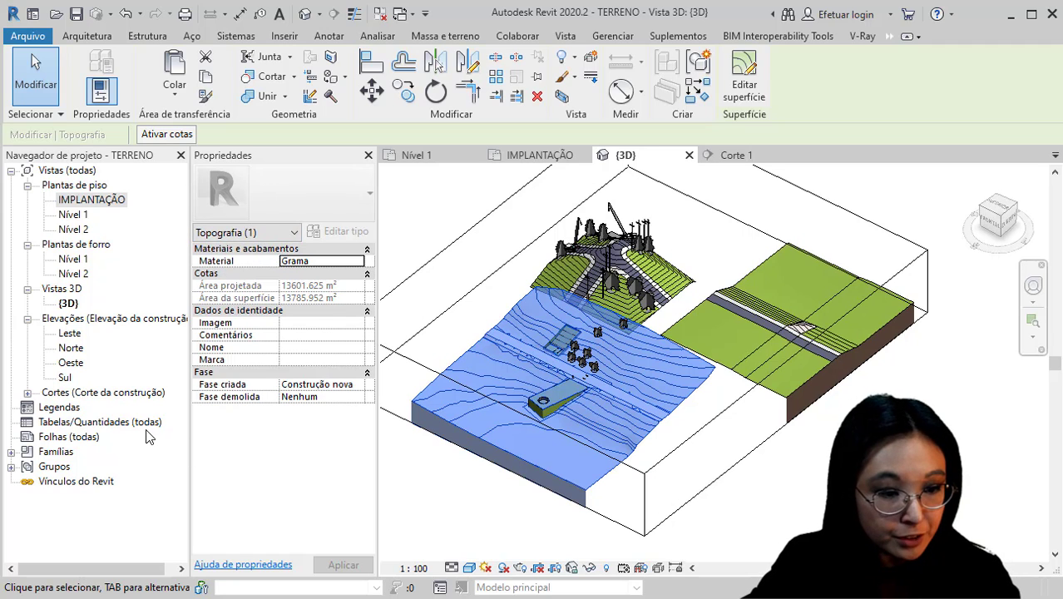
Create a new building component schedule for the Topografia category, keeping the Construção nova phase
left_click(115, 426)
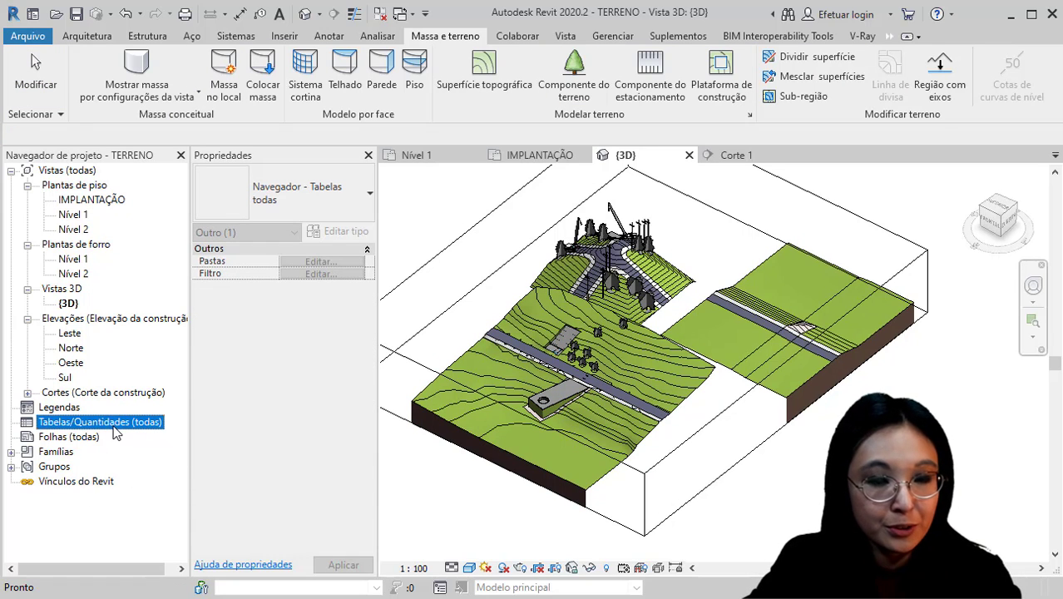
right_click(115, 432)
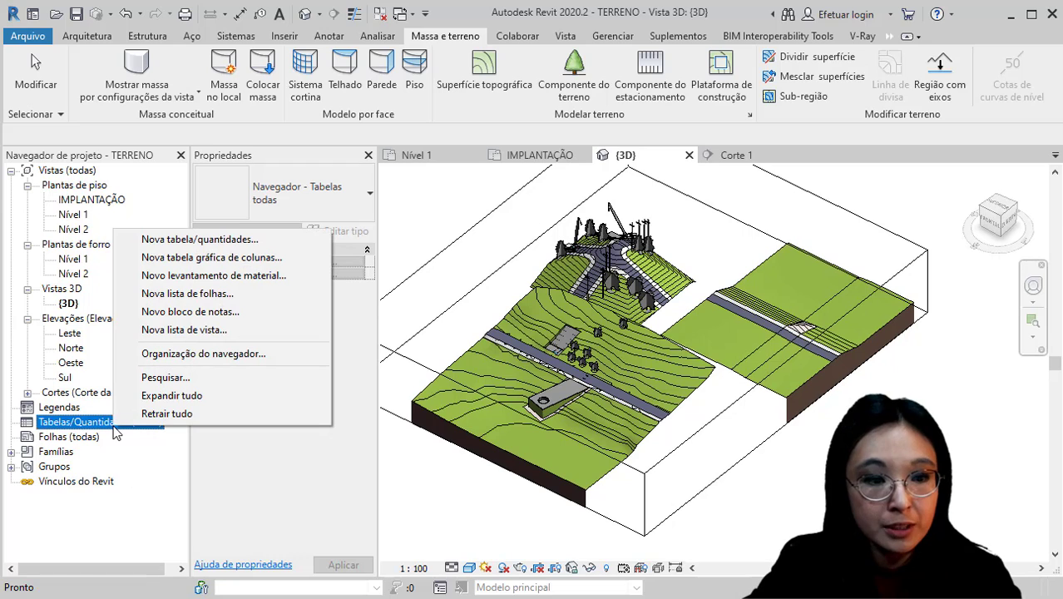
left_click(283, 240)
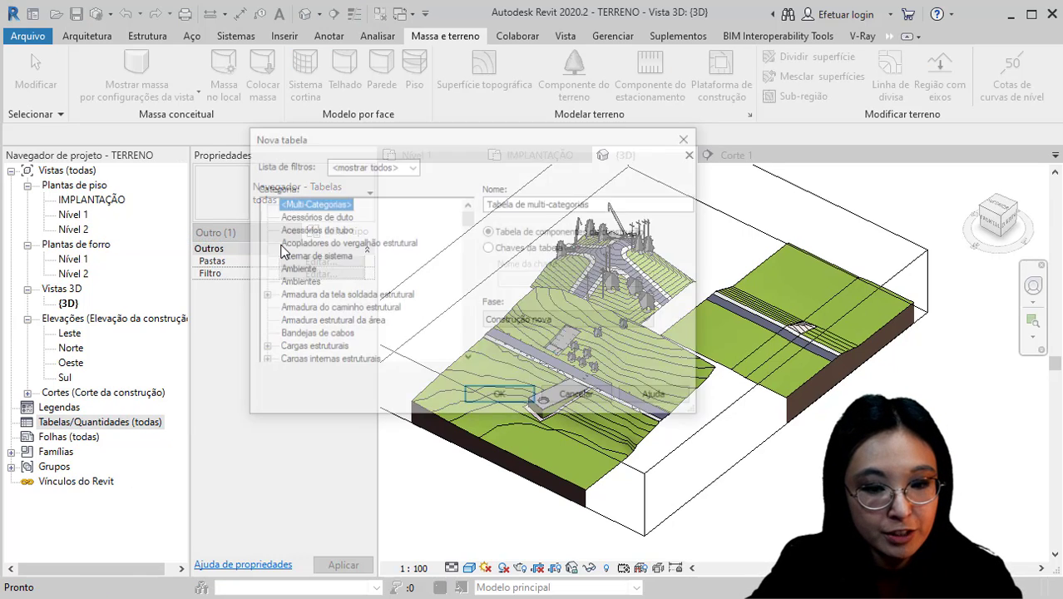
left_click(304, 297)
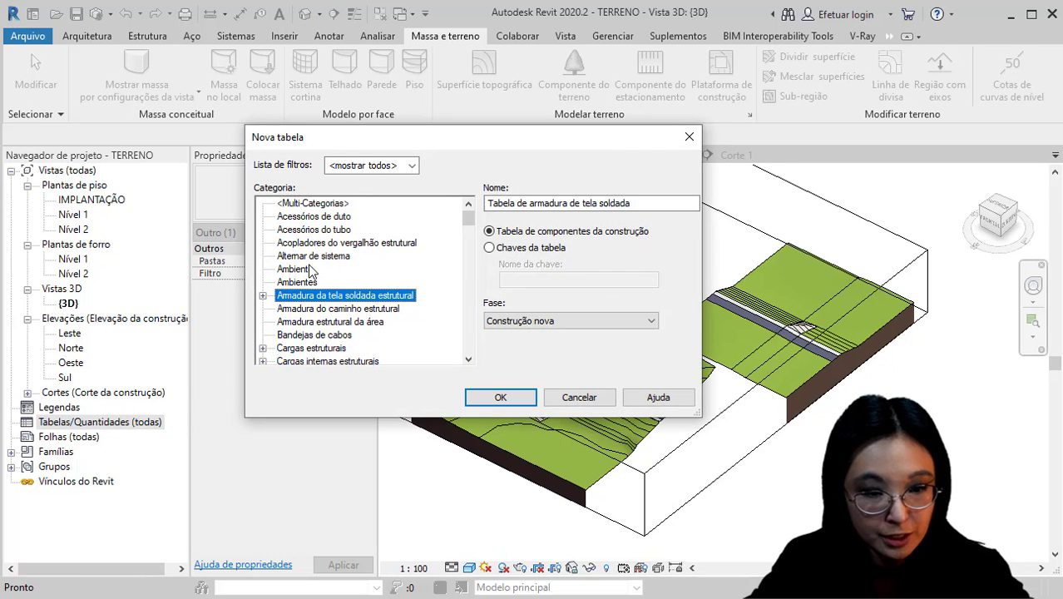
key("t")
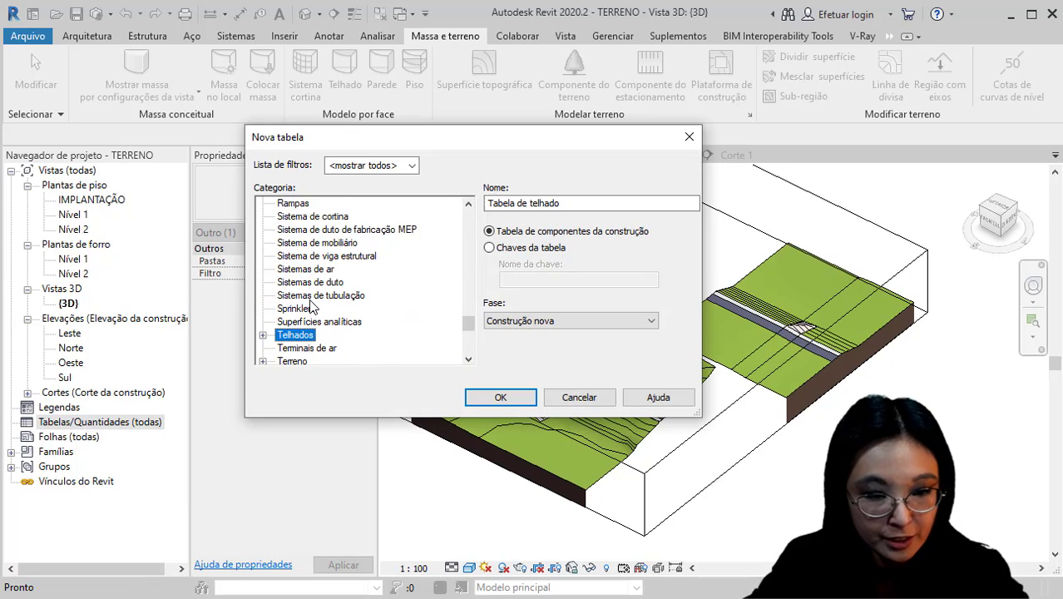
scroll(312, 308, "down", 1)
left_click(308, 337)
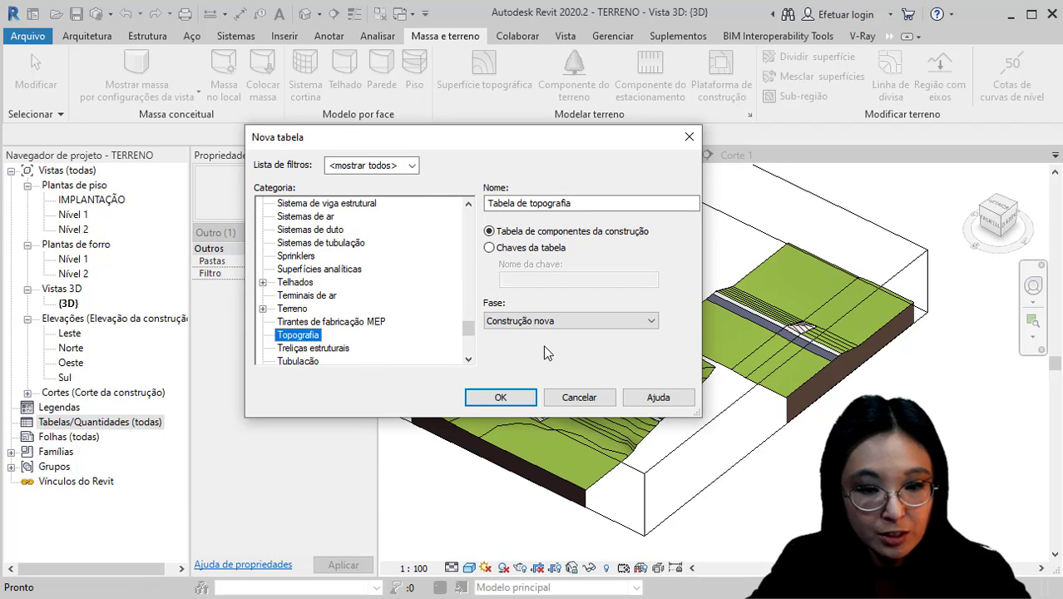
left_click(501, 397)
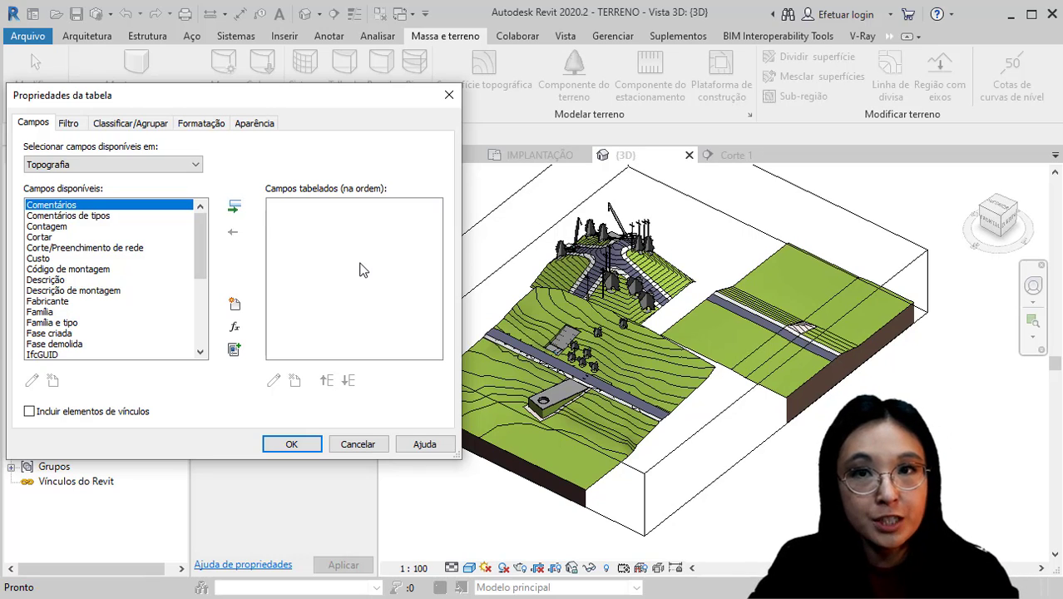
Add the Cortar, Preencher and Corte/Preenchimento de rede fields to the topography schedule, in that order
left_click(52, 237)
left_click(233, 206)
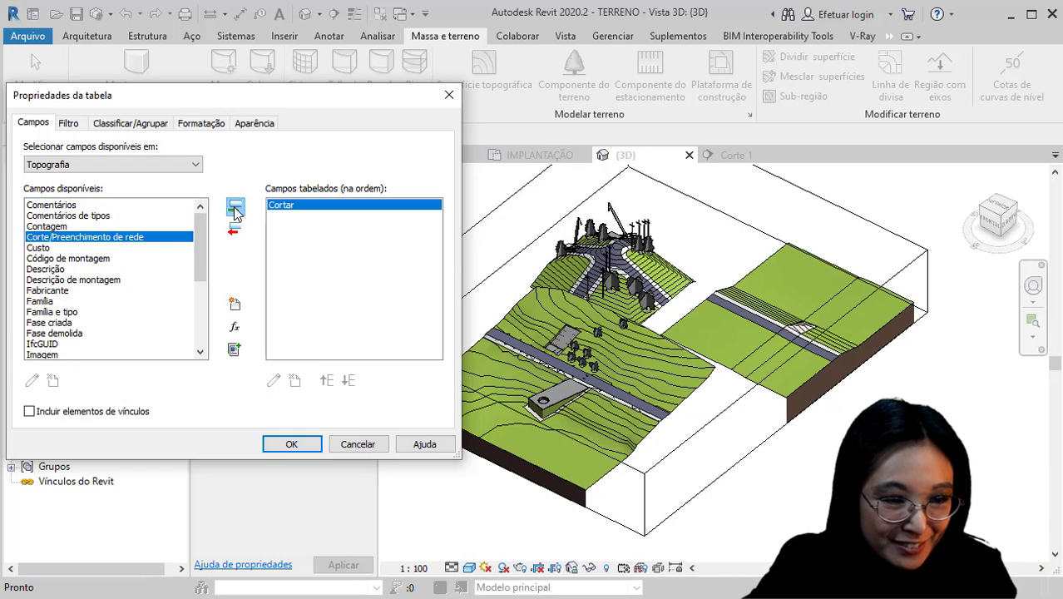
left_click(68, 321)
key("p")
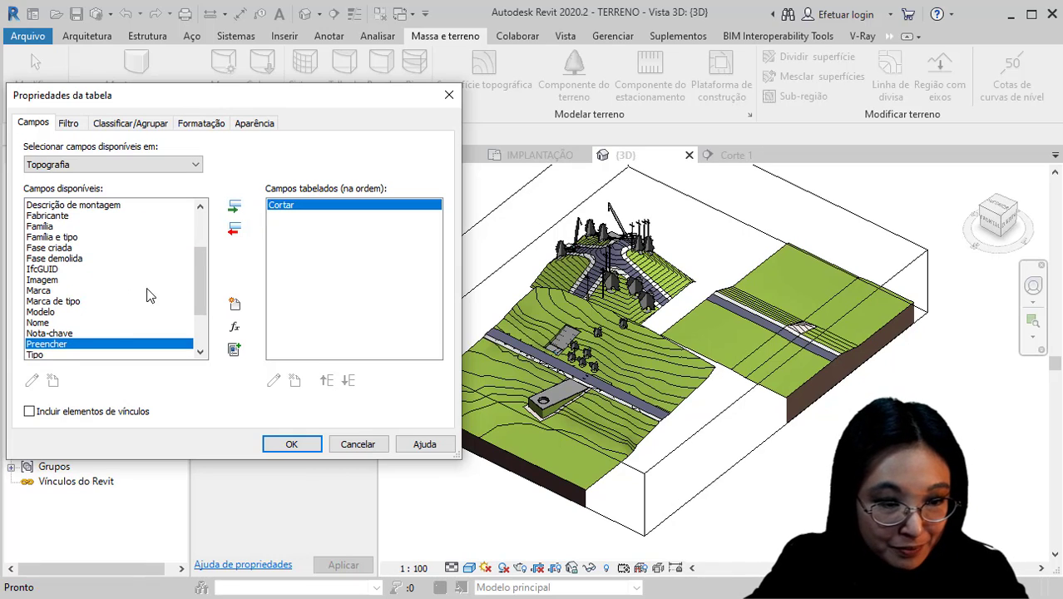
left_click(234, 207)
left_click(64, 290)
key("c")
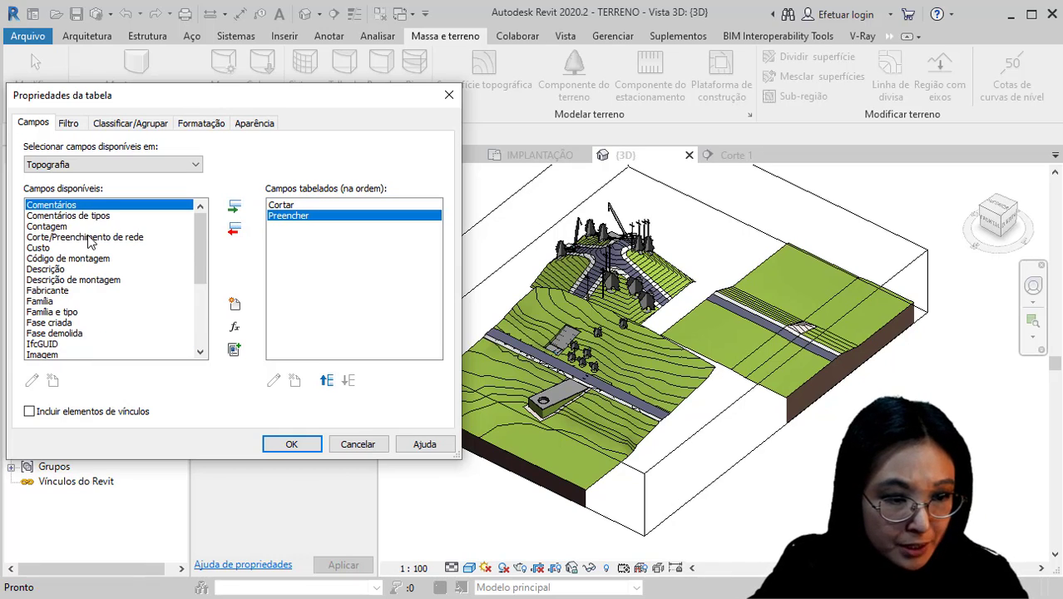
left_click(92, 237)
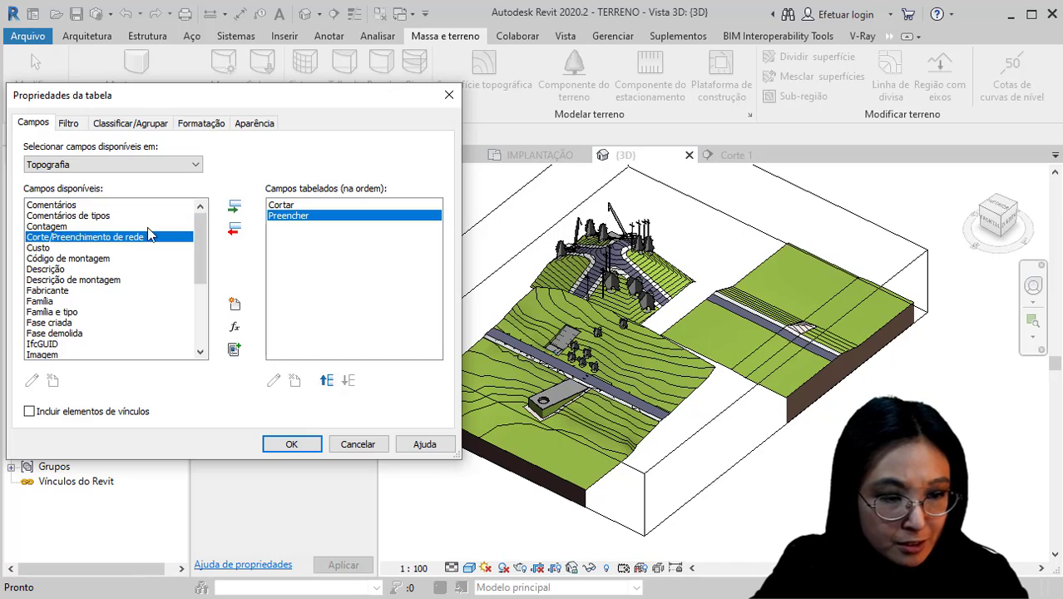
left_click(234, 207)
Review the available surface and projected area fields and the three fields already in the schedule
left_click(71, 334)
scroll(75, 345, "down", 4)
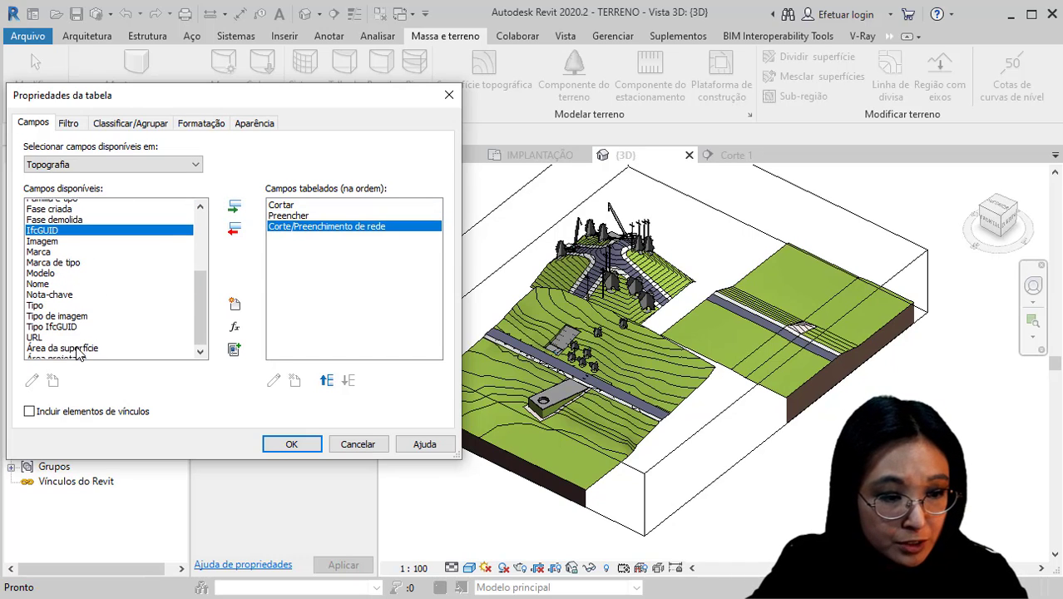
left_click(79, 353)
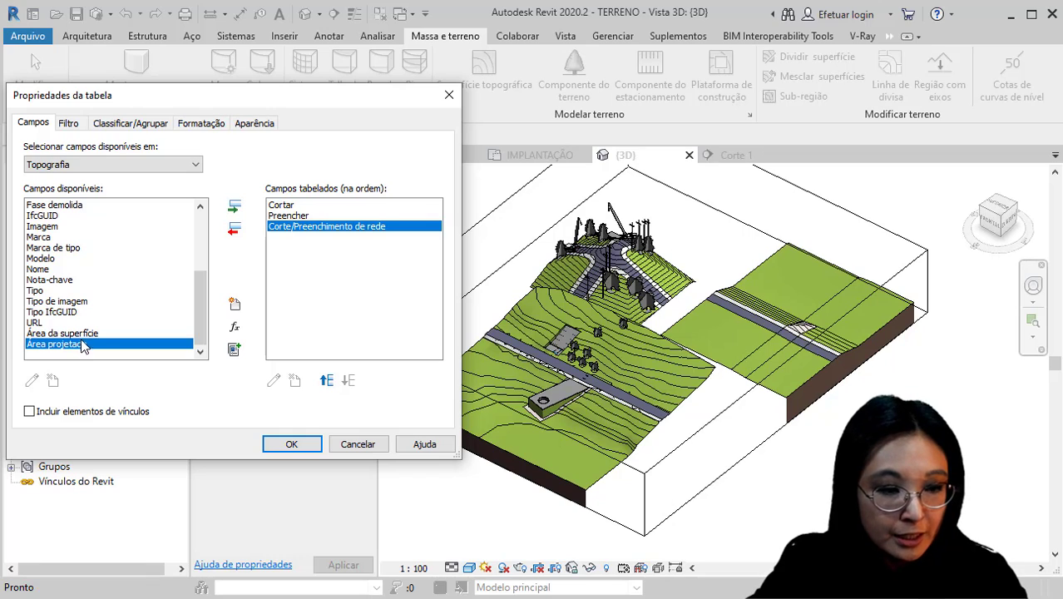
left_click(87, 334)
left_click(69, 344)
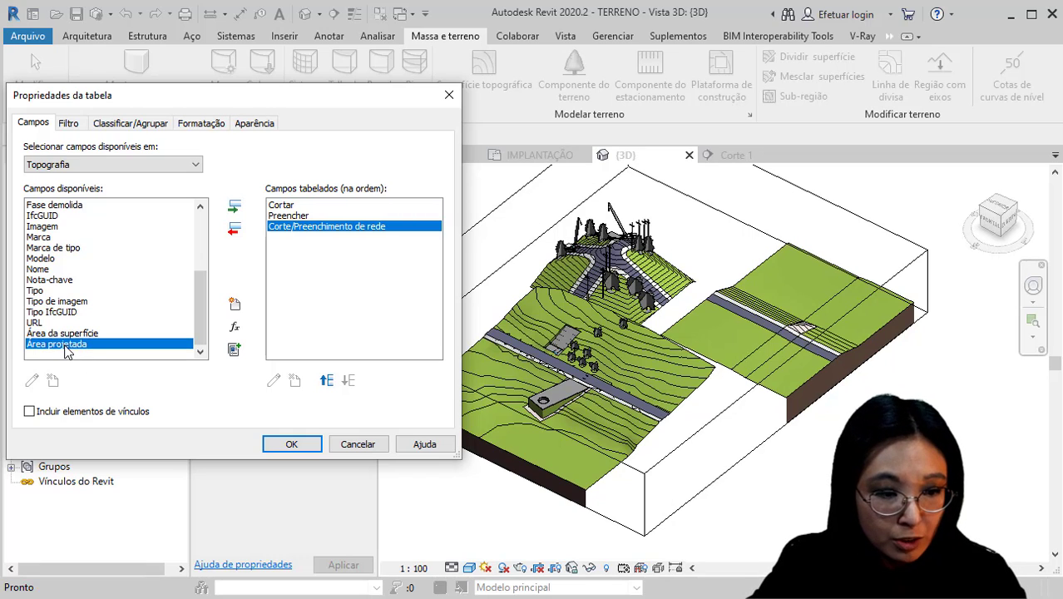
left_click(283, 207)
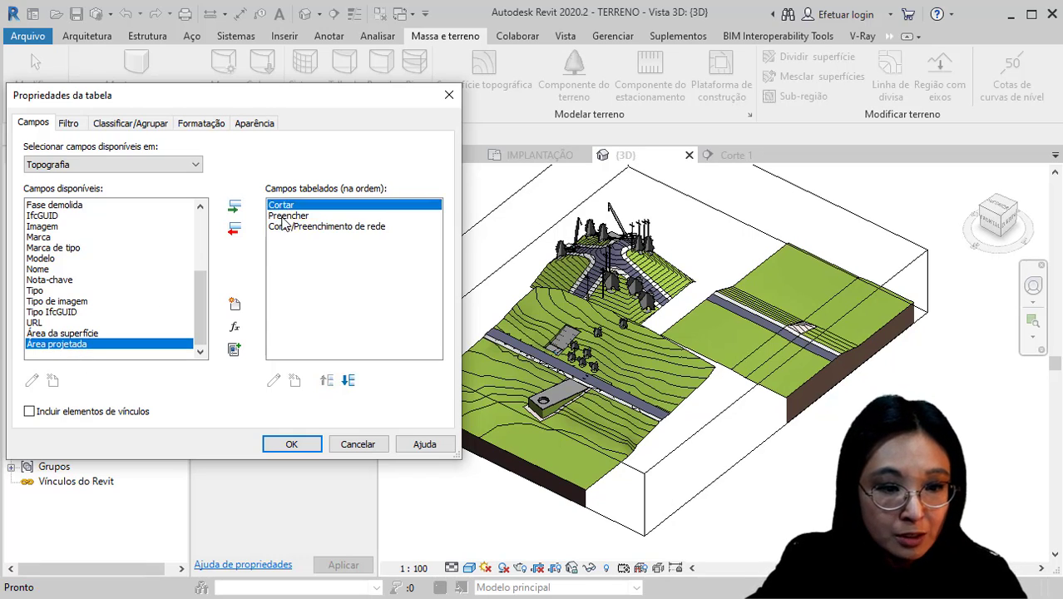
left_click(285, 217)
left_click(289, 228)
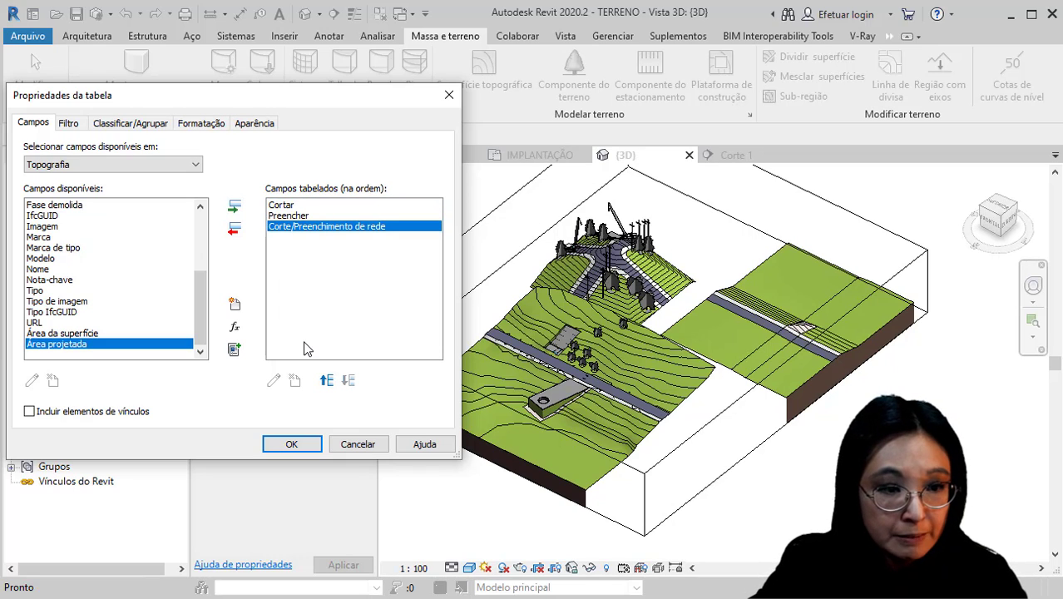
Set the Cortar, Preencher and Corte/Preenchimento de rede fields to calculate totals (Calcular os totais)
left_click(208, 128)
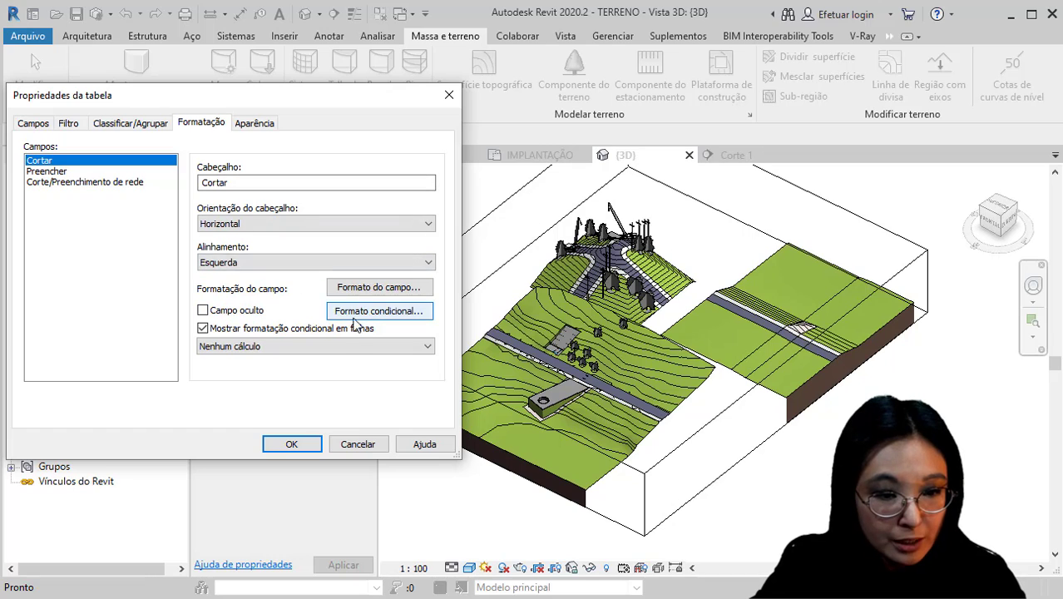
left_click(340, 345)
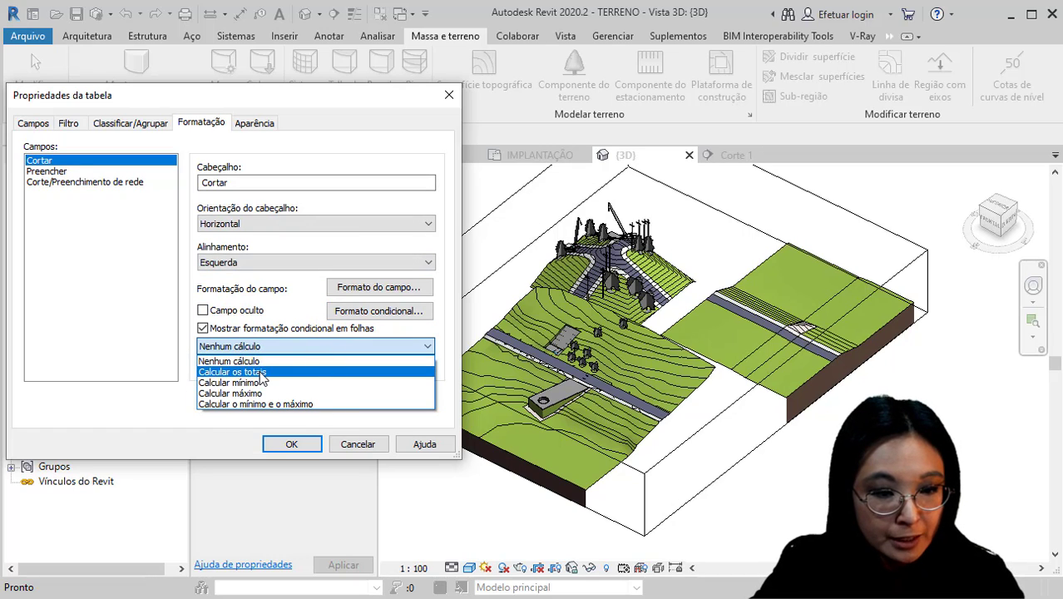
left_click(261, 373)
left_click(55, 172)
left_click(267, 346)
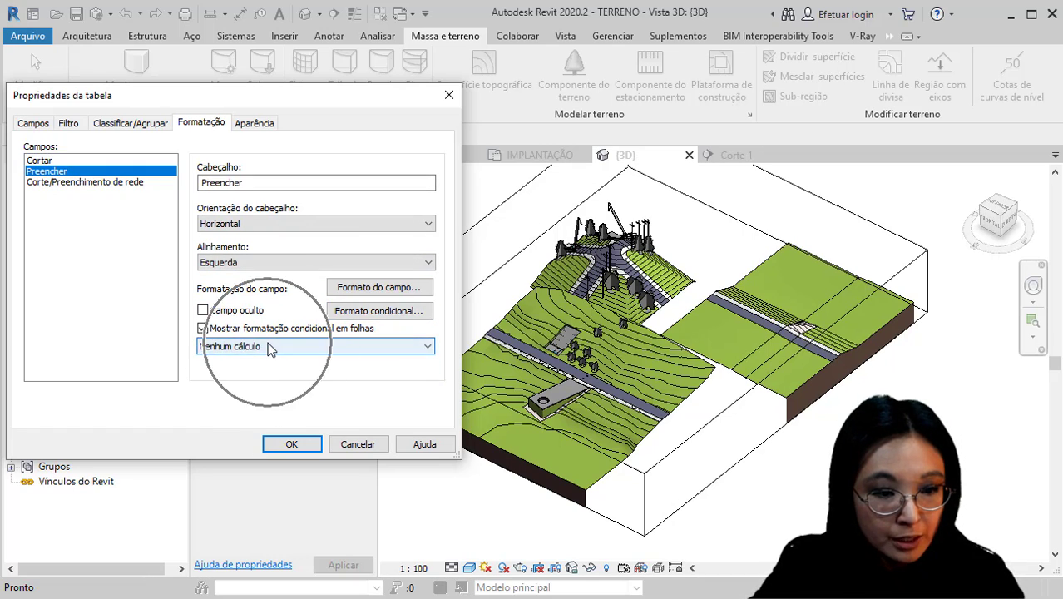
left_click(257, 372)
left_click(80, 182)
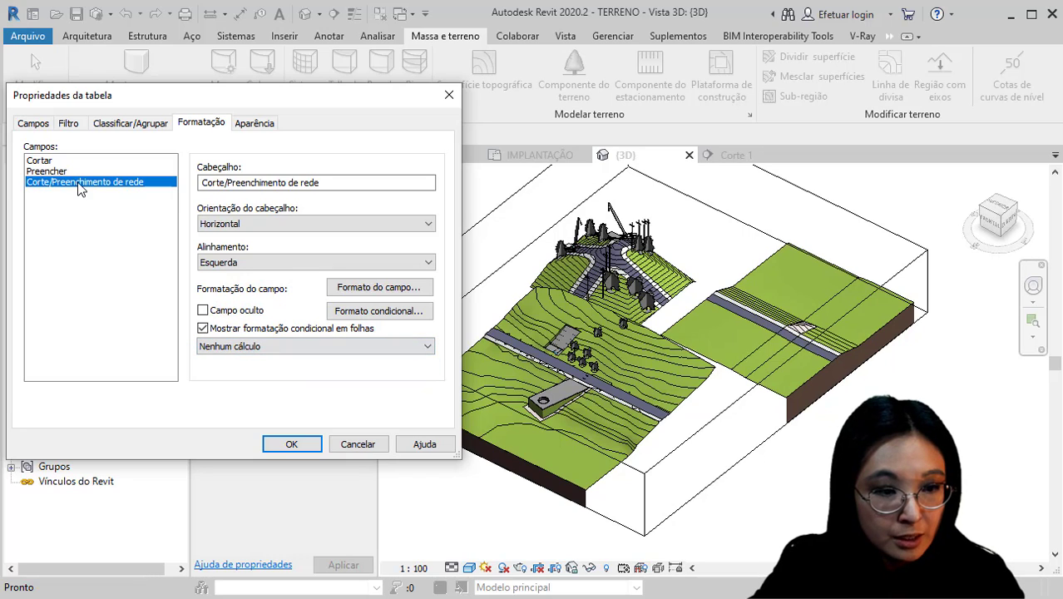
left_click(293, 346)
left_click(275, 372)
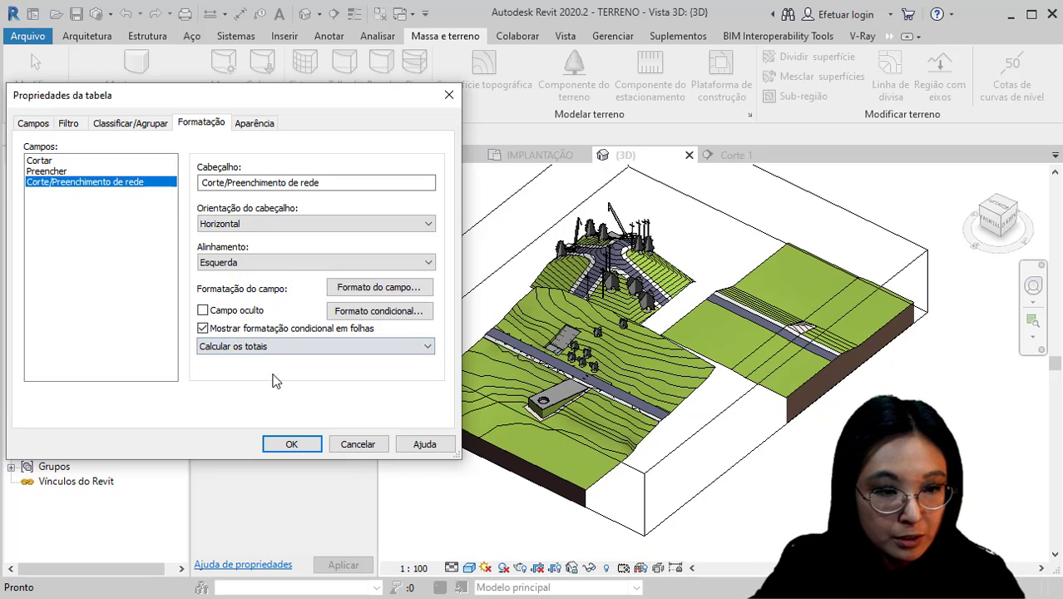
Enable the schedule's grand total as Somente totais, keep every instance itemized, and generate the schedule
left_click(138, 125)
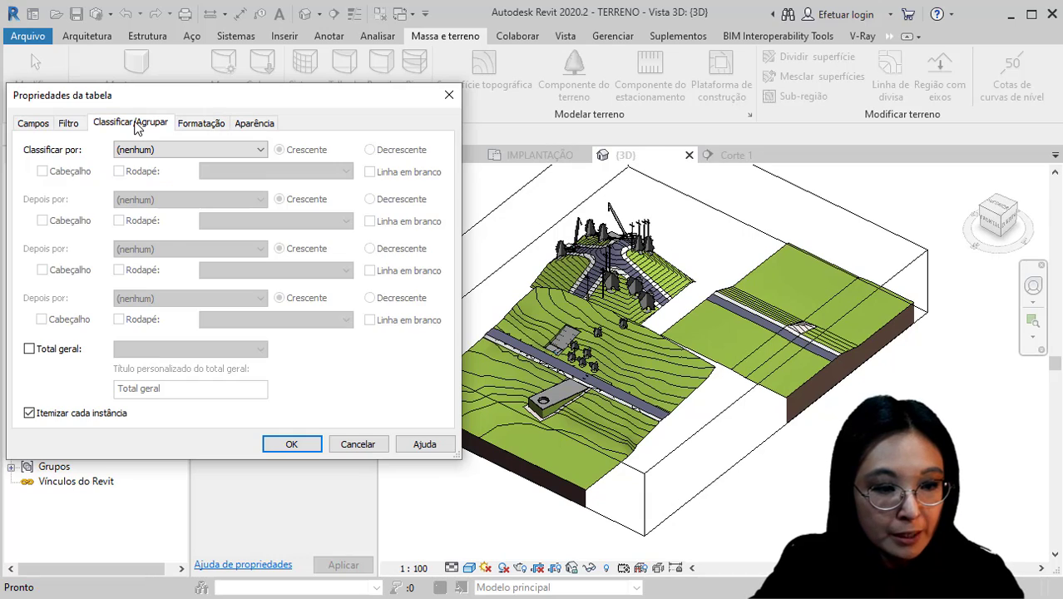
left_click(30, 349)
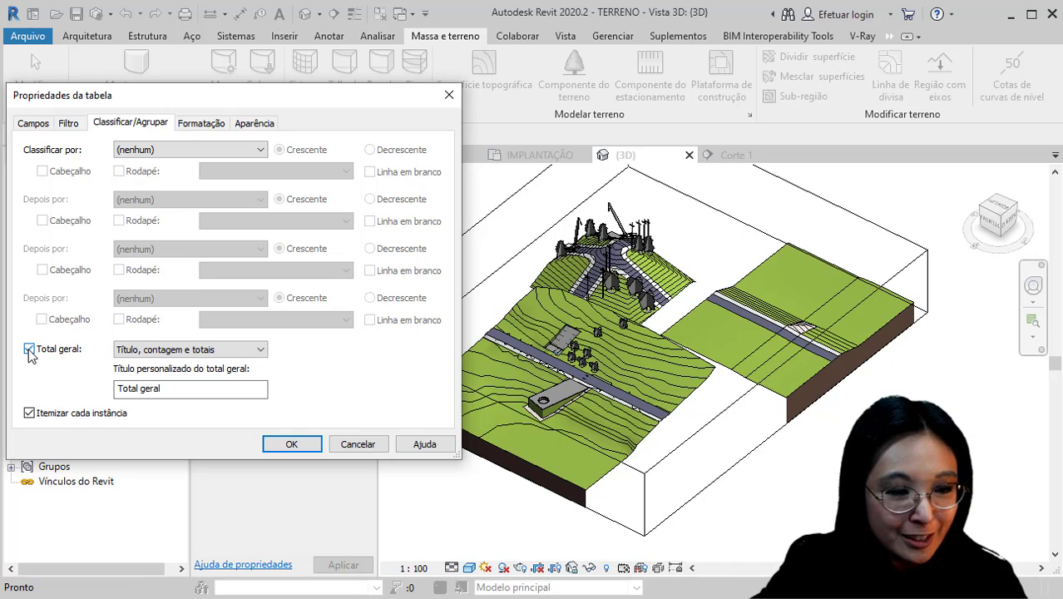
left_click(234, 350)
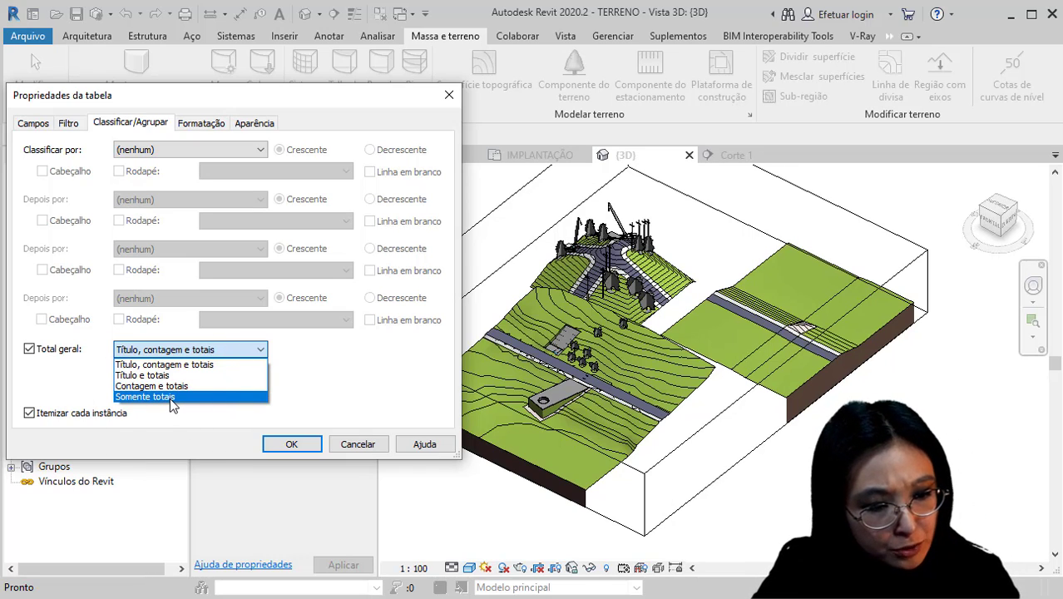
key("ctrl")
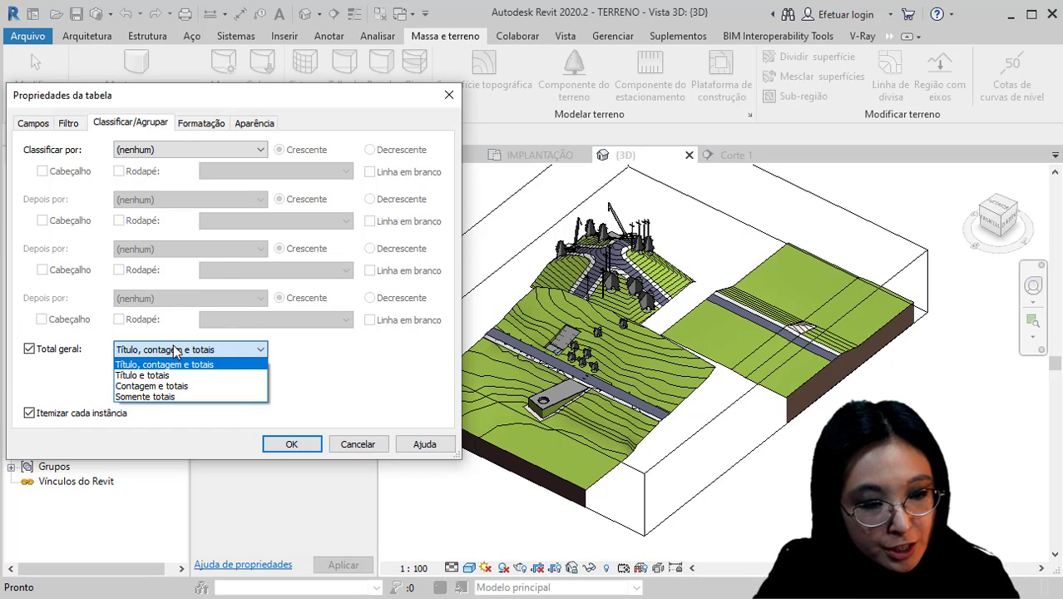
key("ctrl")
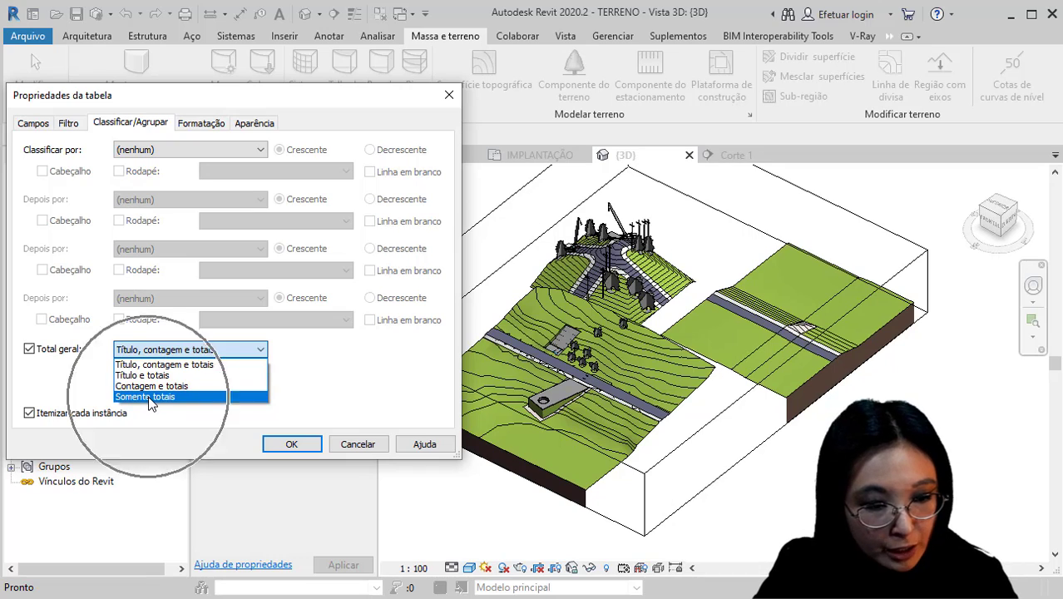
left_click(148, 397)
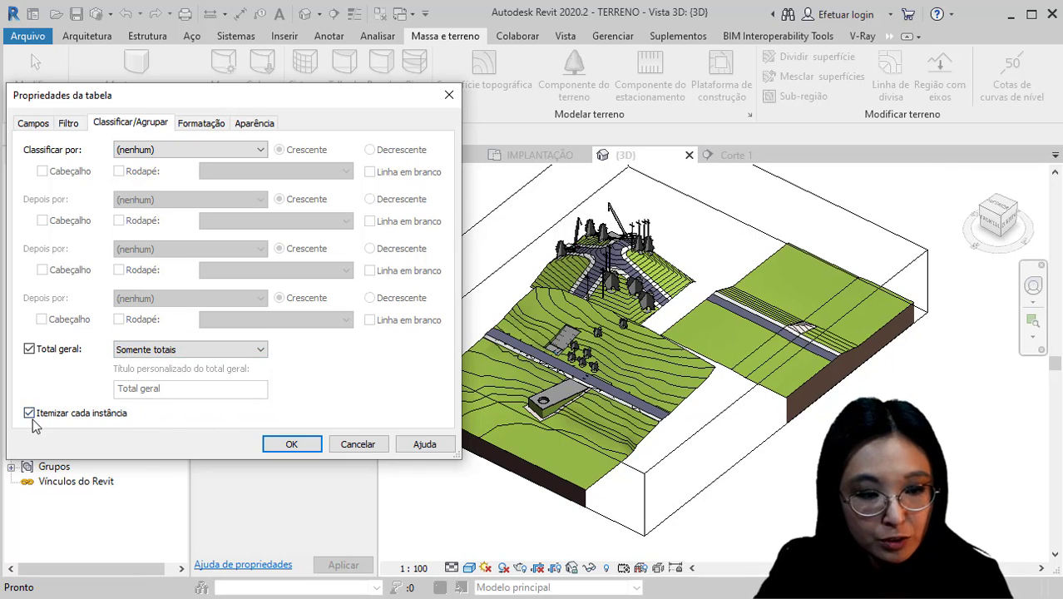
key("ctrl")
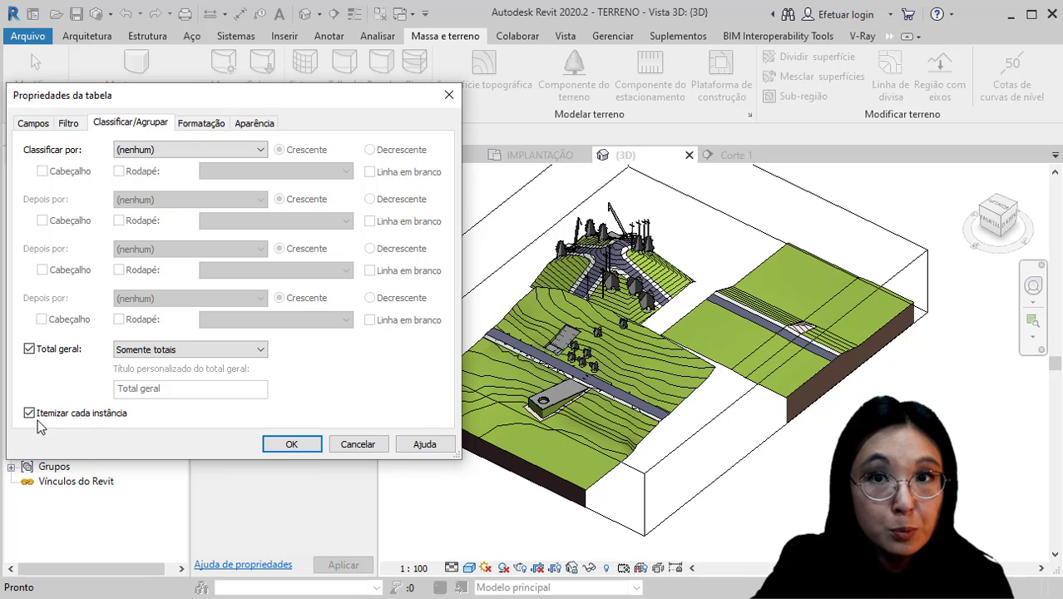
left_click(295, 446)
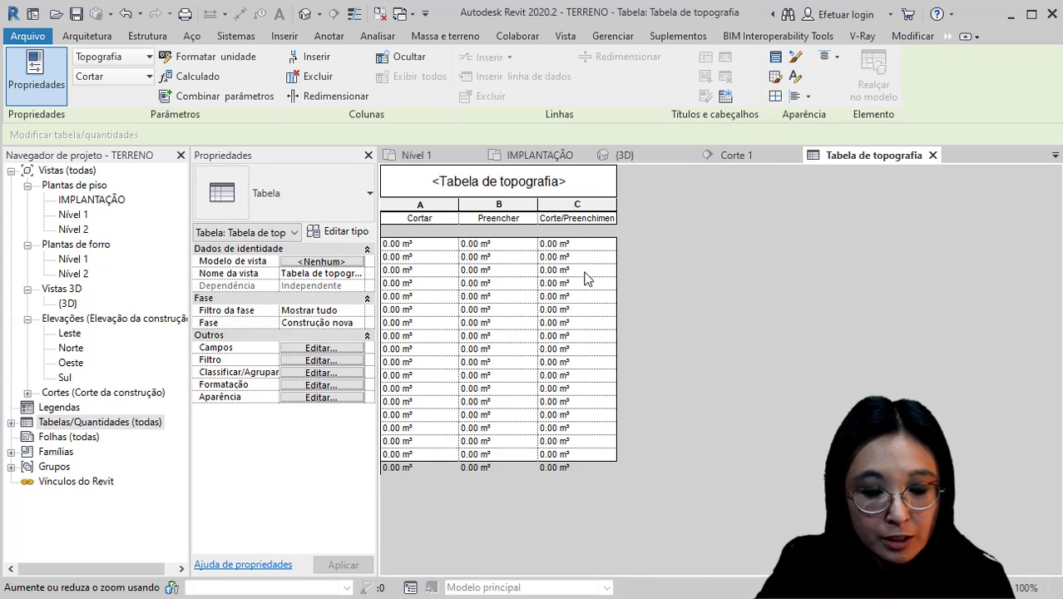
Reopen the topography schedule's properties and add the Área da superfície and Área projetada fields after the existing ones
left_click(322, 360)
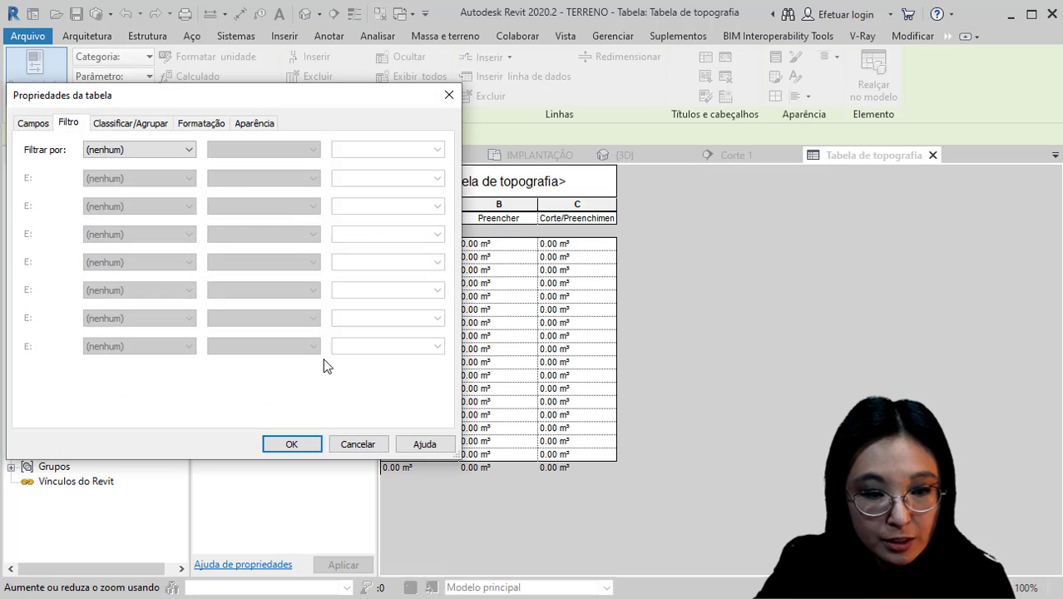
left_click(127, 124)
left_click(33, 125)
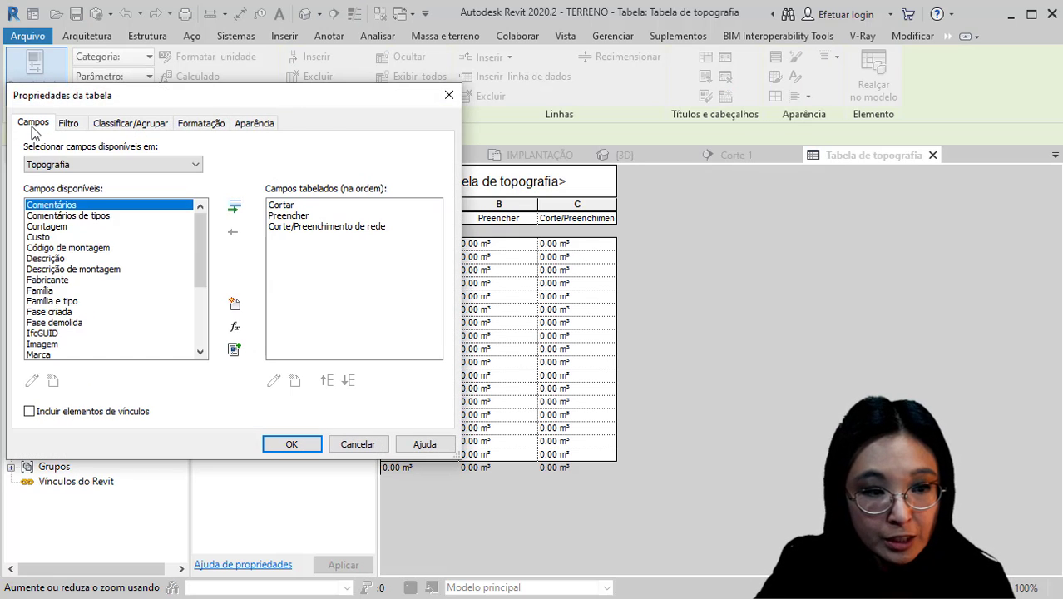
left_click(91, 281)
left_click(82, 324)
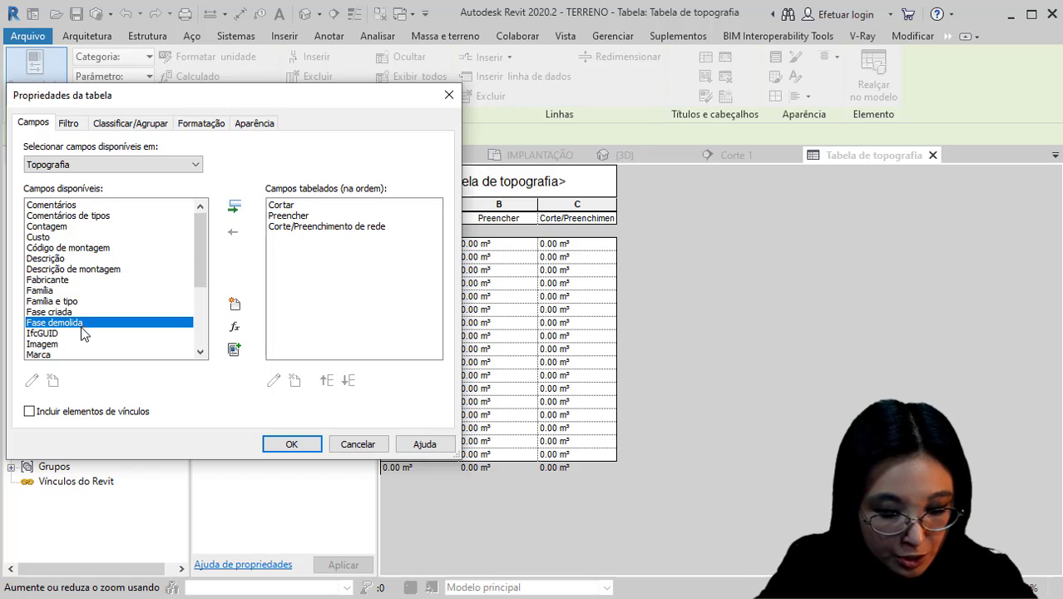
scroll(82, 333, "down", 4)
left_click(83, 333)
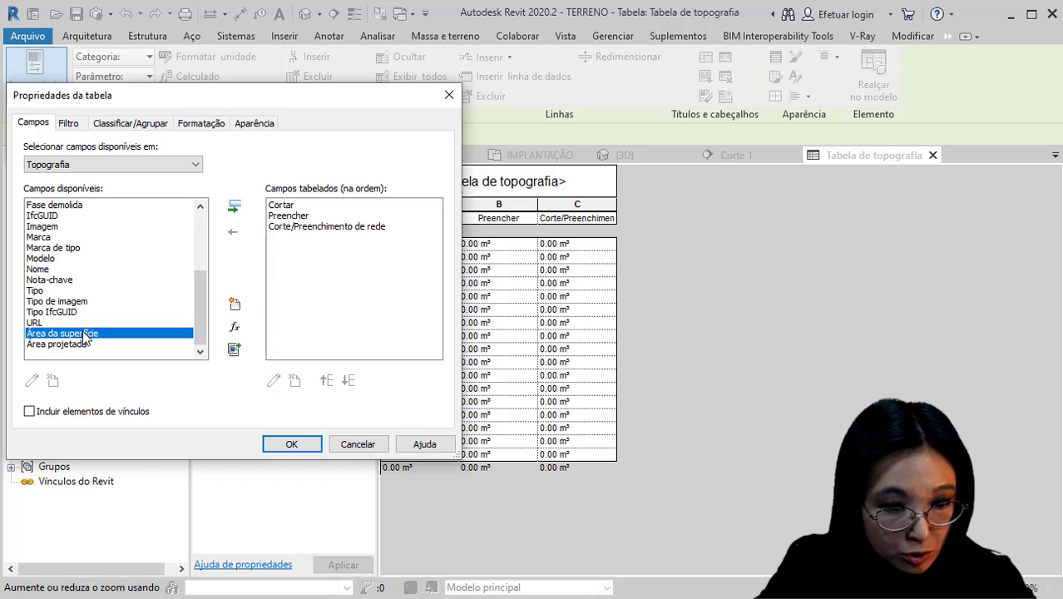
left_click(234, 207)
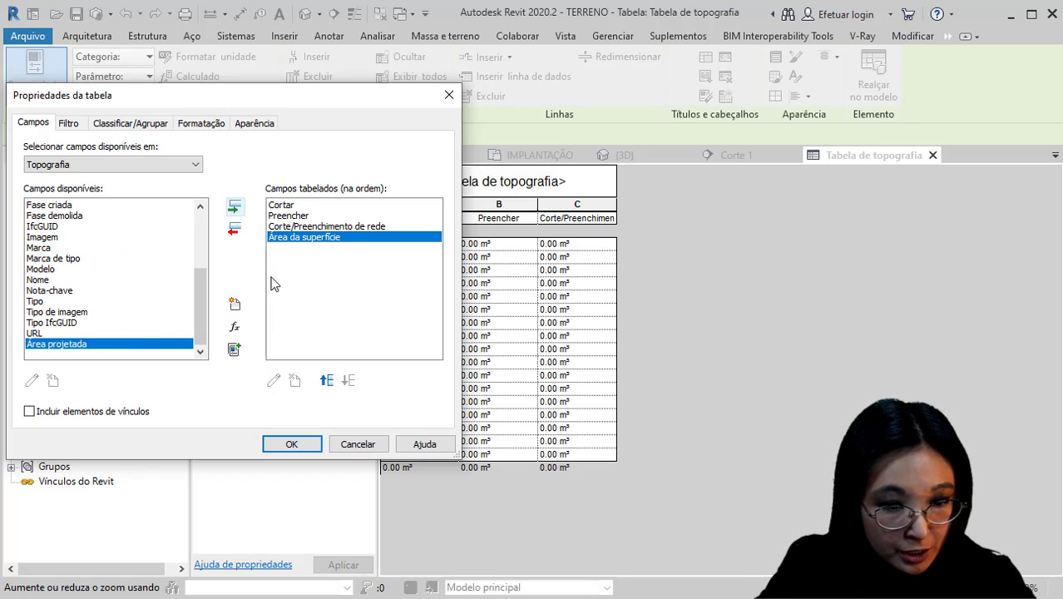
left_click(234, 206)
Set the Área da superfície and Área projetada fields to Calcular os totais and apply the schedule properties
left_click(201, 124)
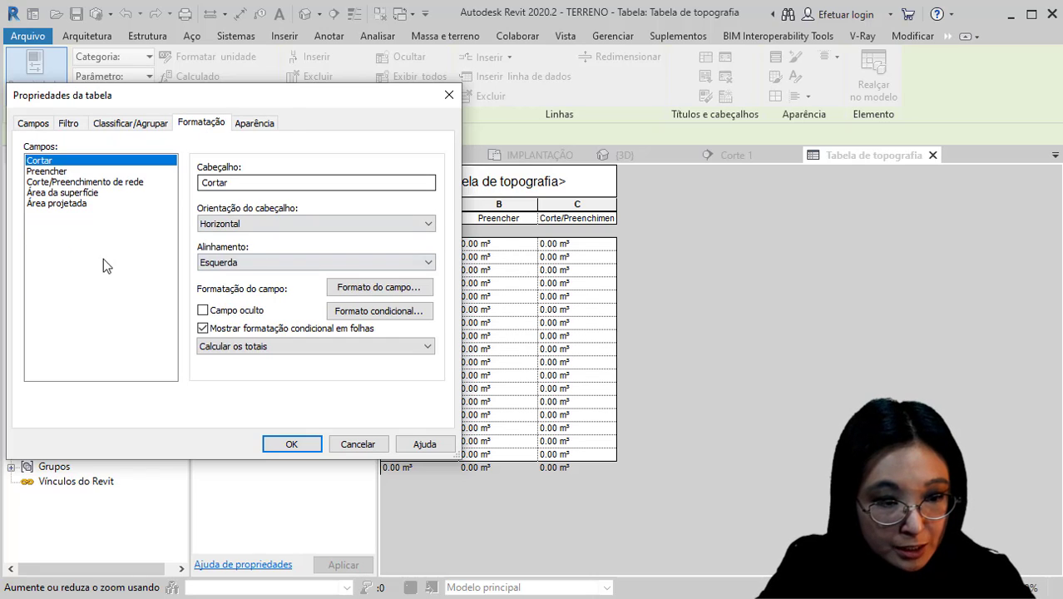
left_click(75, 192)
left_click(256, 347)
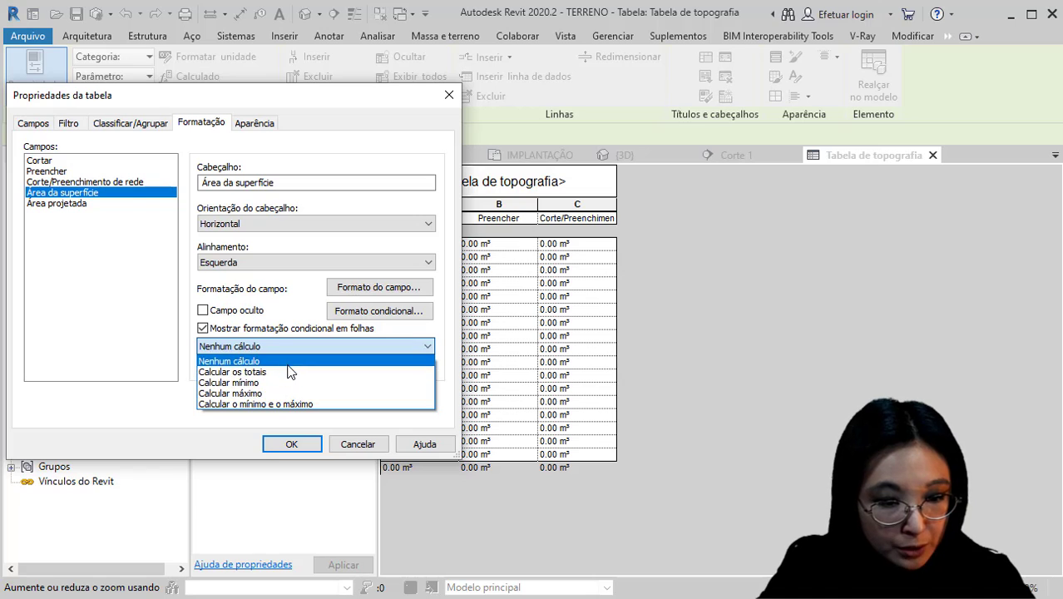
left_click(290, 348)
left_click(290, 348)
left_click(287, 372)
left_click(83, 203)
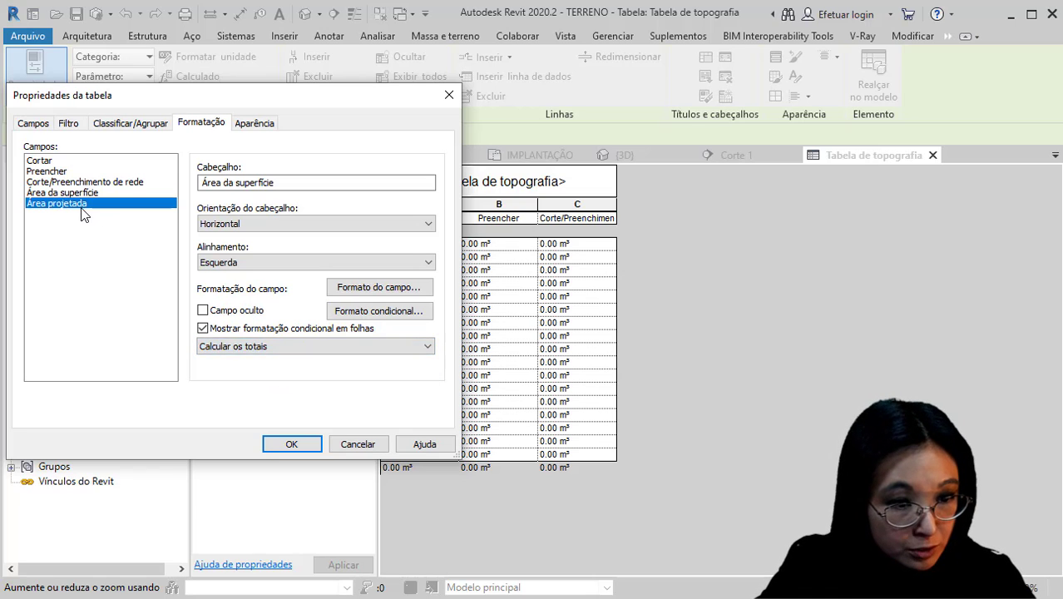
left_click(280, 348)
left_click(275, 372)
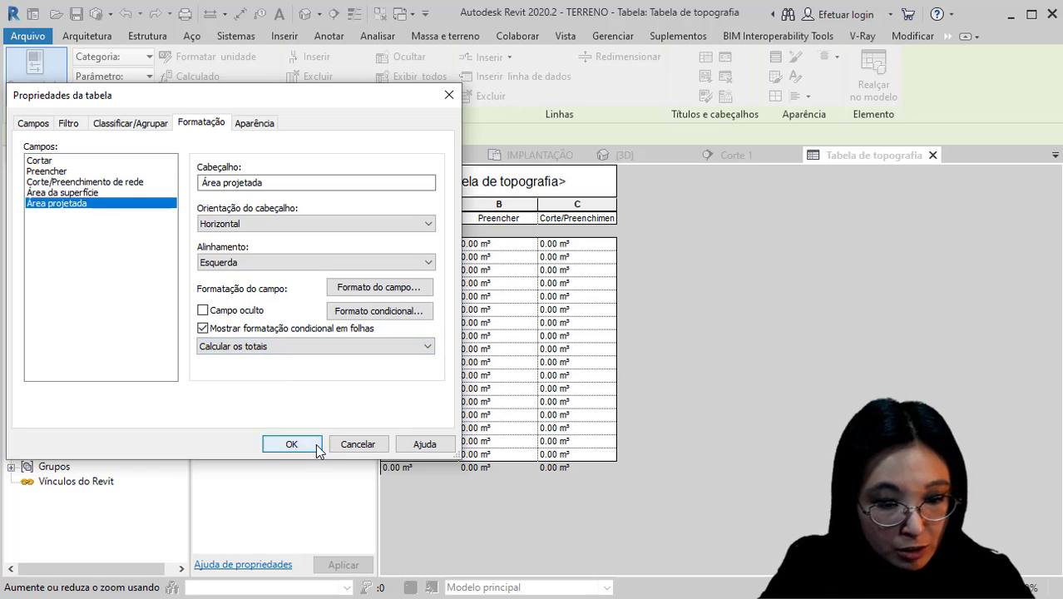
left_click(309, 444)
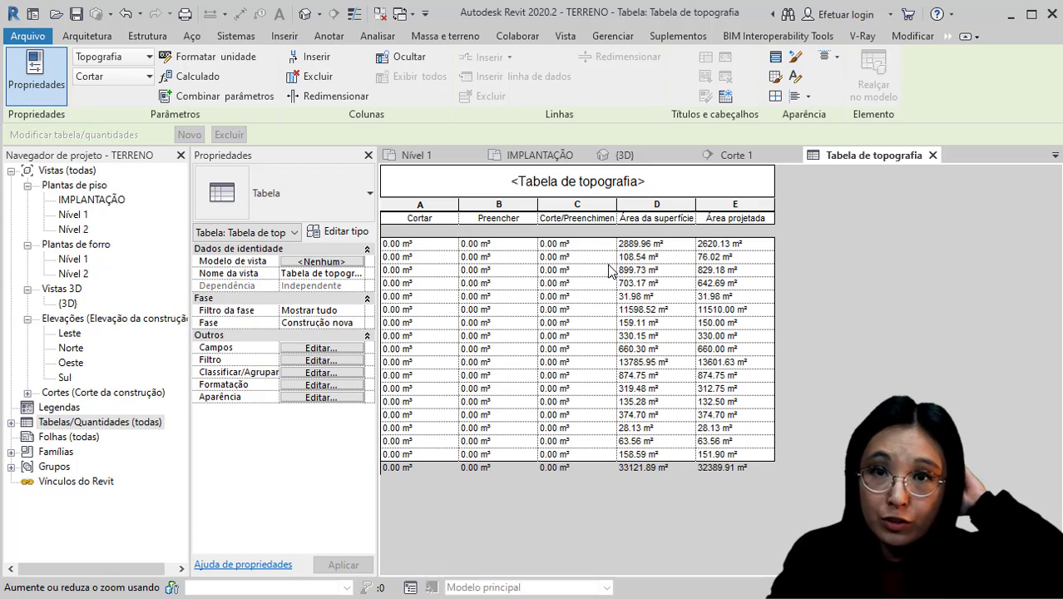
Examine the Cortar, Preencher and Corte/Preenchimento columns and the individual Área da superfície values in the topography schedule
left_click(431, 208)
left_click(517, 207)
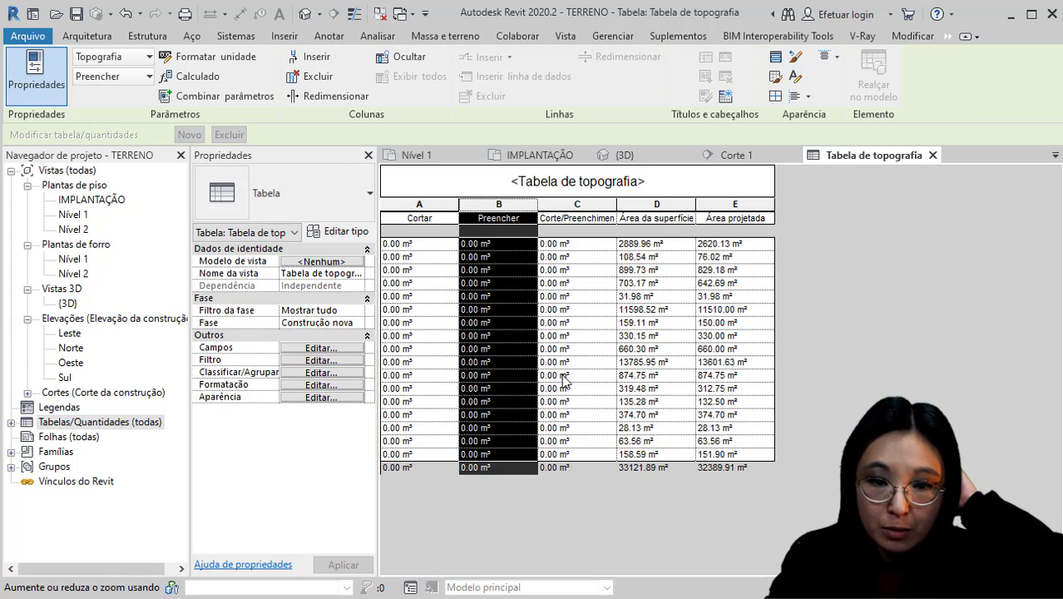
left_click(591, 208)
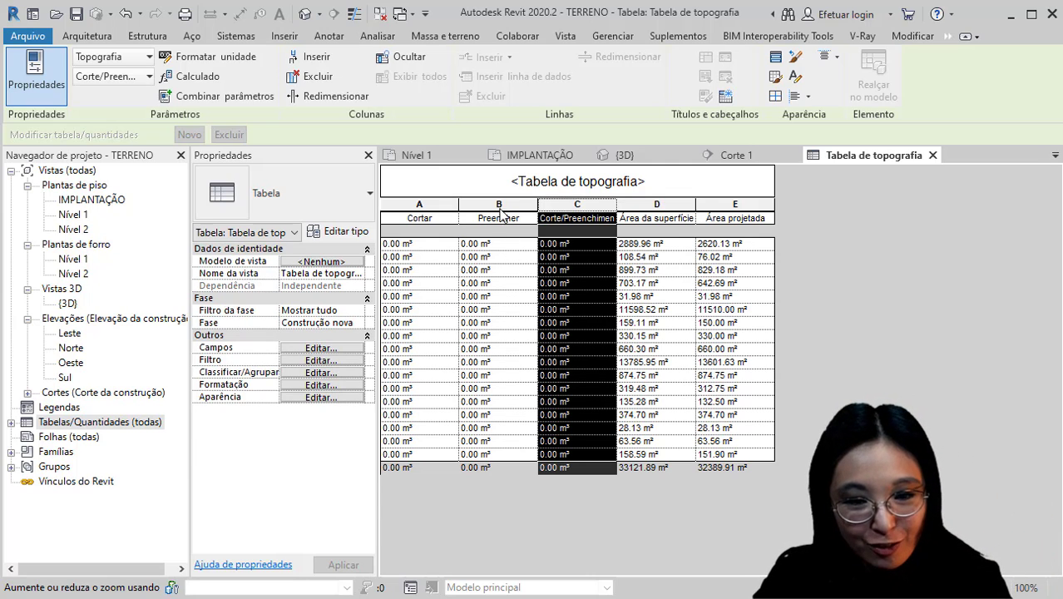
left_click(501, 214)
left_click(420, 213)
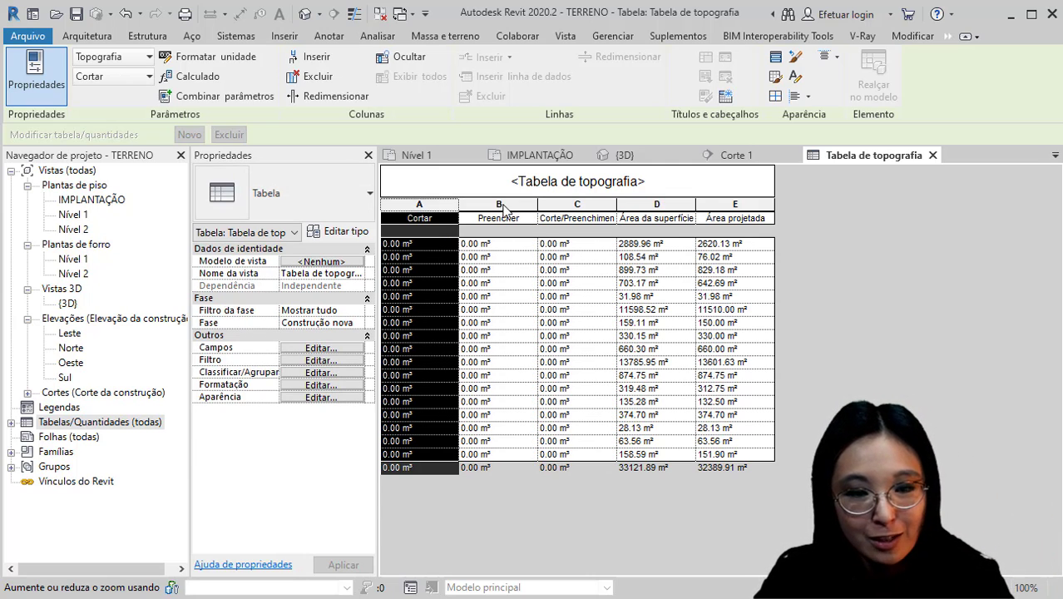
left_click(501, 210)
left_click(585, 208)
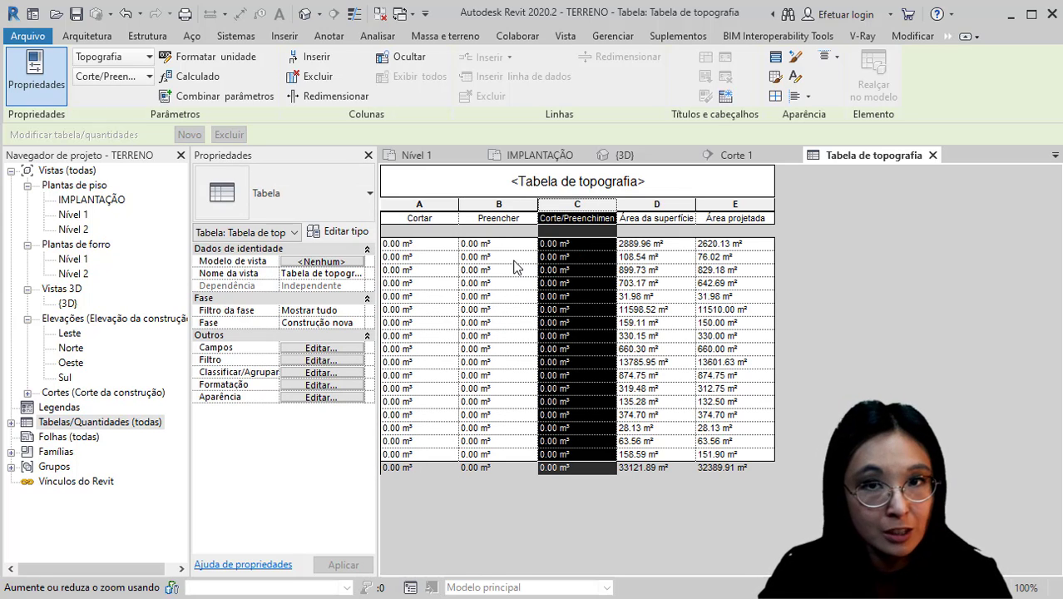
left_click(661, 246)
left_click(654, 311)
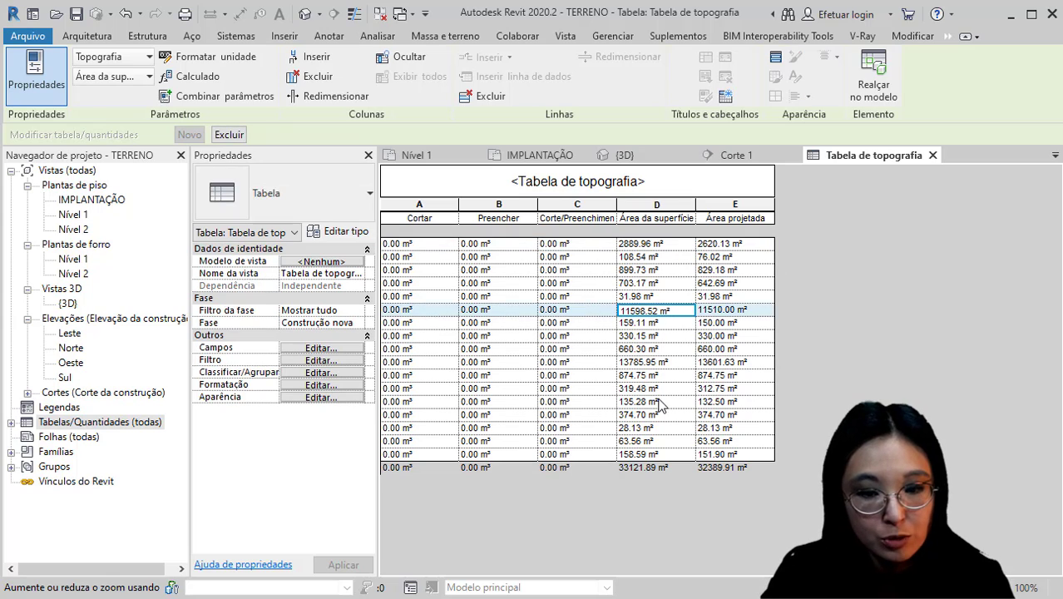
left_click(659, 402)
left_click(654, 442)
left_click(658, 456)
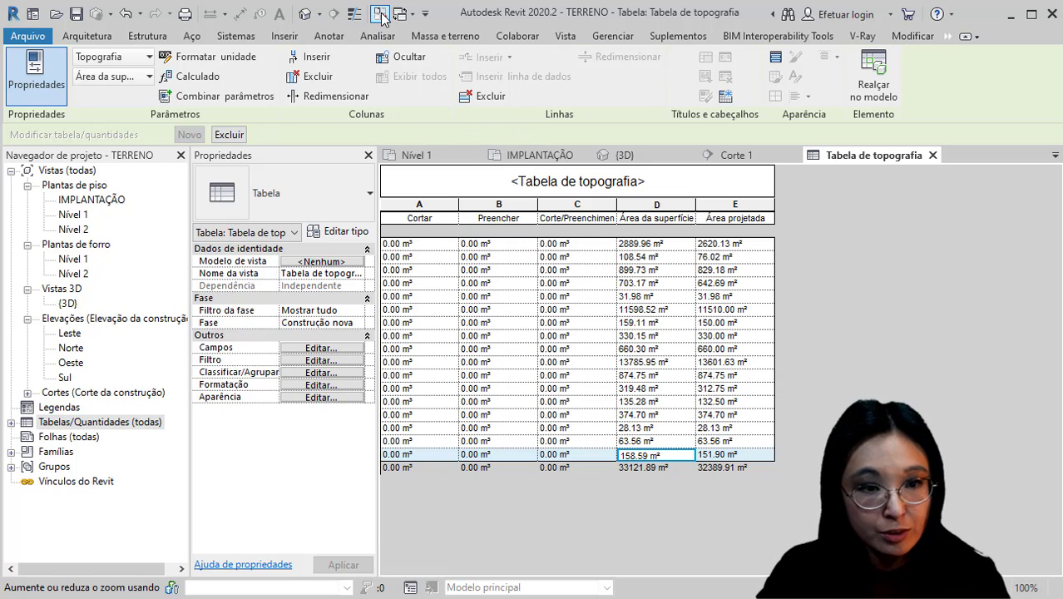
Close the inactive views and open the default 3D view with its Caixa de corte turned off
left_click(381, 14)
left_click(304, 14)
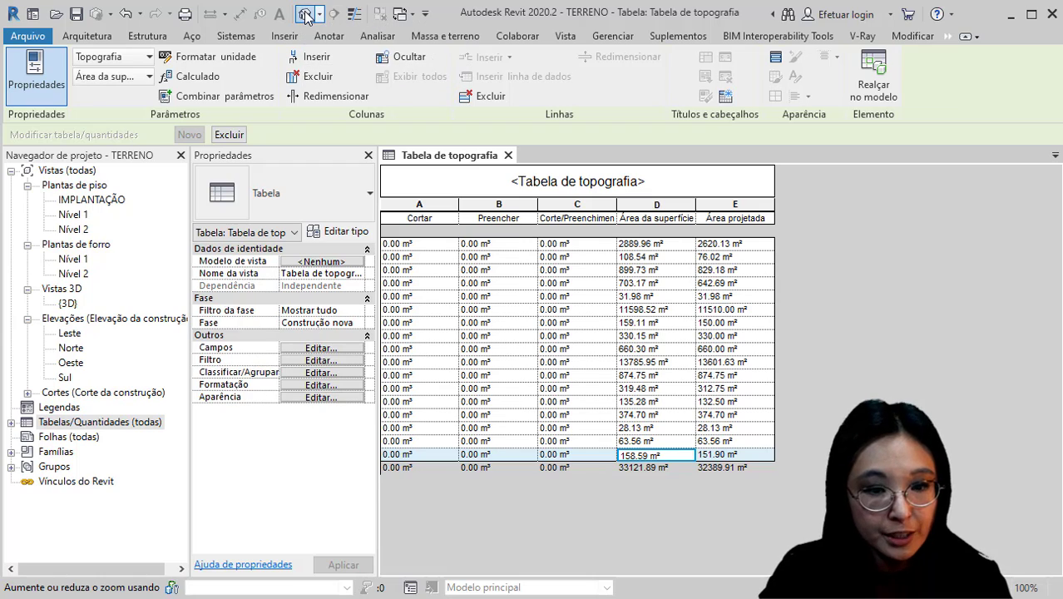
scroll(604, 317, "down", 2)
left_click(482, 500)
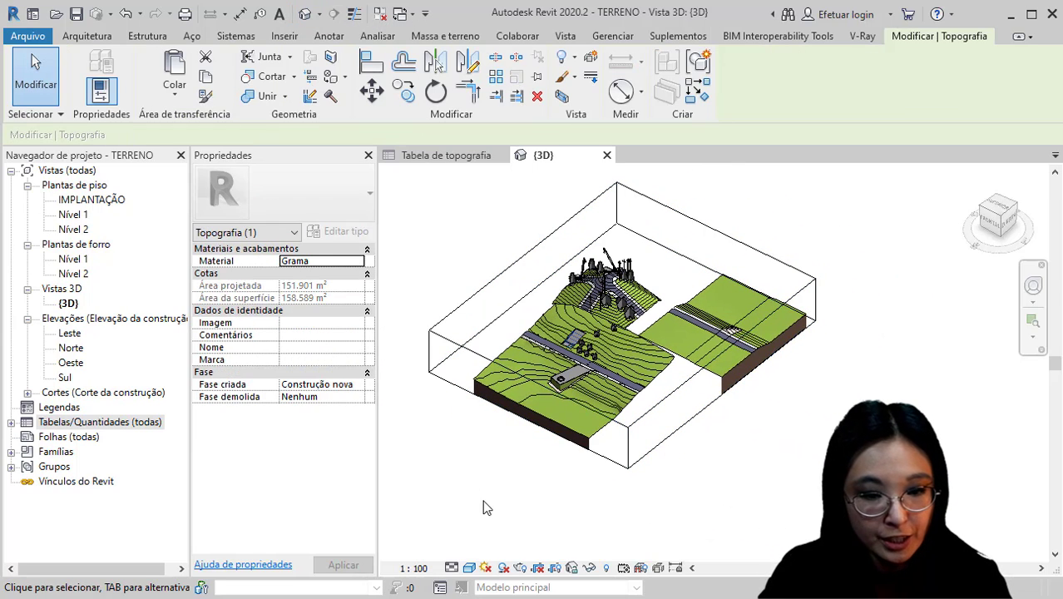
left_click(281, 472)
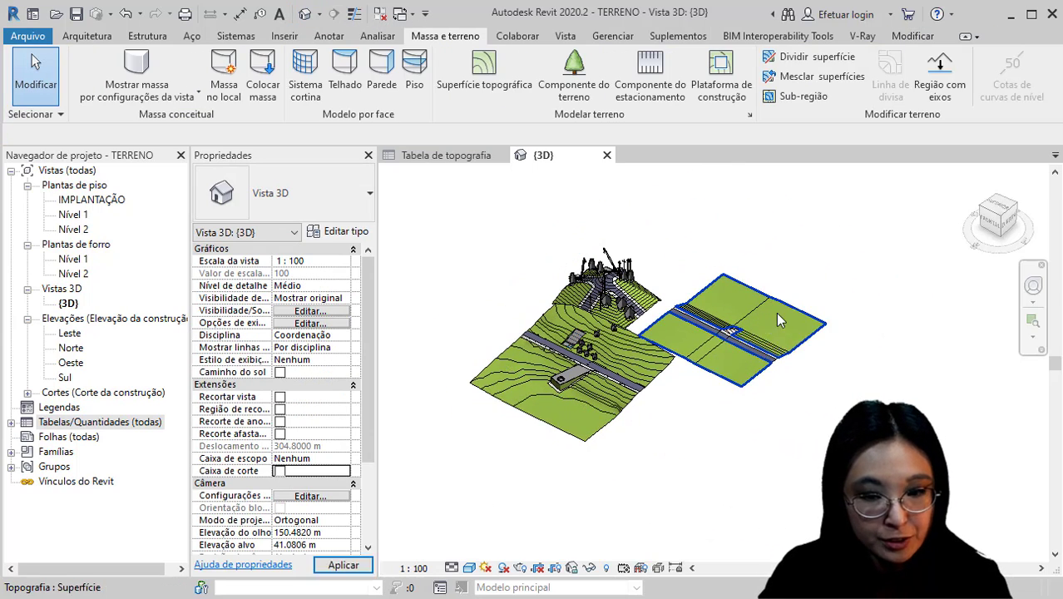
Delete all model elements in the 3D view and tile it side by side with the topography schedule
left_click_drag(852, 226, 509, 443)
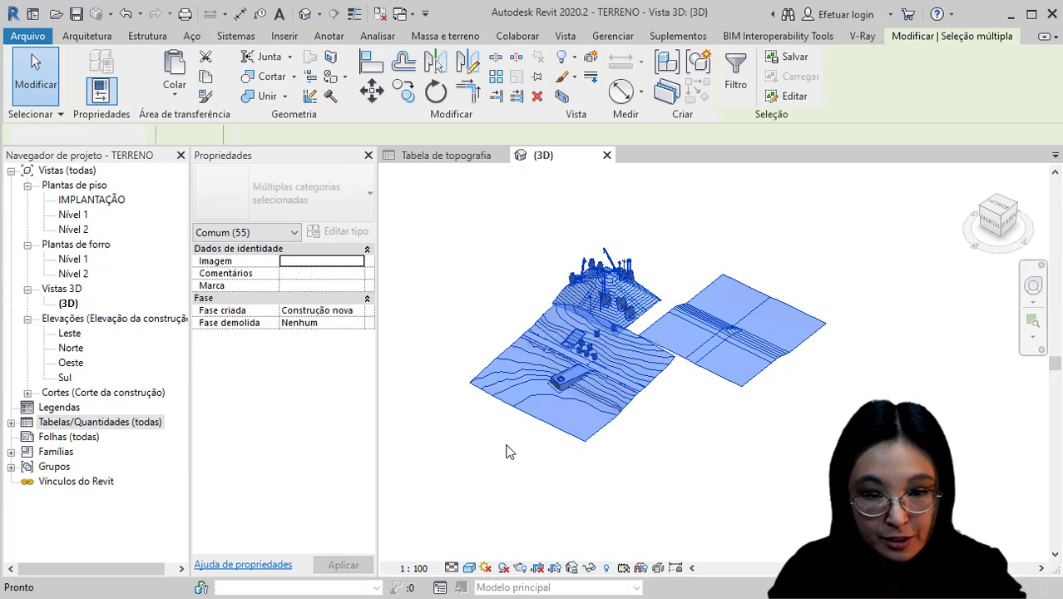
key("Delete")
key("w")
key("t")
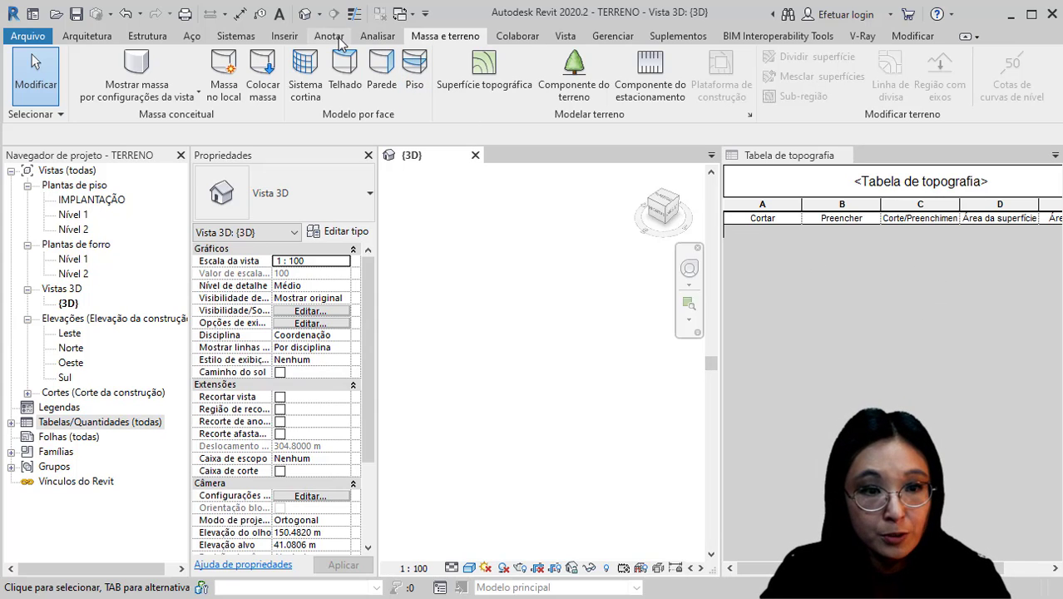
Undo the deletion of the model elements to compare the schedule, and redo it
left_click(563, 36)
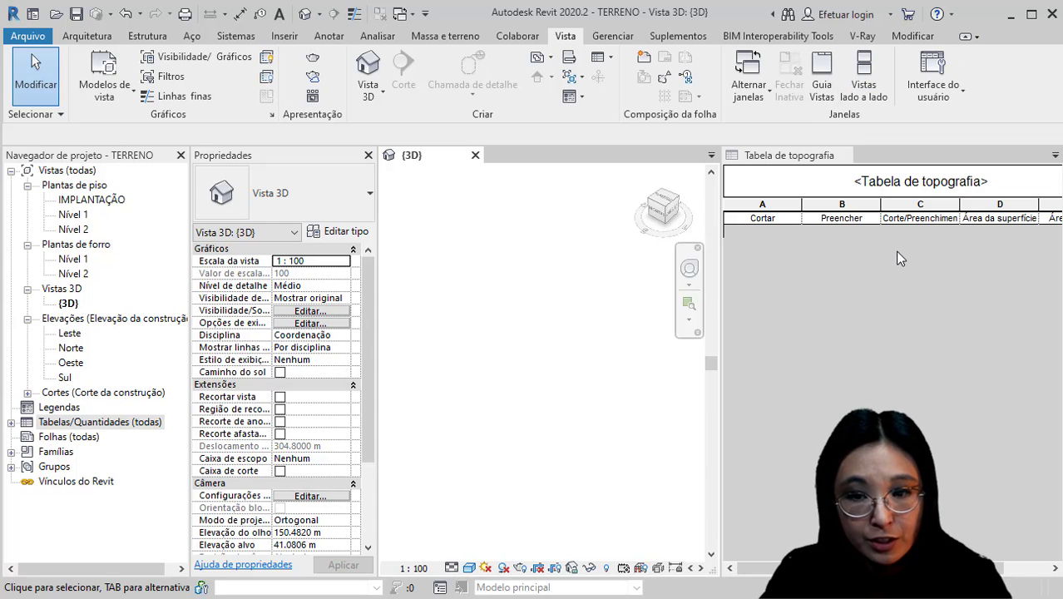
left_click(127, 15)
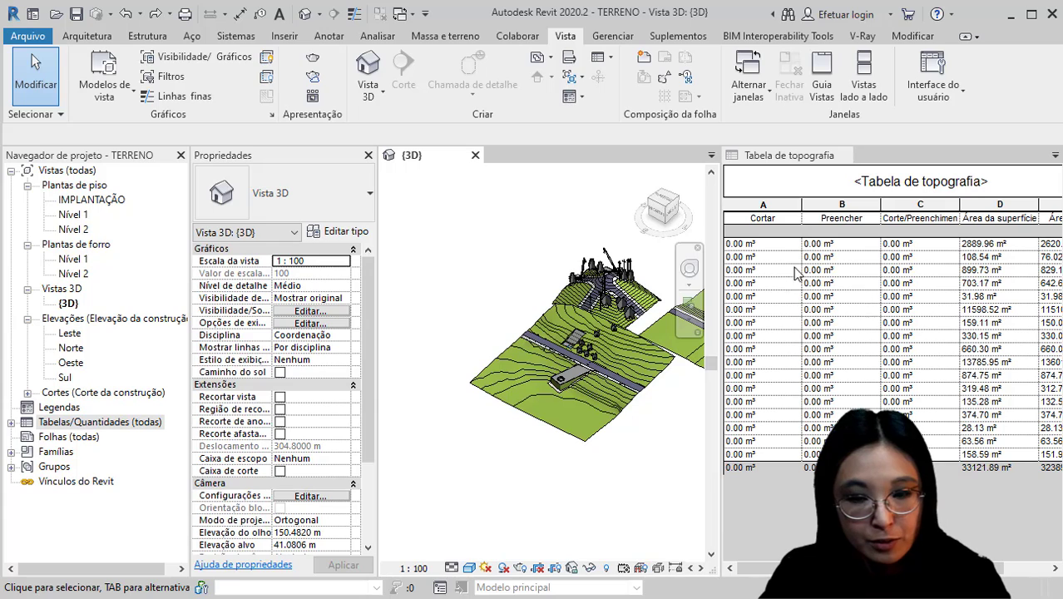
left_click(155, 14)
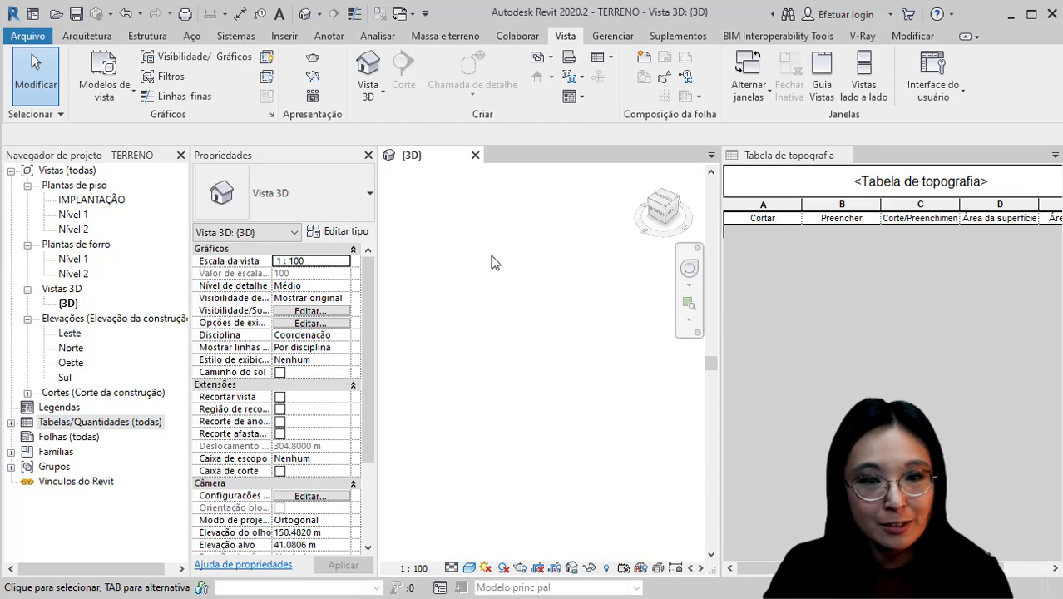
Review the project phases Existente and Construção nova in the Fases settings and close them
left_click(606, 40)
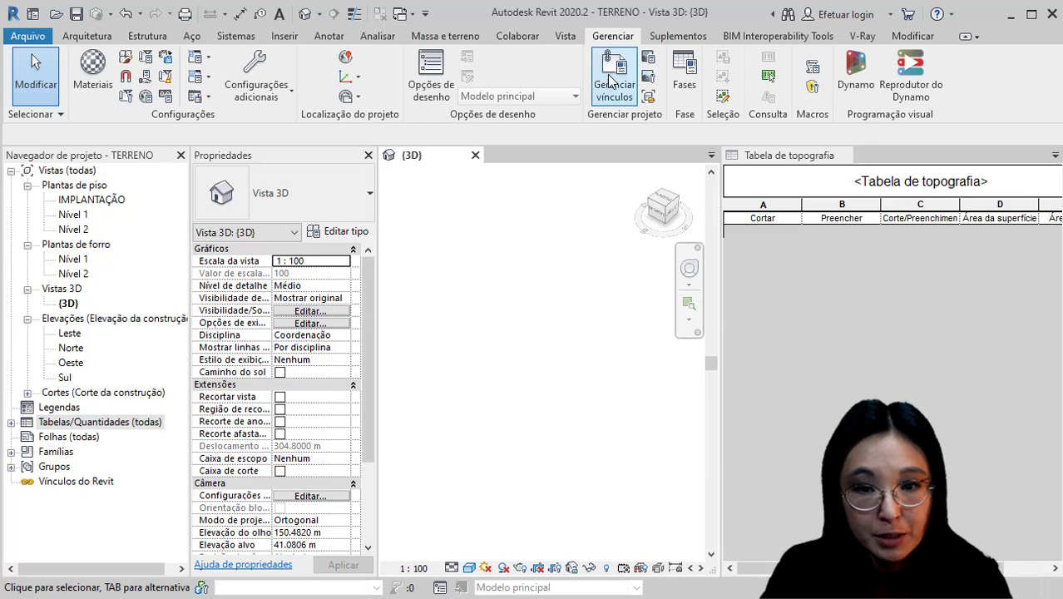
left_click(685, 86)
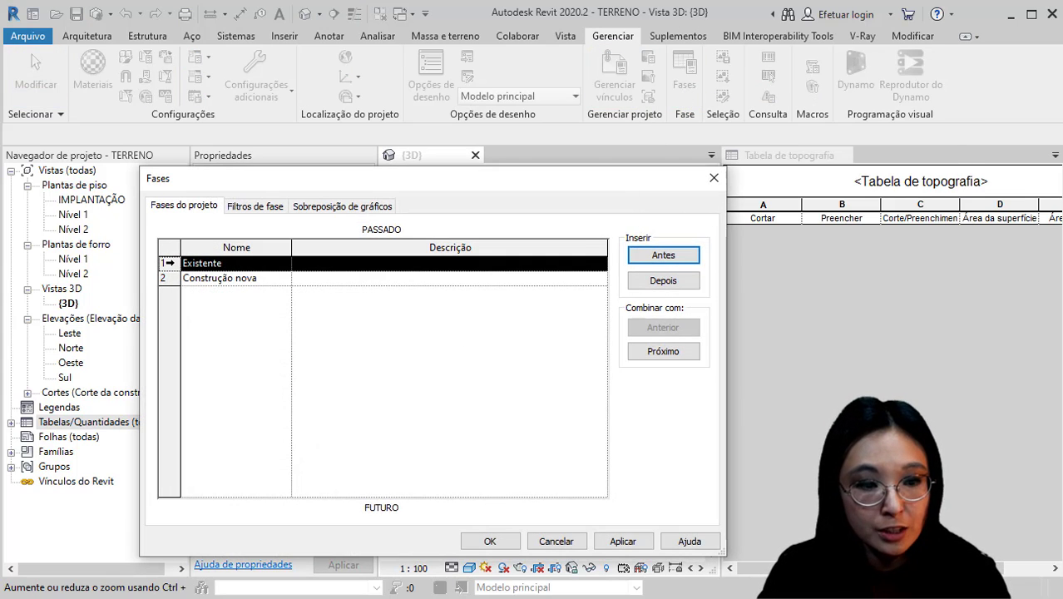
left_click(176, 279)
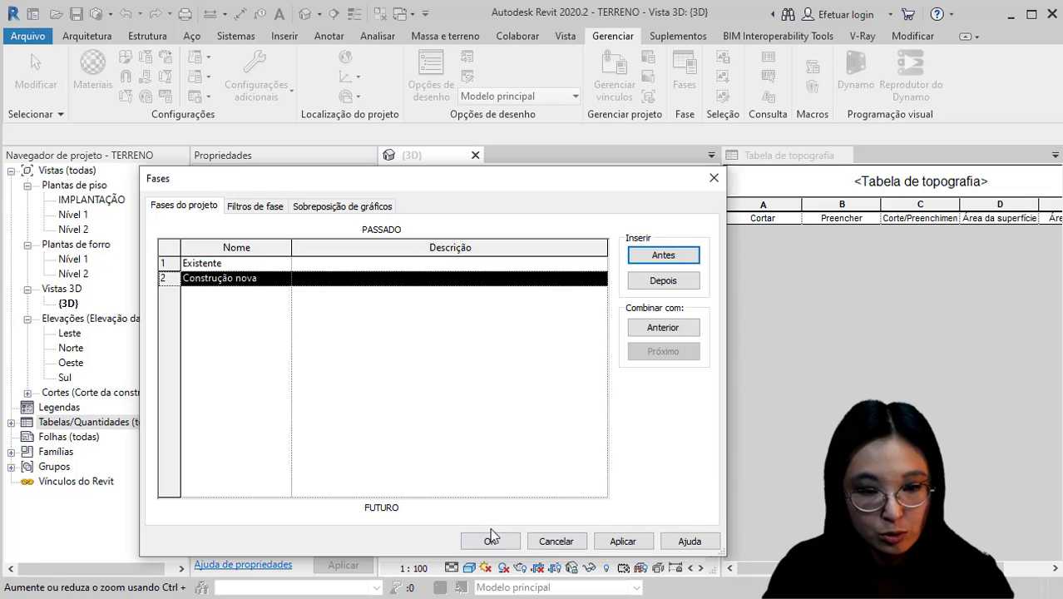
left_click(244, 267)
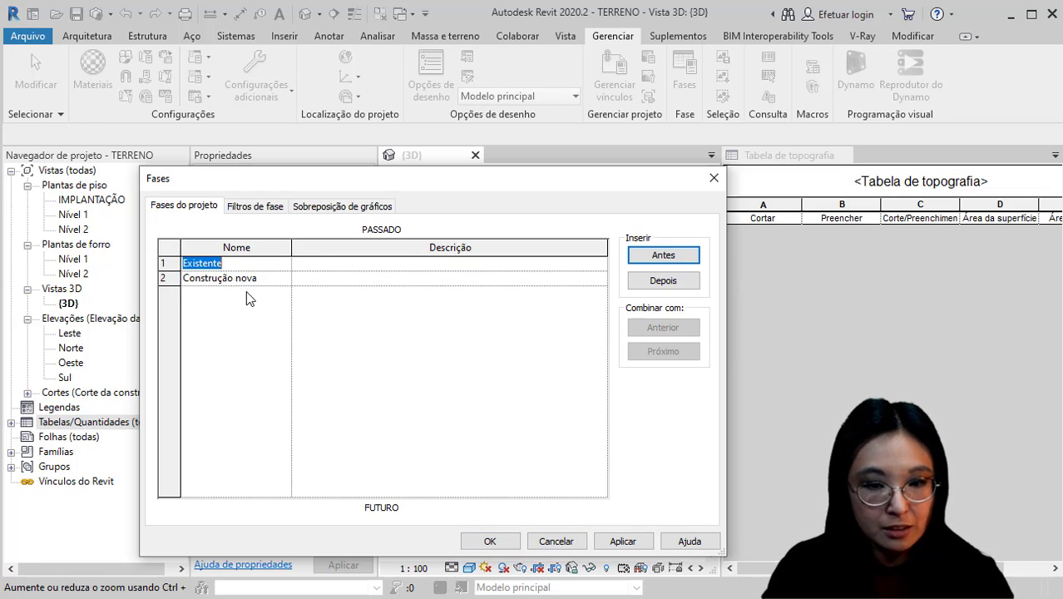
left_click(275, 280)
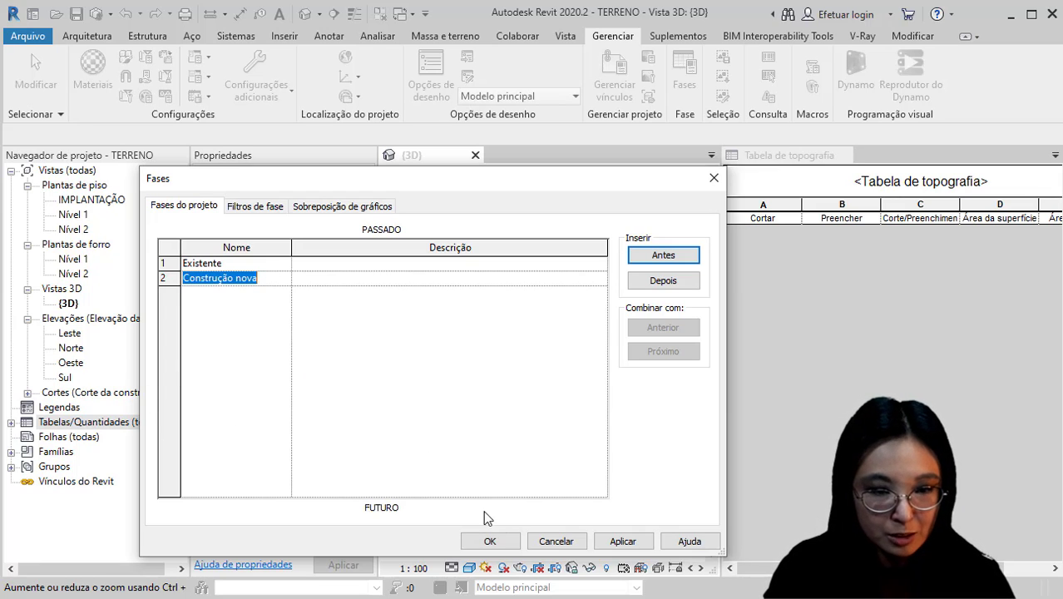
left_click(506, 546)
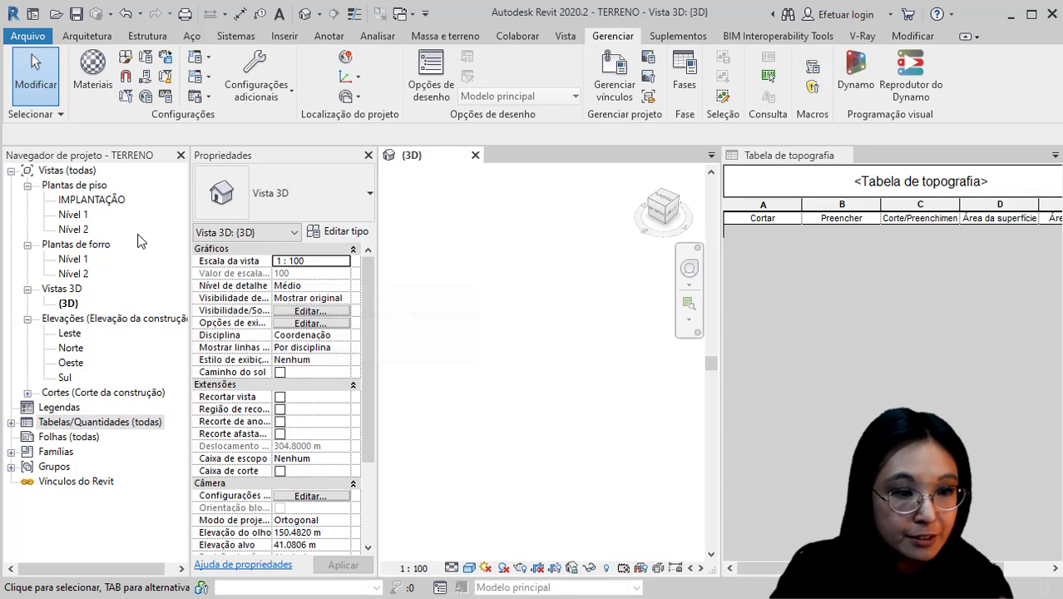
Open the IMPLANTAÇÃO floor plan and delete the vertical section line together with its Corte 1 view
left_click(665, 200)
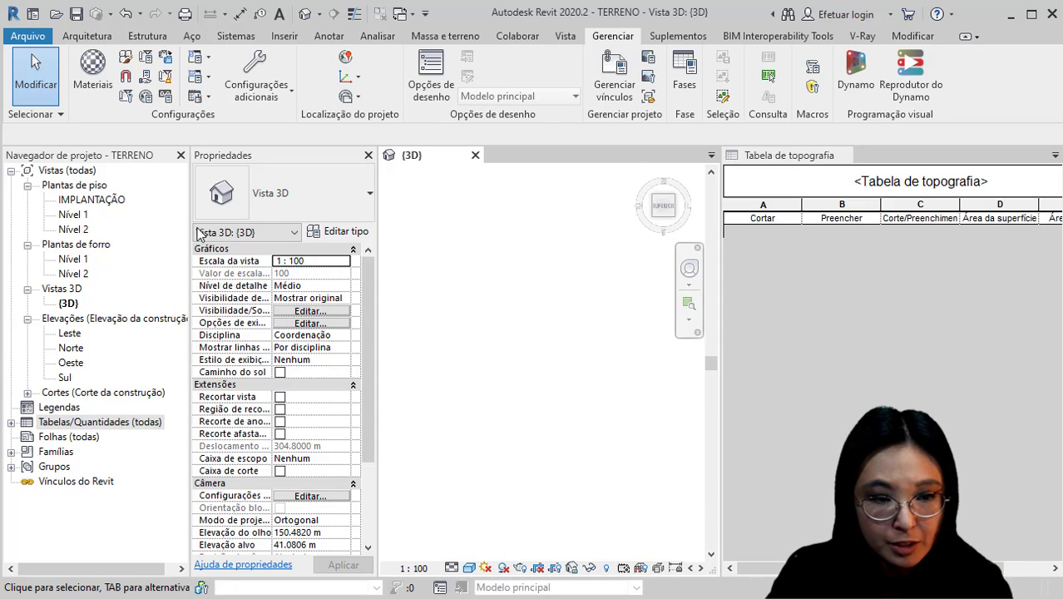
left_click(92, 200)
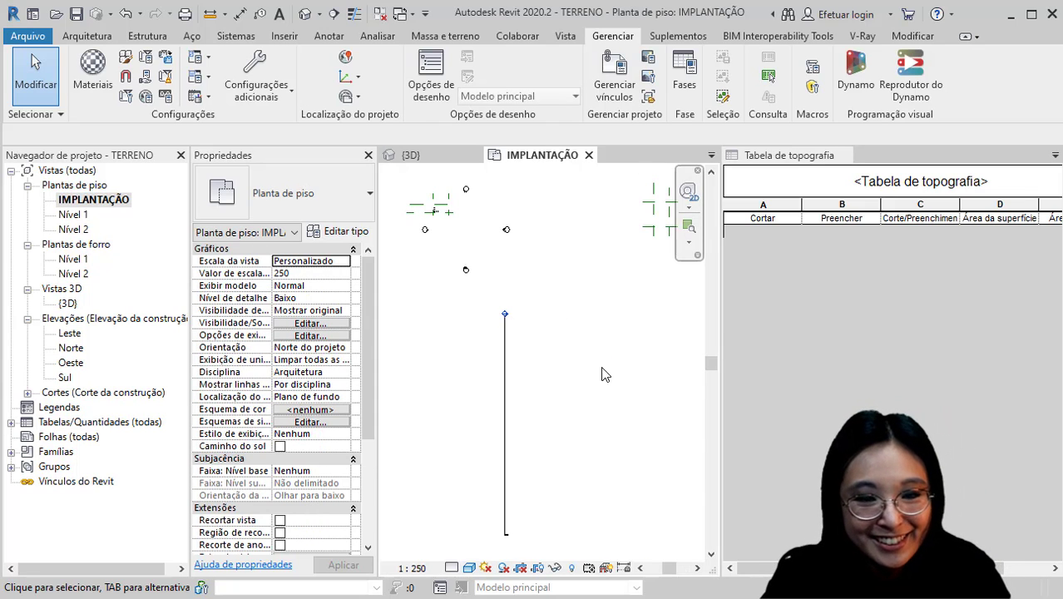
middle_click_drag(583, 368, 534, 404)
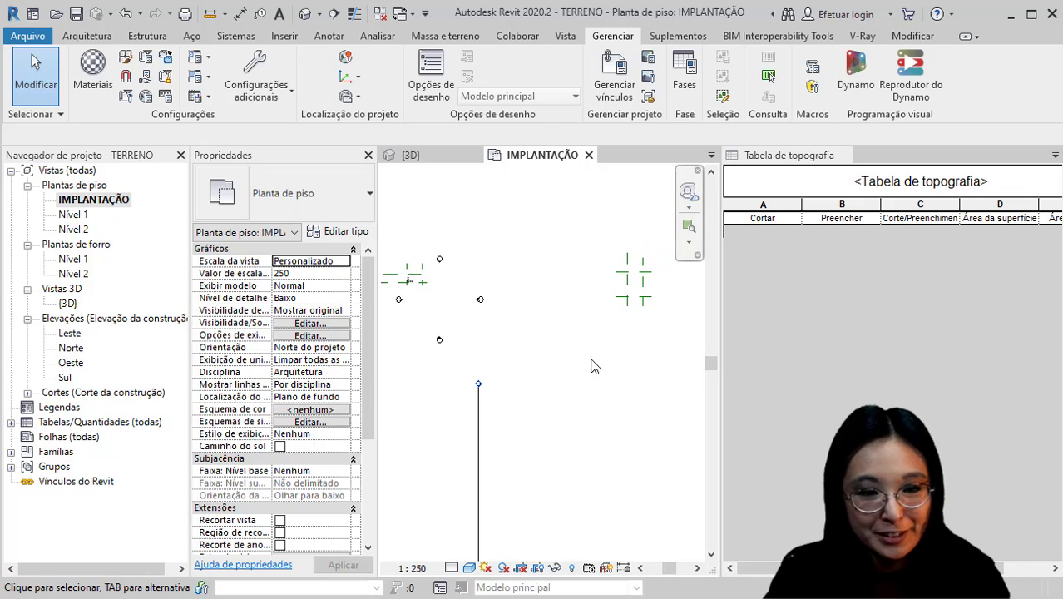
left_click(476, 437)
key("Delete")
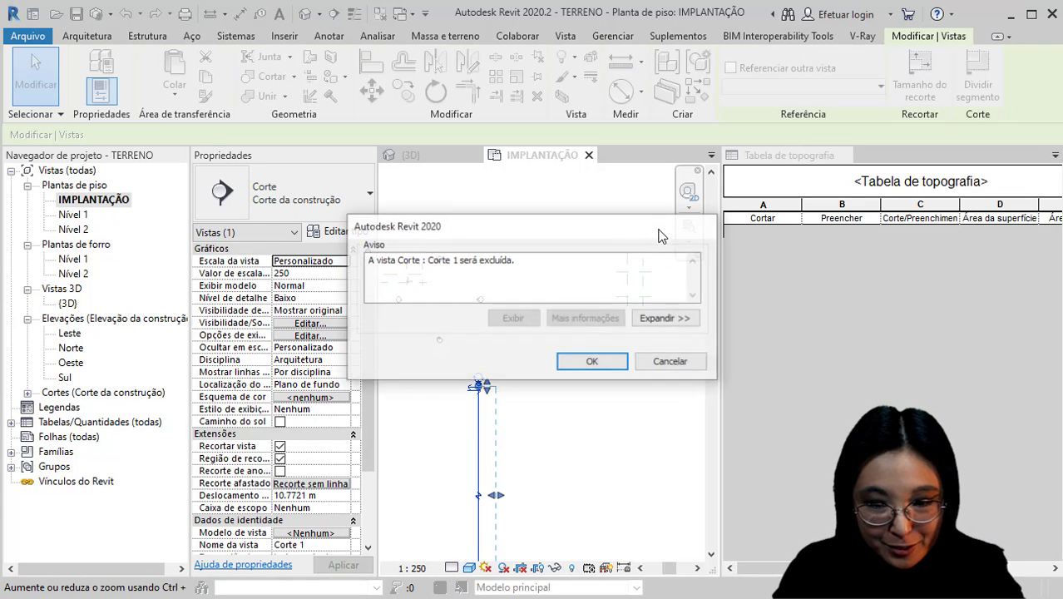
left_click(593, 362)
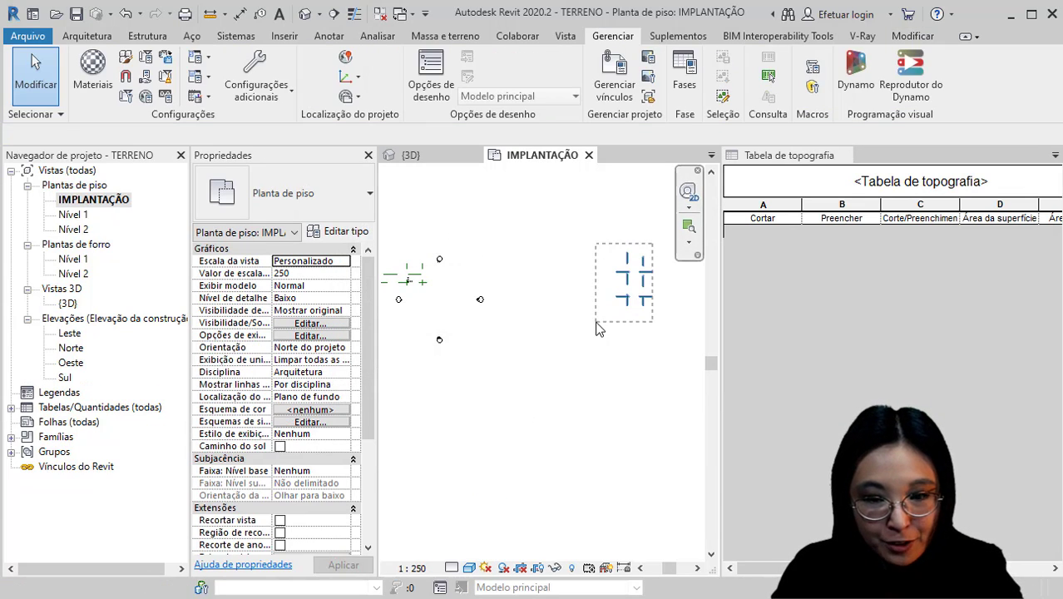
Delete both groups of leftover reference planes in the site plan, keeping the four elevation markers
left_click(598, 326)
left_click(594, 328)
scroll(541, 320, "up", 4)
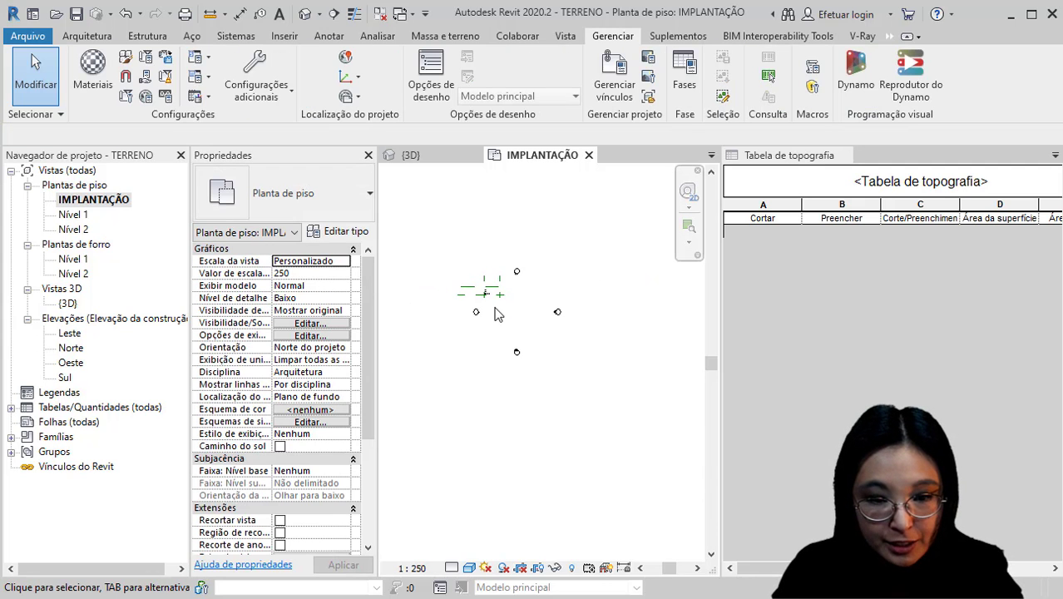
left_click_drag(541, 304, 416, 248)
scroll(487, 270, "up", 4)
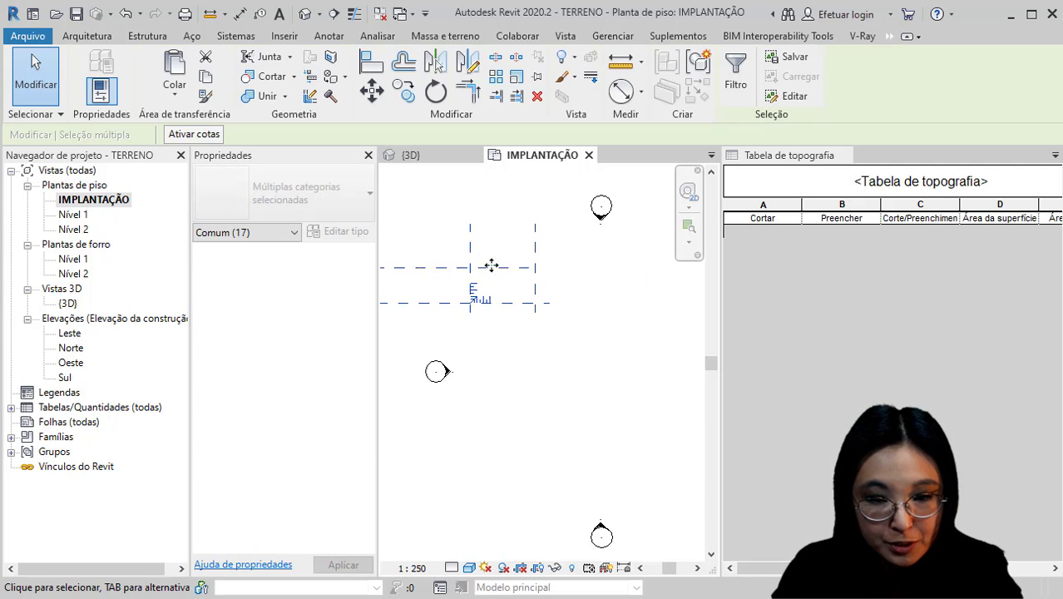
scroll(529, 374, "down", 3)
key("Delete")
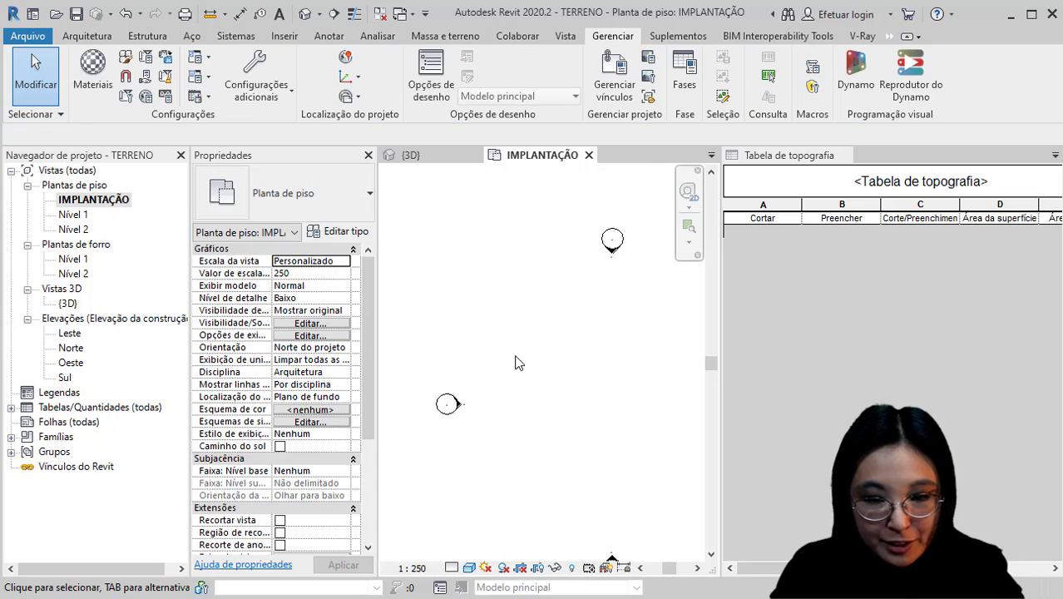
Start a toposurface in the IMPLANTAÇÃO plan and place one point at absolute elevation 0 between the elevation markers
scroll(516, 362, "down", 2)
scroll(515, 362, "down", 2)
middle_click_drag(551, 370, 524, 353)
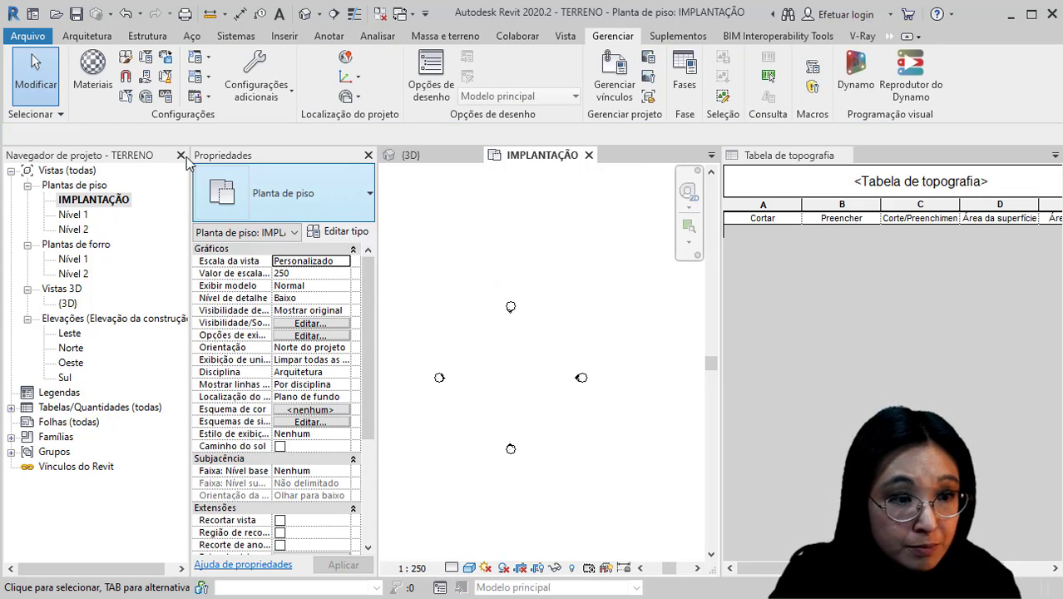
left_click(464, 38)
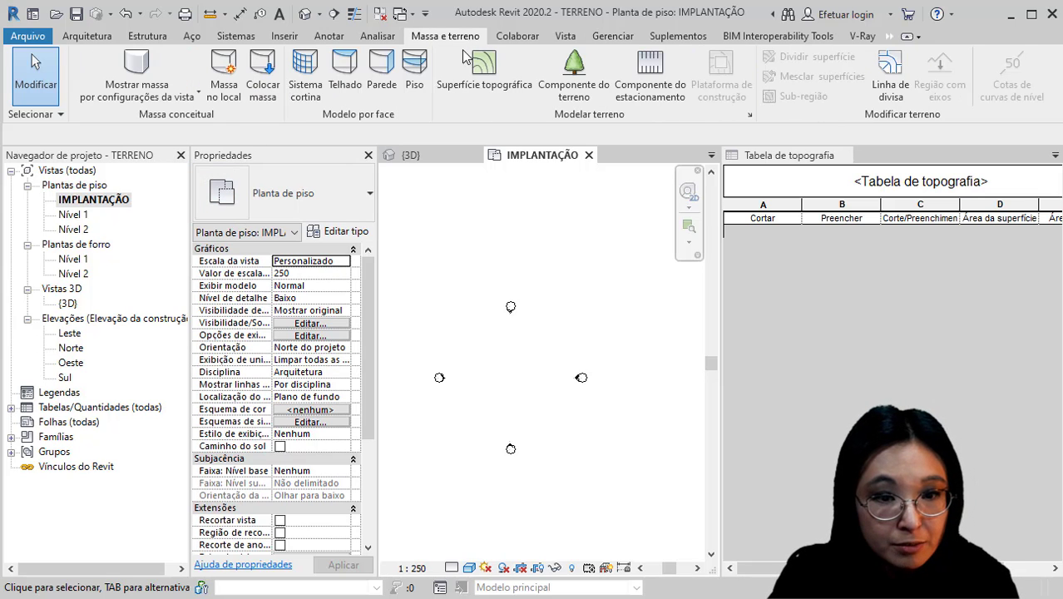
left_click(507, 98)
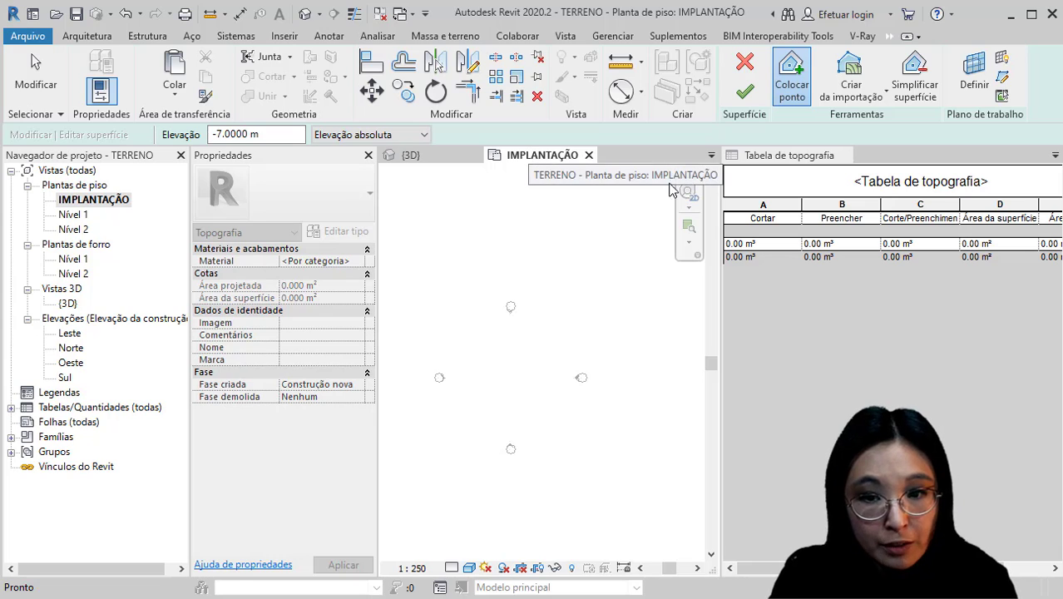
scroll(479, 387, "up", 5)
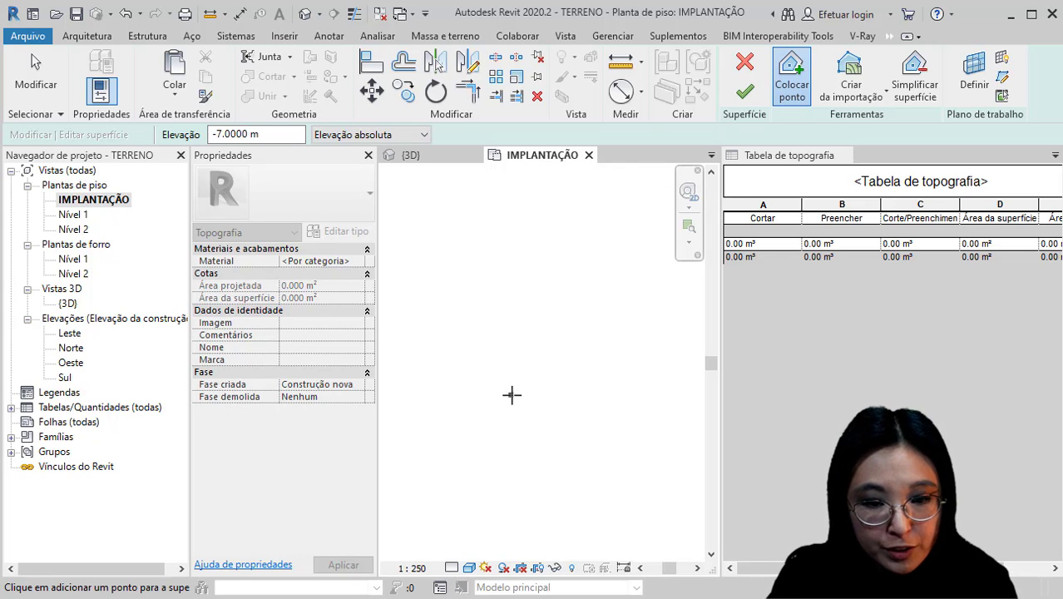
scroll(449, 393, "down", 5)
middle_click_drag(449, 393, 545, 395)
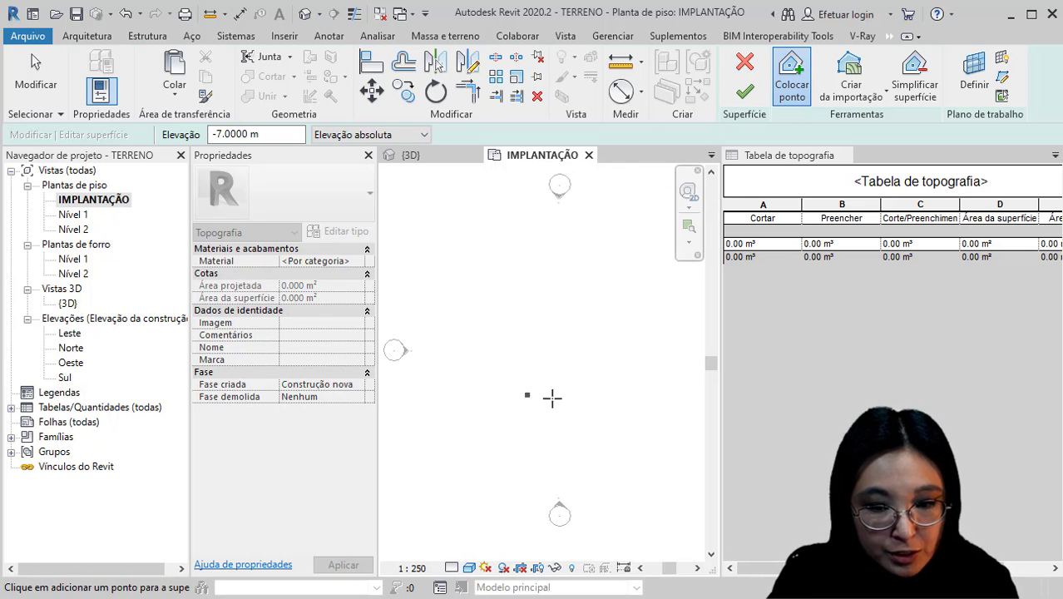
left_click_drag(275, 134, 182, 122)
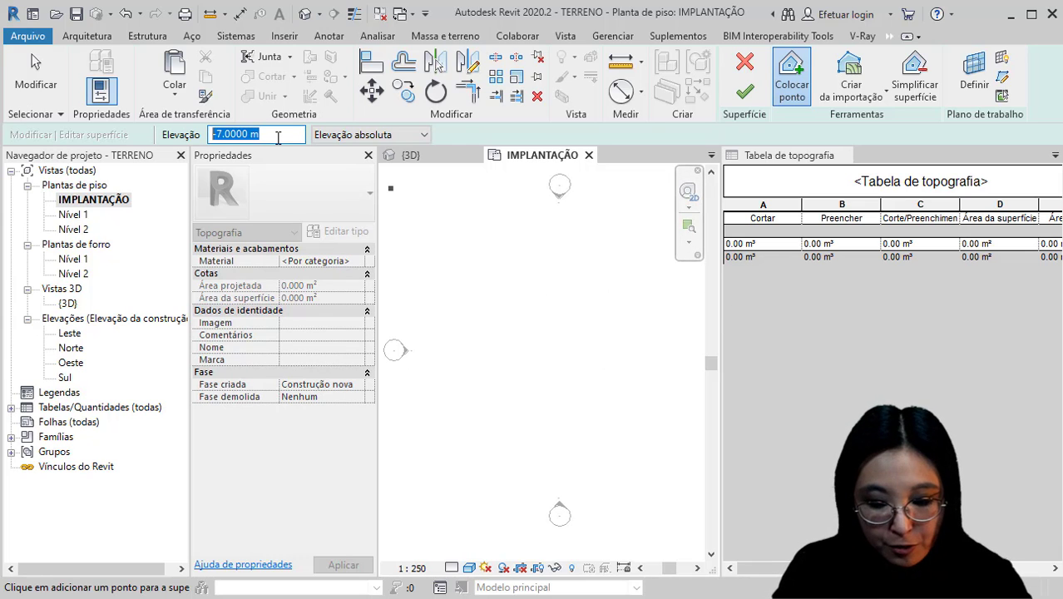
type("0")
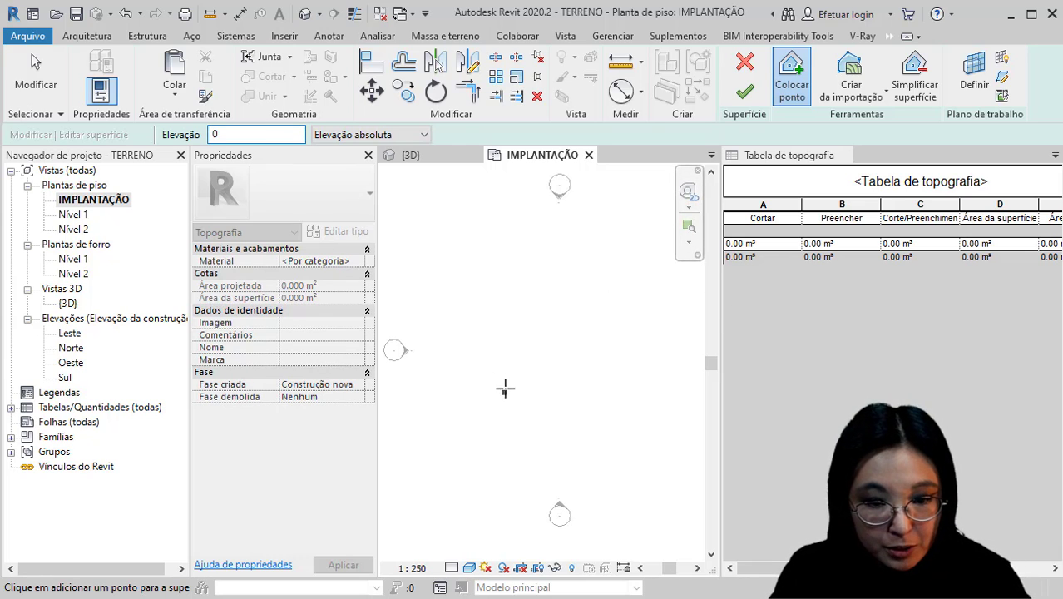
left_click(504, 382)
key("Escape")
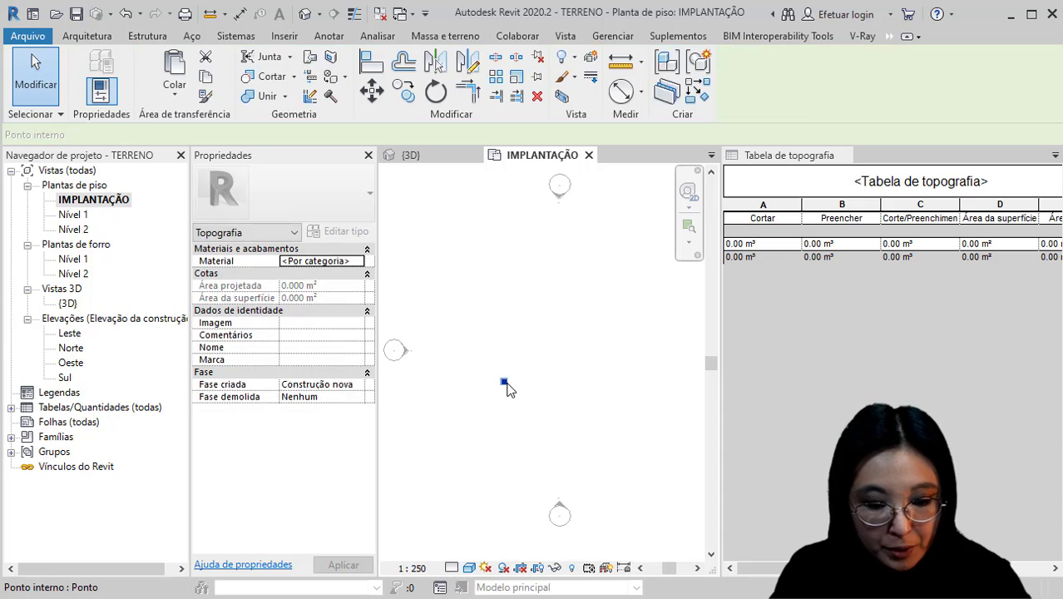
Copy the placed surface point 15 m horizontally to the right
left_click(505, 384)
key("c")
key("c")
left_click(510, 394)
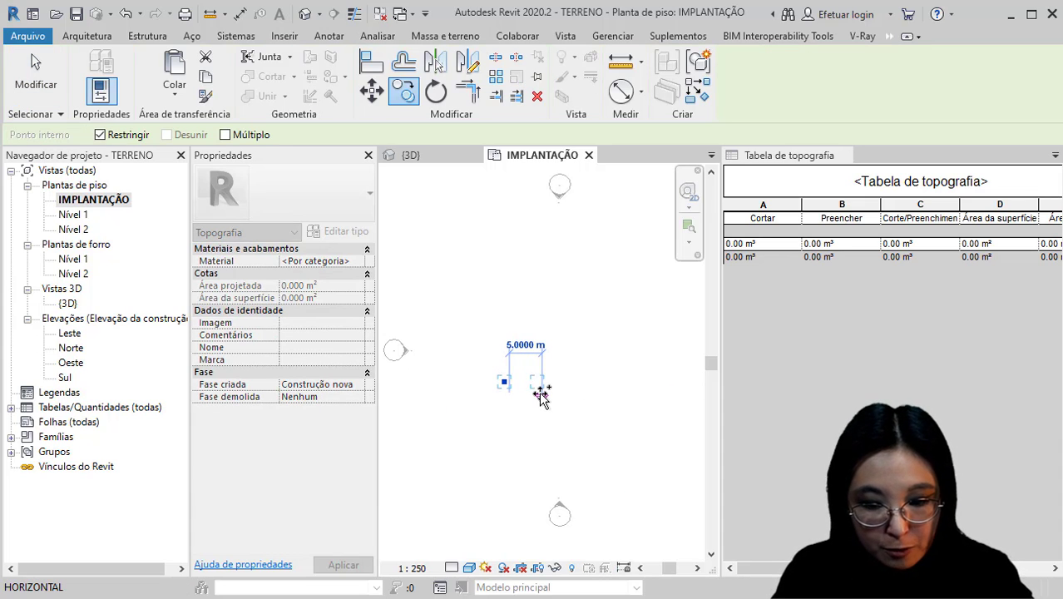
type("15")
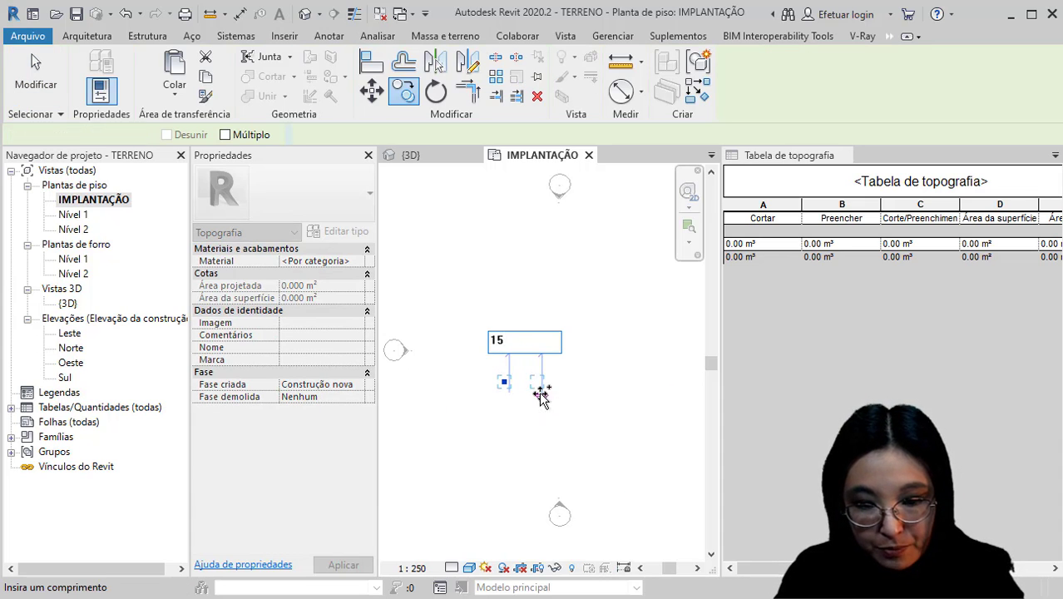
key("Return")
key("Escape")
Copy both surface points 15 m vertically upward to form a 15 by 15 m square terrain
left_click_drag(493, 365, 635, 412)
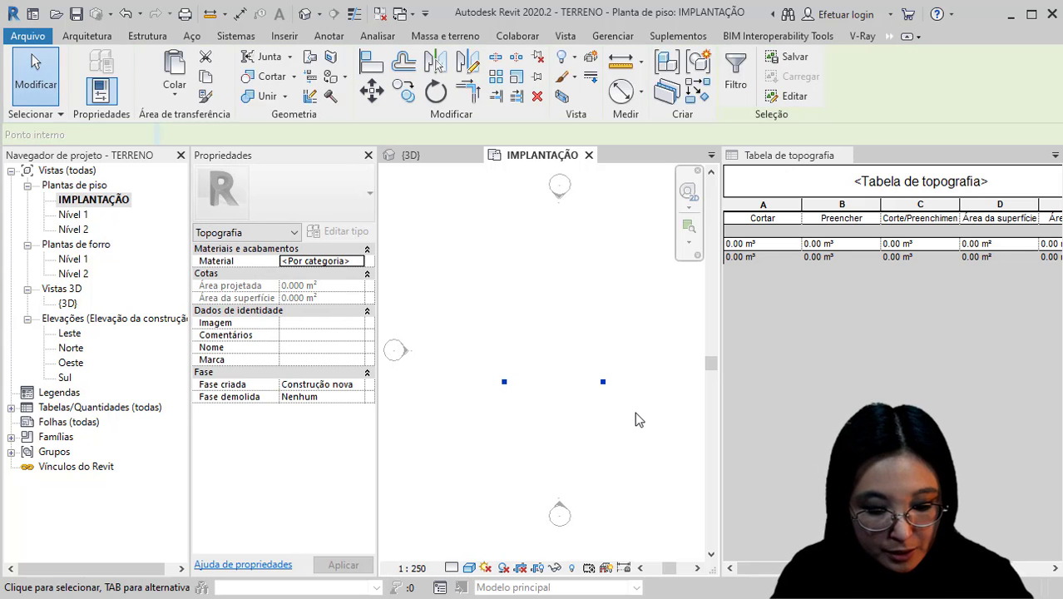
key("c")
key("c")
left_click(553, 427)
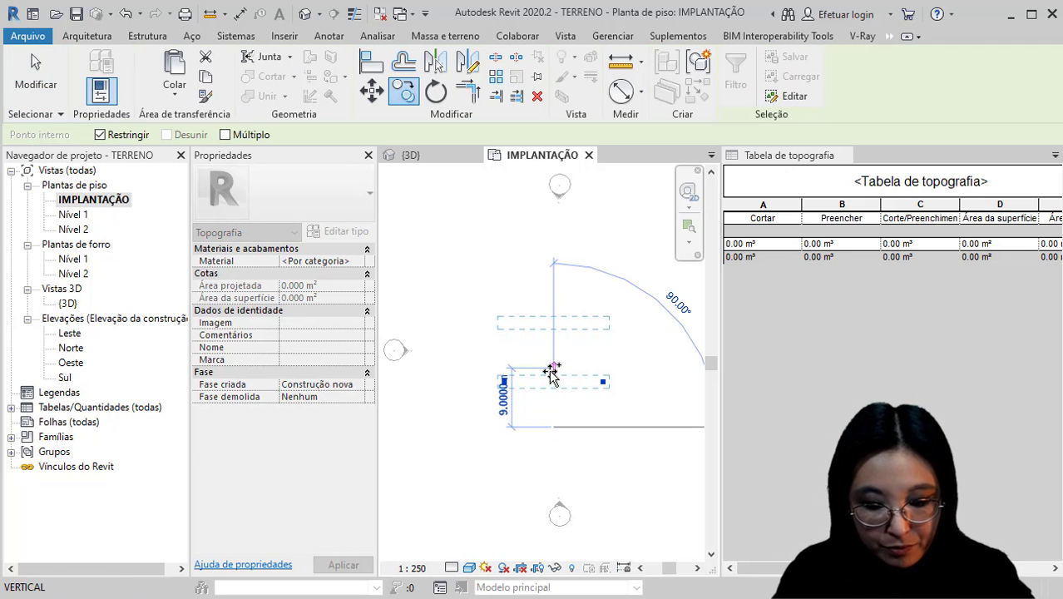
type("15")
key("Return")
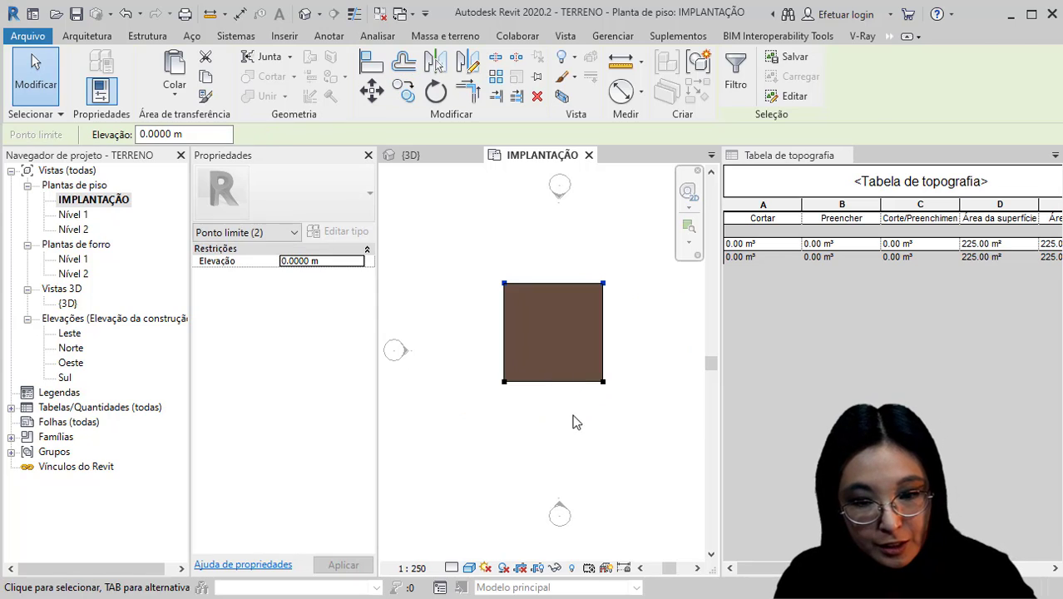
key("Escape")
Set the elevation of the two boundary points on the terrain's upper edge to 6 m
left_click_drag(631, 407, 592, 353)
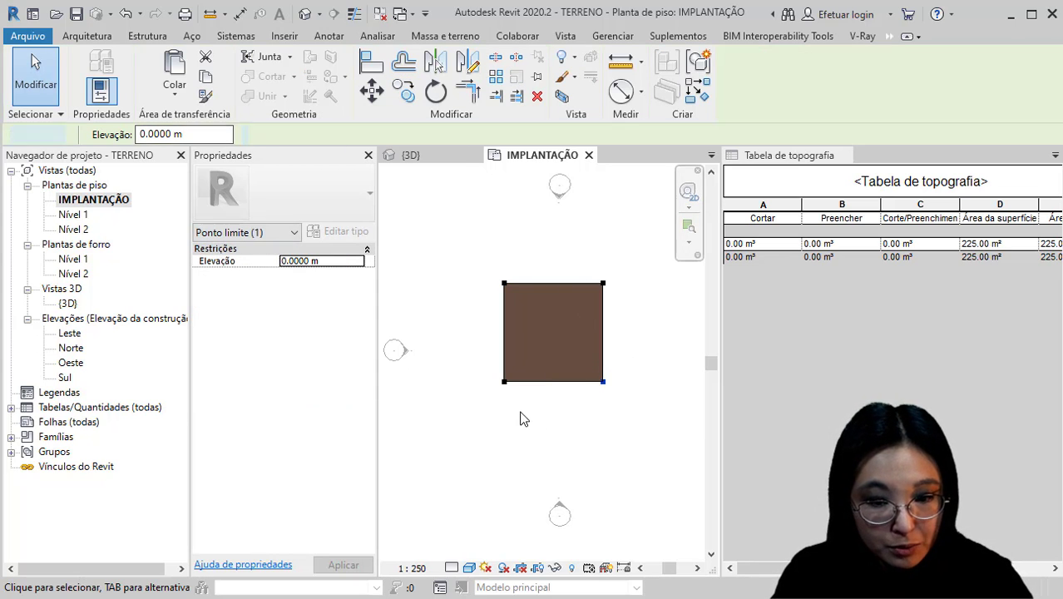
left_click_drag(475, 364, 703, 410)
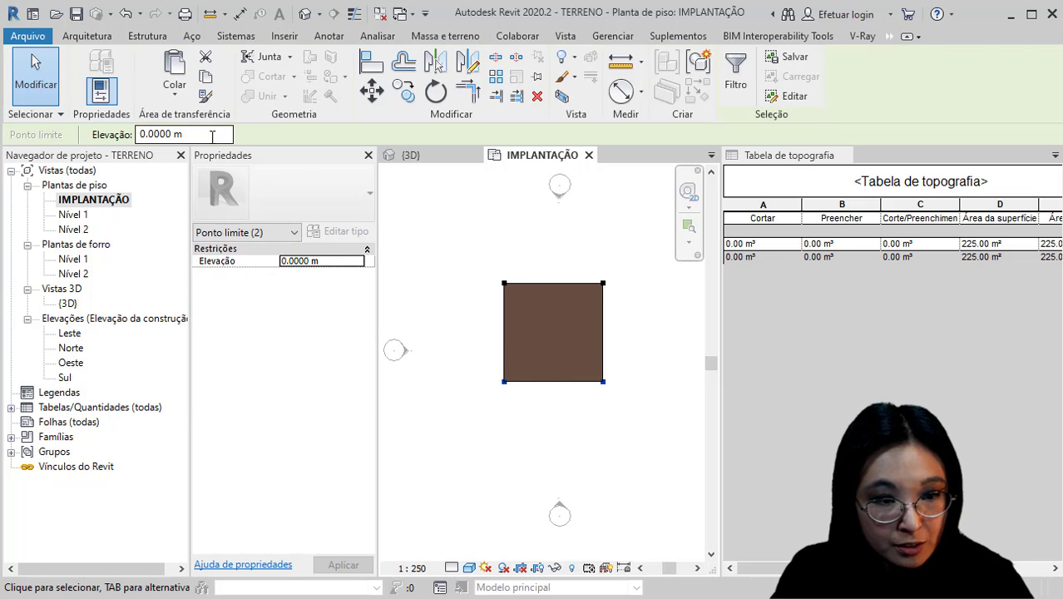
key("Escape")
left_click_drag(477, 263, 703, 333)
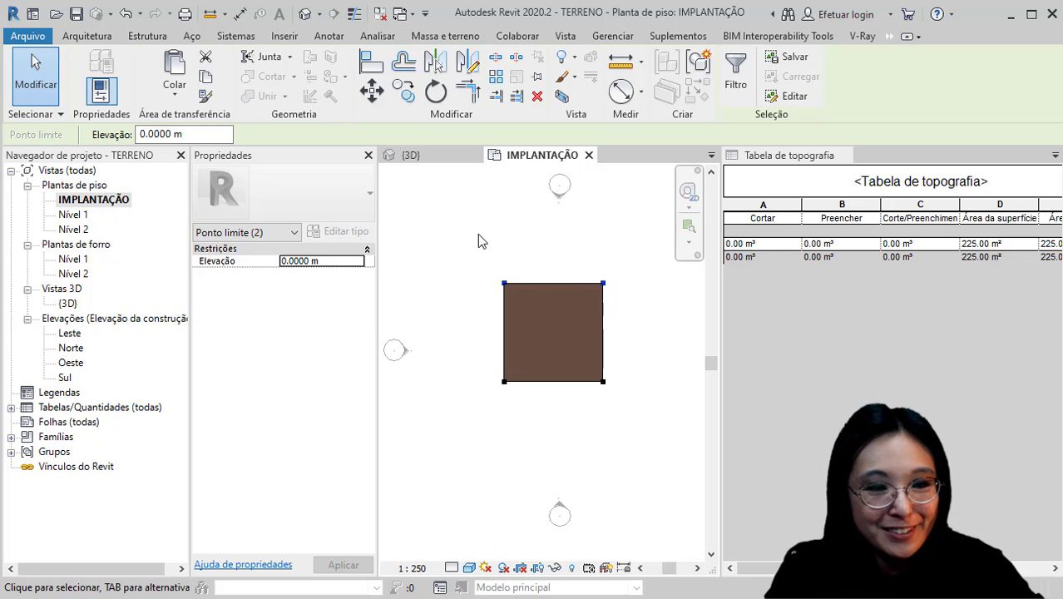
left_click(173, 133)
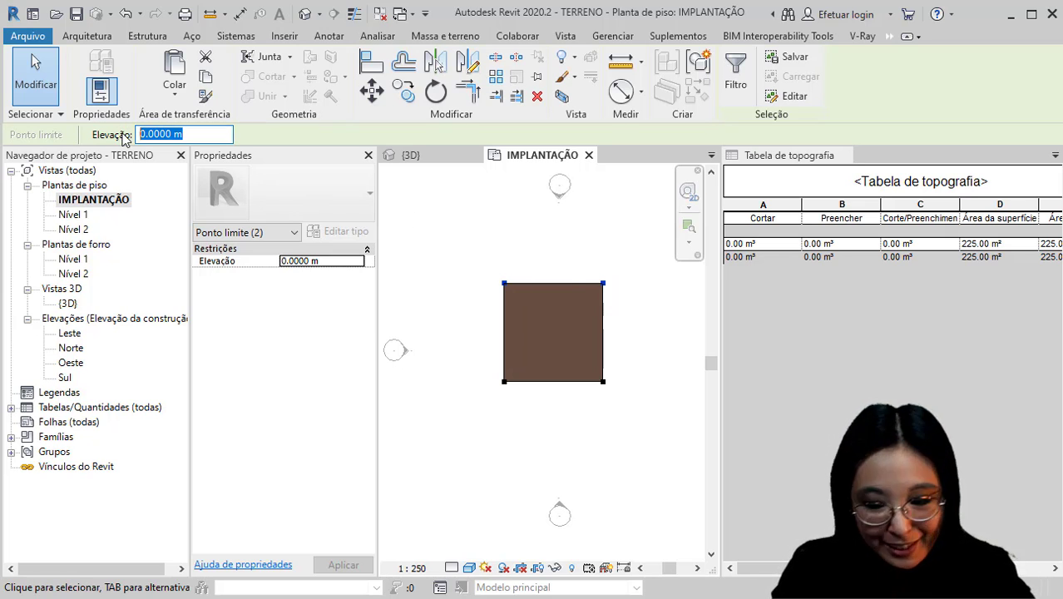
type("3")
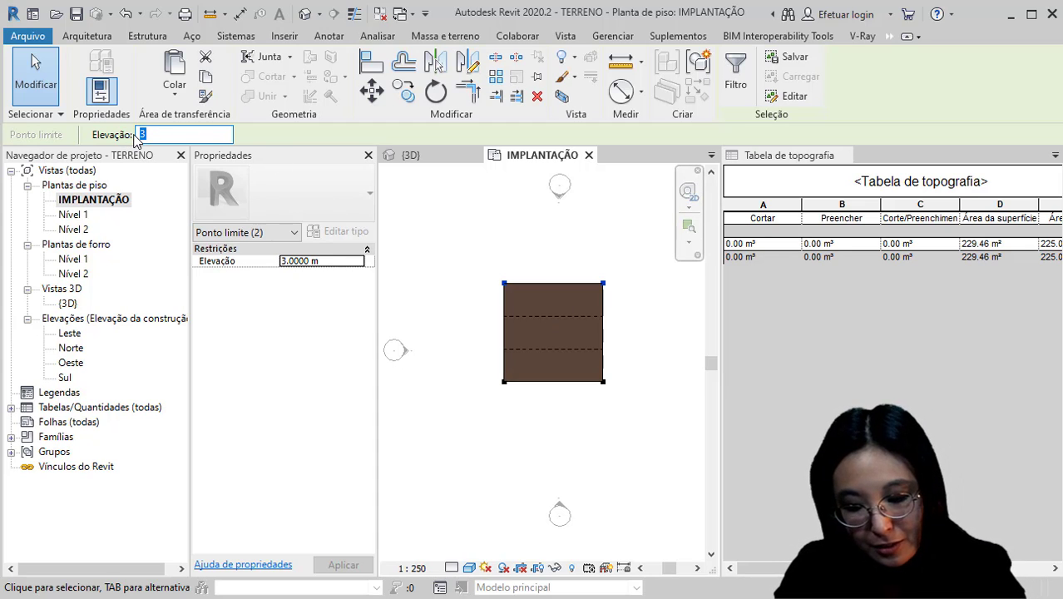
scroll(549, 313, "up", 4)
left_click(555, 216)
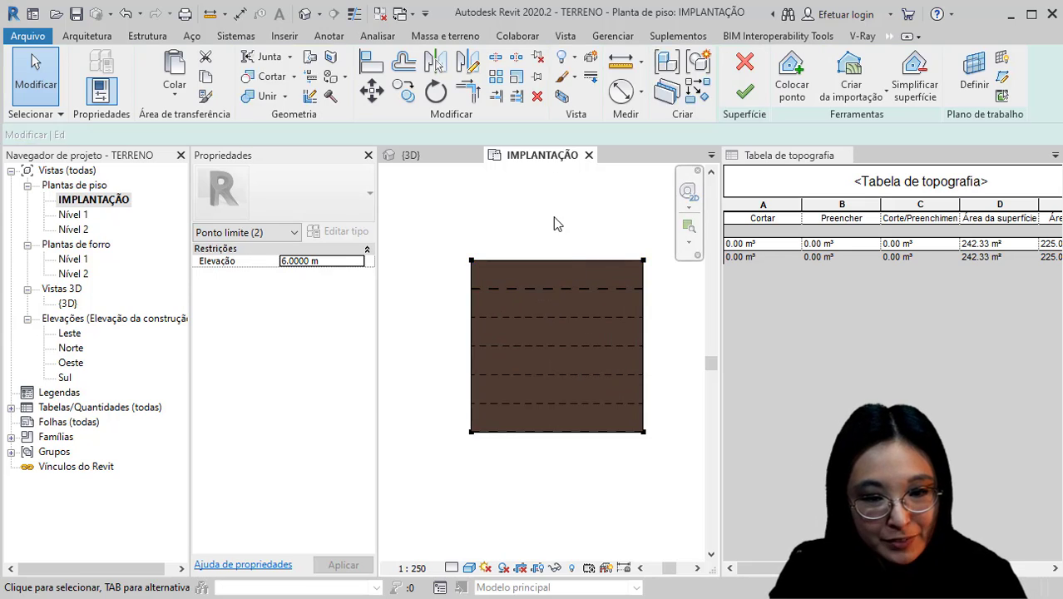
Check the elevation of each of the terrain's four corner points, one after another
middle_click_drag(562, 240, 526, 220)
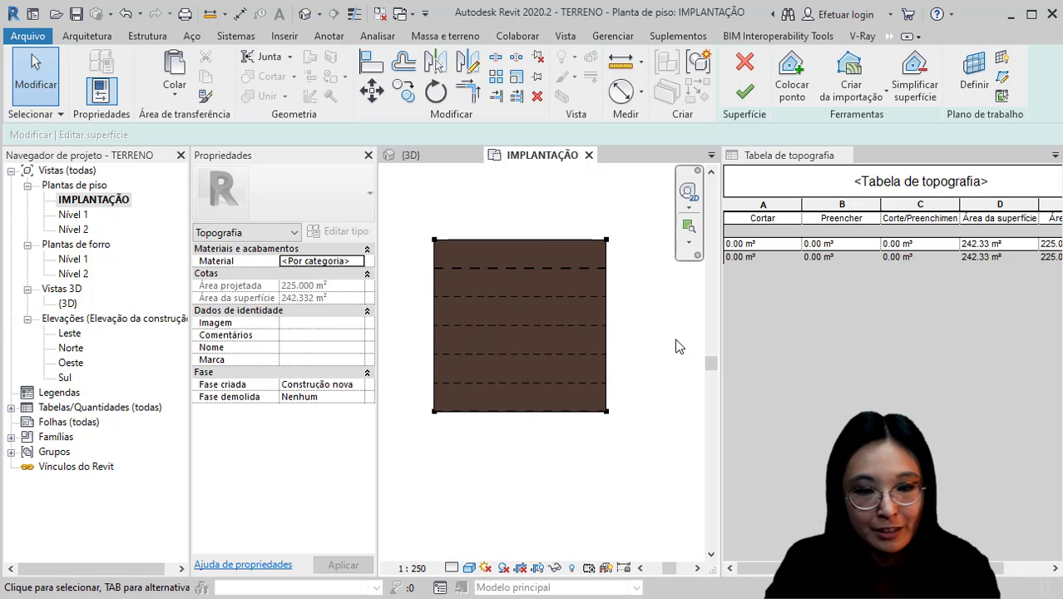
left_click(434, 412)
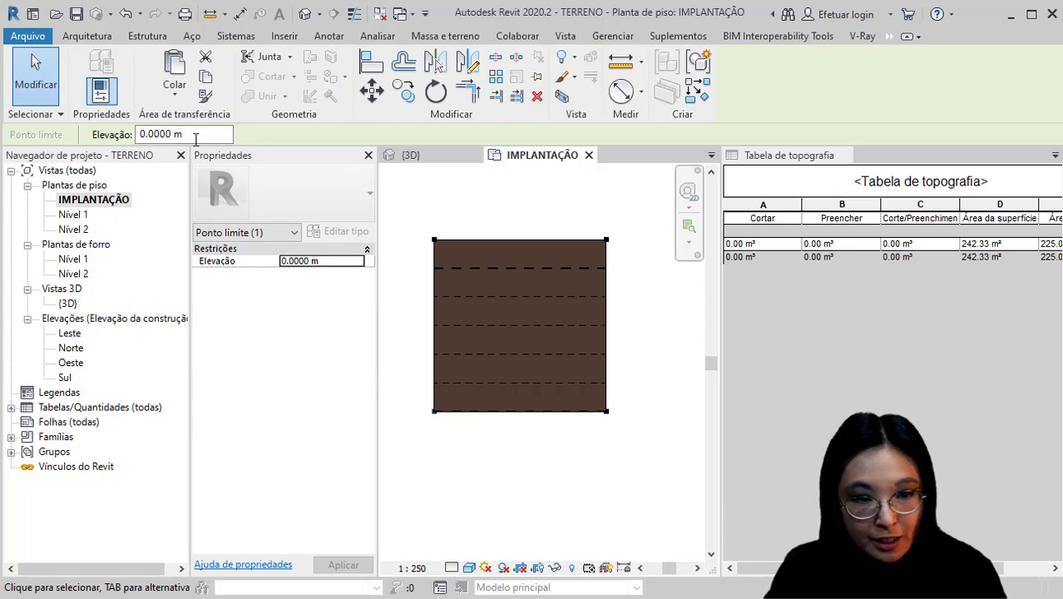
left_click(607, 411)
left_click(308, 261)
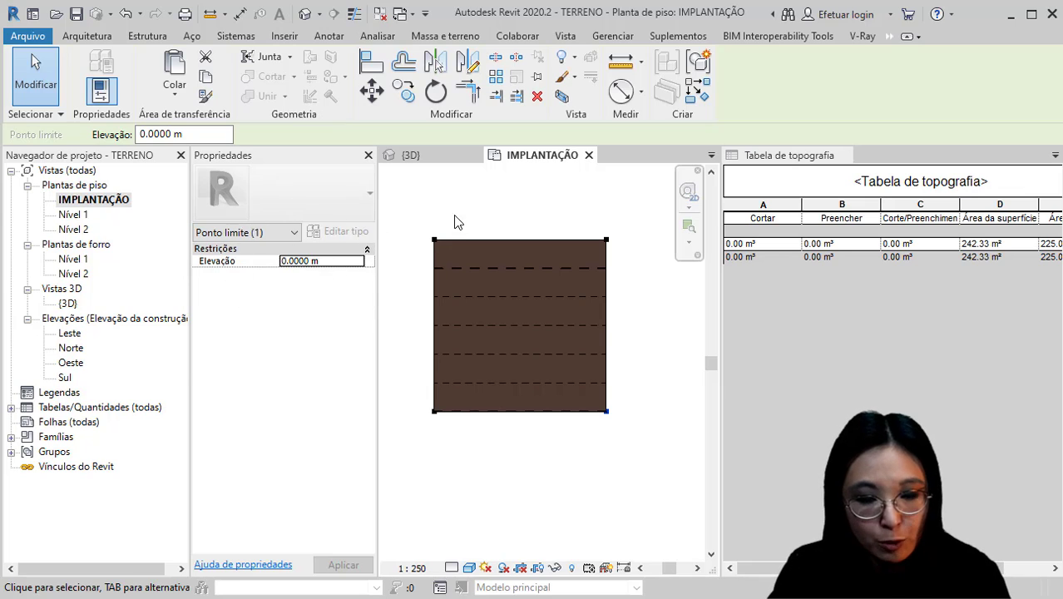
left_click(433, 239)
left_click(341, 257)
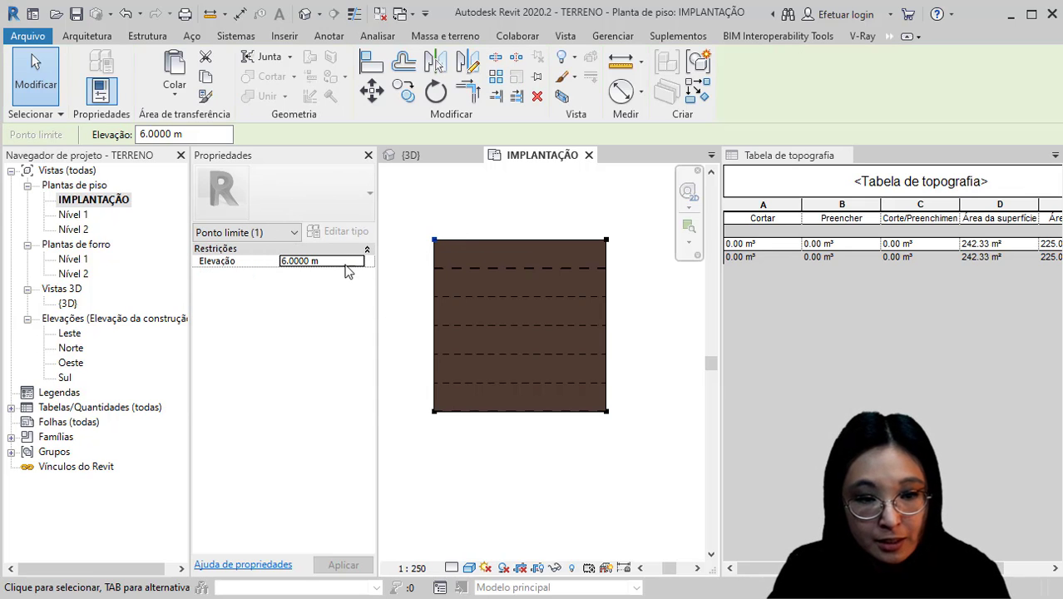
left_click(607, 240)
left_click(327, 263)
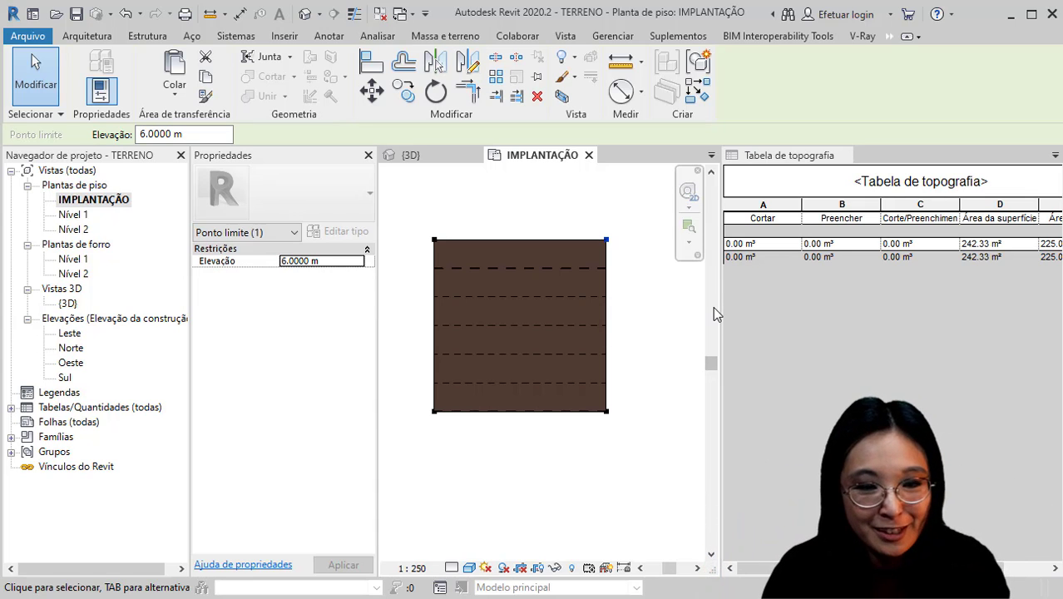
left_click(673, 285)
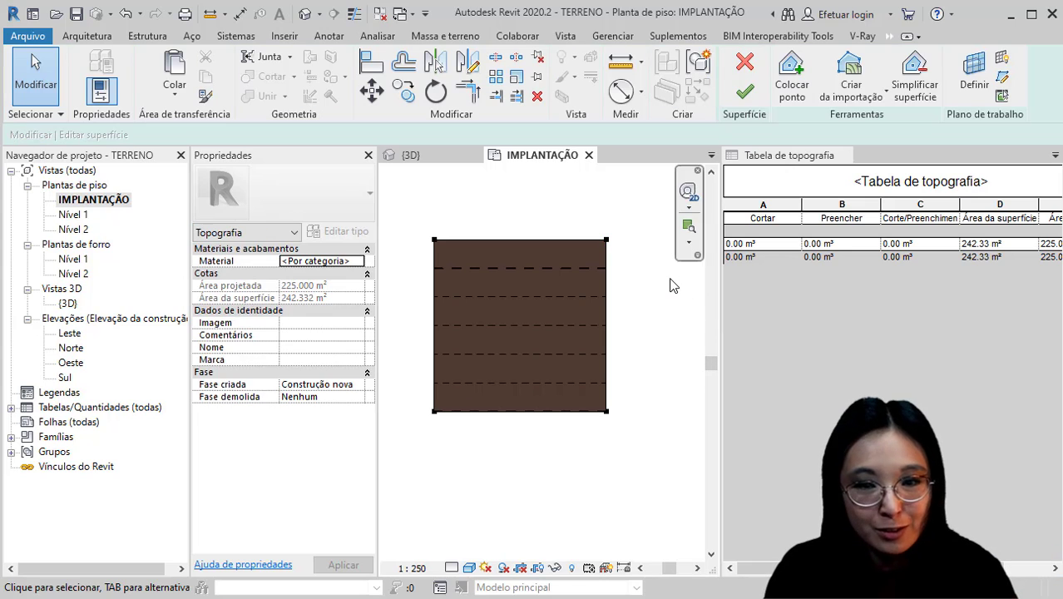
Assign the Grama material to the toposurface and finish the surface
left_click(300, 262)
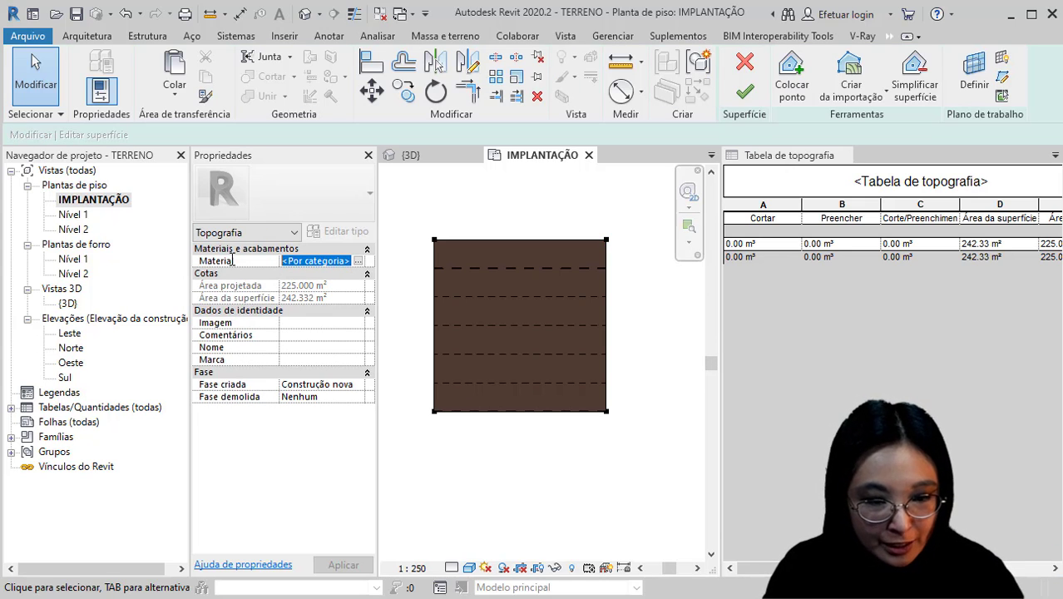
type("Grama")
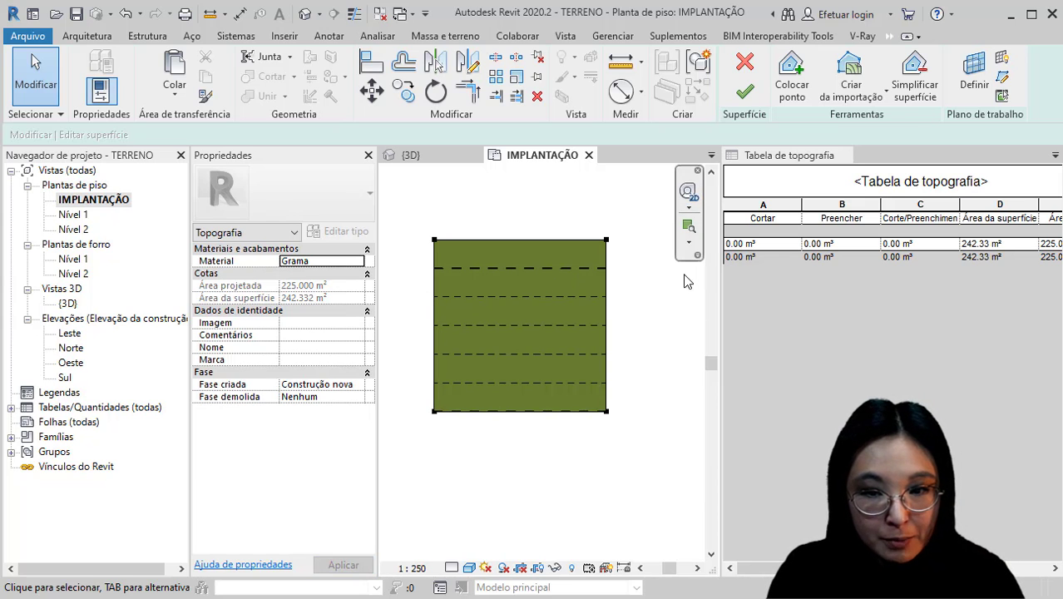
left_click(745, 91)
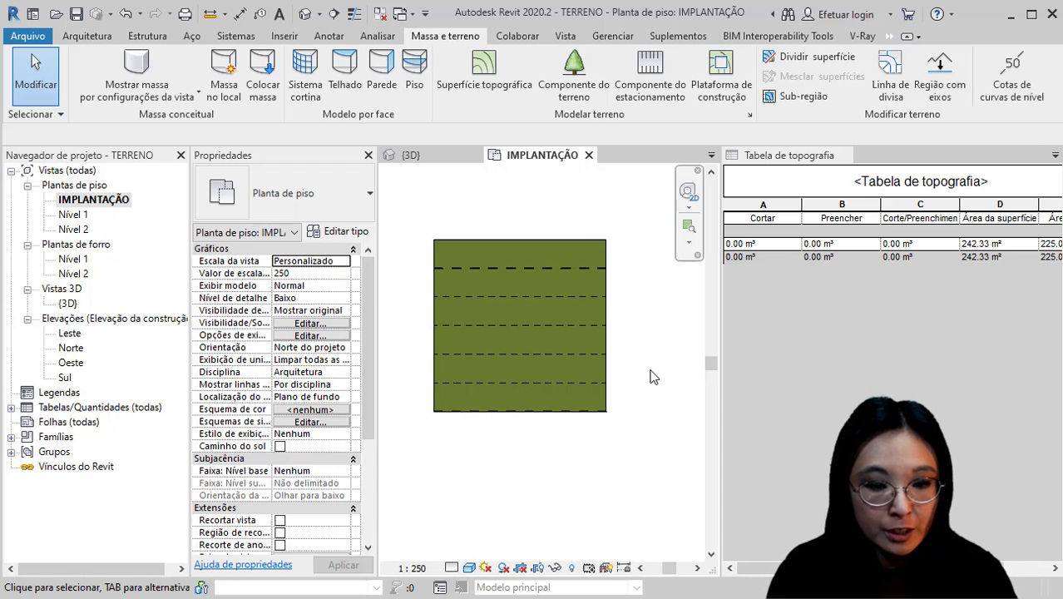
Set the terrain's Fase criada to Existente and apply the change
left_click(569, 244)
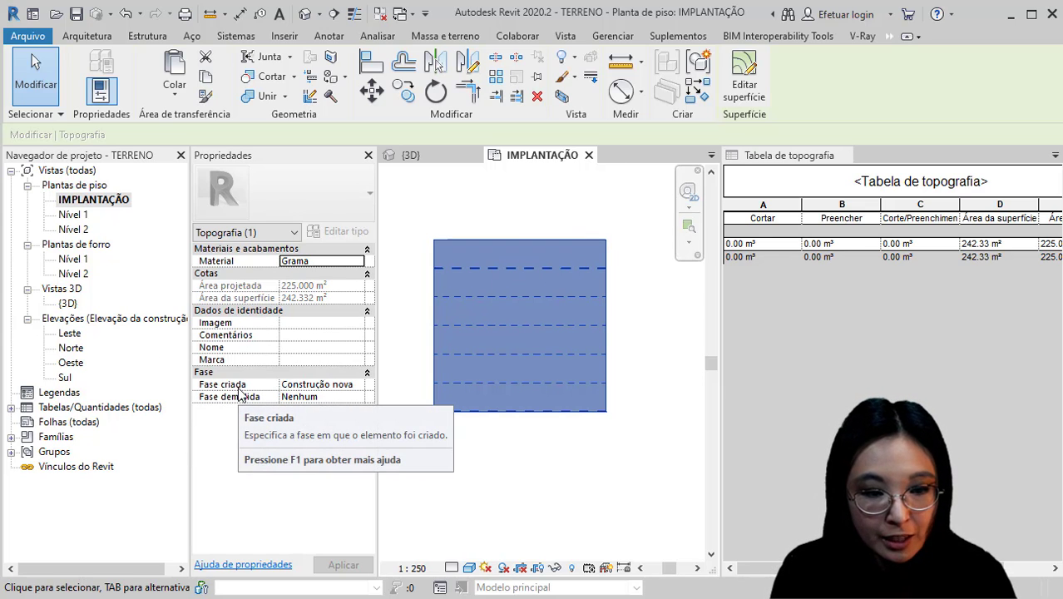
left_click(355, 385)
left_click(297, 398)
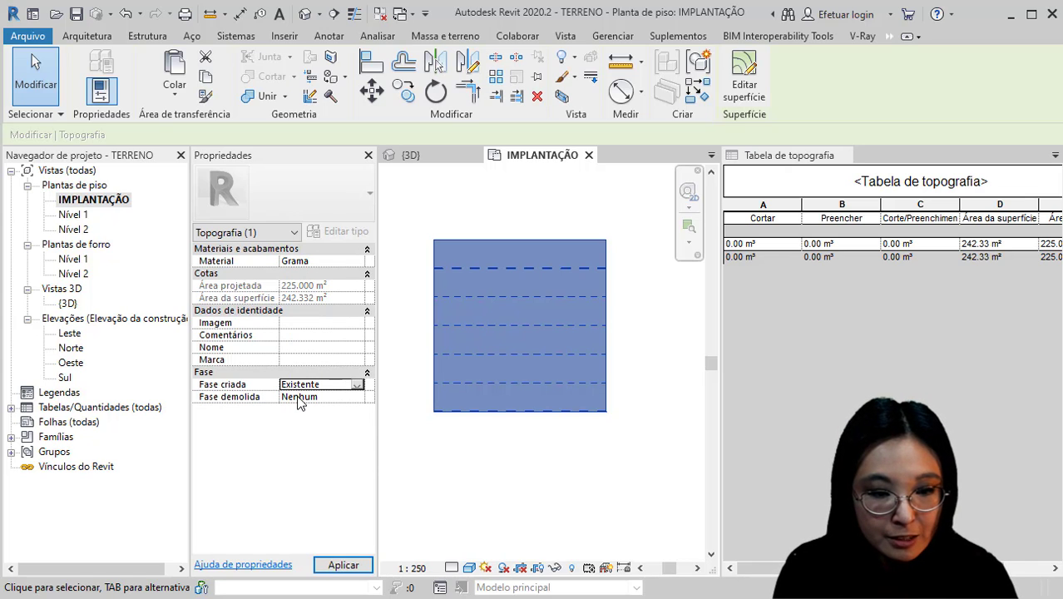
left_click(509, 448)
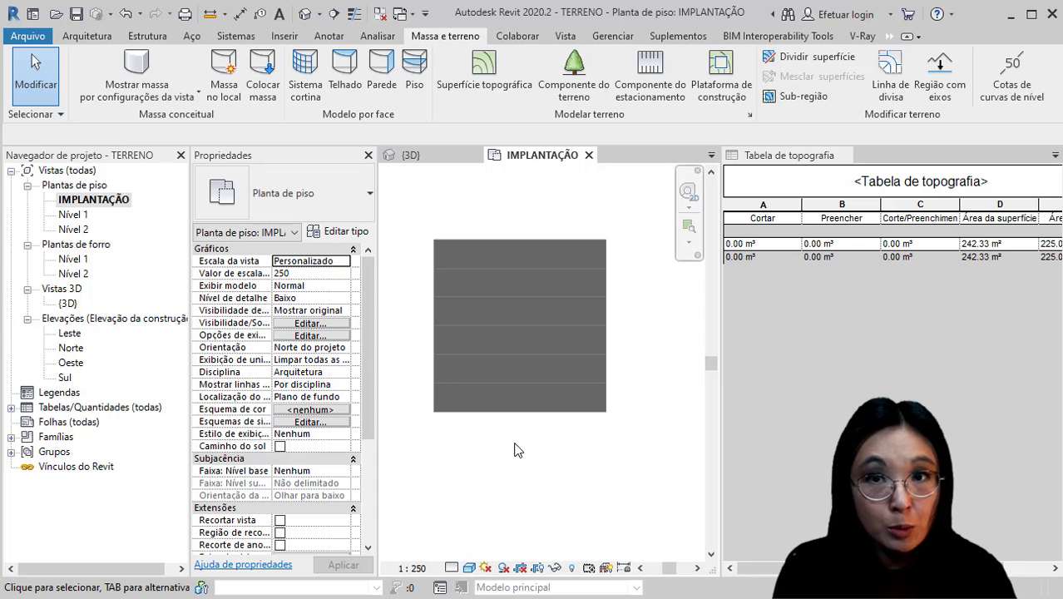
Set the phase filter of the IMPLANTAÇÃO floor plan view to Mostrar novo
left_click_drag(371, 305, 364, 407)
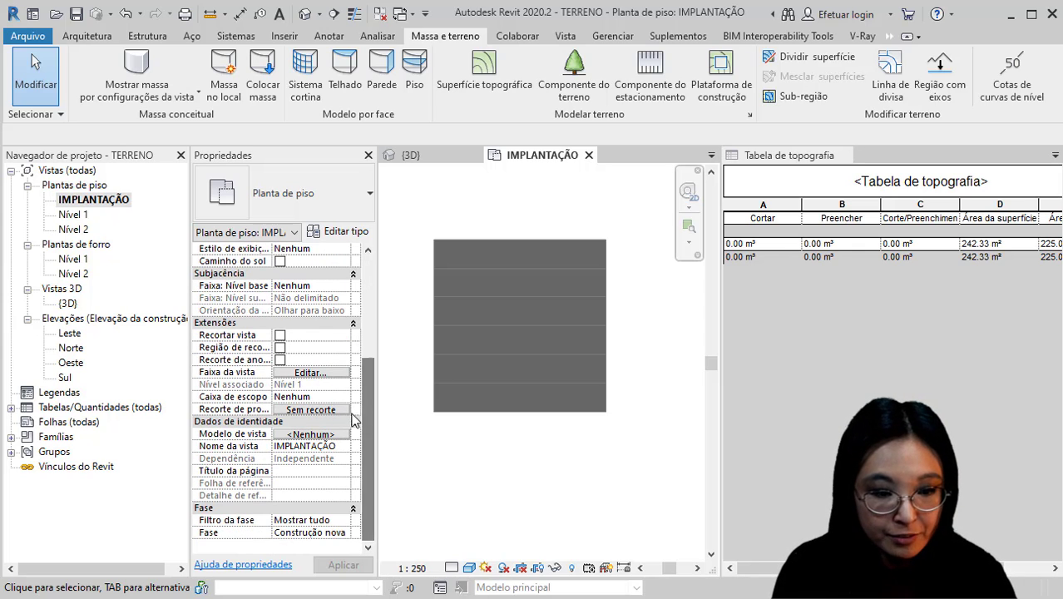
left_click(107, 210)
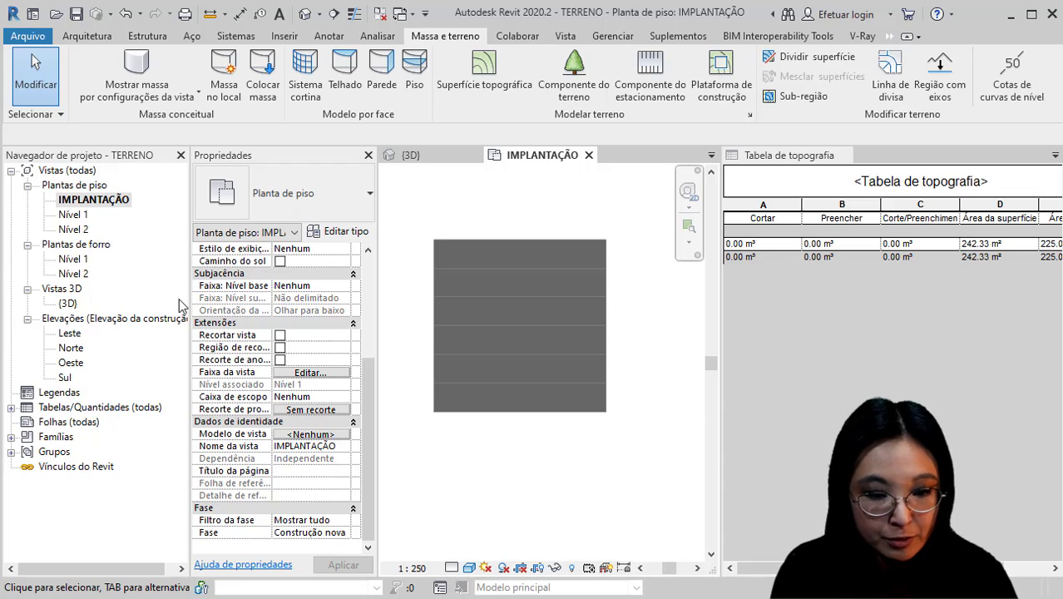
left_click(296, 523)
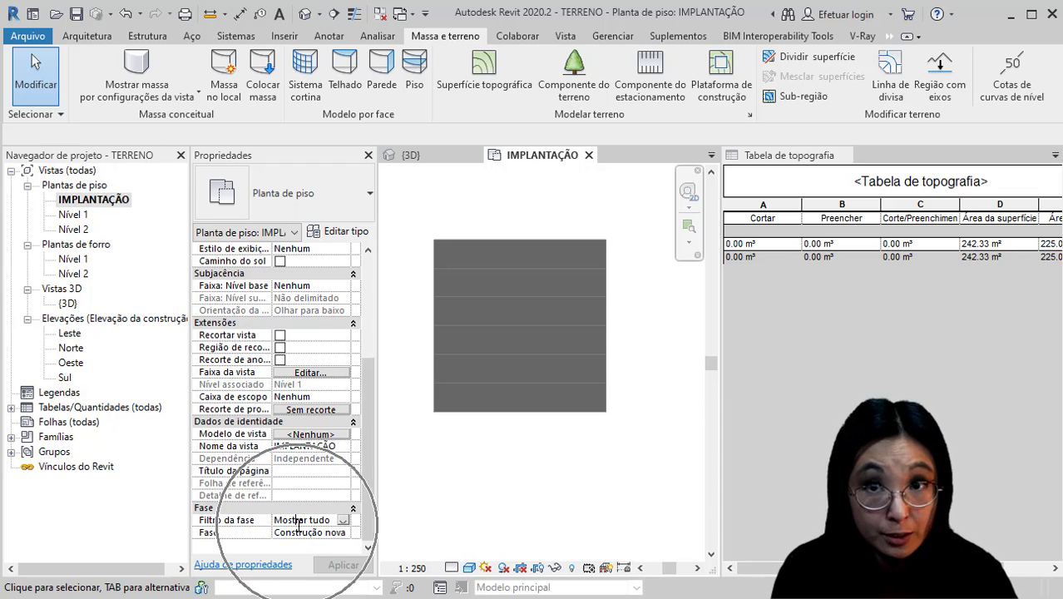
left_click(342, 521)
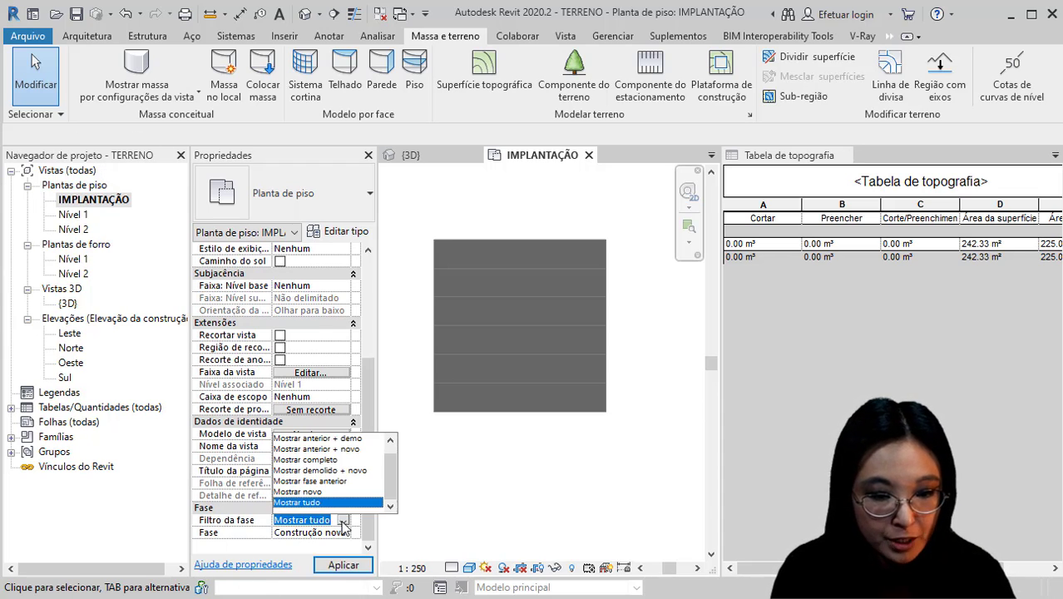
left_click(312, 492)
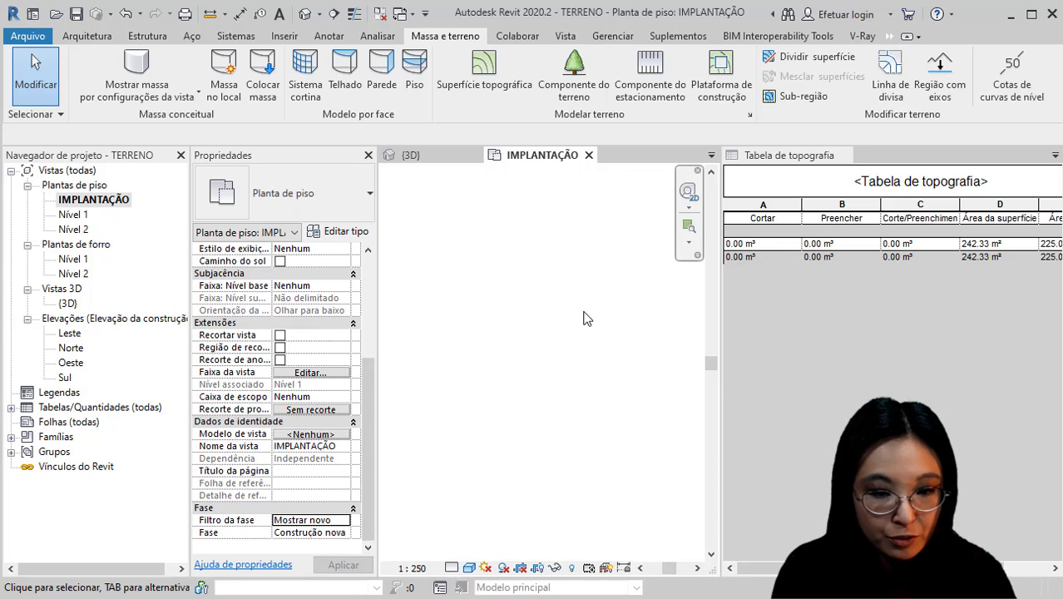
Switch the IMPLANTAÇÃO plan's phase filter to Nenhum and back to Mostrar tudo
left_click(333, 521)
left_click(342, 521)
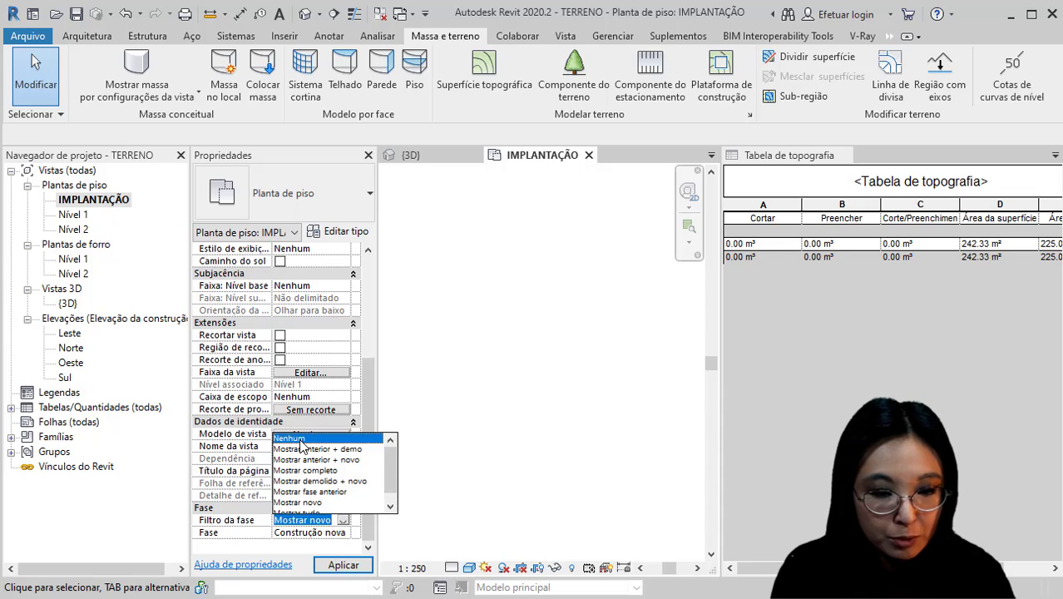
left_click(293, 439)
left_click(346, 521)
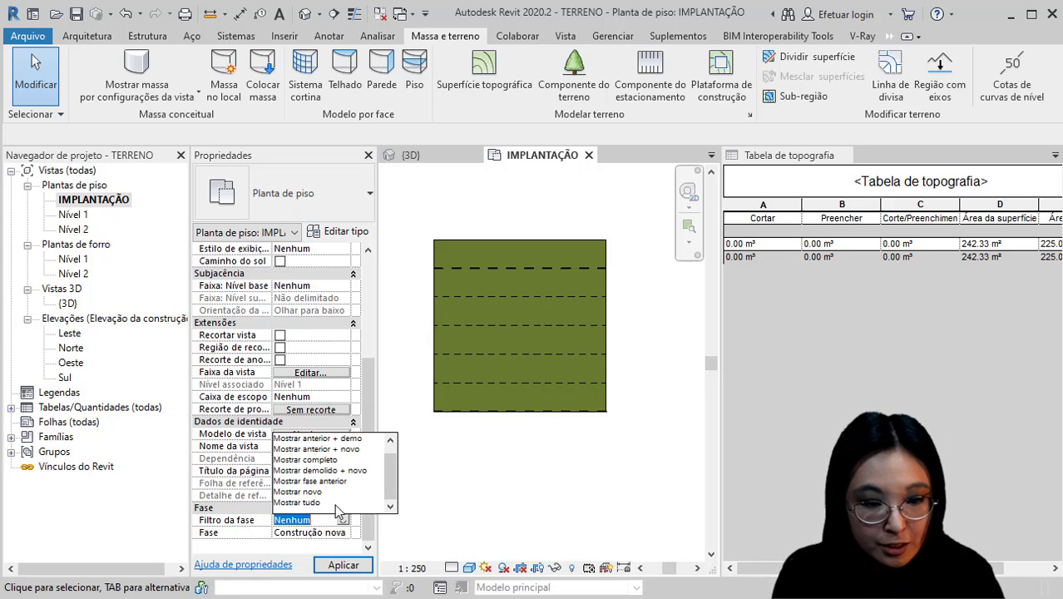
left_click(313, 504)
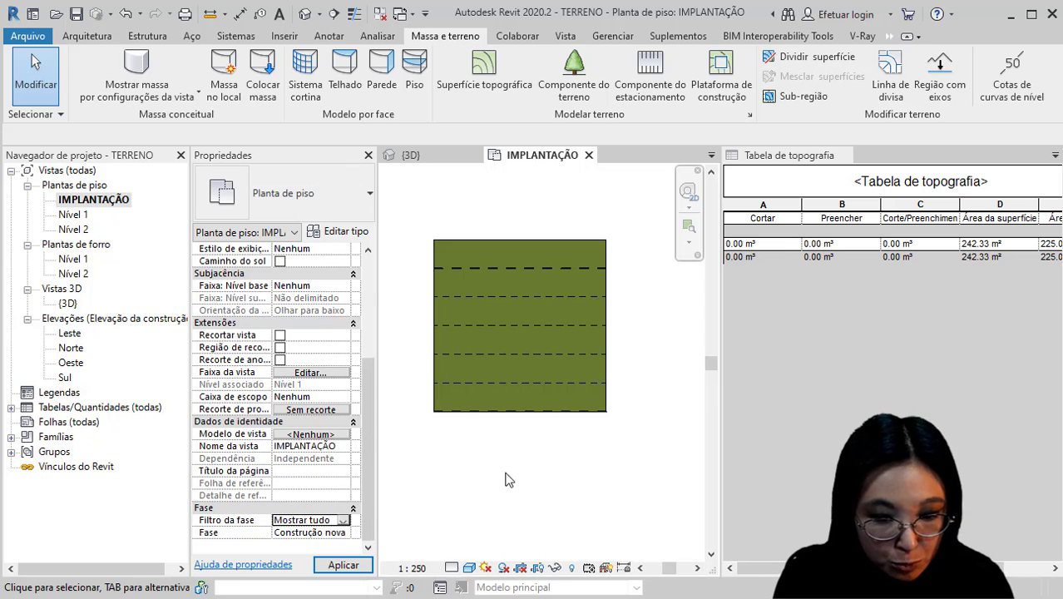
Pick Construção nova as the plan's Fase and switch its phase filter to Mostrar novo and back to Mostrar tudo
left_click(343, 532)
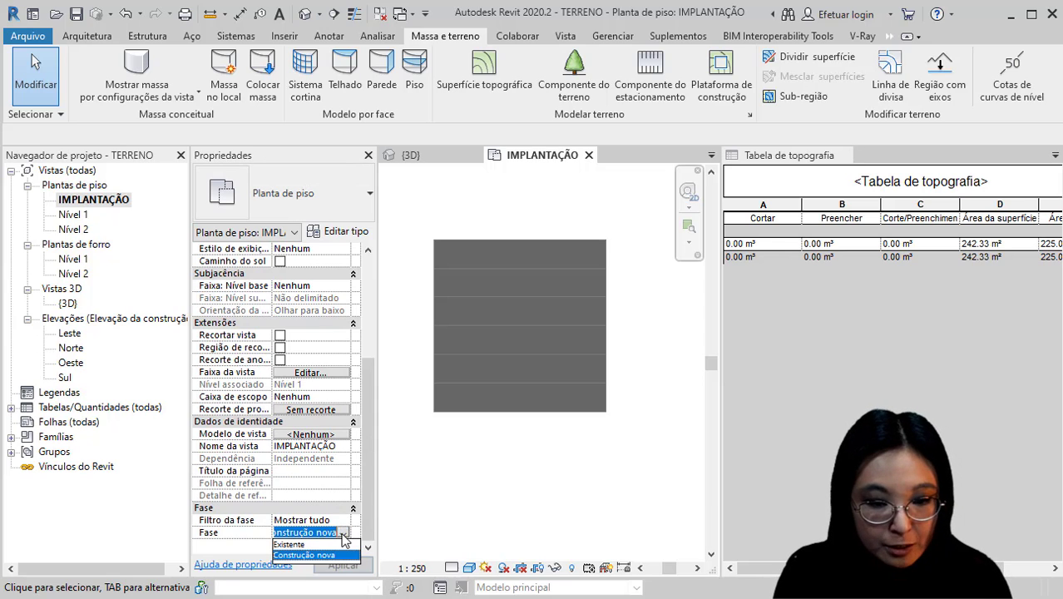
left_click(317, 555)
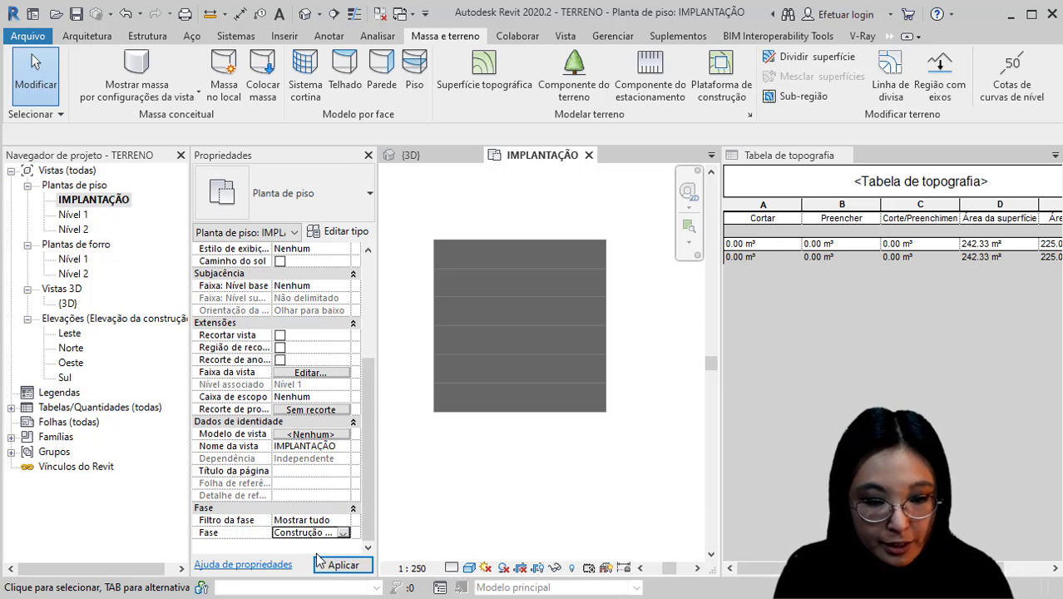
left_click(343, 520)
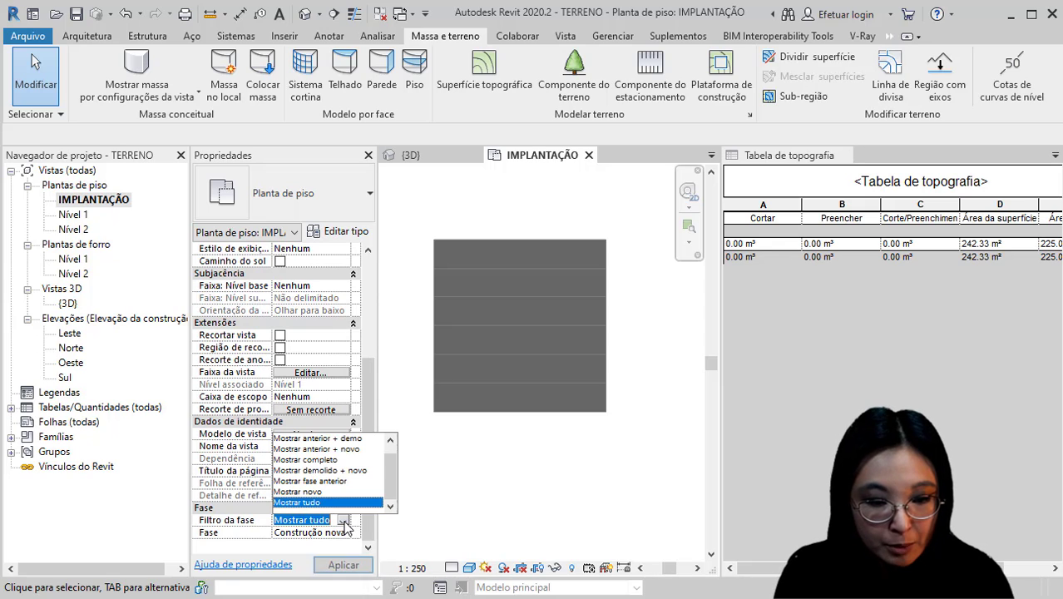
left_click(298, 492)
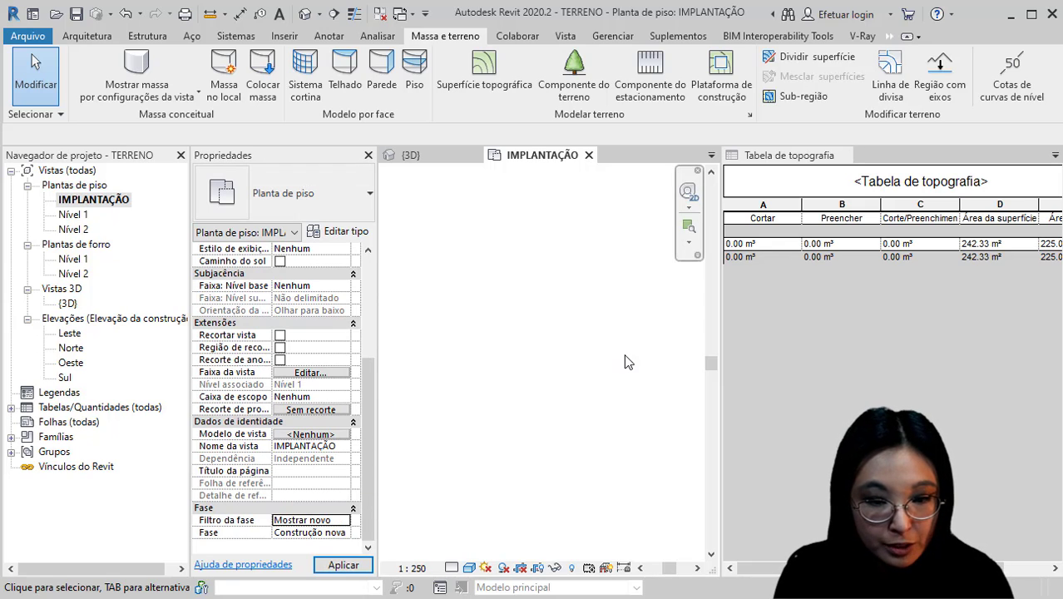
left_click(342, 520)
scroll(328, 514, "down", 1)
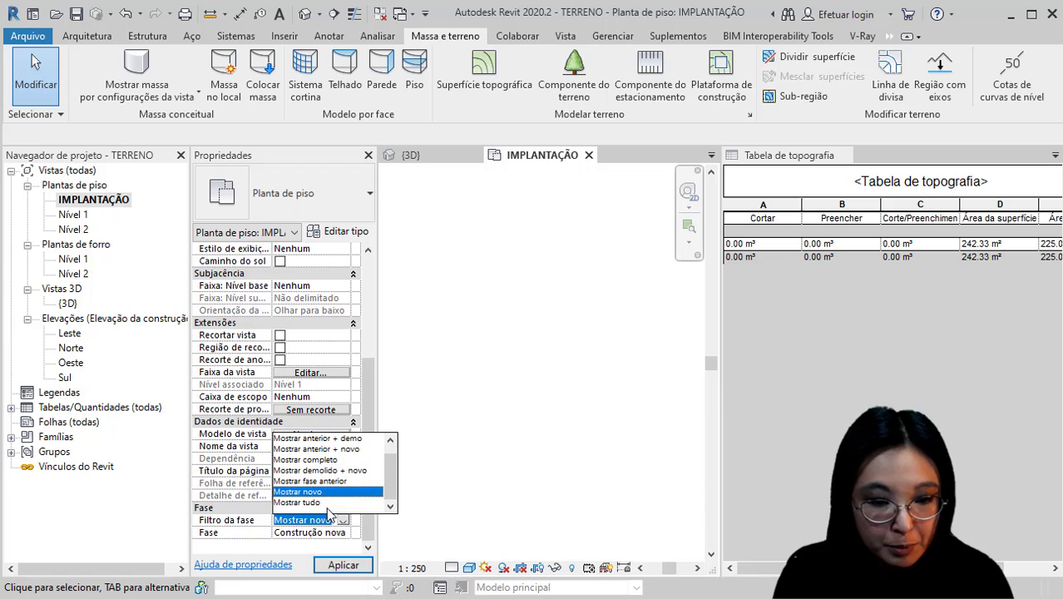
left_click(312, 502)
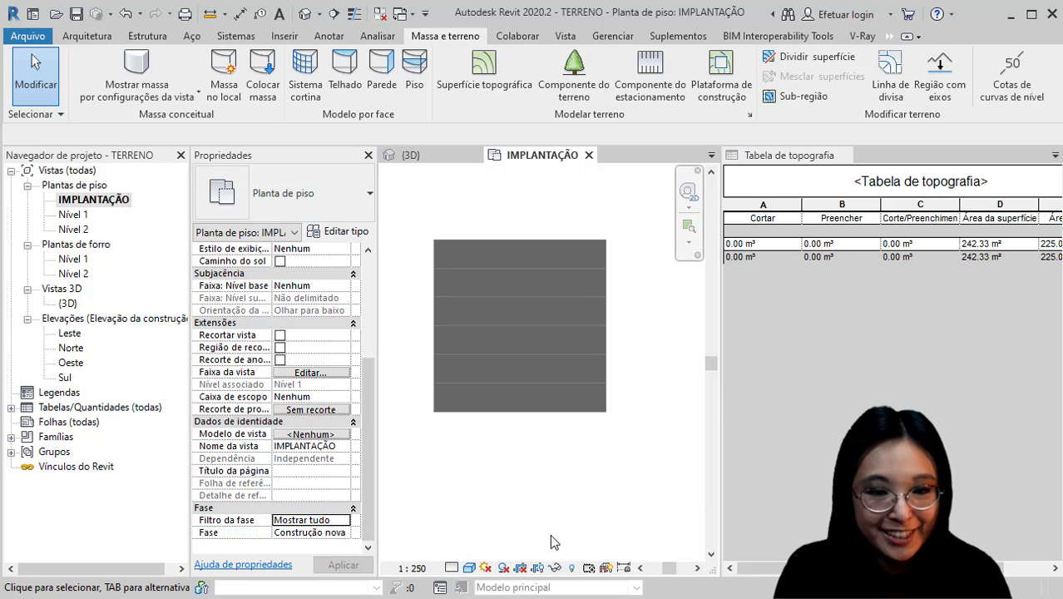
Create a graded region (Região com eixos) from the existing terrain, using the option for a new toposurface exactly equal to the existing one
left_click(568, 241)
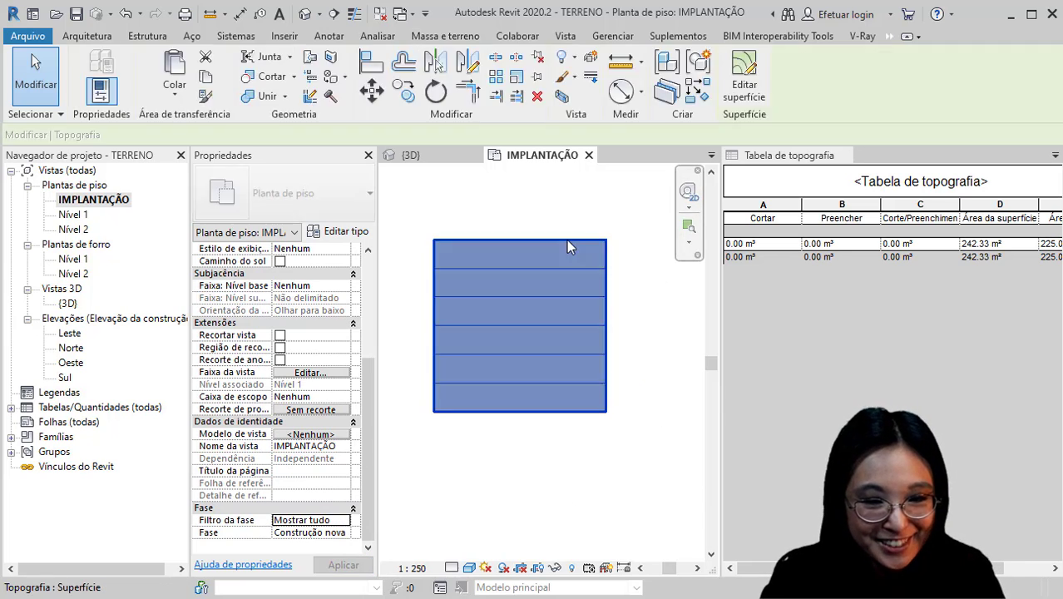
key("ctrl")
key("ctrl")
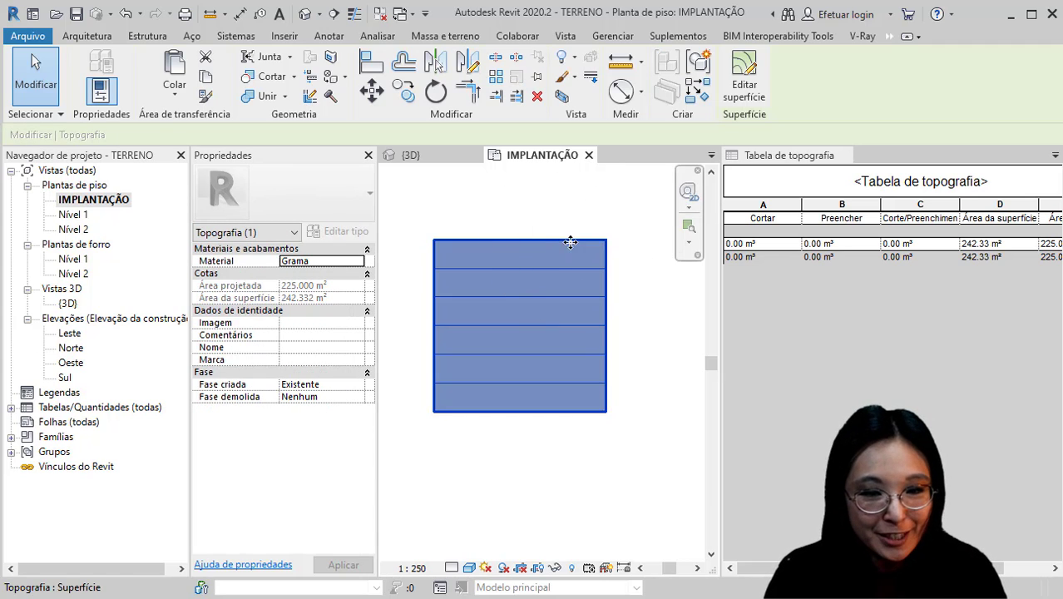
key("ctrl")
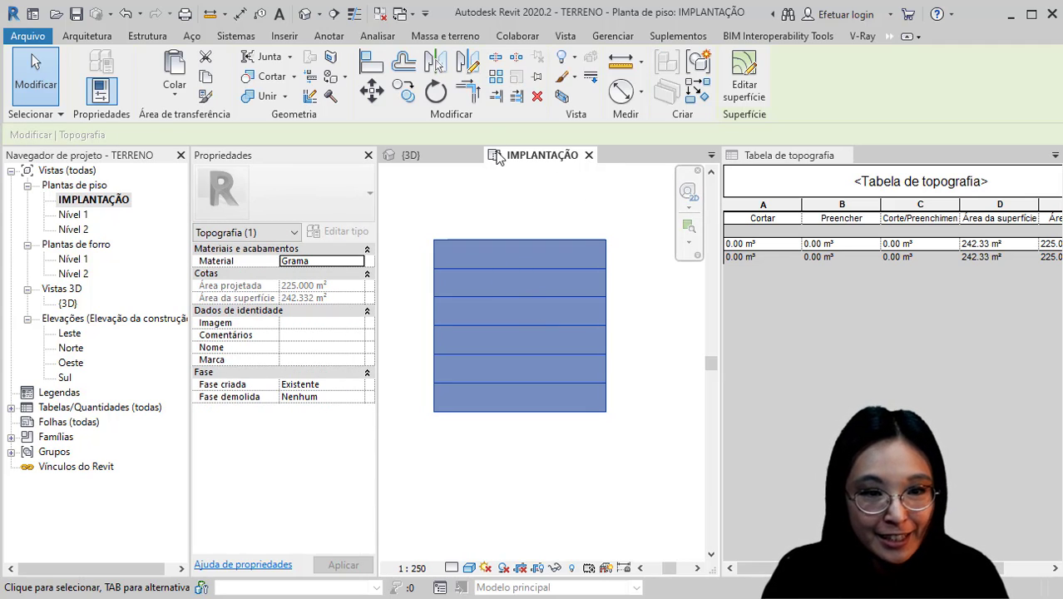
left_click(469, 41)
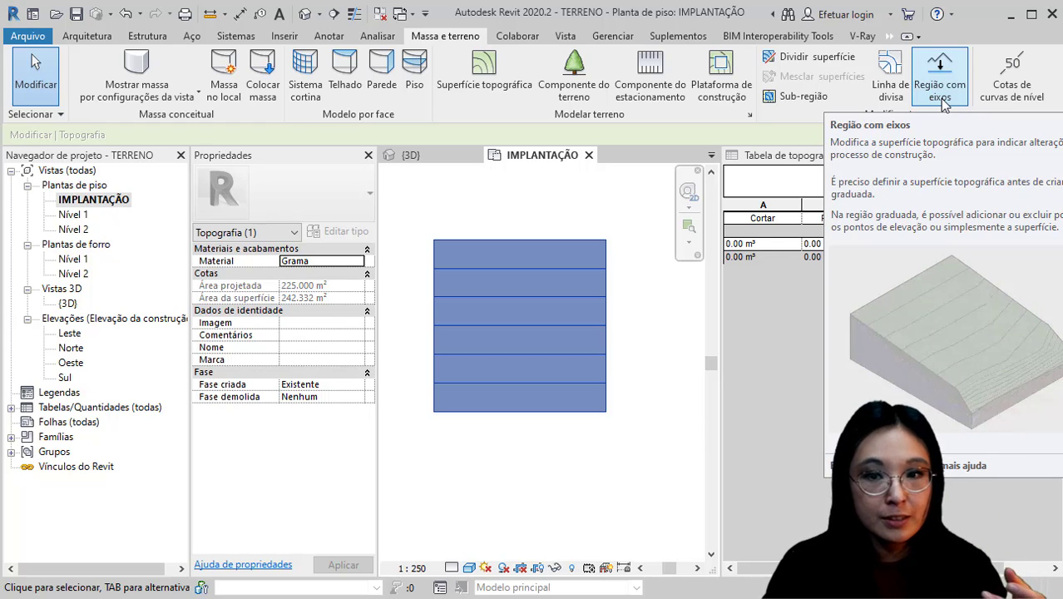
left_click(944, 101)
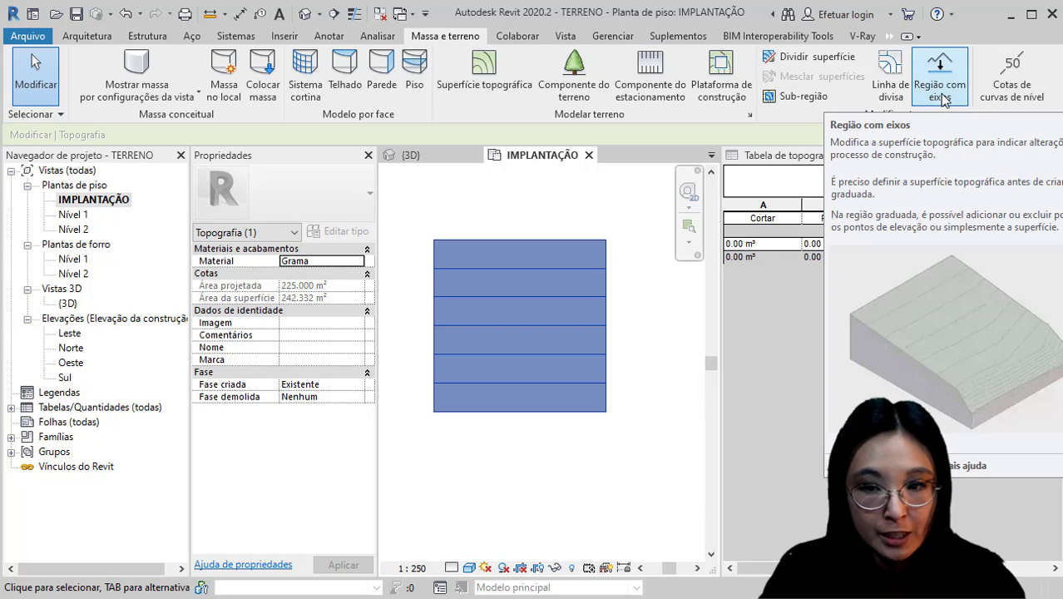
left_click(944, 100)
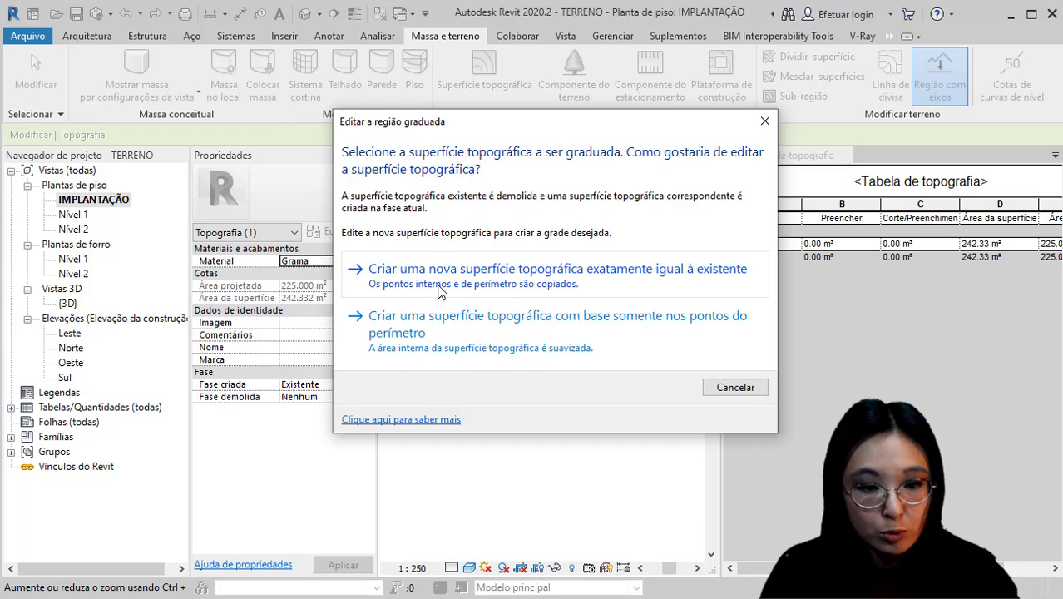
left_click(500, 287)
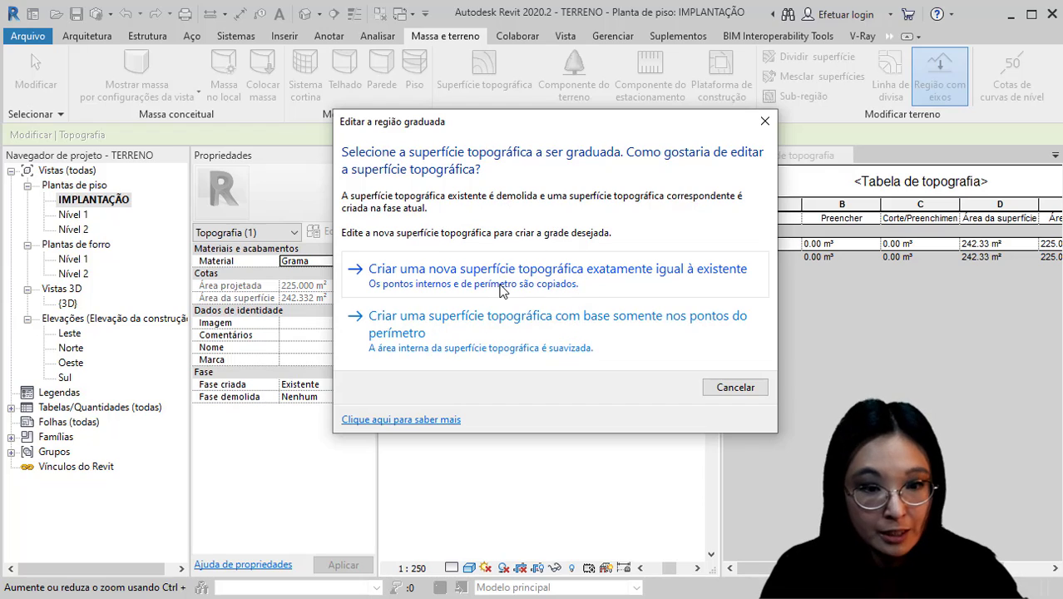
left_click(500, 286)
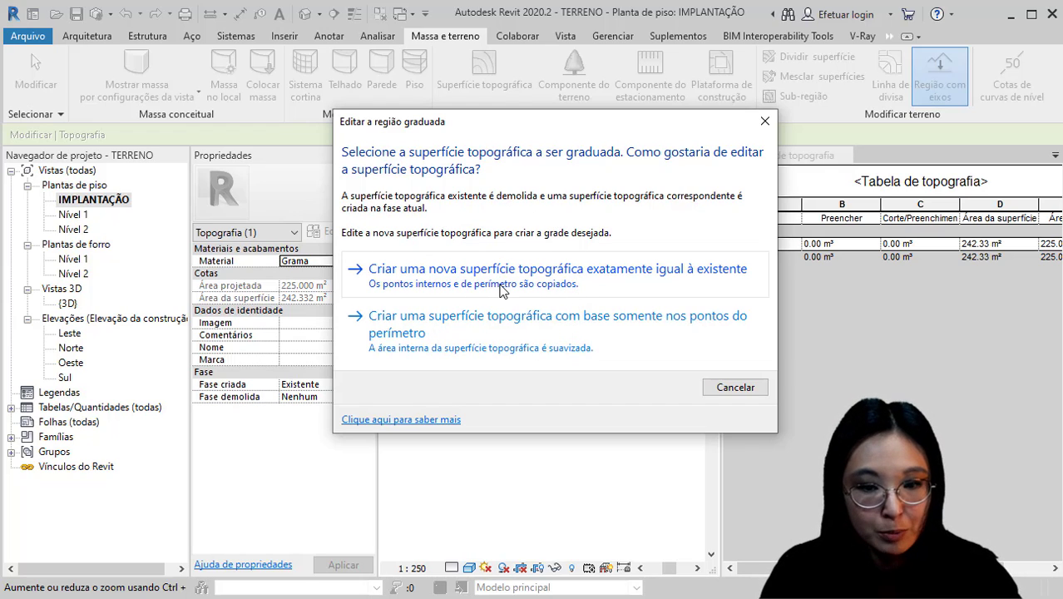
left_click(466, 332)
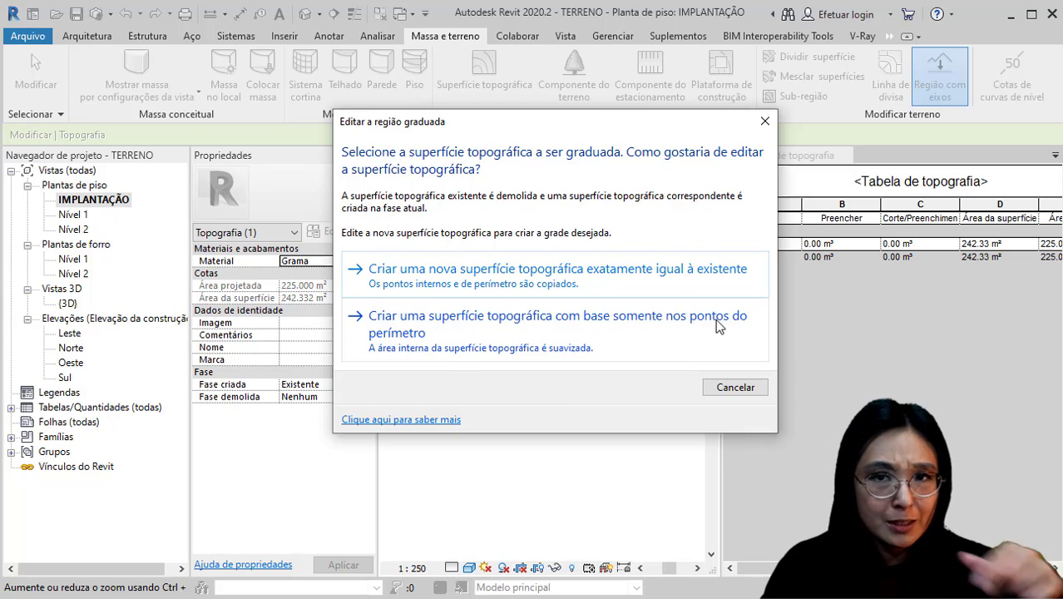
left_click(634, 286)
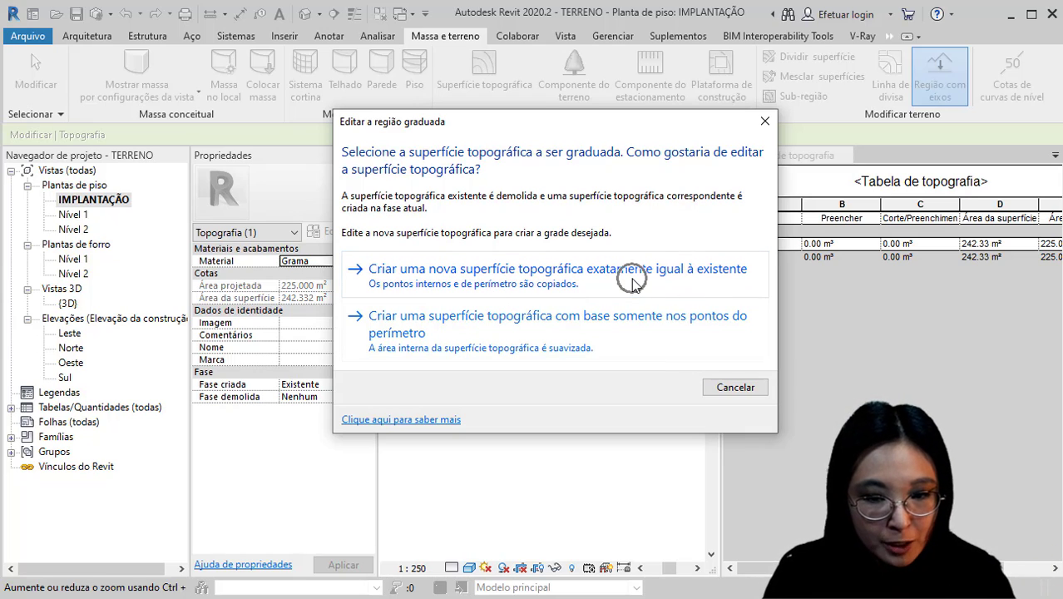
left_click(543, 271)
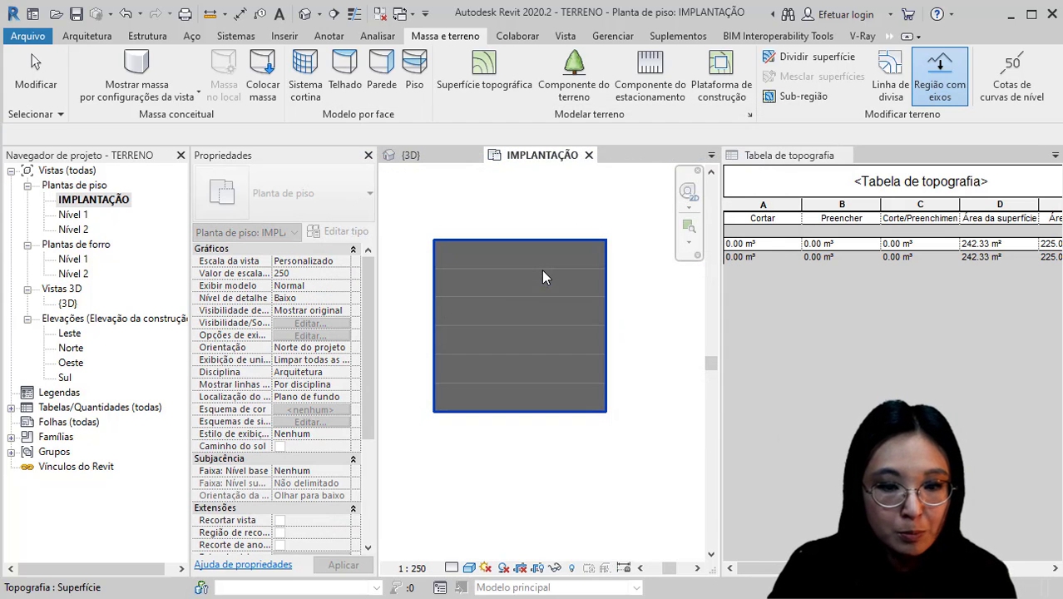
left_click(594, 363)
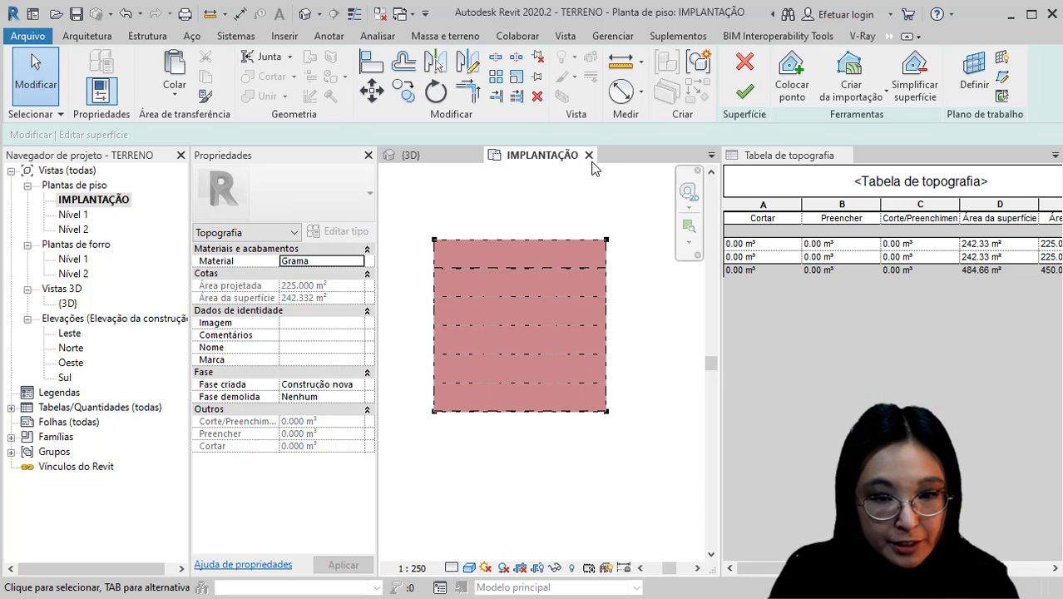
Look at the copied terrain from an angle in the {3D} view and finish editing the surface
left_click(433, 163)
scroll(534, 371, "down", 3)
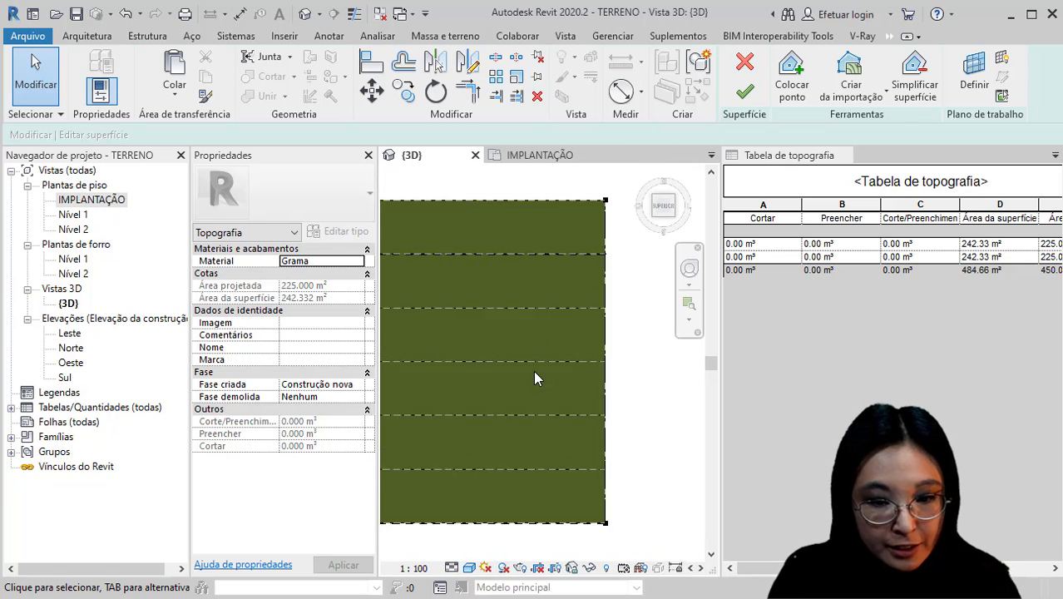
middle_click_drag(596, 435, 574, 316, "shift")
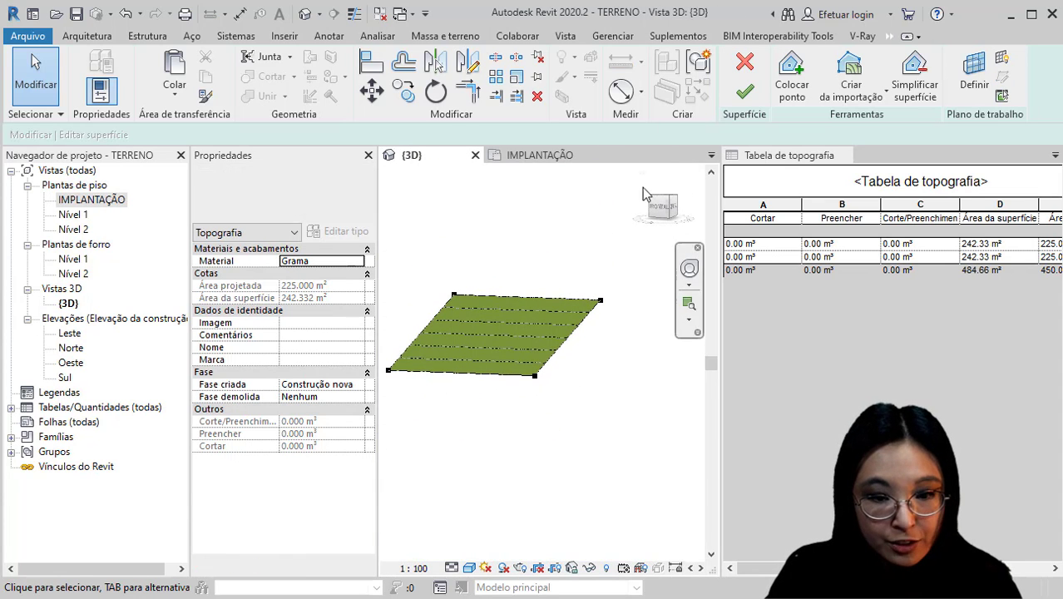
left_click(747, 94)
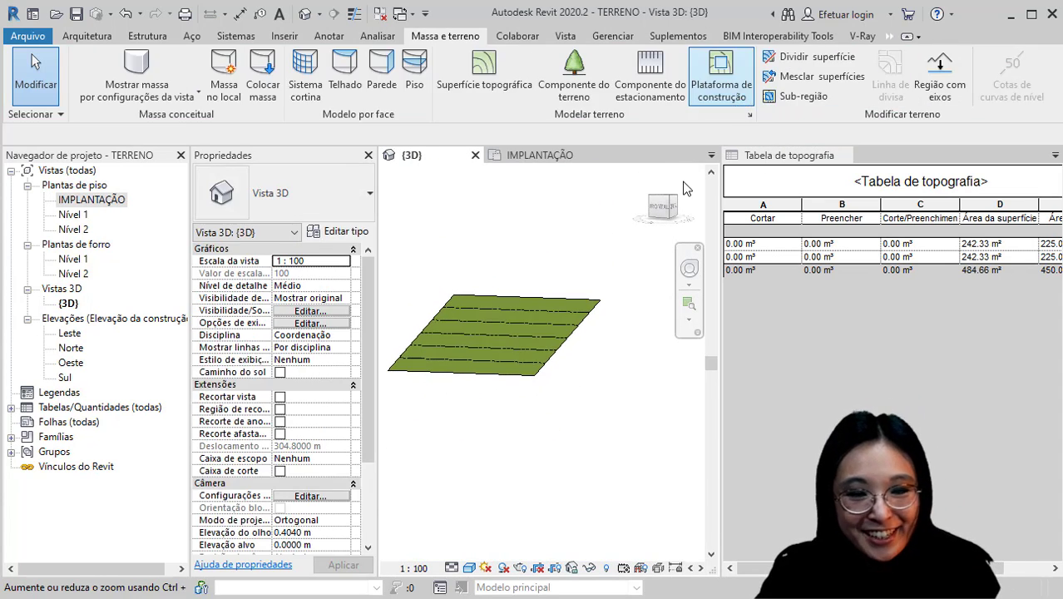
Switch the {3D} view's phase filter to Mostrar novo and back to Mostrar tudo to compare the terrain's display
scroll(350, 499, "down", 3)
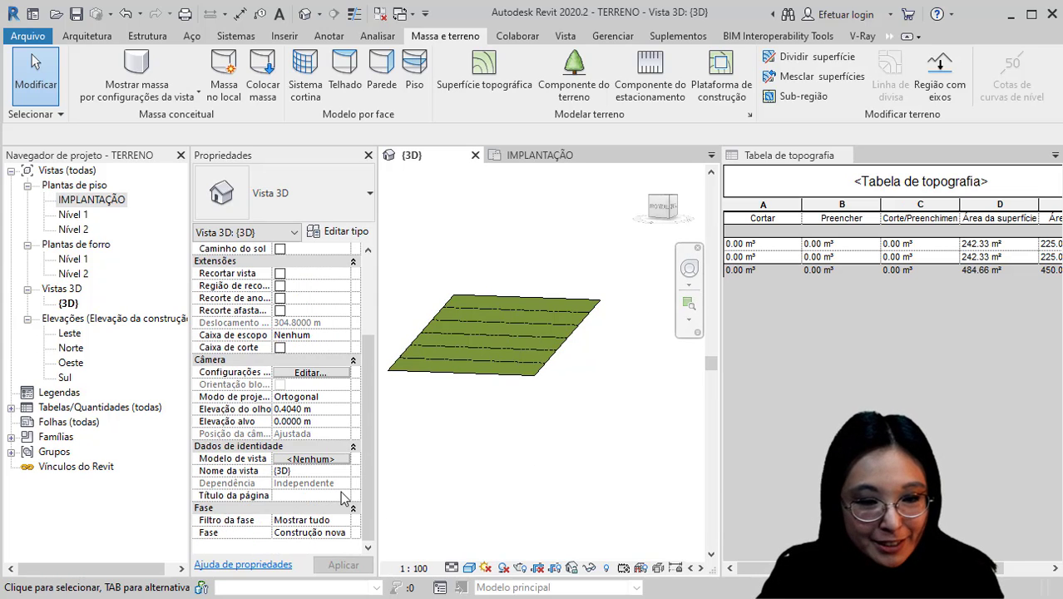
left_click(343, 520)
left_click(342, 521)
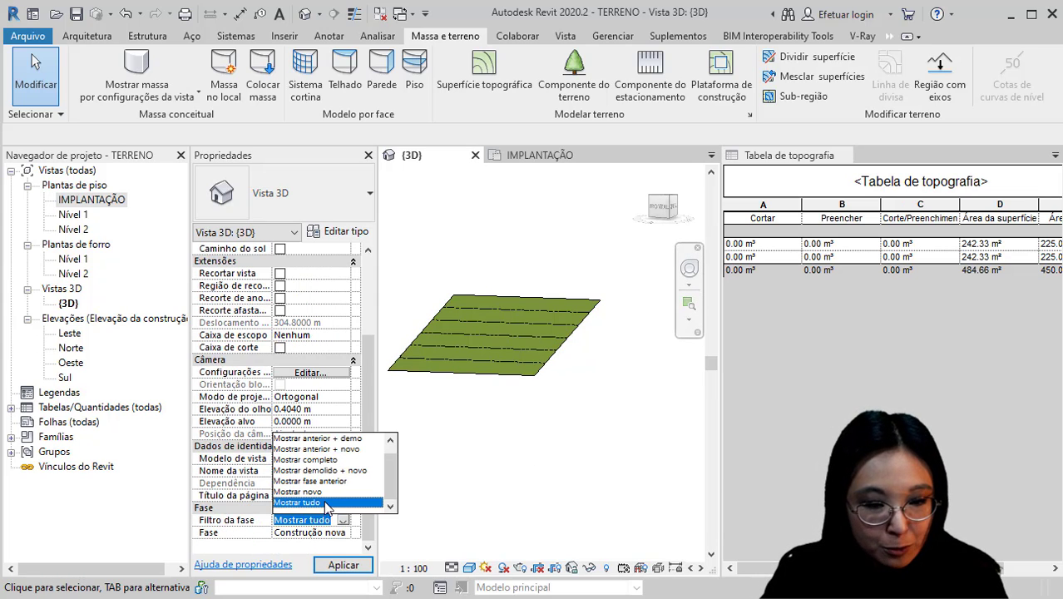
left_click(315, 492)
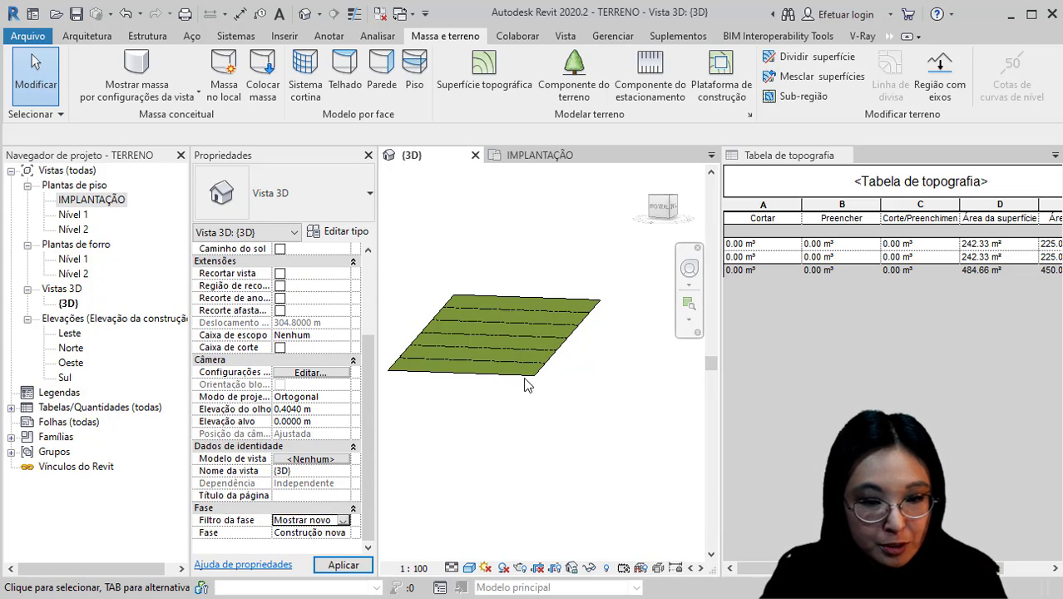
left_click(345, 521)
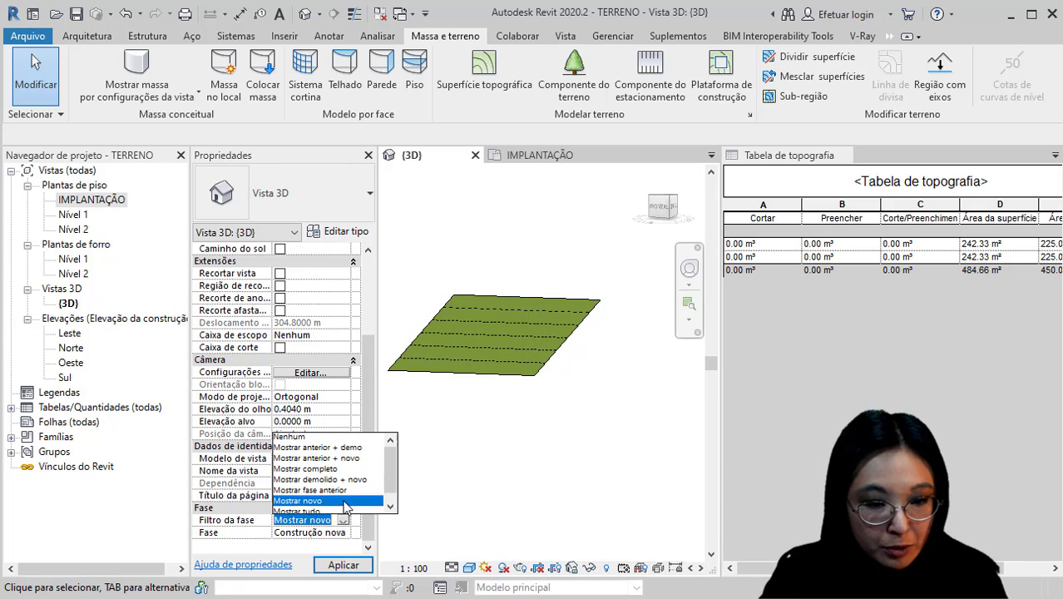
scroll(320, 509, "down", 1)
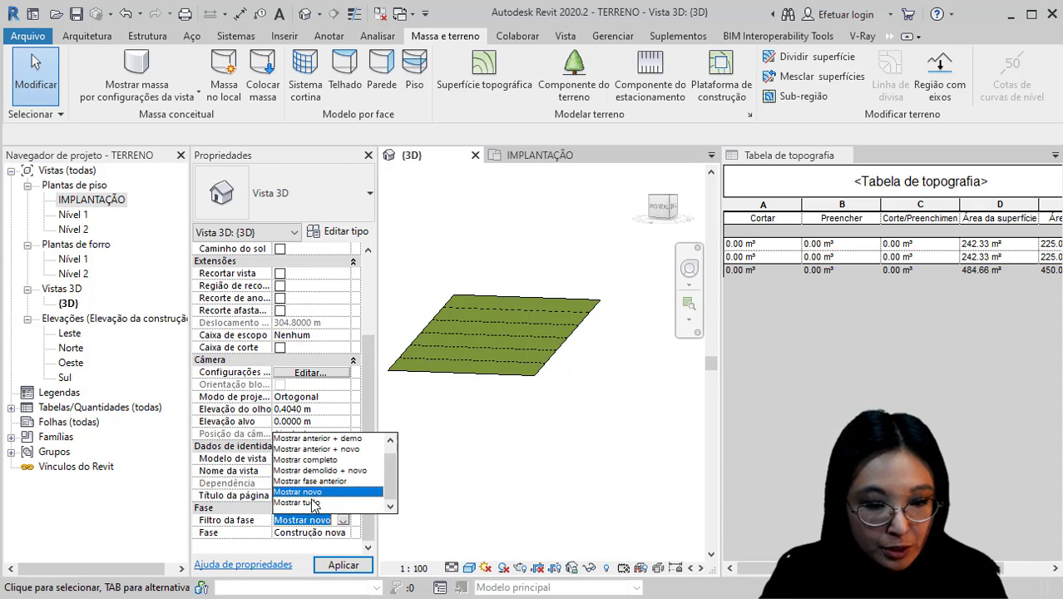
left_click(317, 503)
middle_click_drag(463, 459, 549, 508)
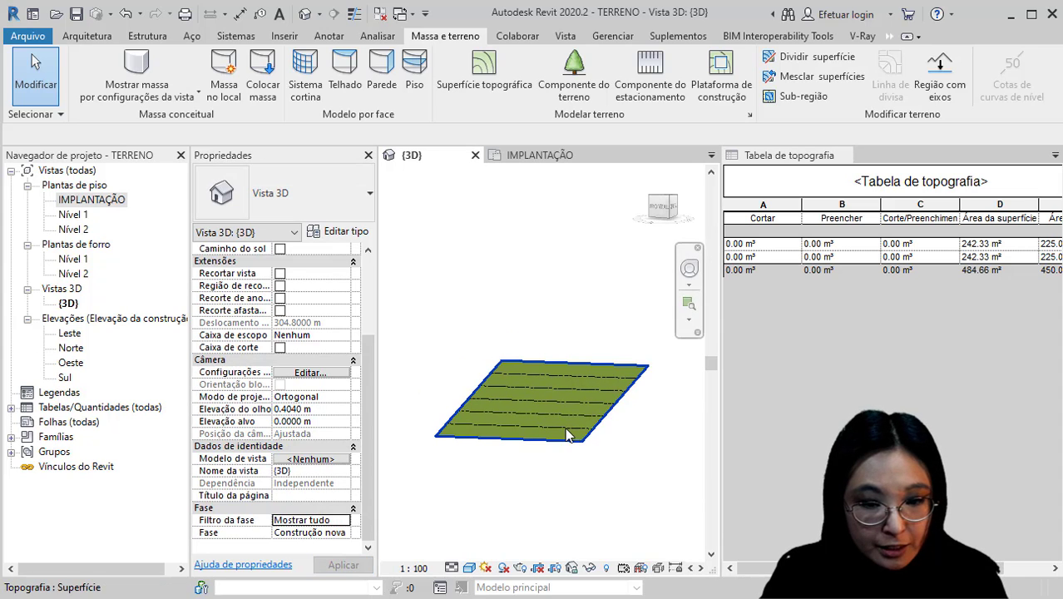
Narrow the Cortar, Preencher and Corte/Preenchimento columns of the topography schedule so all its columns fit
left_click(801, 202)
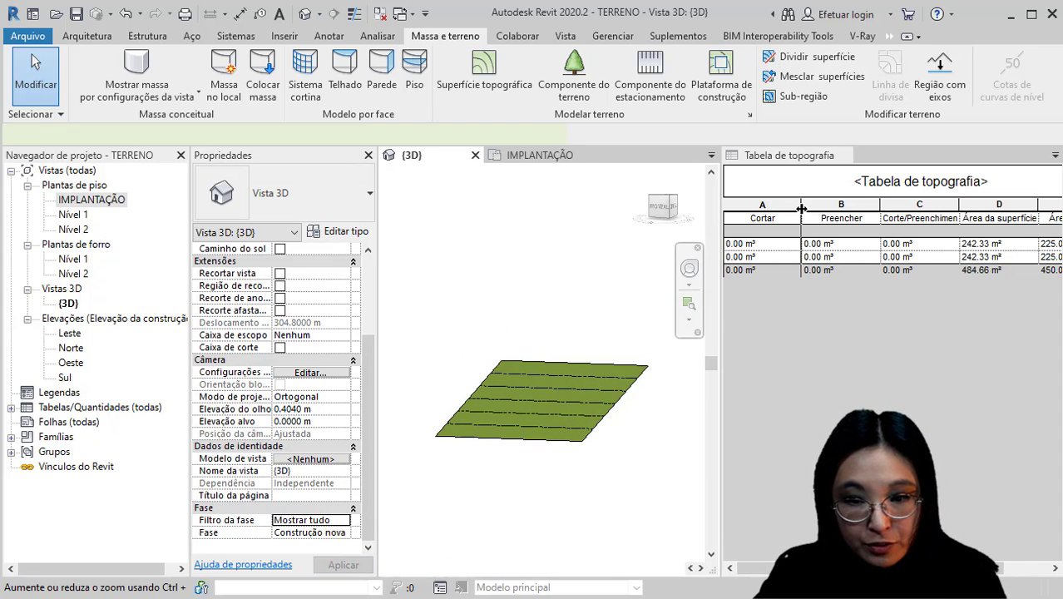
left_click_drag(802, 209, 772, 209)
left_click_drag(848, 207, 816, 207)
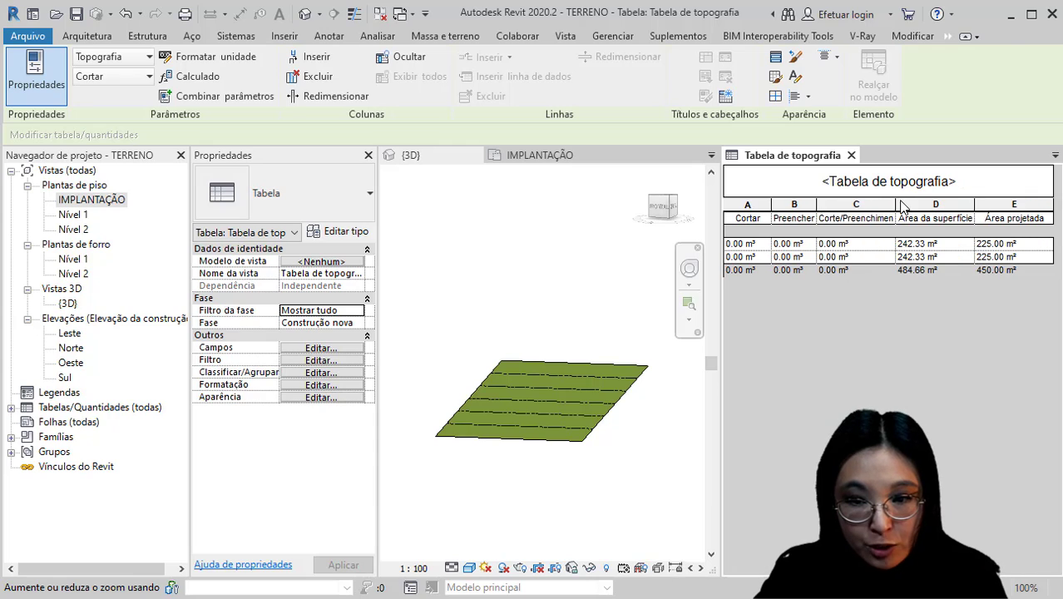
left_click_drag(894, 203, 880, 203)
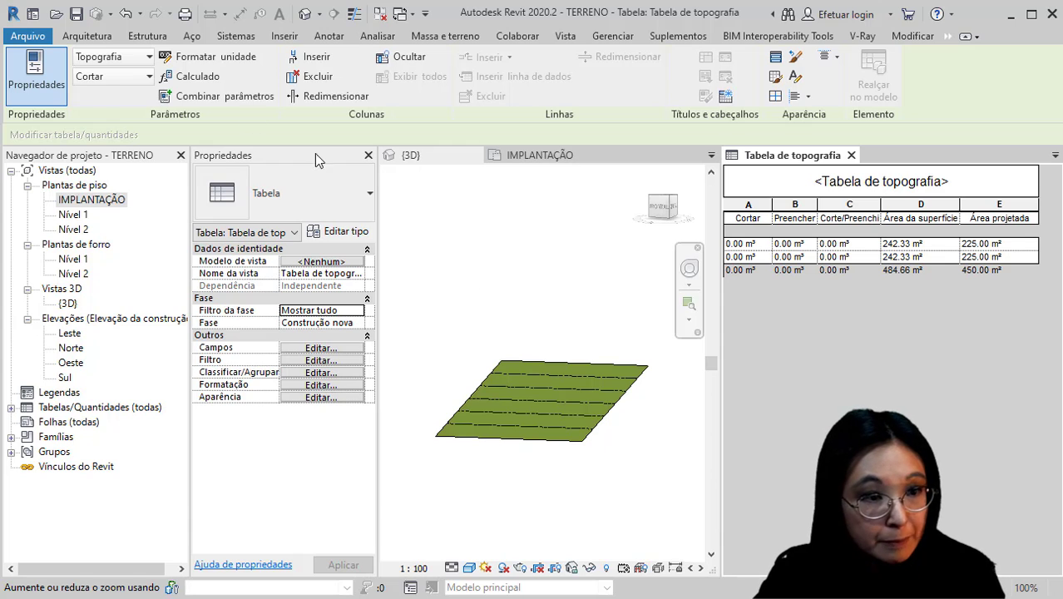
Start a building pad in the {3D} view seen from above and sketch a rectangular boundary about 2.7 by 2.2 m near the terrain's lower-left corner
left_click(453, 37)
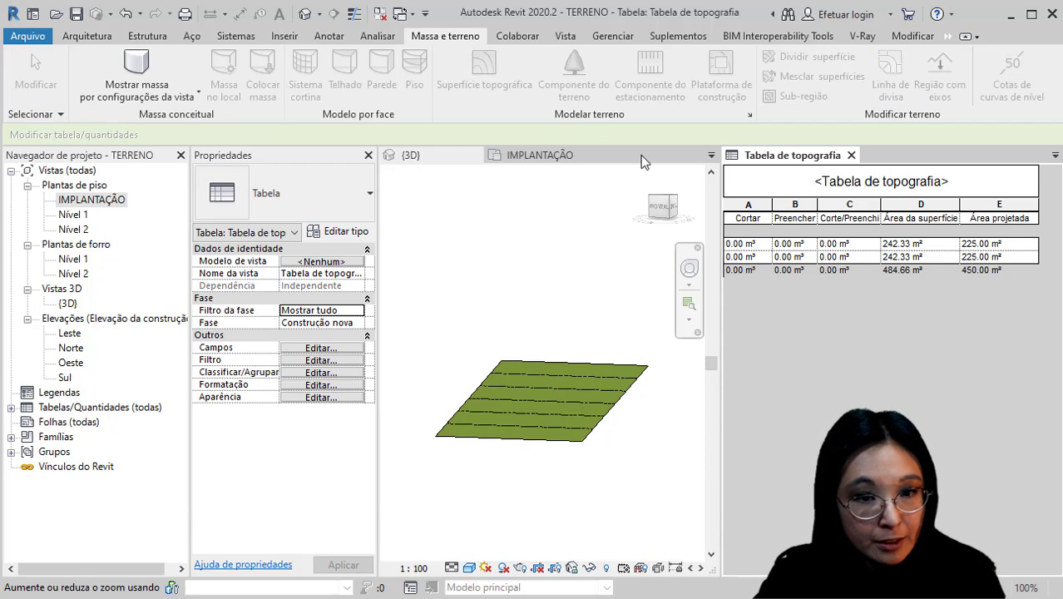
middle_click_drag(618, 343, 612, 367, "shift")
left_click(666, 199)
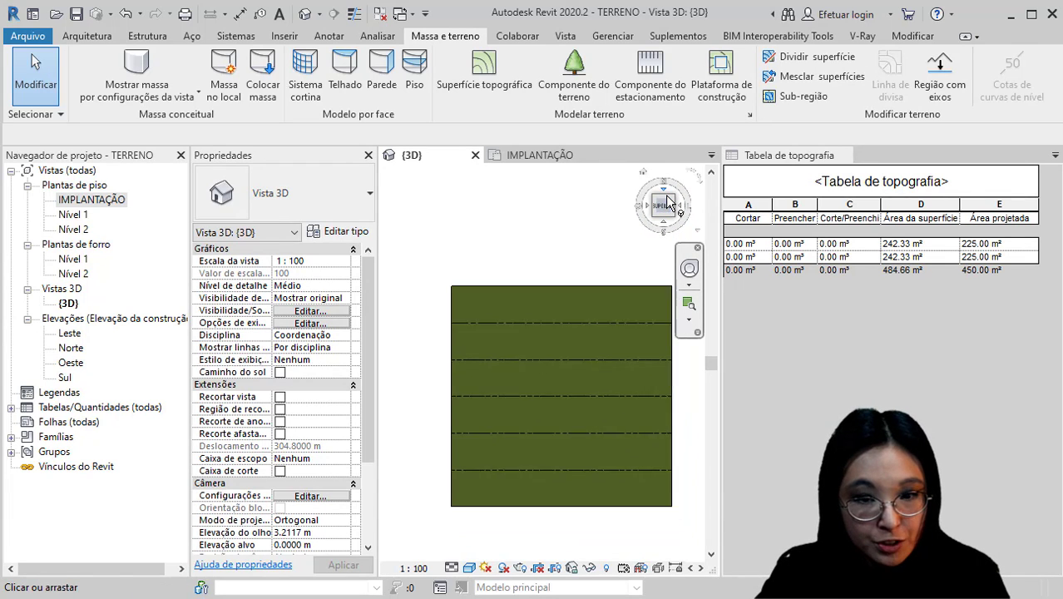
left_click(723, 66)
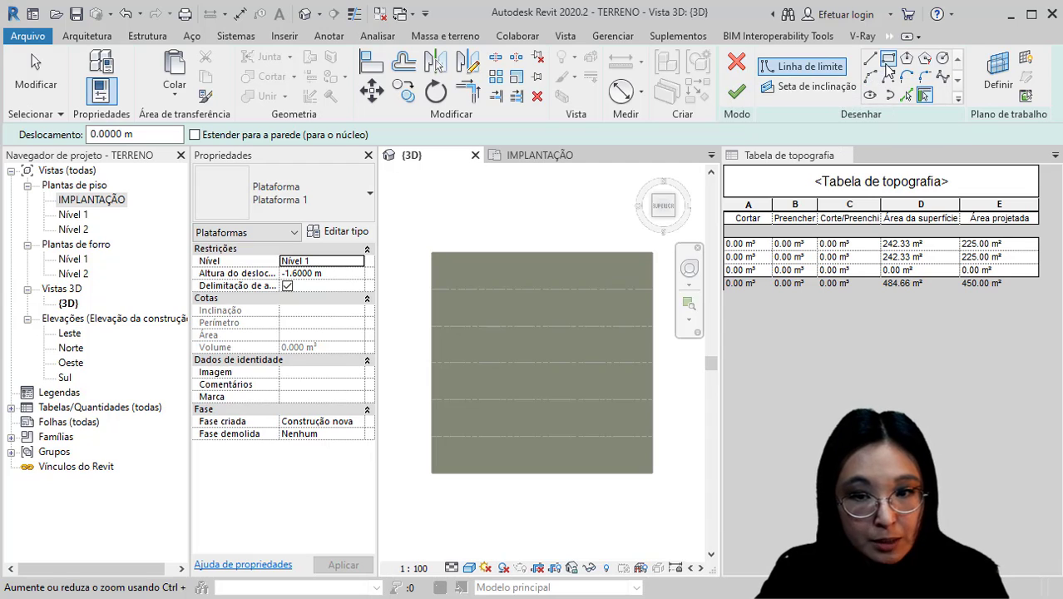
left_click(888, 58)
left_click(457, 443)
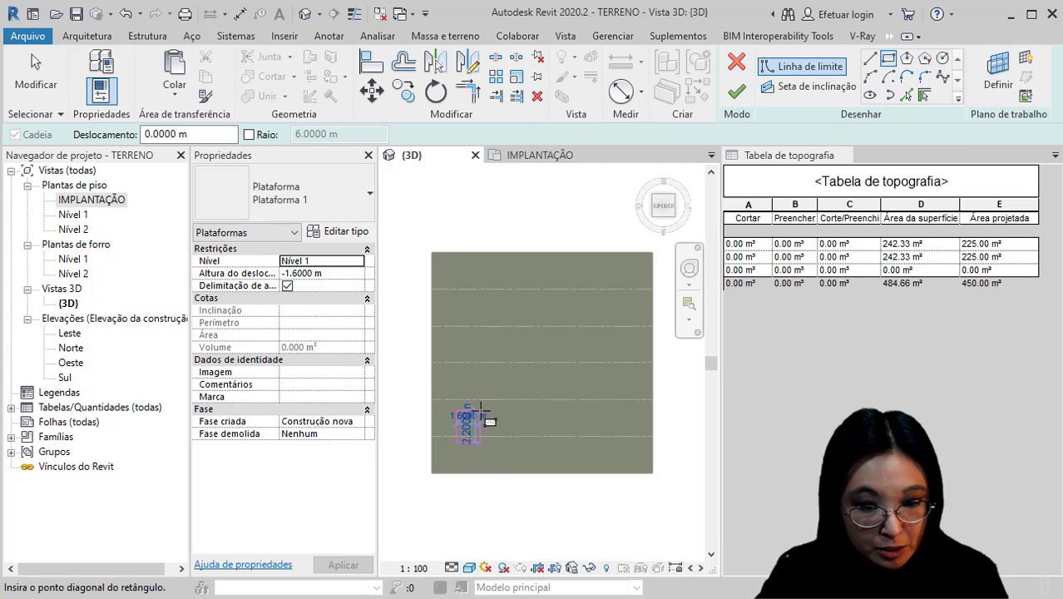
left_click(501, 407)
scroll(498, 424, "up", 3)
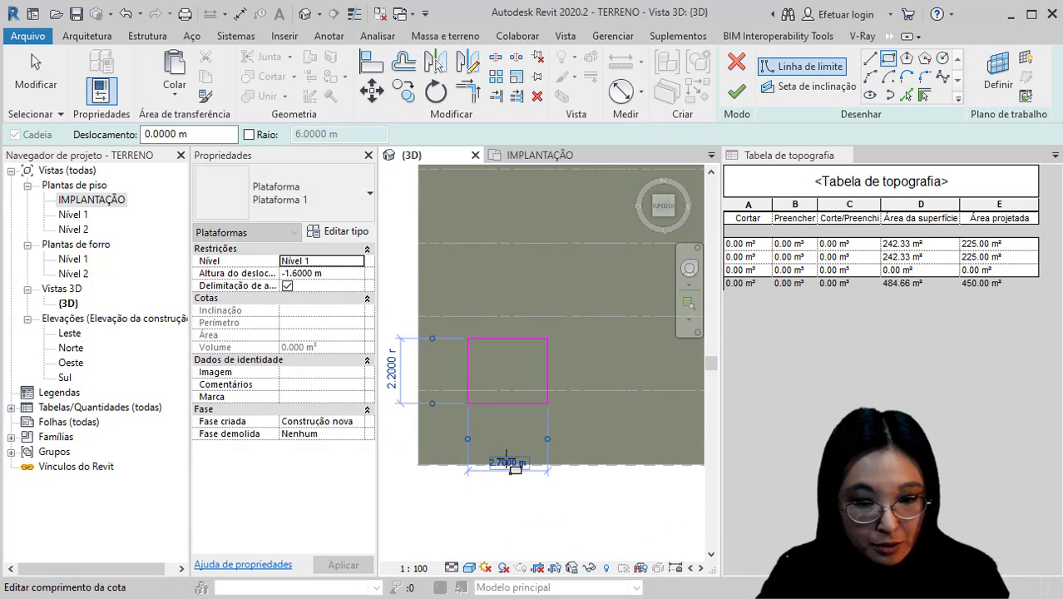
Set the pad rectangle's width and height to 1 m each and finish the boundary sketch
left_click(509, 463)
type("1")
key("Return")
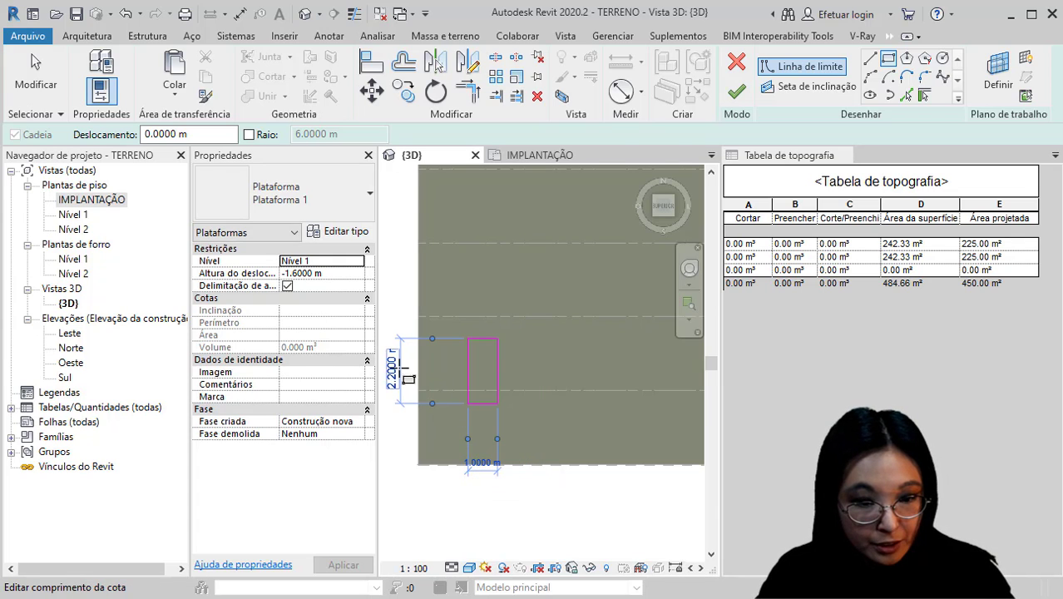
left_click(408, 377)
type("1")
key("Return")
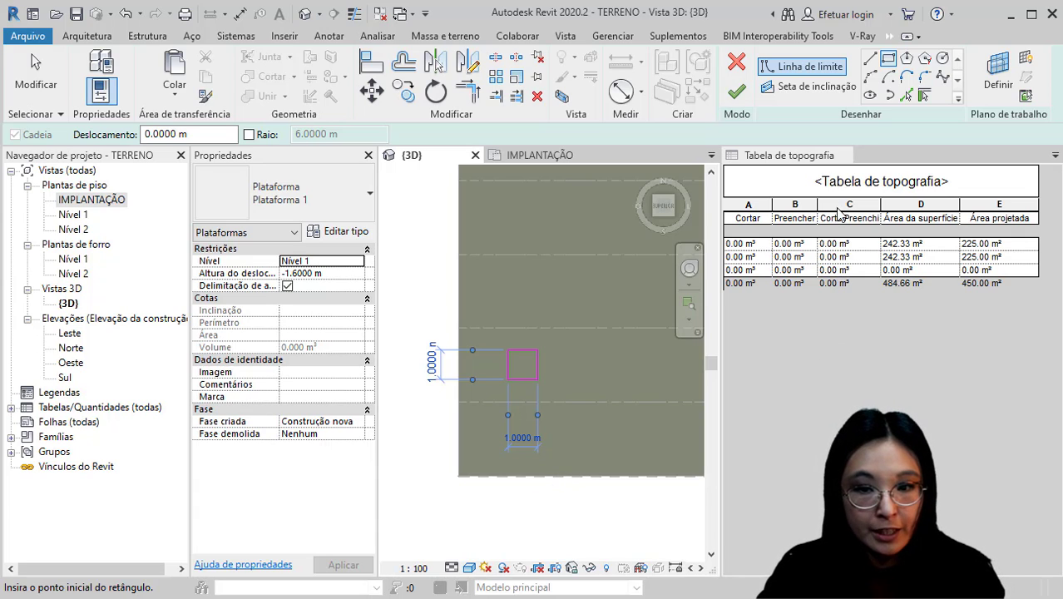
left_click(734, 95)
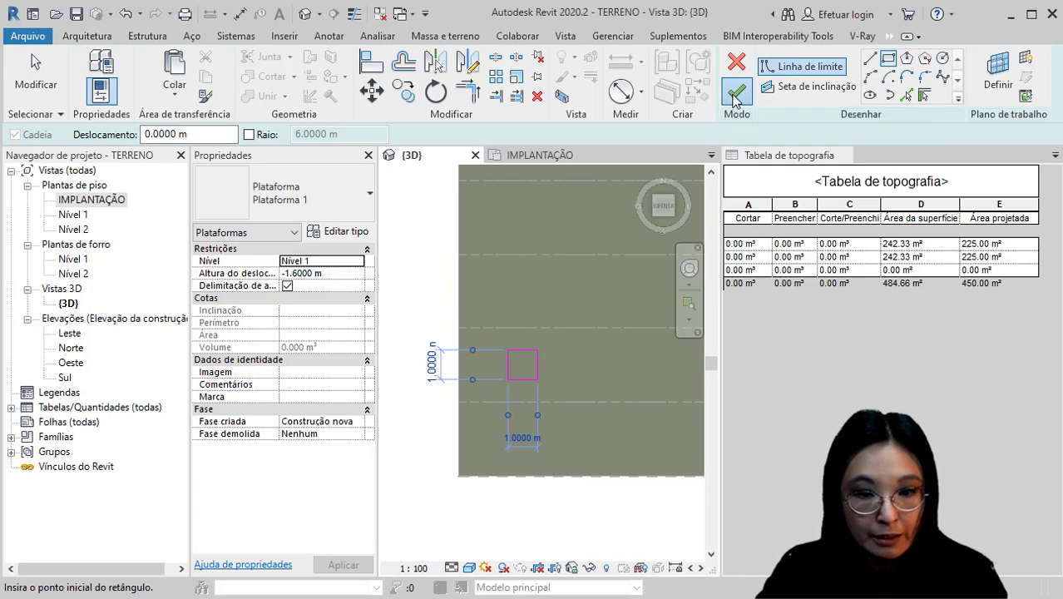
Set the pad's height offset from Nível 1 to 0 m and view the terrain from an angle
left_click(349, 273)
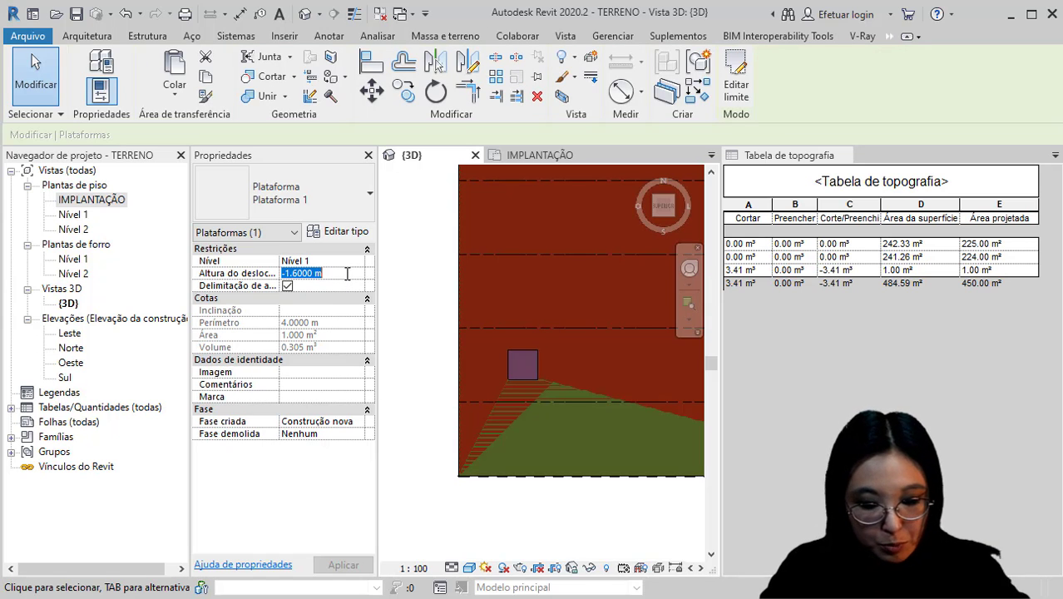
type("0")
key("Return")
middle_click_drag(511, 507, 496, 420, "shift")
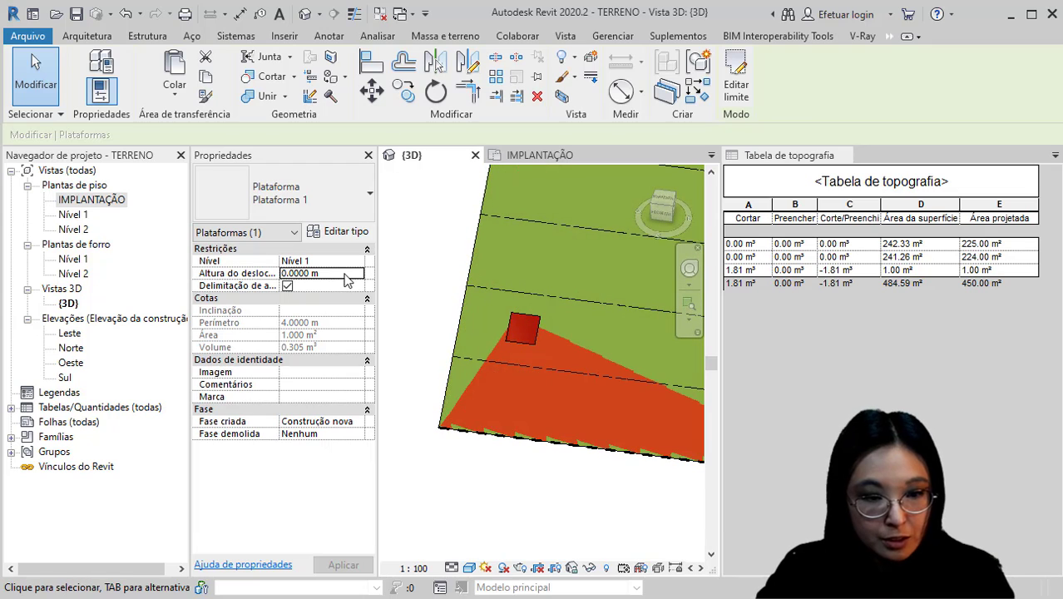
Try the pad's height offset at 2 m and then at 1 m to compare the cut and fill values
left_click(341, 271)
type("2")
key("Return")
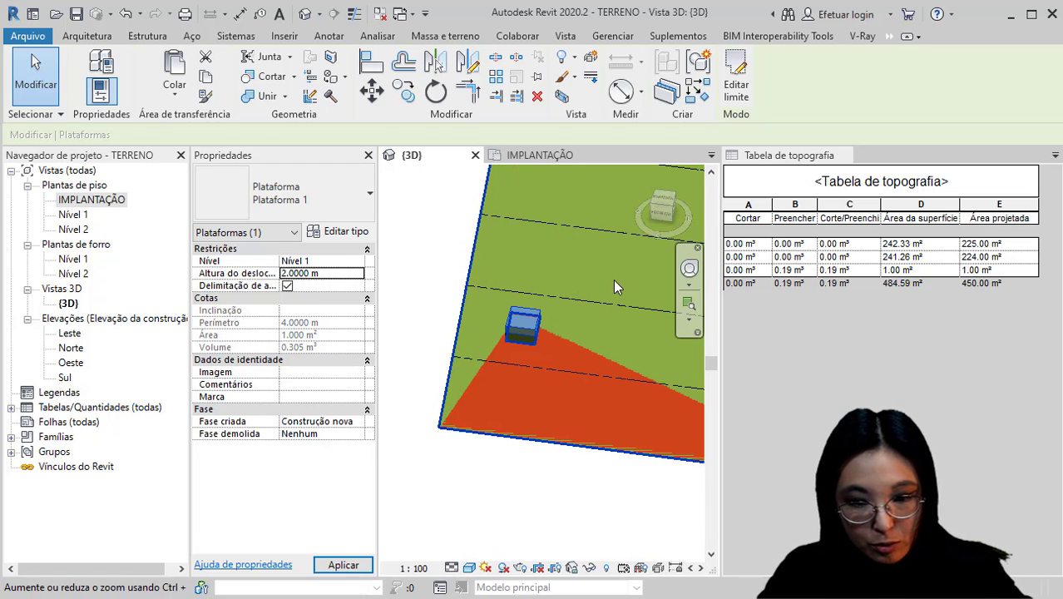
left_click(350, 276)
type("1")
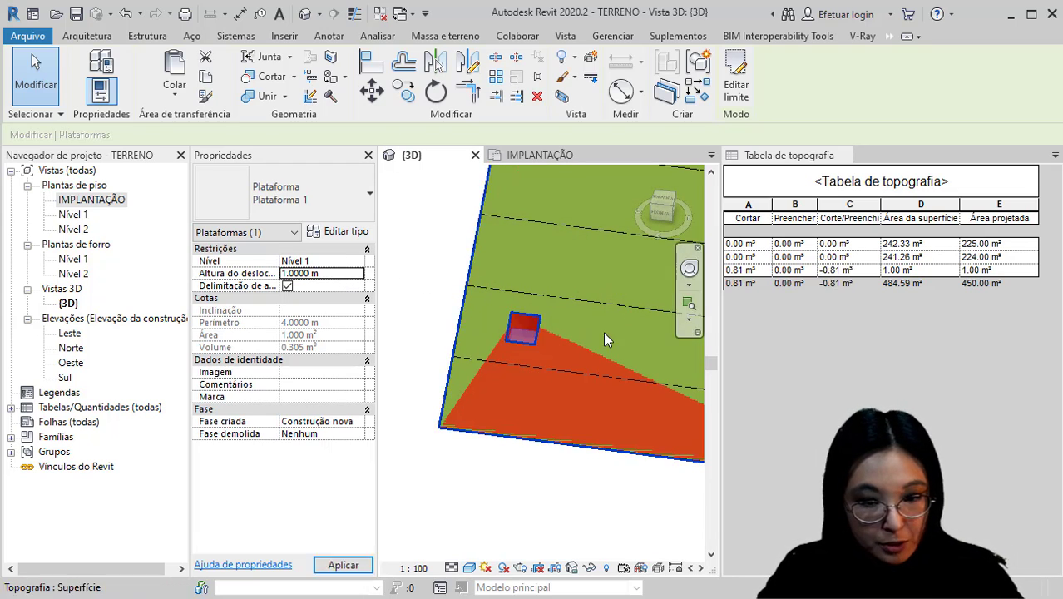
Set the pad's height offset to 2 m and compare its Preencher value in the schedule with the raised volume in the model
left_click(342, 274)
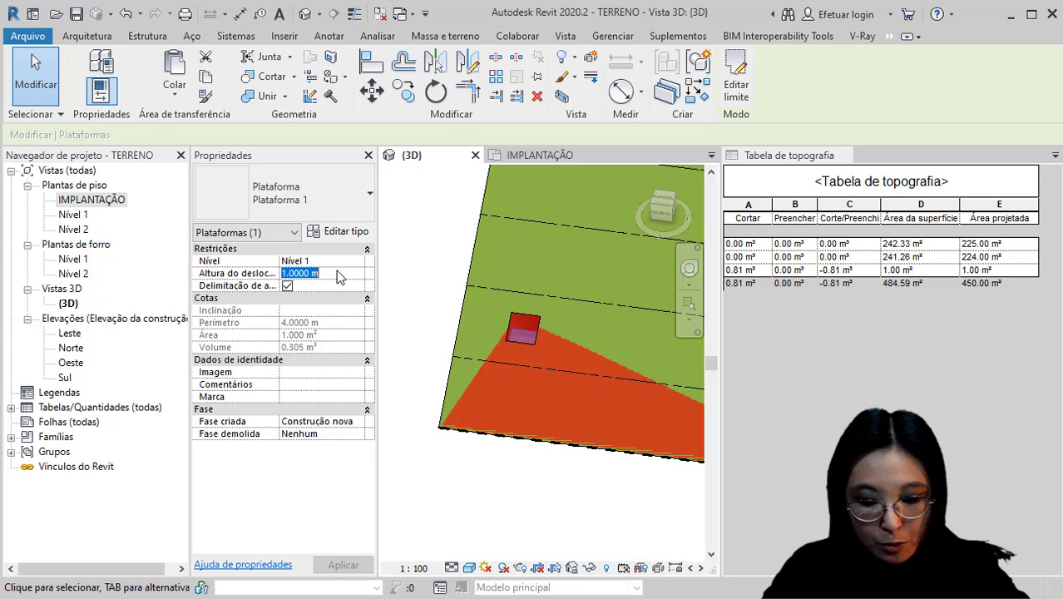
type("2")
middle_click_drag(568, 389, 473, 339, "shift")
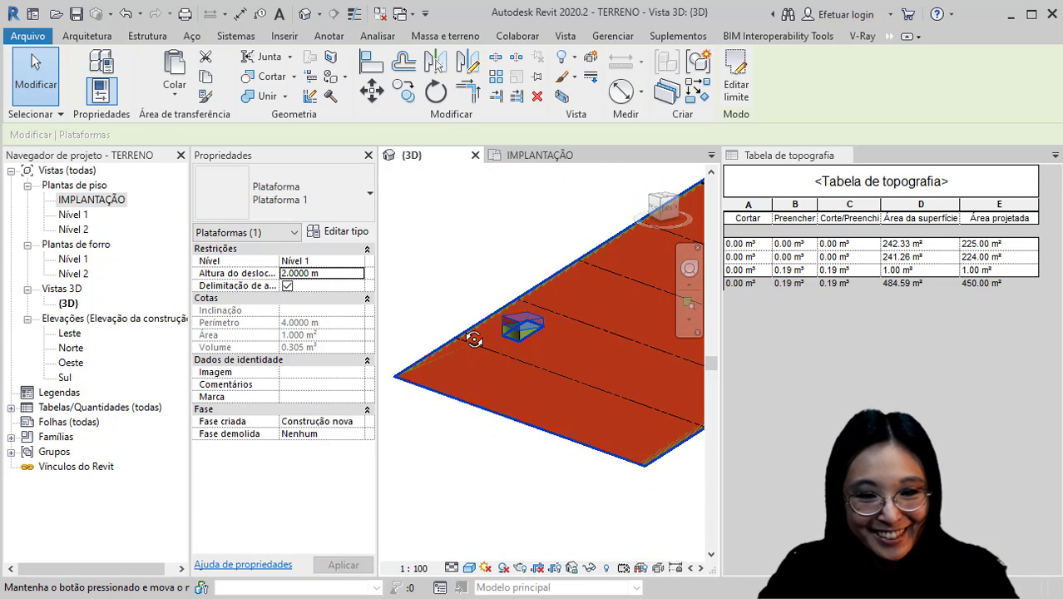
middle_click_drag(533, 426, 448, 447)
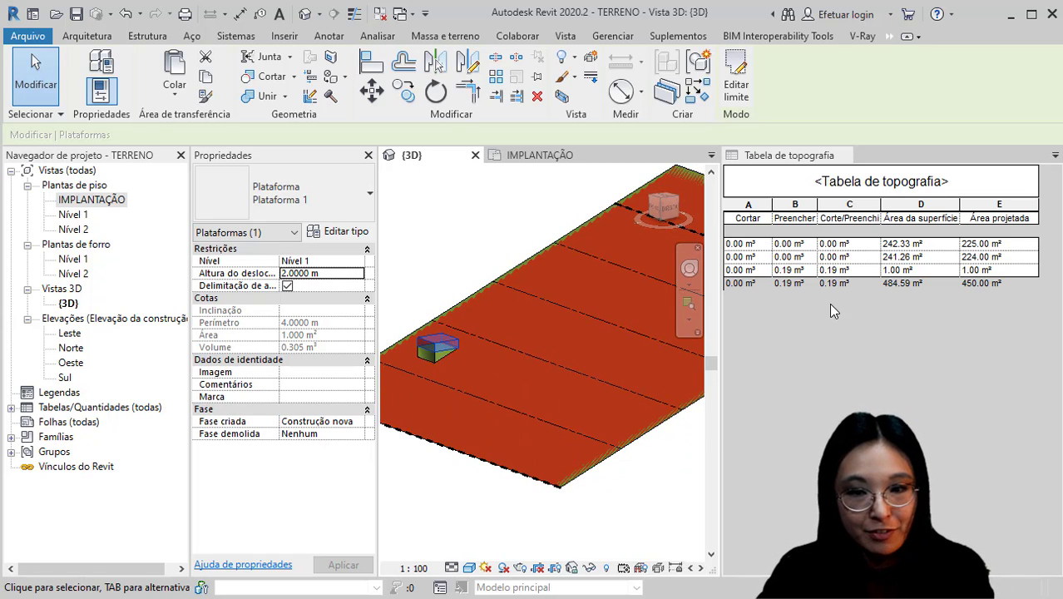
left_click(799, 272)
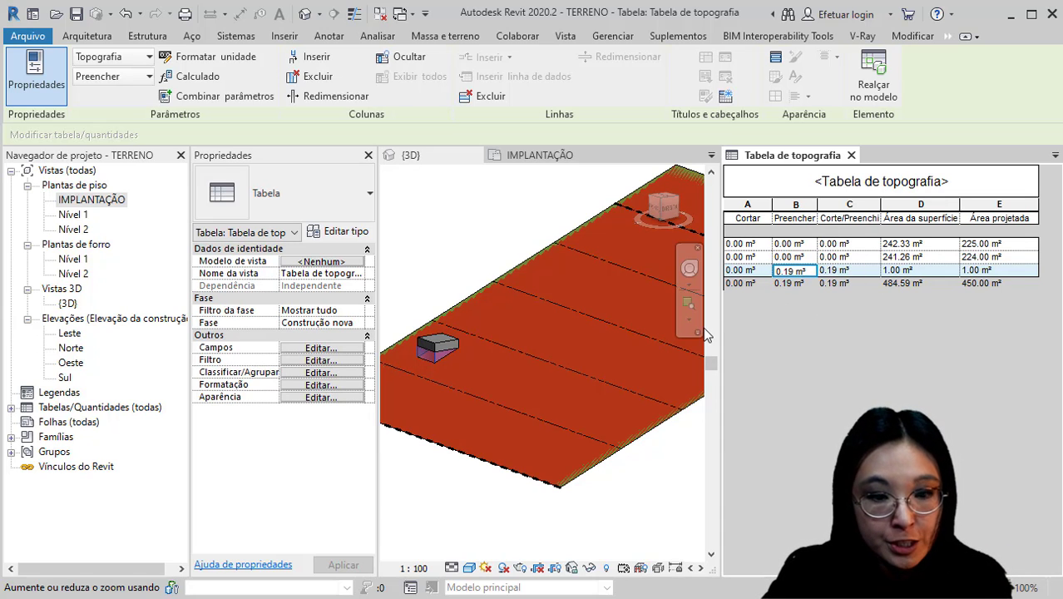
left_click(486, 376)
scroll(421, 350, "up", 4)
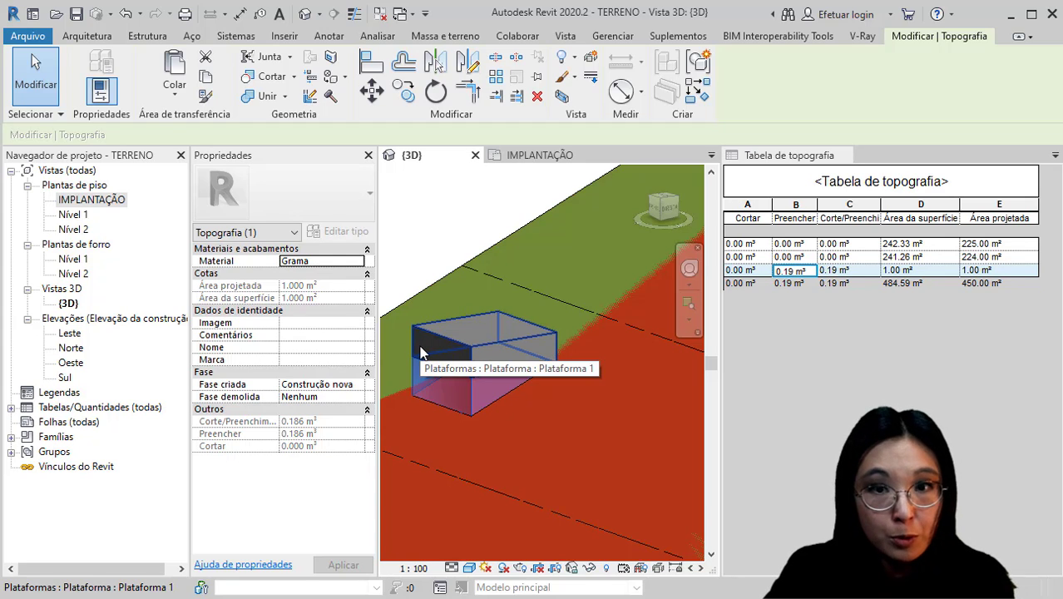
Edit the structure of the pad type Plataforma 1 and set its Estrutura [1] layer thickness to 0.005 m
left_click(469, 373)
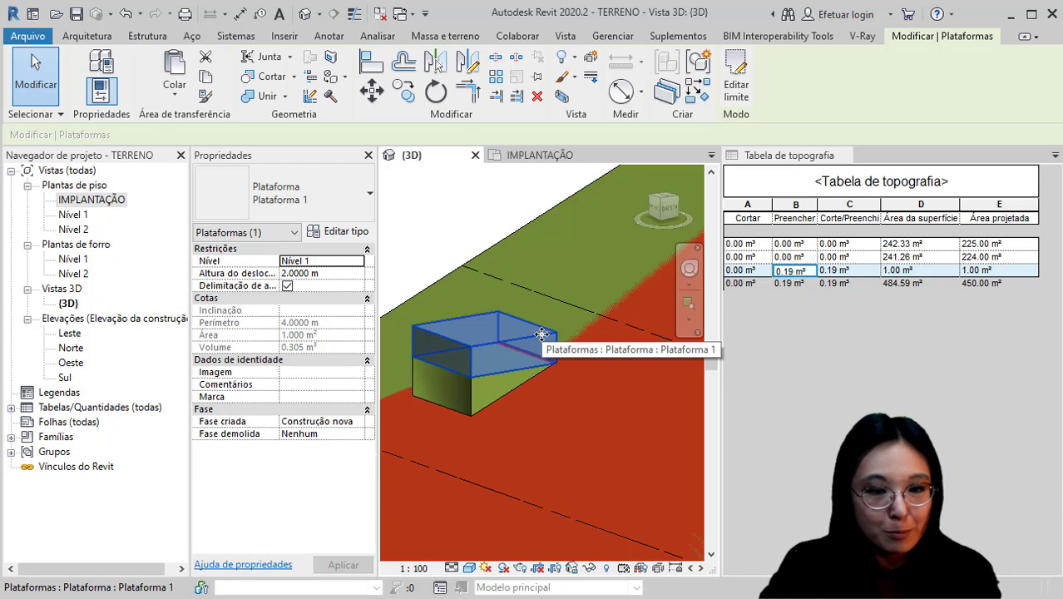
left_click(346, 237)
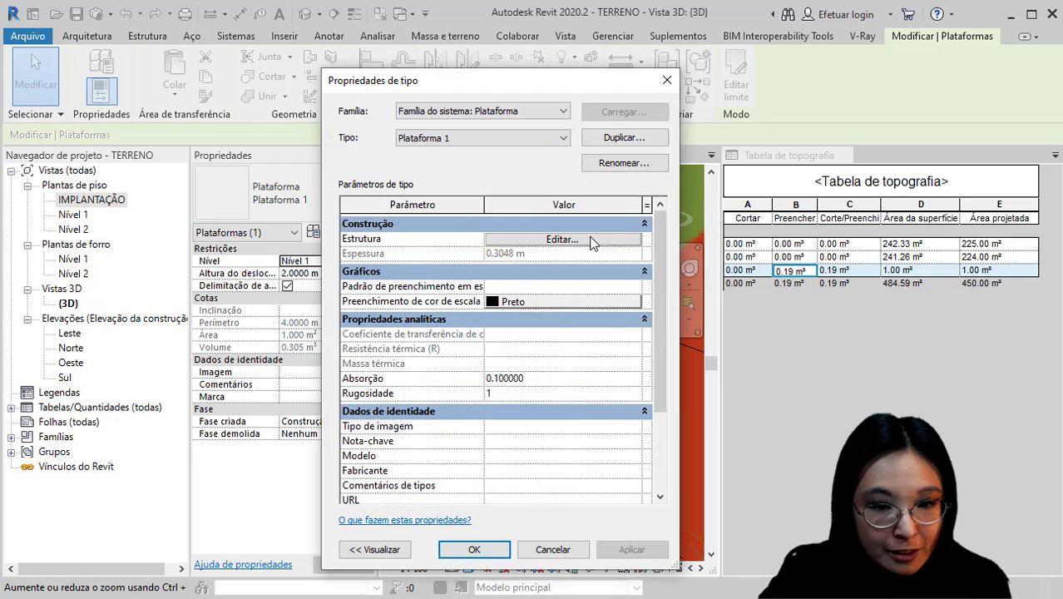
left_click(562, 239)
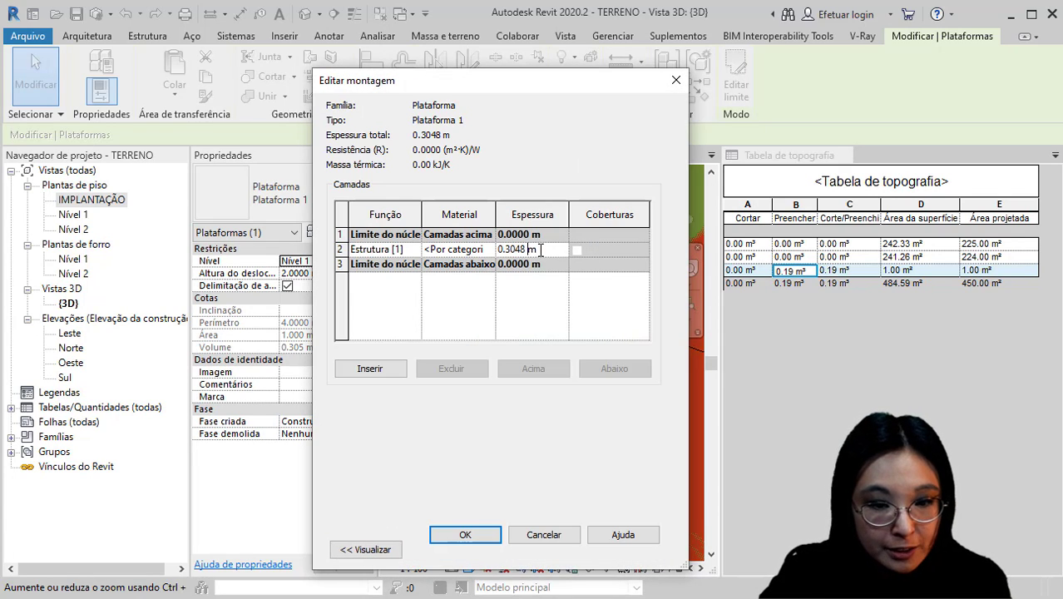
left_click_drag(541, 250, 510, 249)
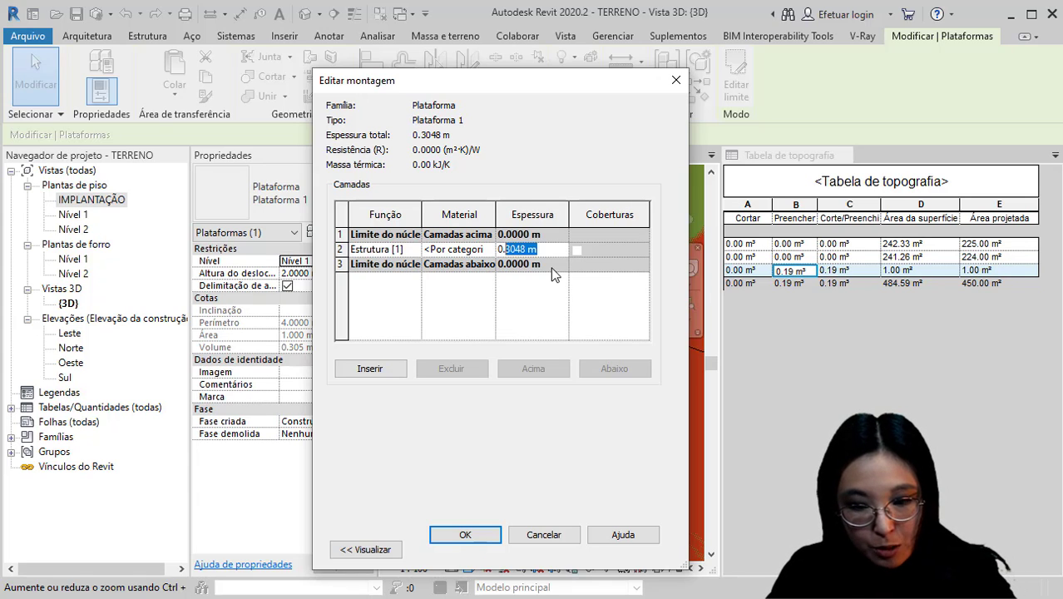
type("005")
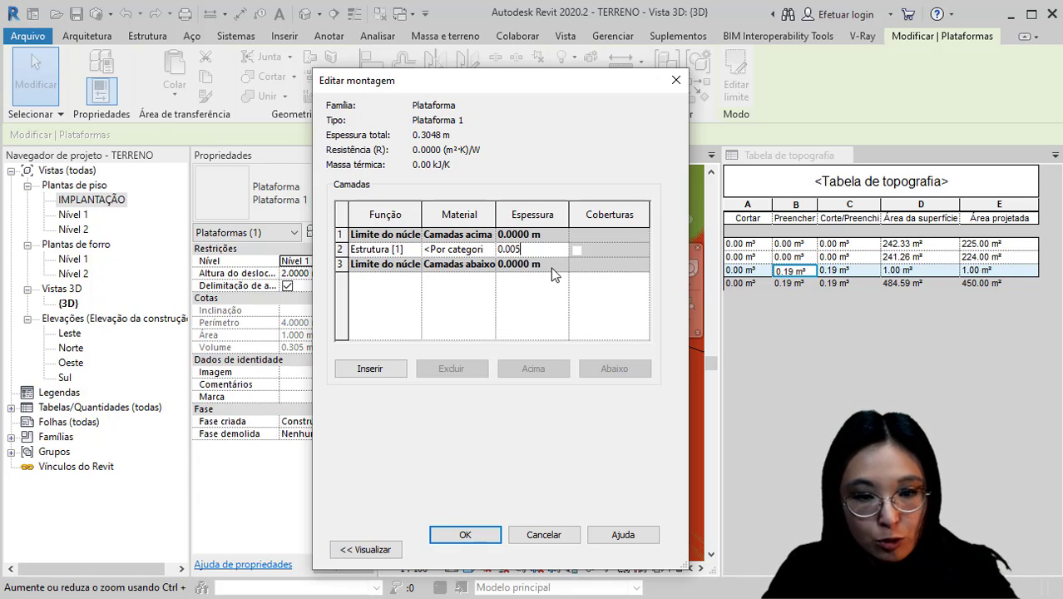
Assign the material GRAMA to the pad's Estrutura [1] layer and confirm the assembly and type properties
left_click(486, 252)
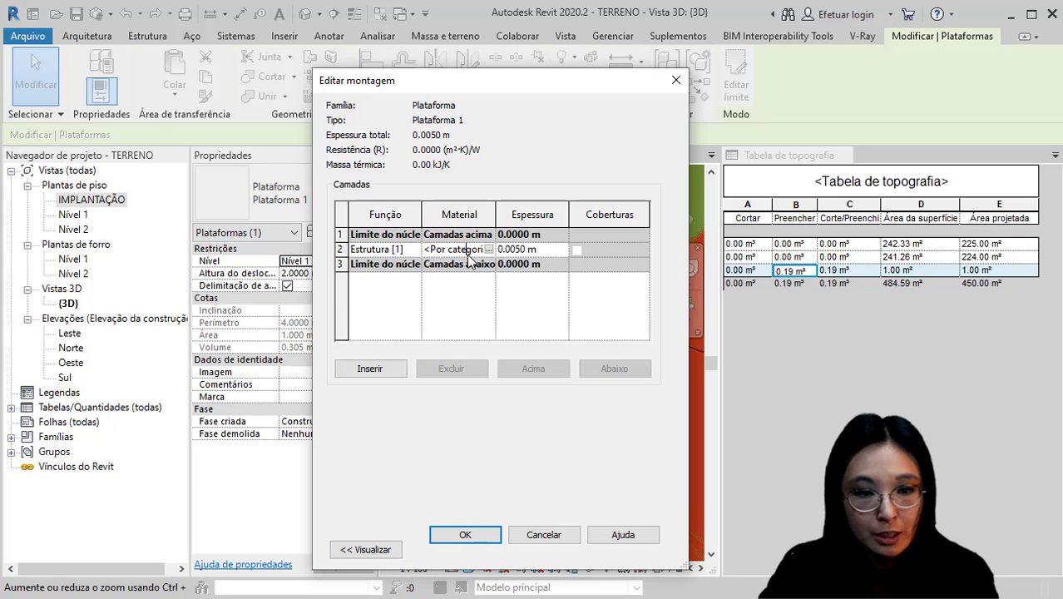
left_click_drag(426, 250, 500, 247)
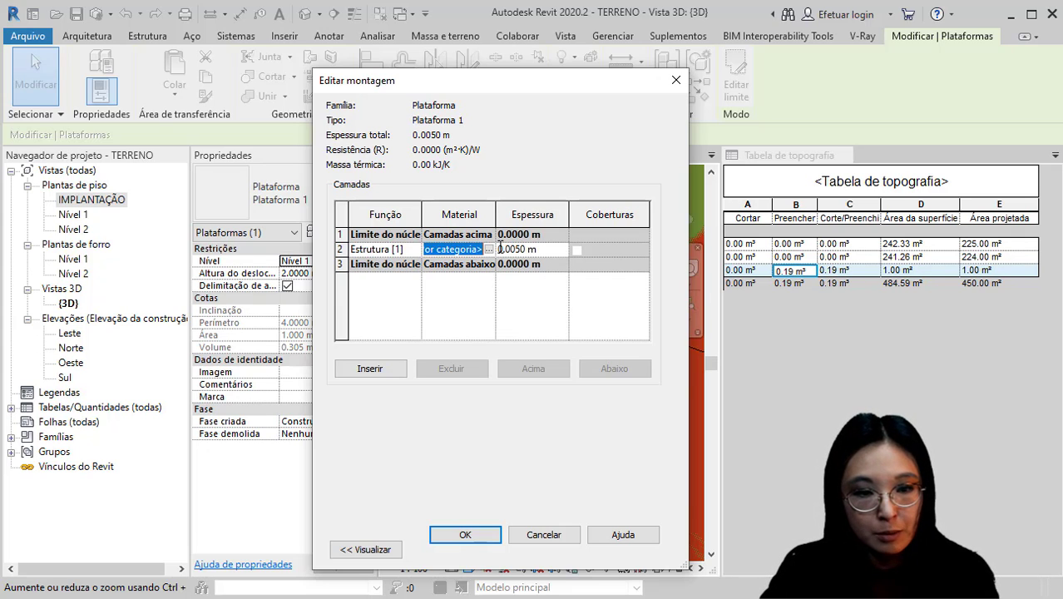
type("GRAMA")
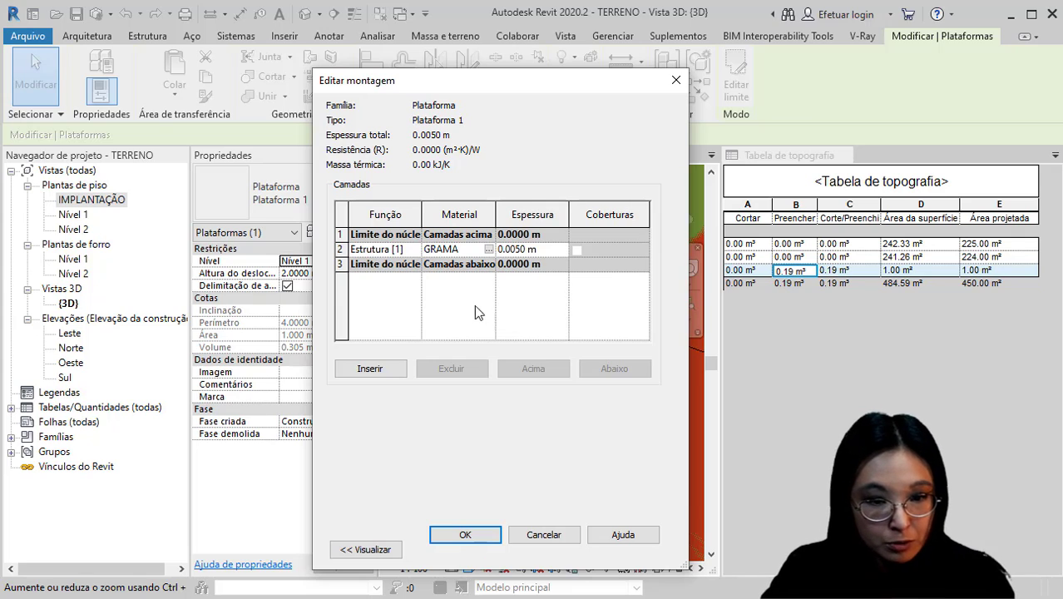
key("Return")
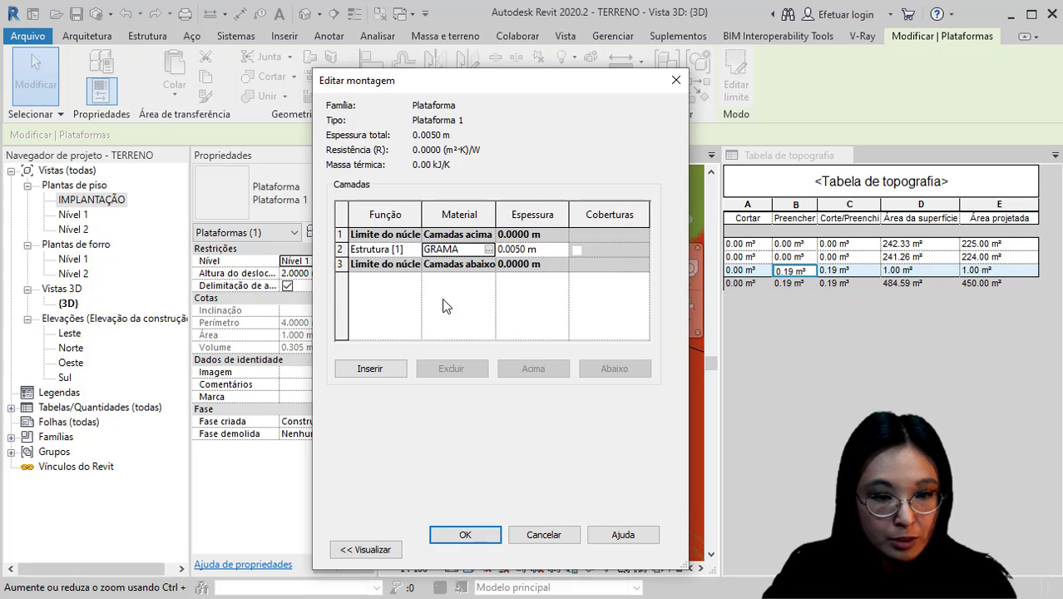
left_click(516, 249)
left_click_drag(510, 250, 539, 250)
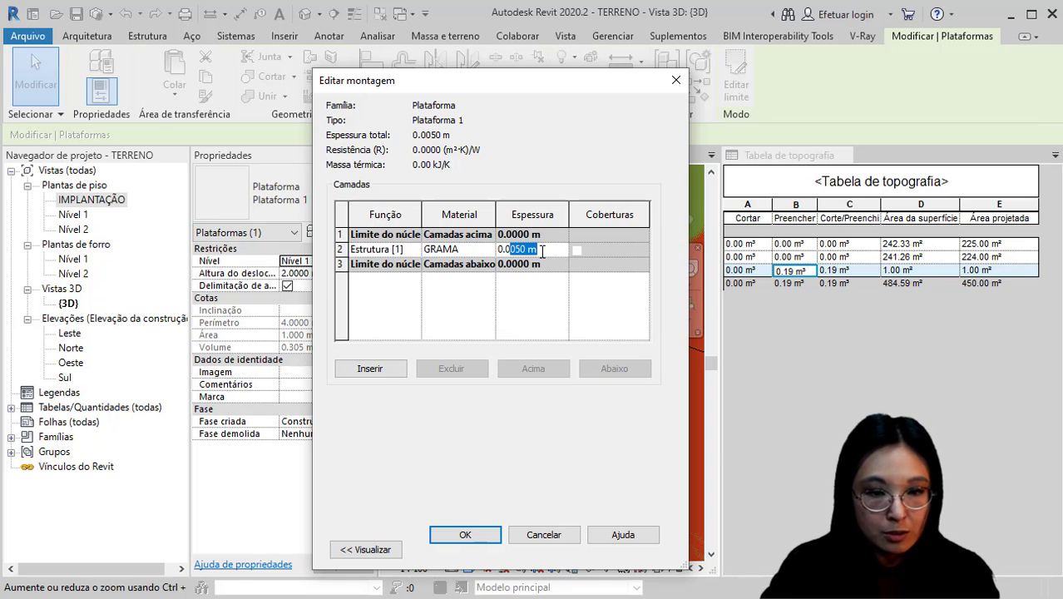
left_click(481, 539)
left_click(478, 541)
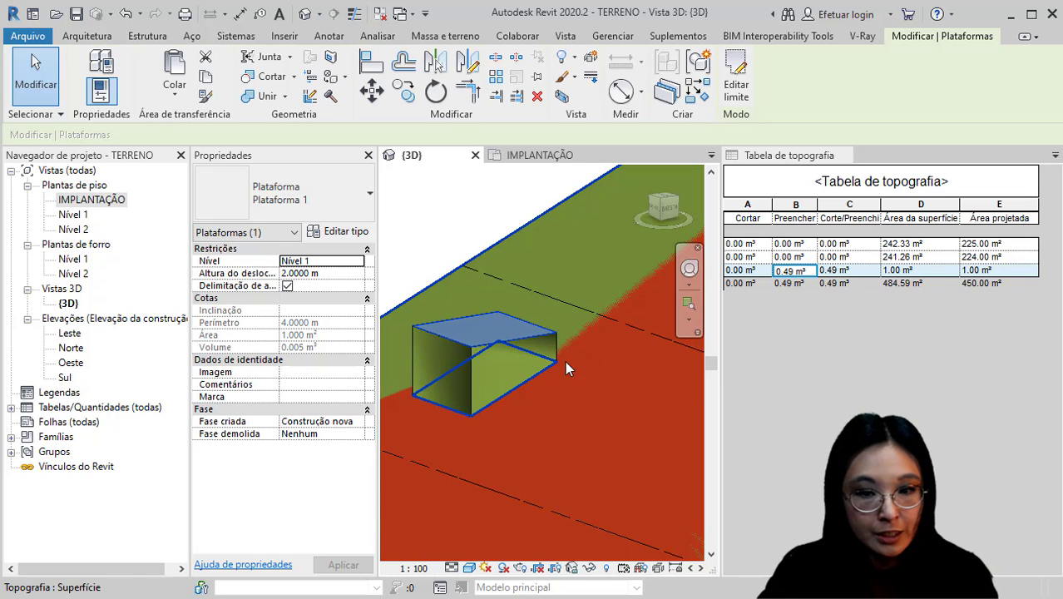
Check the raised pad's fill against the schedule, then set its height offset to 0 m
scroll(487, 348, "up", 3)
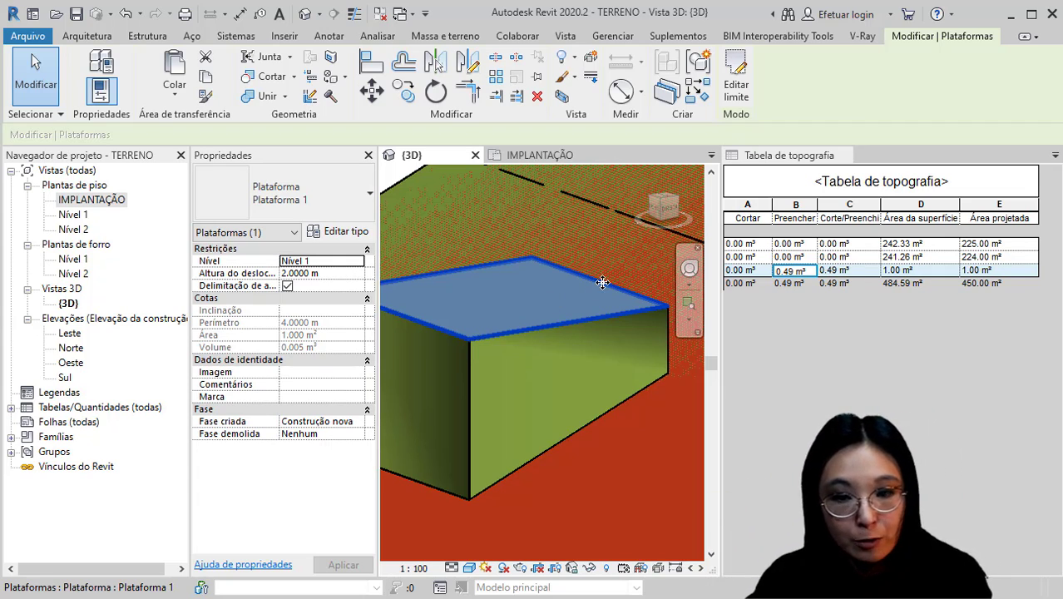
left_click(807, 273)
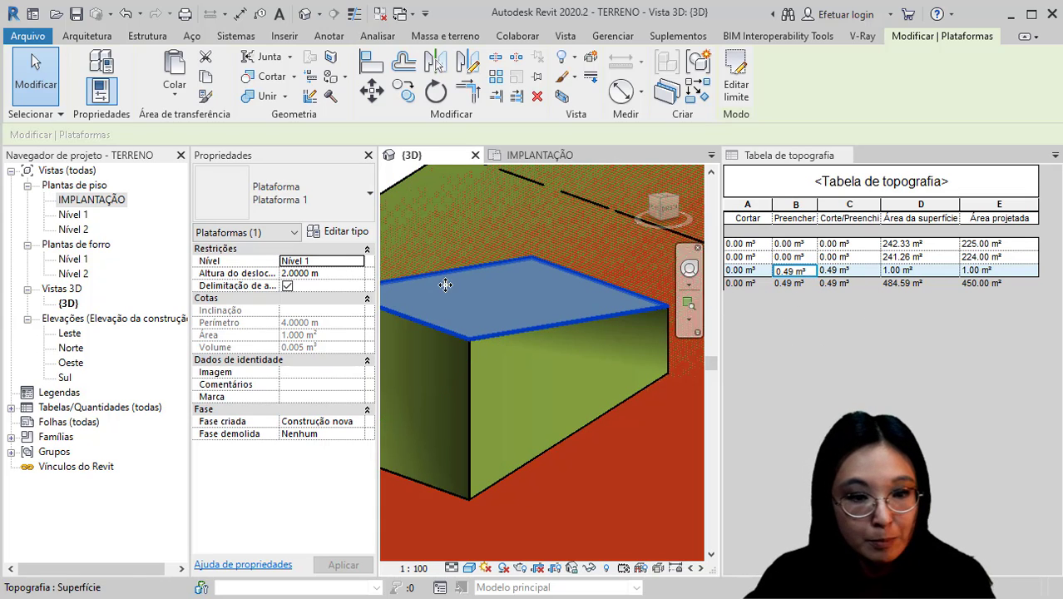
left_click(322, 273)
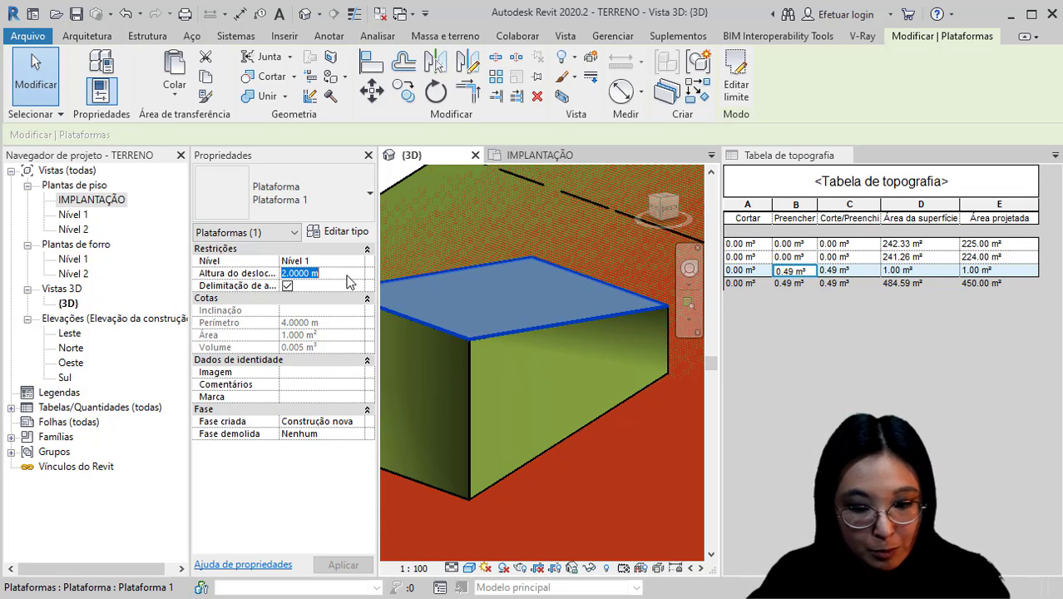
type("0")
scroll(586, 379, "down", 3)
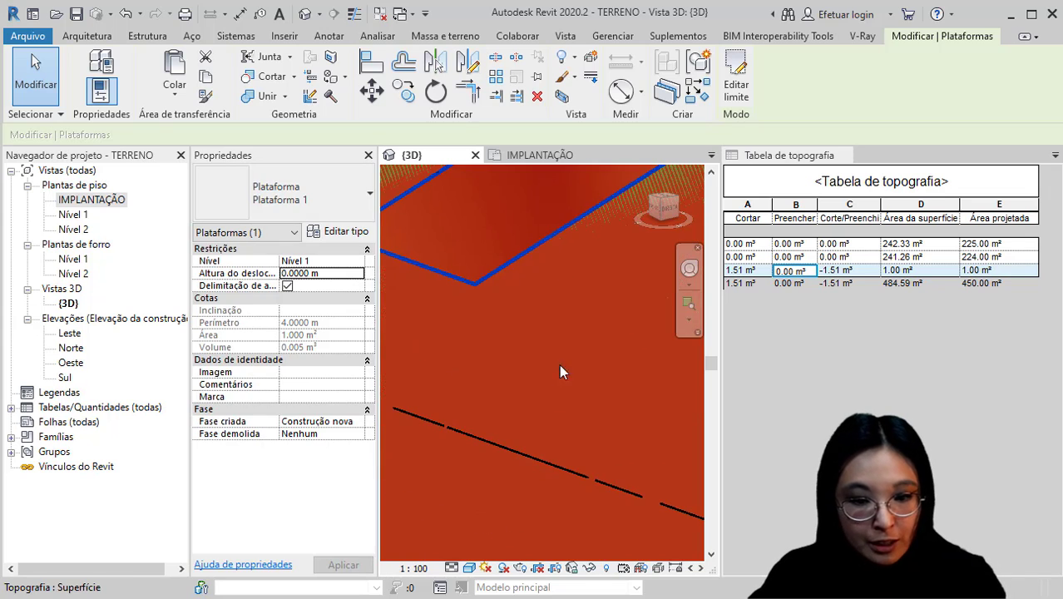
Edit the pad type Plataforma 1, set its Estrutura [1] layer thickness to 0.5 m and confirm the type properties
middle_click_drag(554, 405, 506, 332, "shift")
scroll(537, 393, "down", 5)
scroll(517, 390, "up", 2)
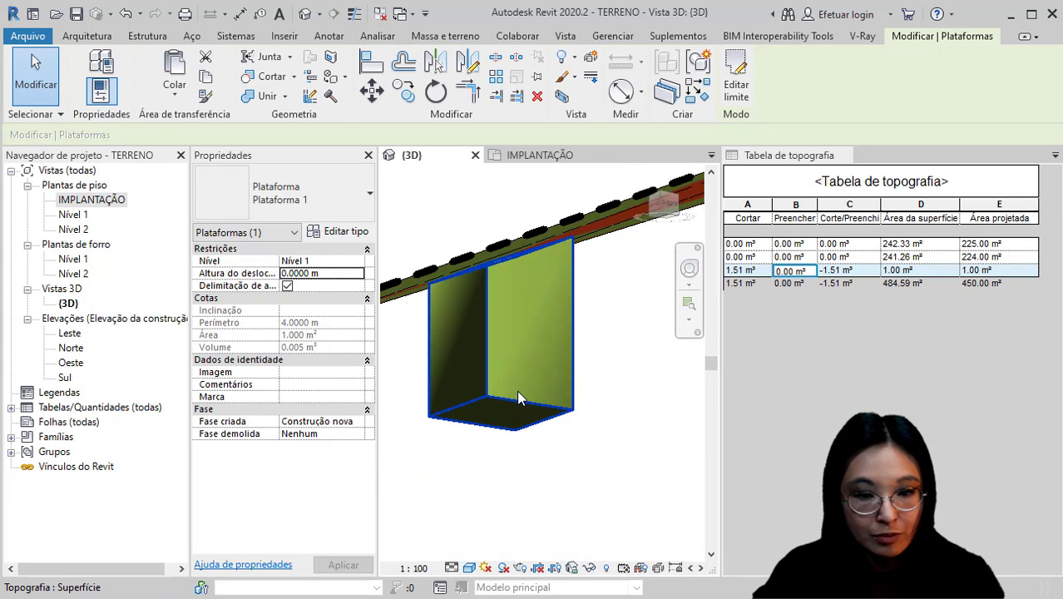
scroll(517, 406, "up", 3)
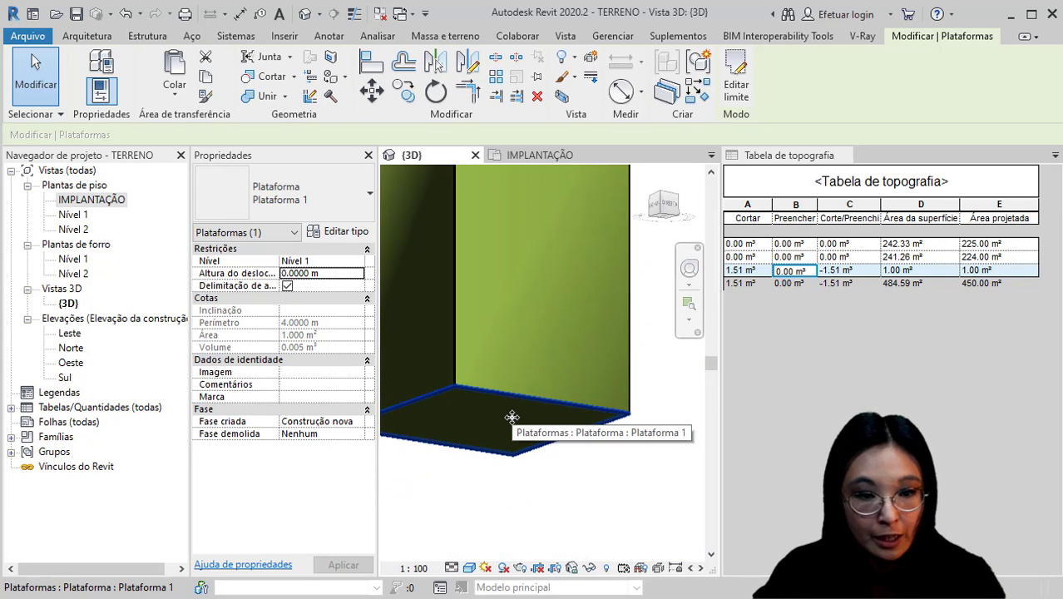
left_click(342, 232)
left_click(576, 240)
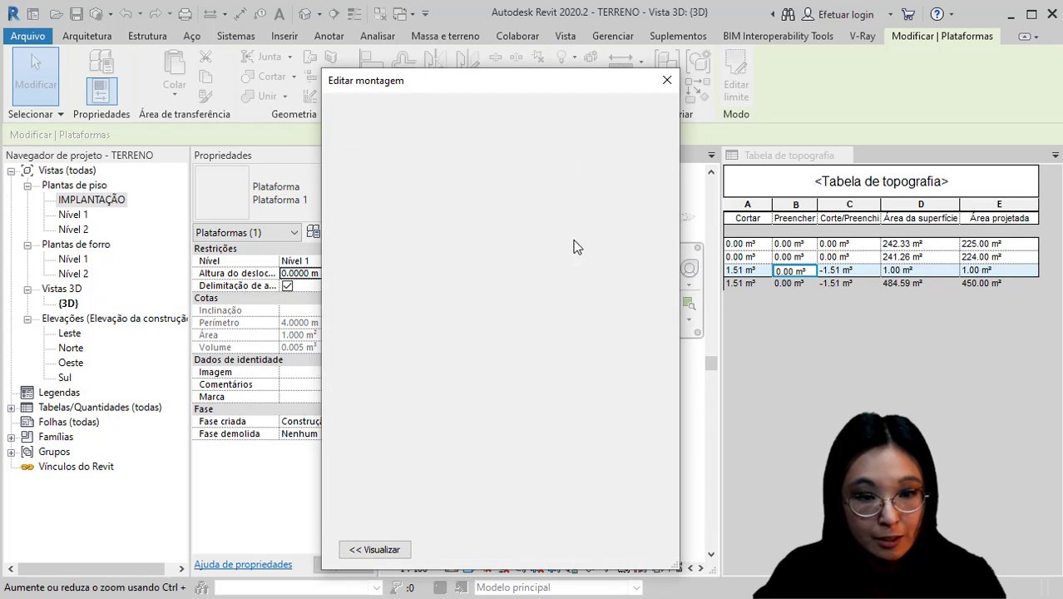
left_click(522, 249)
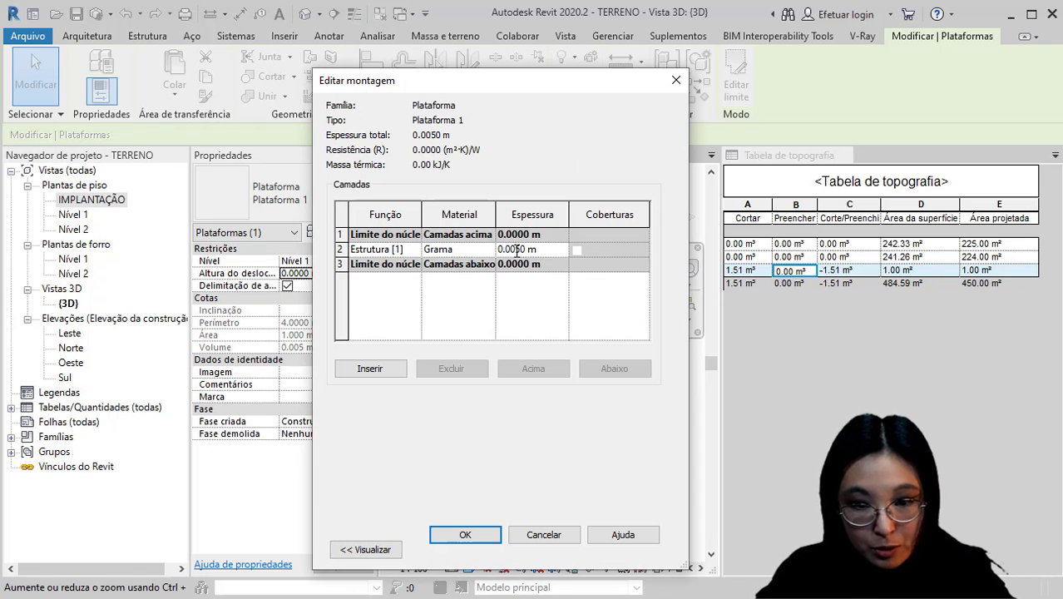
left_click(465, 535)
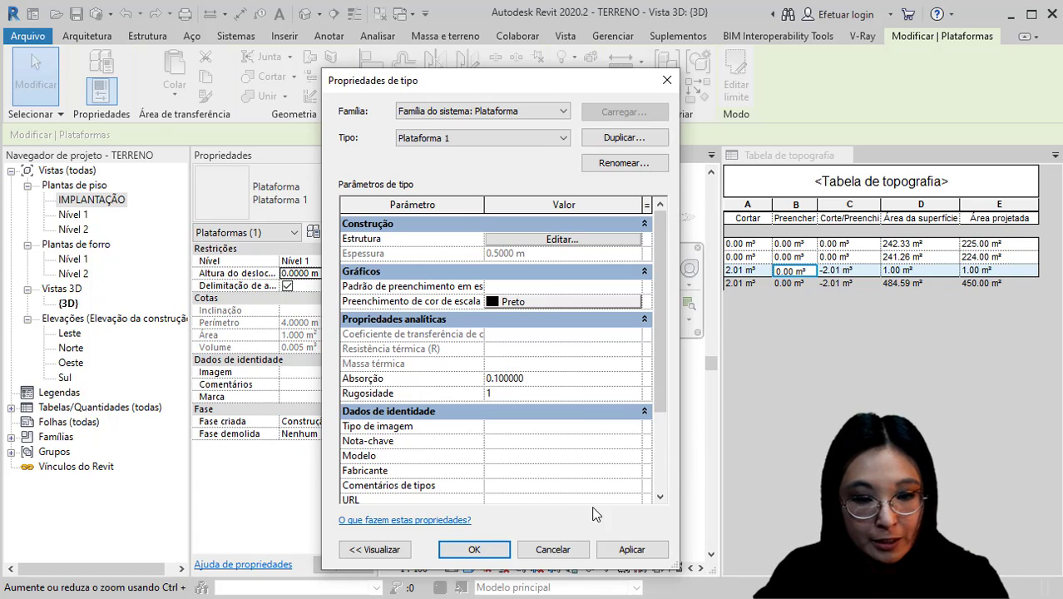
left_click(474, 549)
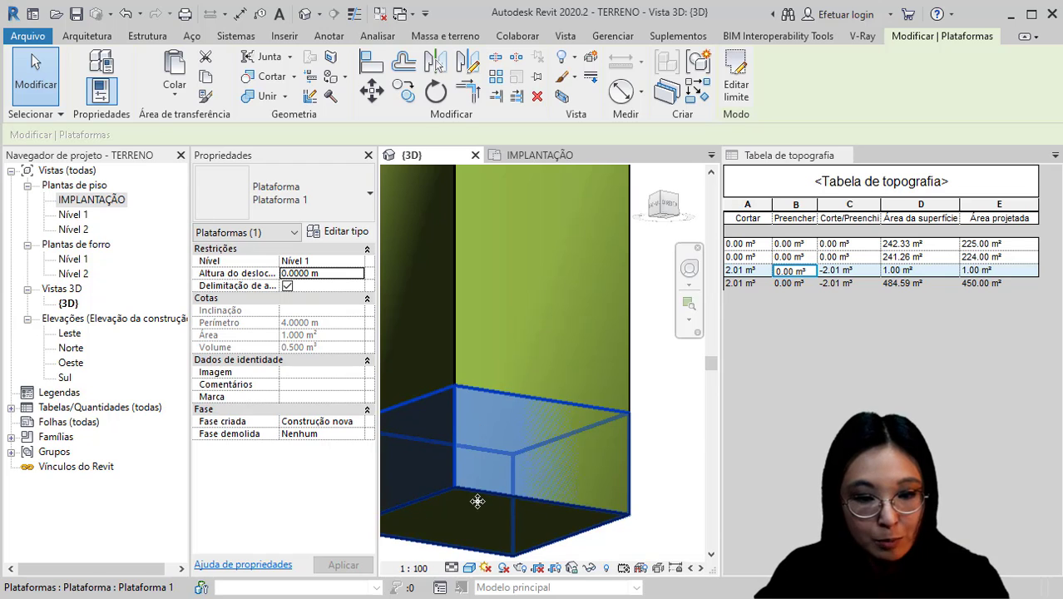
Set the Estrutura [1] layer thickness of Plataforma 1 back to 0.005 m and confirm the assembly and type properties
left_click(350, 233)
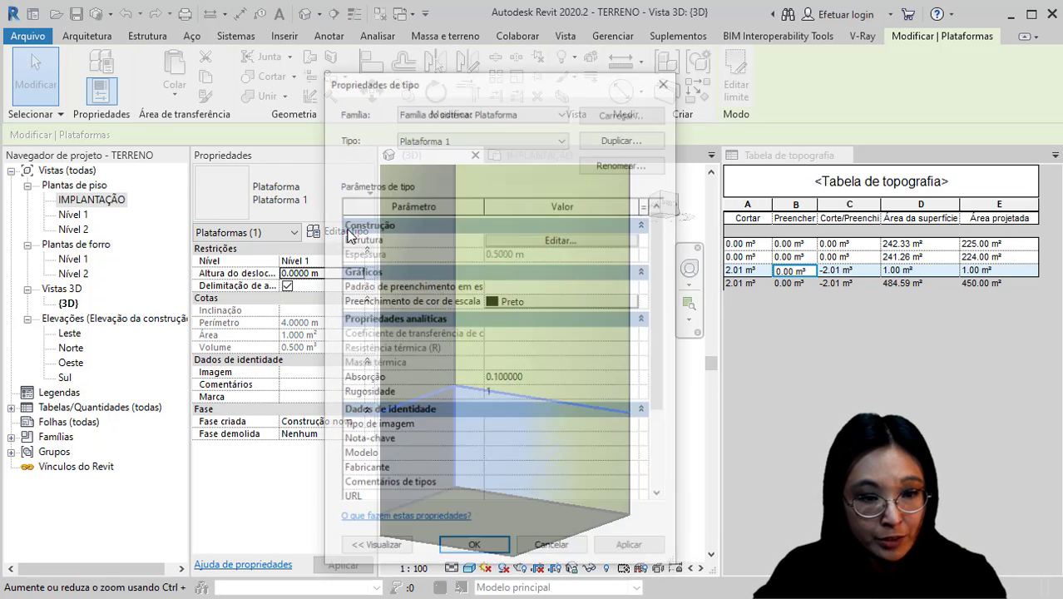
left_click(580, 242)
left_click(533, 249)
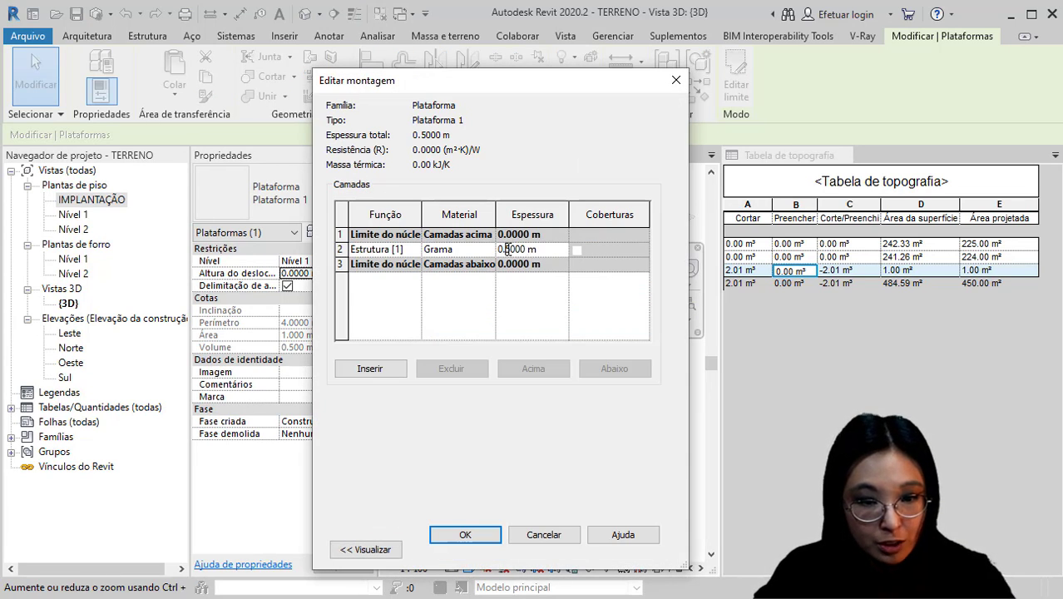
type("00")
left_click(465, 535)
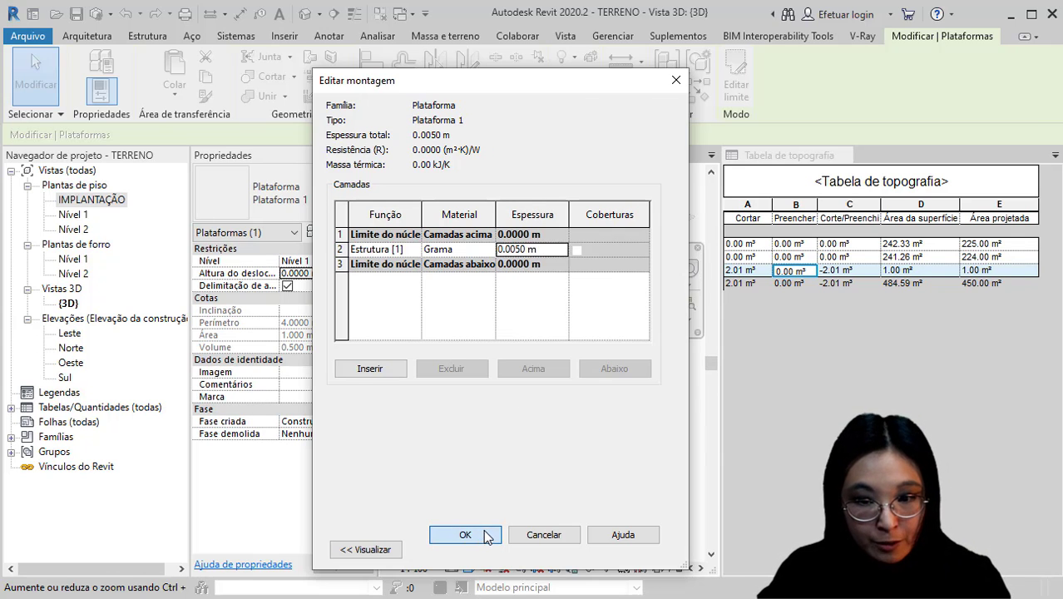
left_click(473, 549)
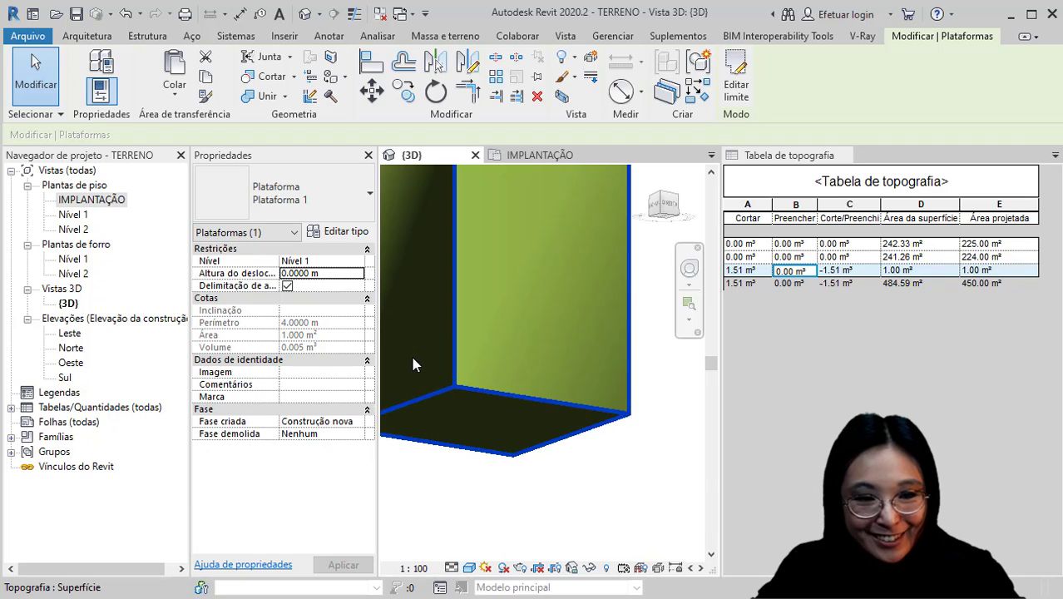
Set the selected pad's height offset to 2 m and inspect the raised volume above the terrain in 3D
left_click(339, 273)
left_click_drag(339, 273, 282, 275)
left_click(340, 273)
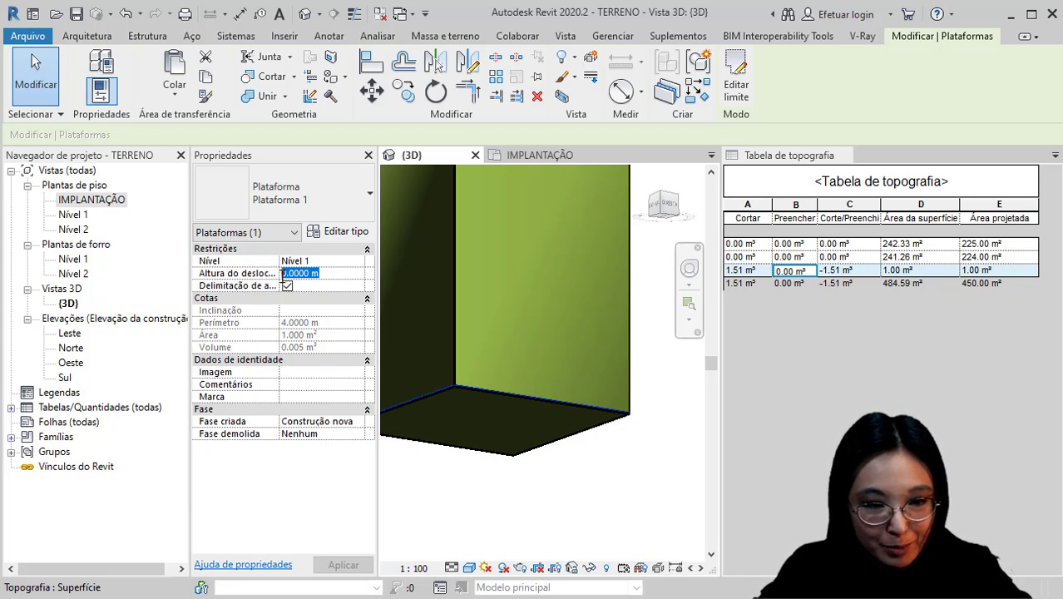
type("2")
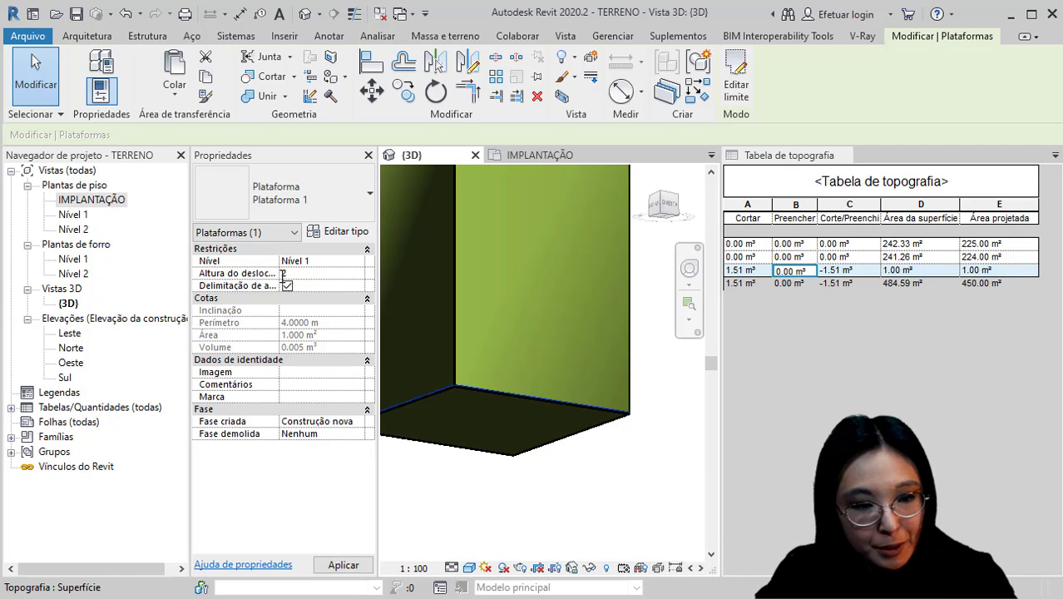
key("Return")
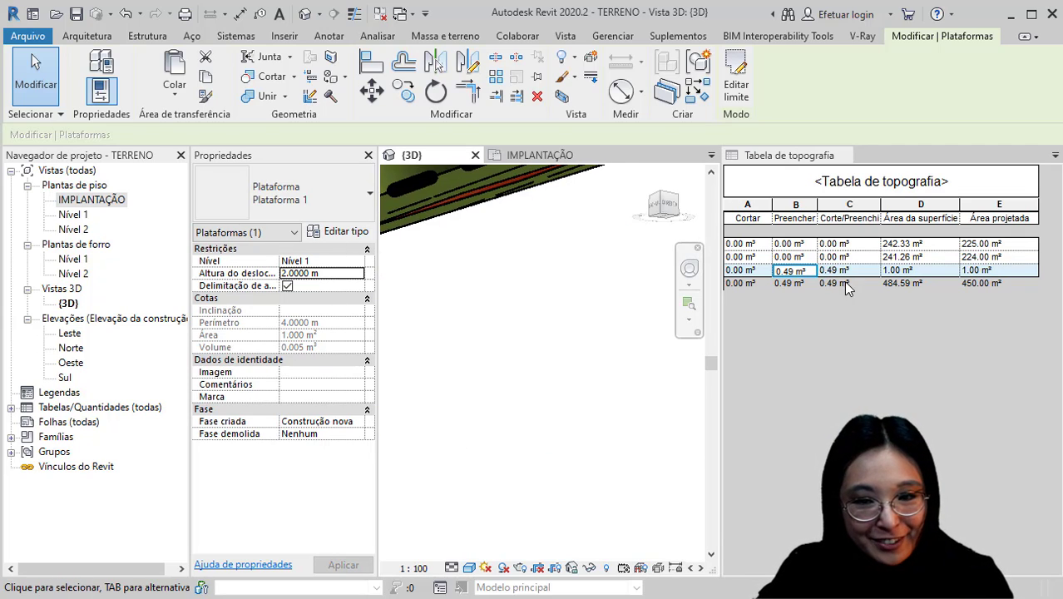
scroll(580, 389, "down", 3)
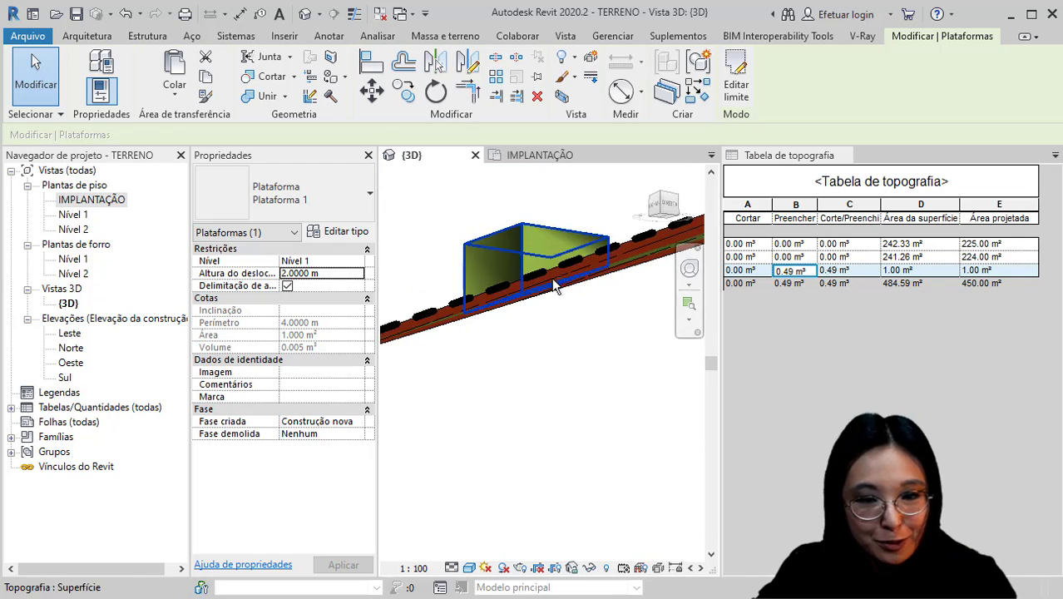
middle_click_drag(553, 279, 499, 368, "shift")
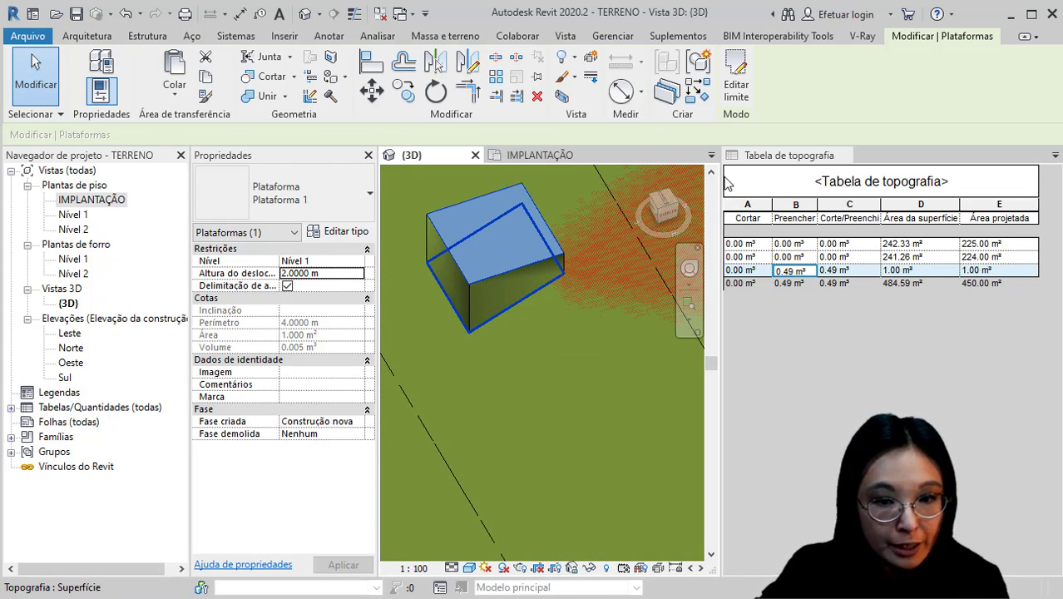
Show the 3D model from above and copy the raised pad vertically in that view, leaving a gap between the two
left_click(669, 204)
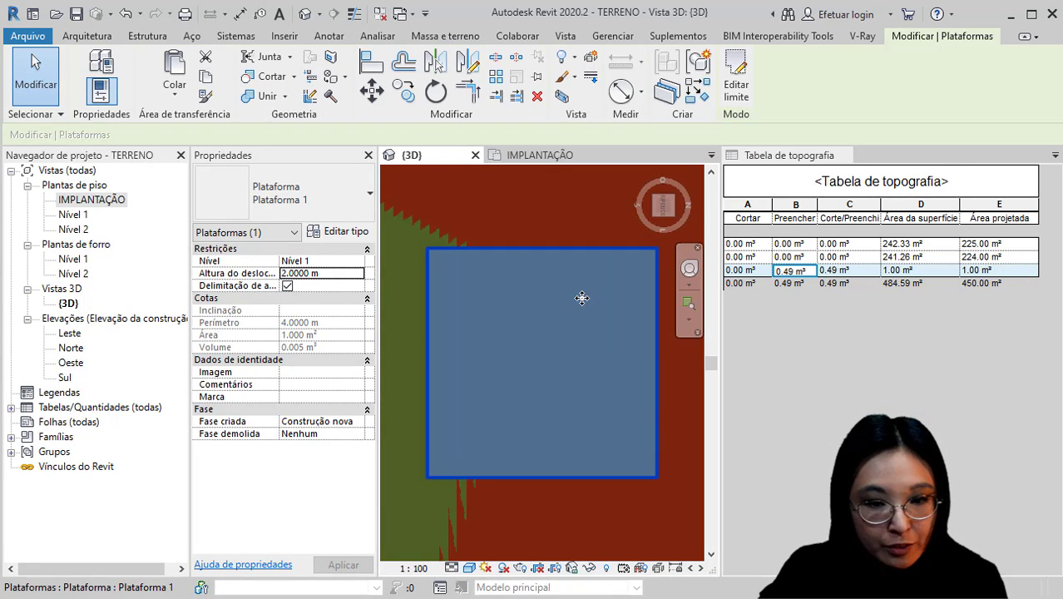
key("c")
key("o")
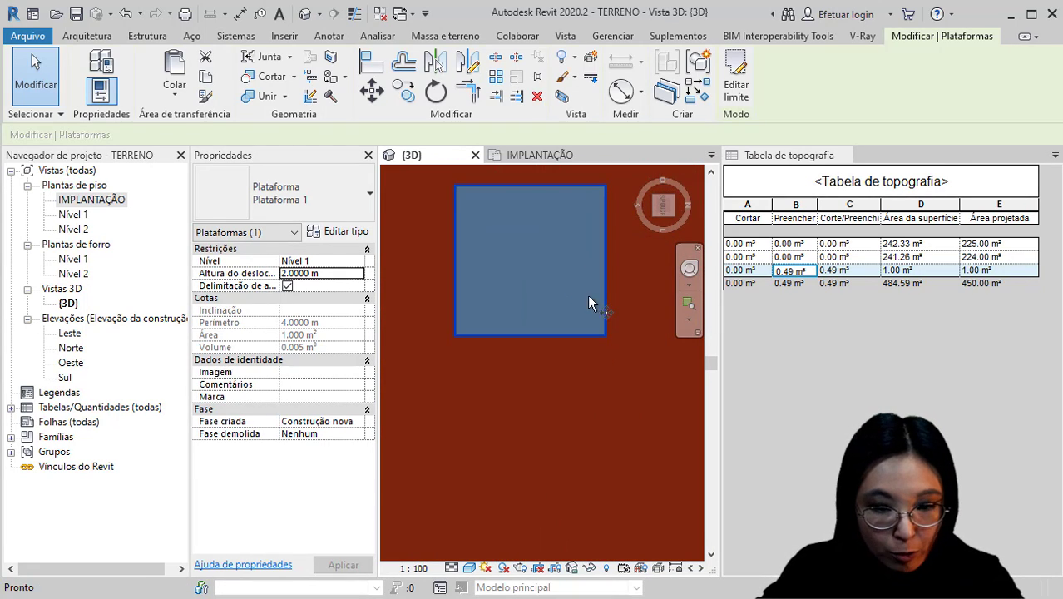
left_click(502, 224)
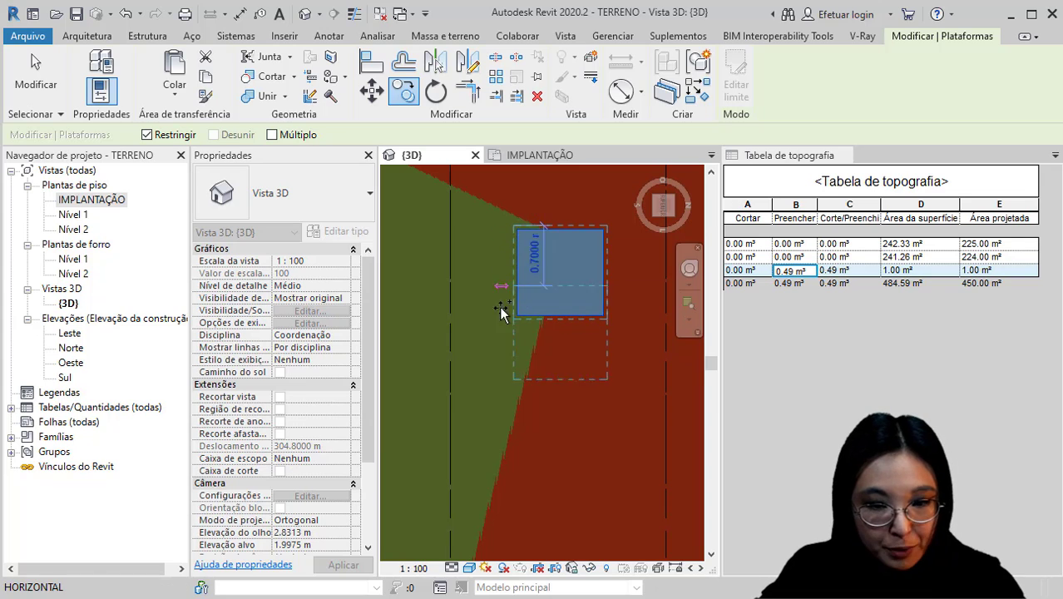
left_click(497, 353)
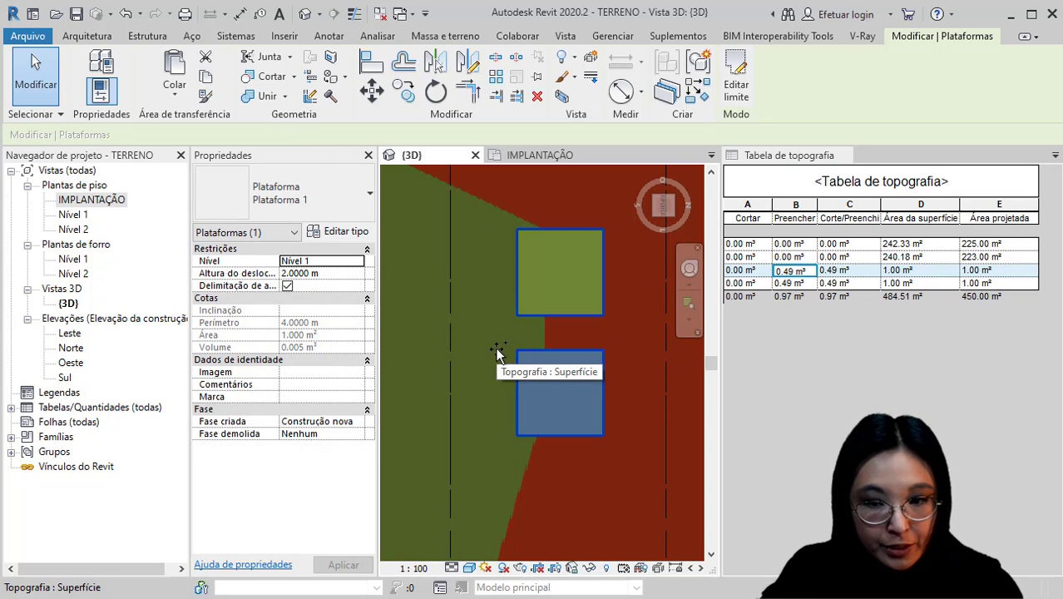
key("Escape")
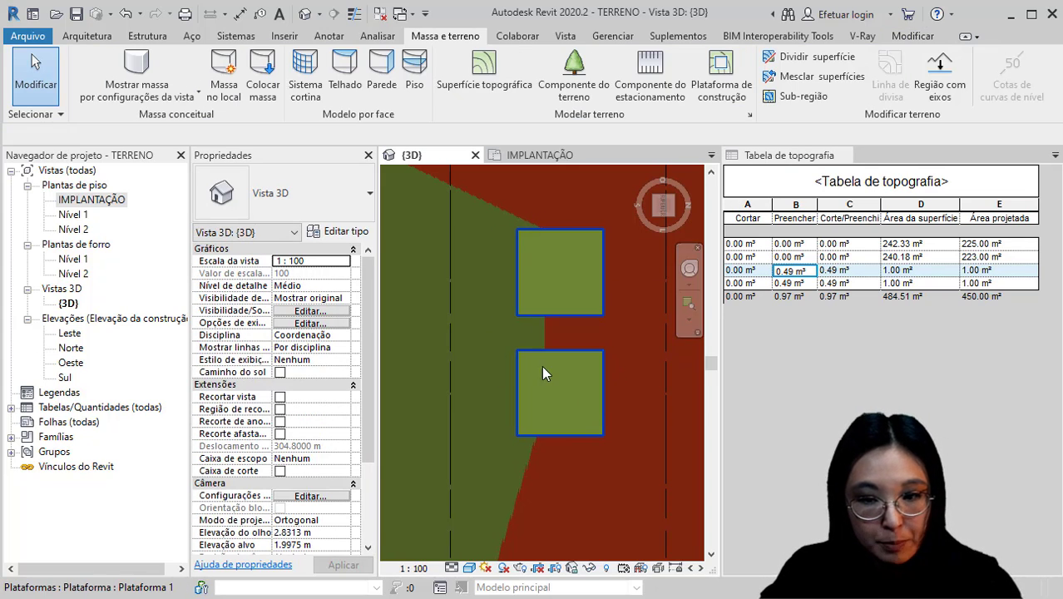
Compare the two pads' surface area, projected area and Corte/Preenchimento values in the topography schedule
left_click(934, 270)
left_click(918, 282)
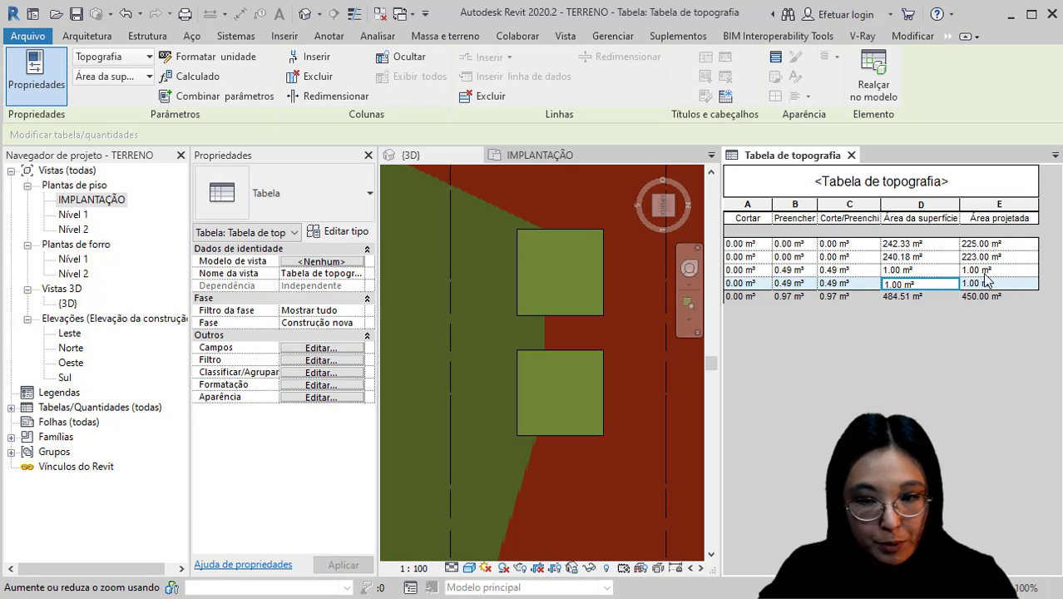
left_click(996, 271)
left_click(997, 286)
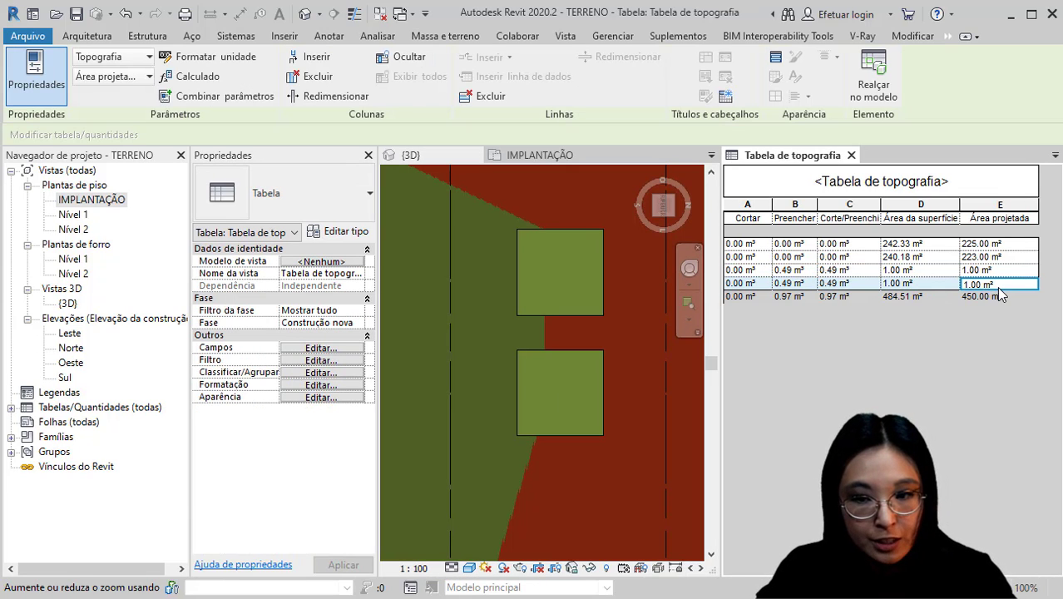
left_click(927, 284)
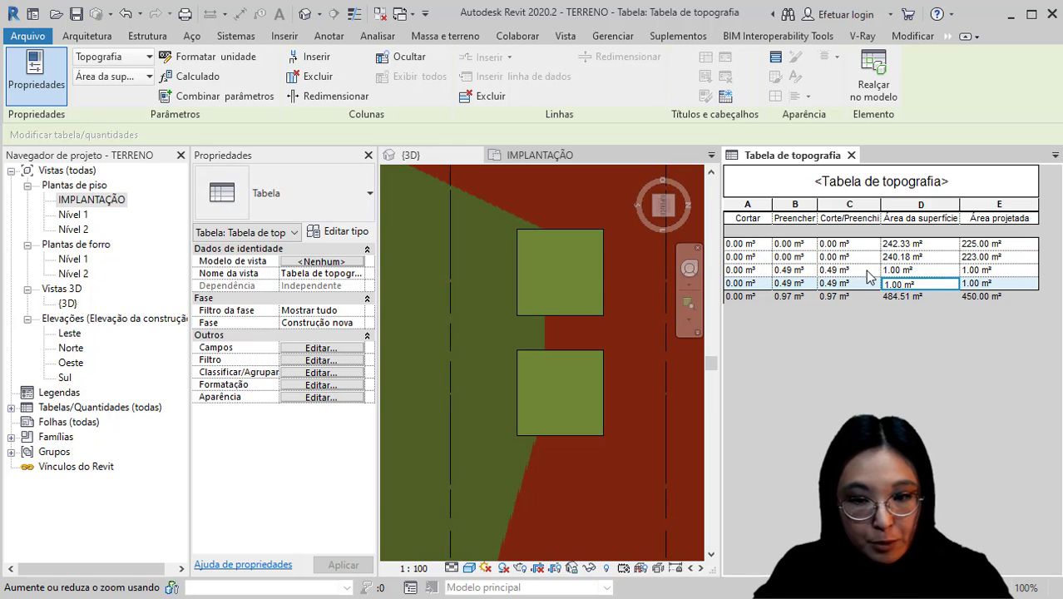
left_click(868, 272)
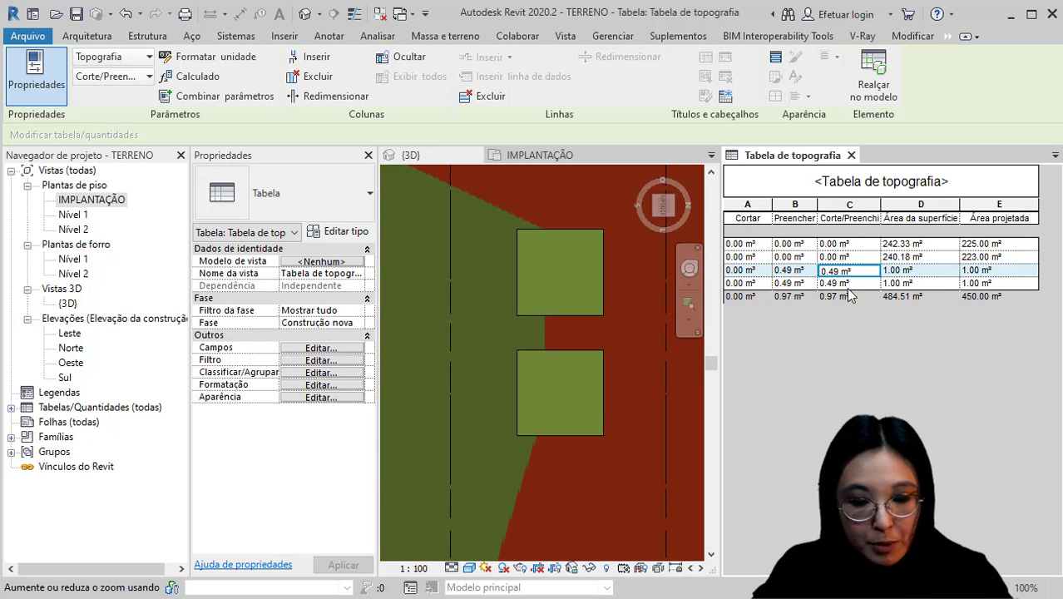
Set the copied pad's height offset to 0 m and compare both pads' net cut/fill values in the topography schedule
left_click(588, 394)
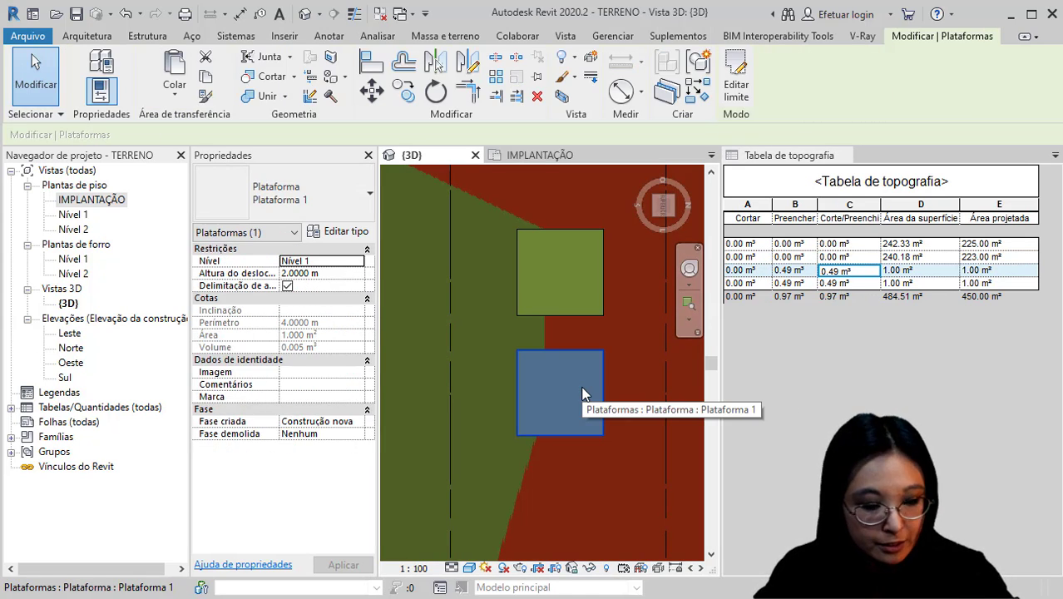
middle_click_drag(588, 394, 604, 342, "shift")
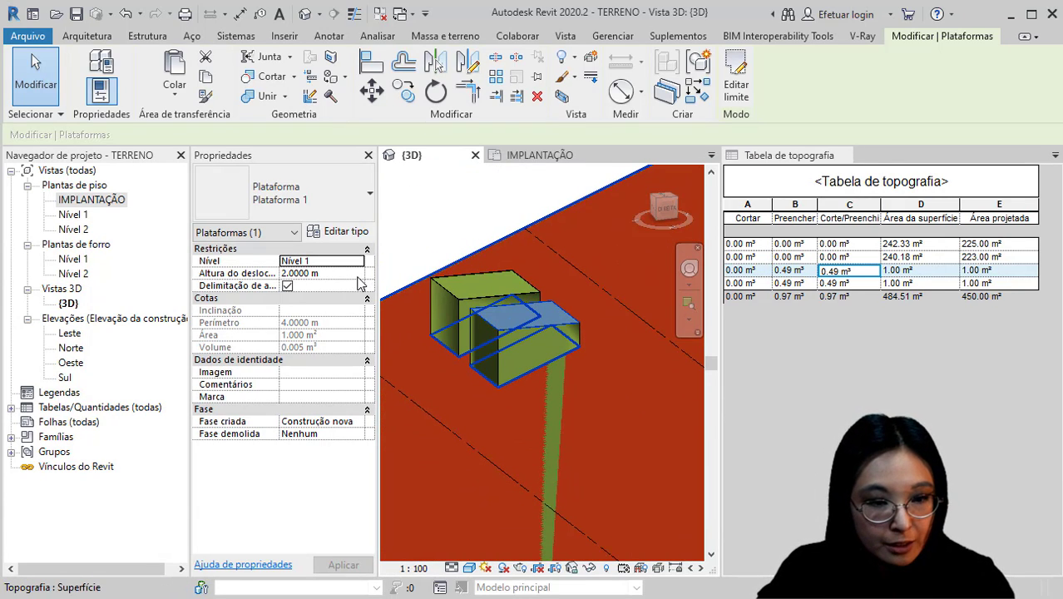
key("Tab")
type("0")
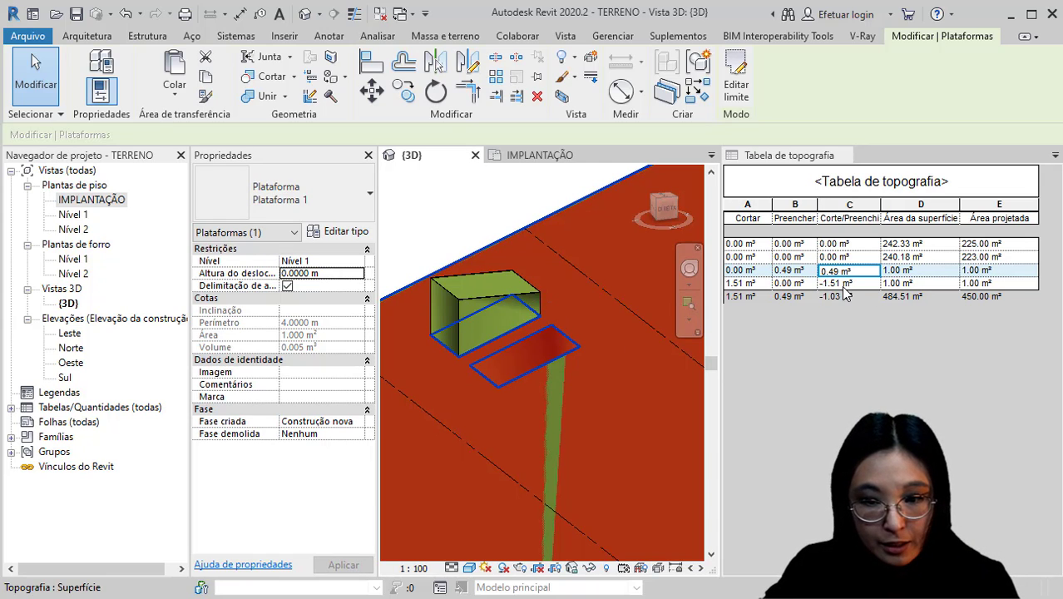
left_click(854, 278)
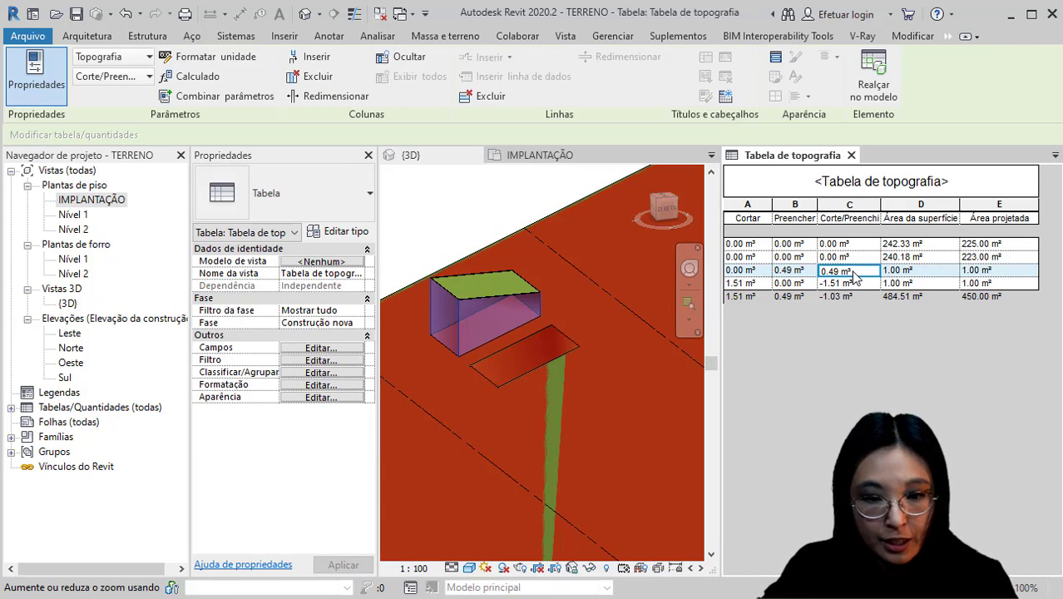
left_click(854, 287)
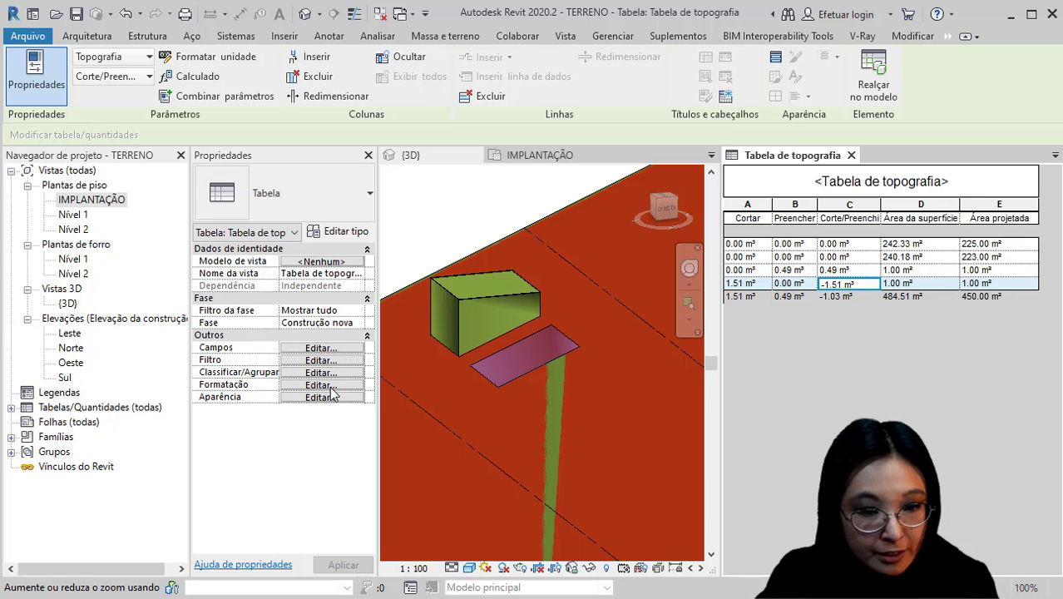
Turn off Itemizar cada instância for the topography schedule and examine its combined Área da superfície and Área projetada columns
left_click(336, 373)
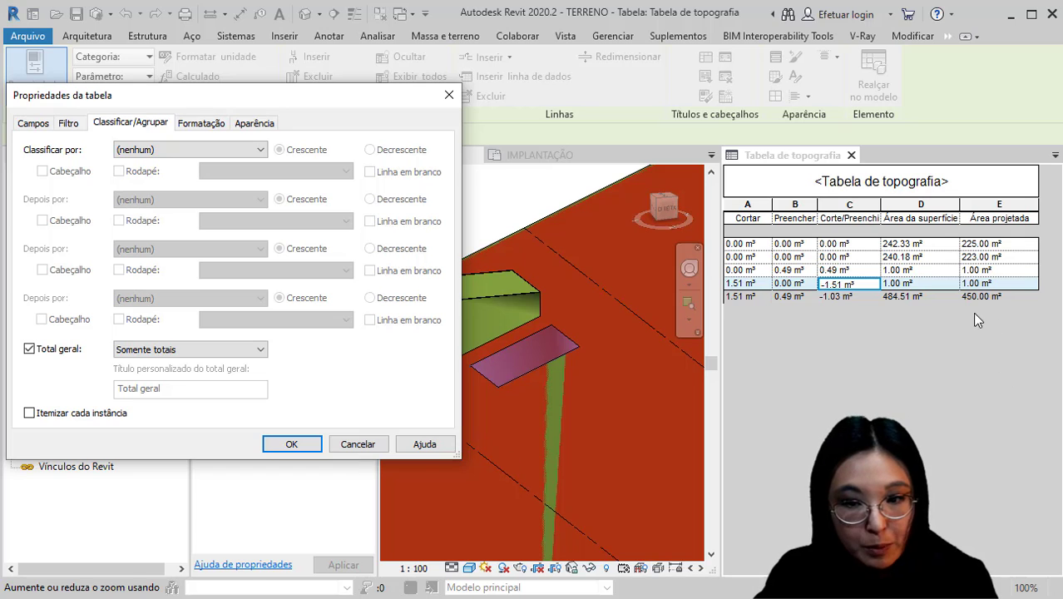
left_click(291, 444)
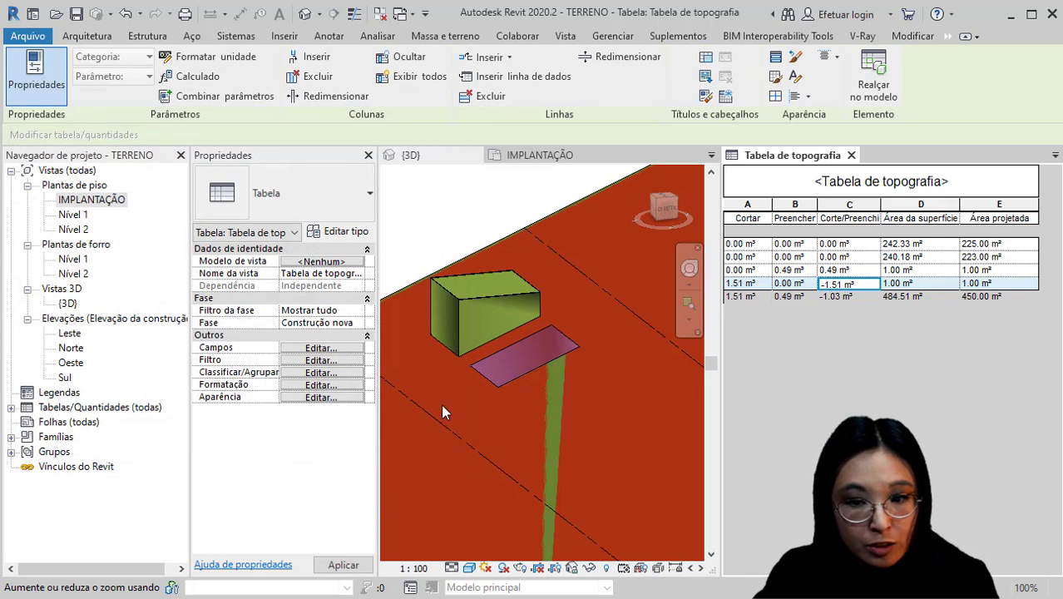
left_click(924, 245)
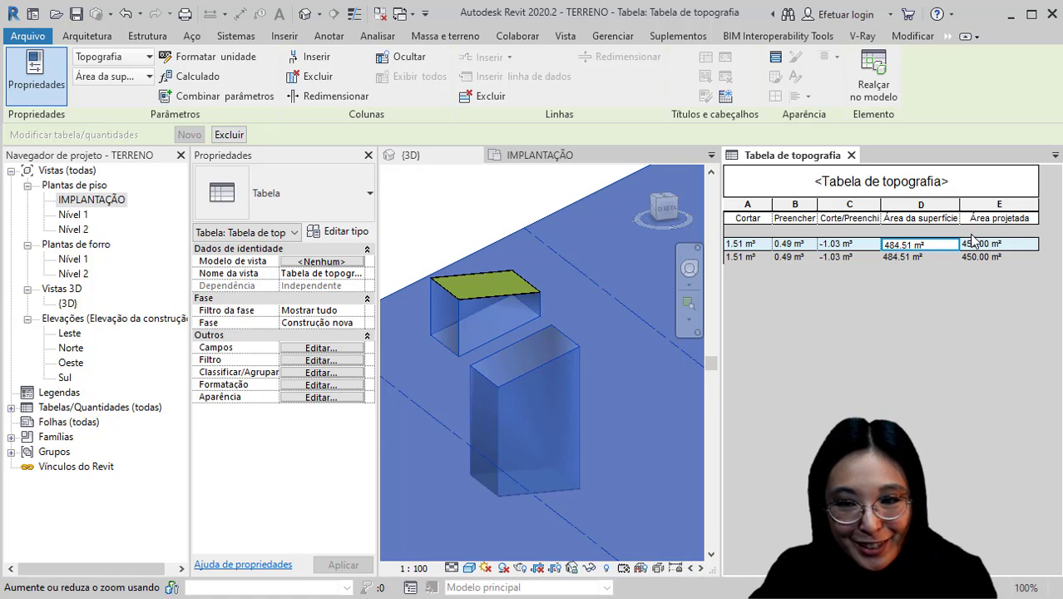
left_click(1015, 204)
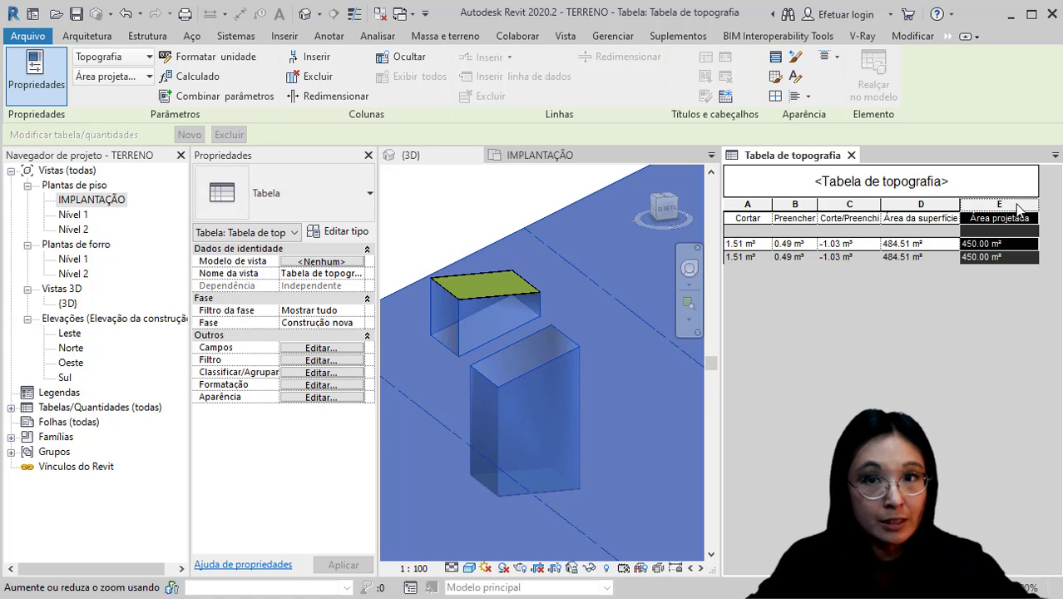
left_click(923, 204)
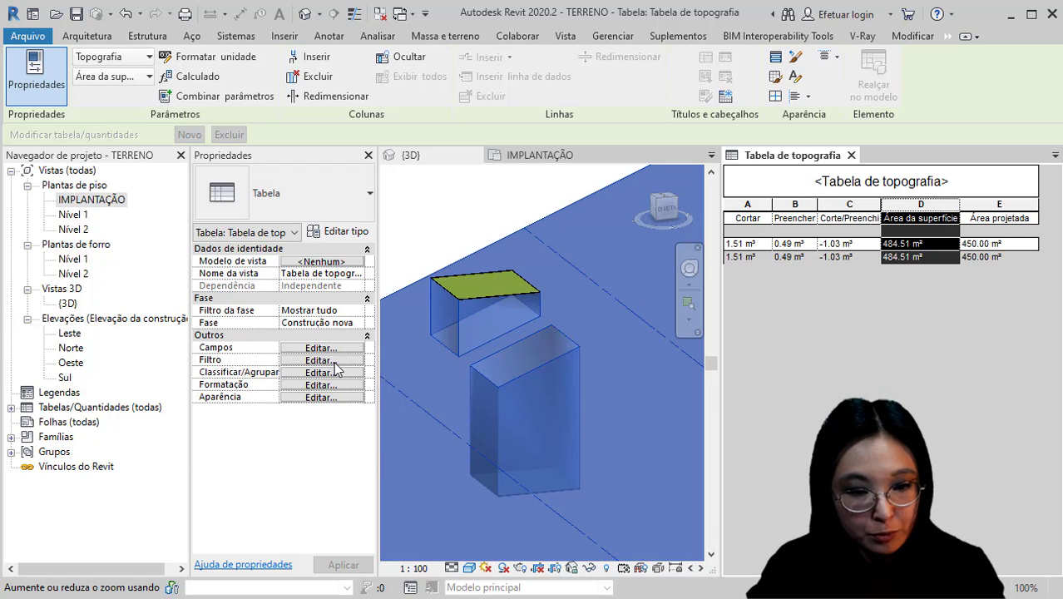
Turn Itemizar cada instância back on for the topography schedule
left_click(321, 372)
left_click(30, 349)
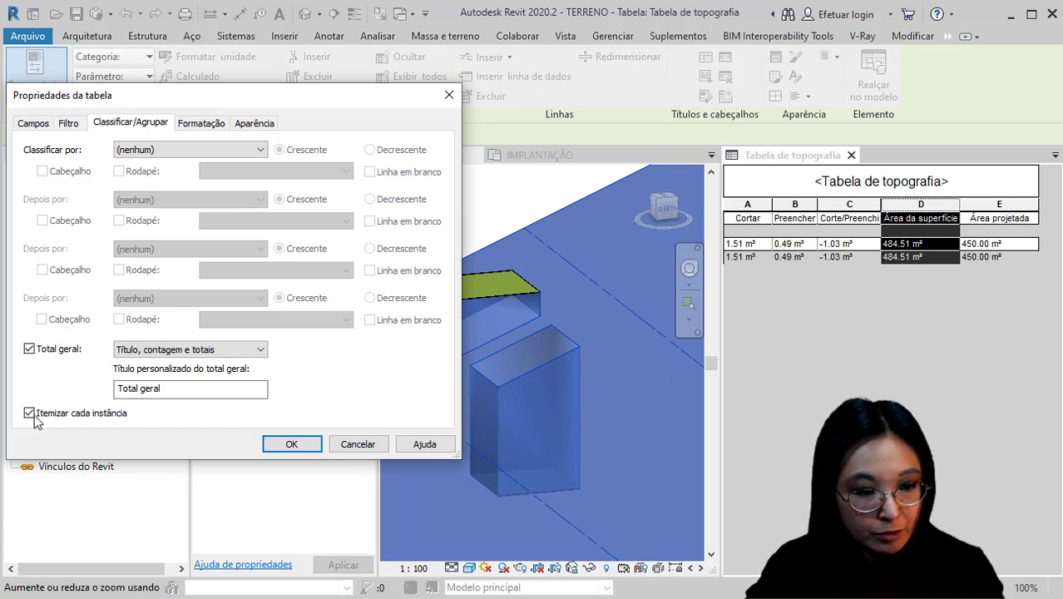
left_click(292, 445)
Compare the Área da superfície entries row by row, identifying which terrain or pad each schedule row represents in the 3D view
left_click(927, 272)
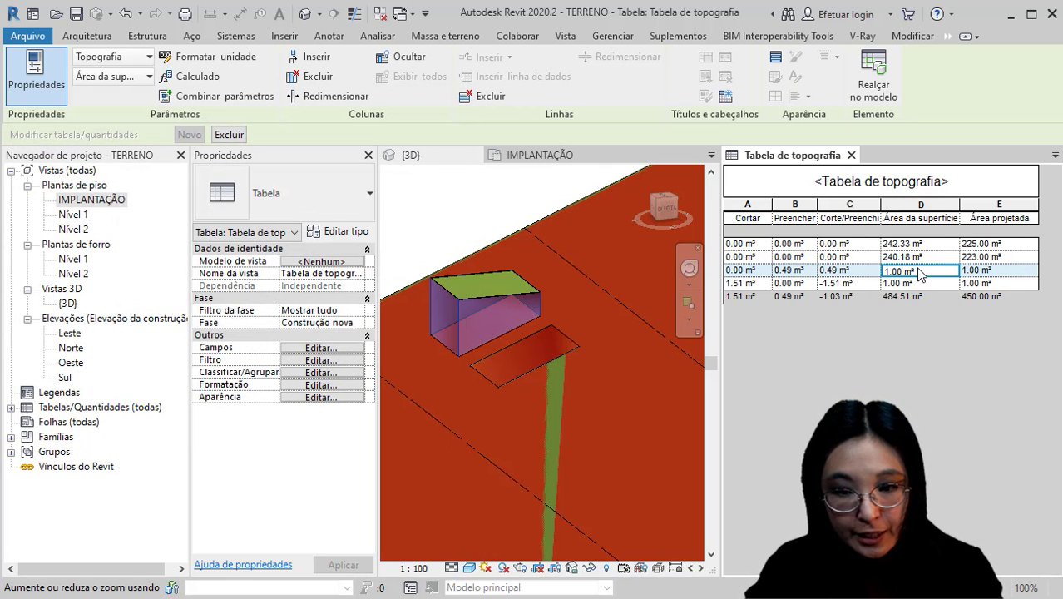
left_click(930, 285)
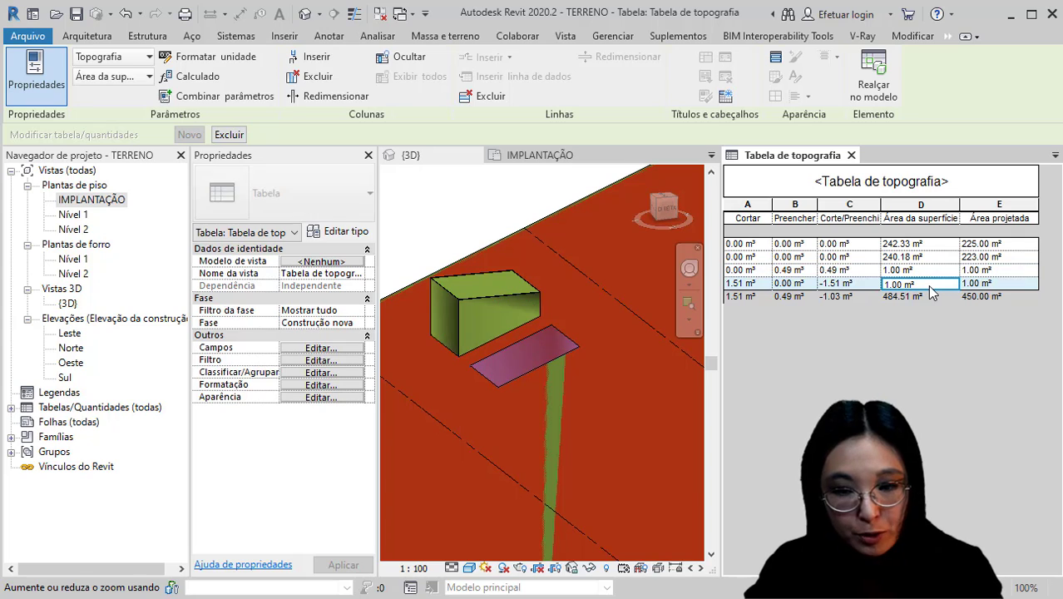
left_click(930, 247)
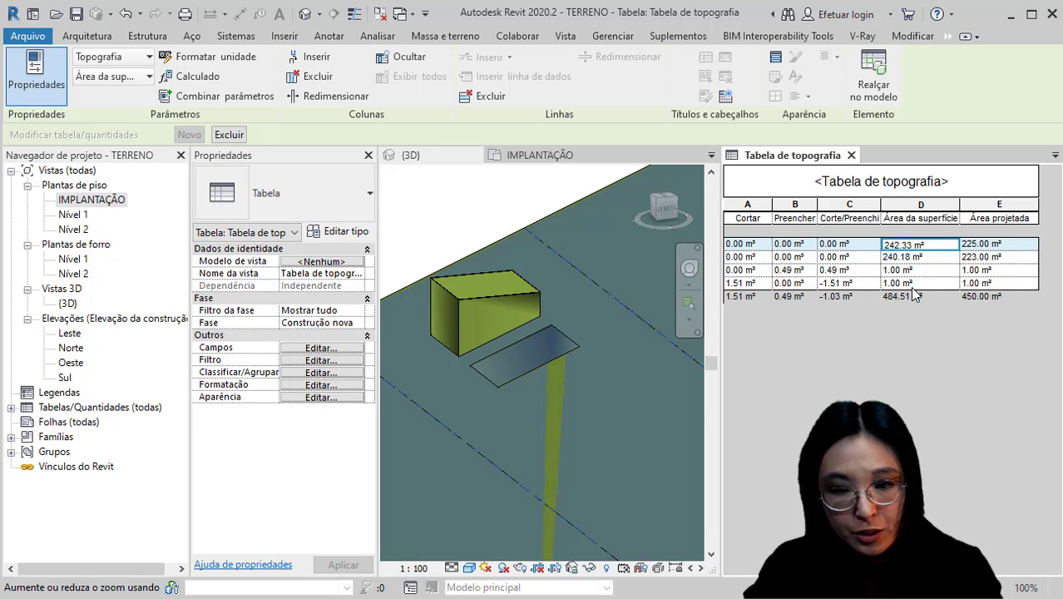
key("ctrl")
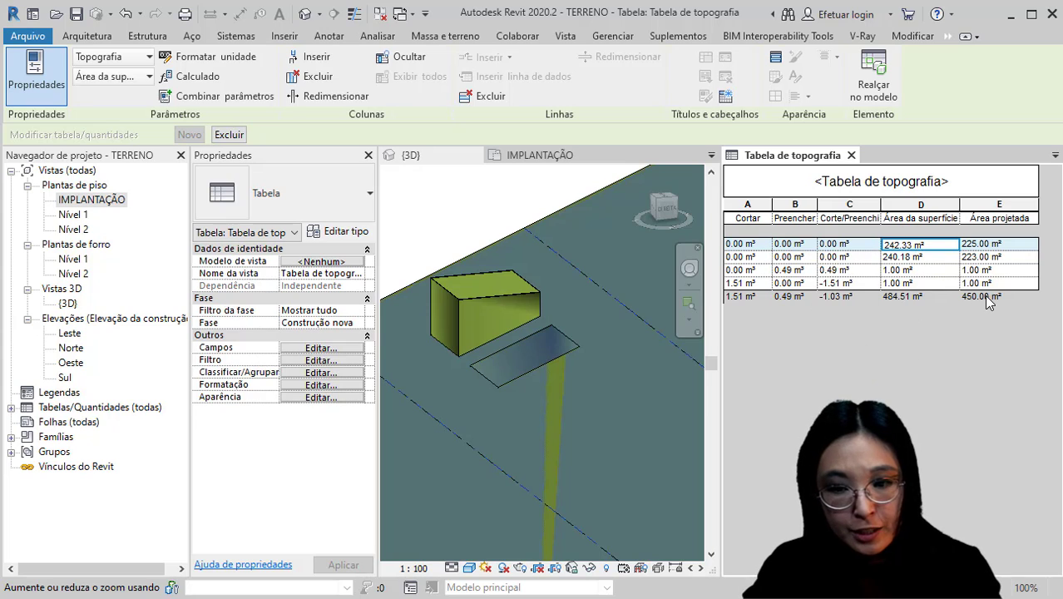
key("ctrl")
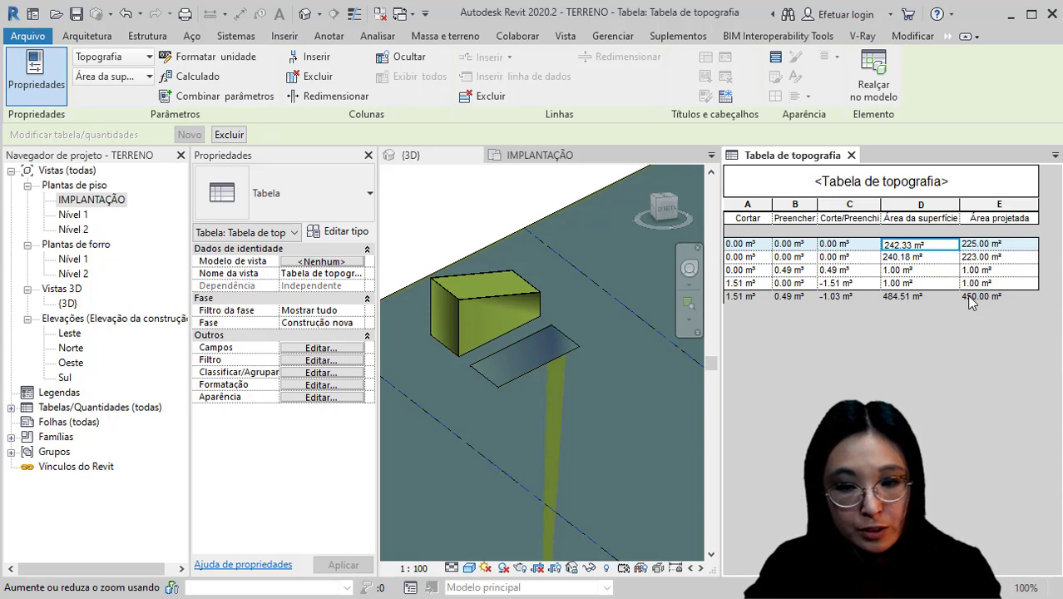
left_click(950, 235)
left_click(932, 217)
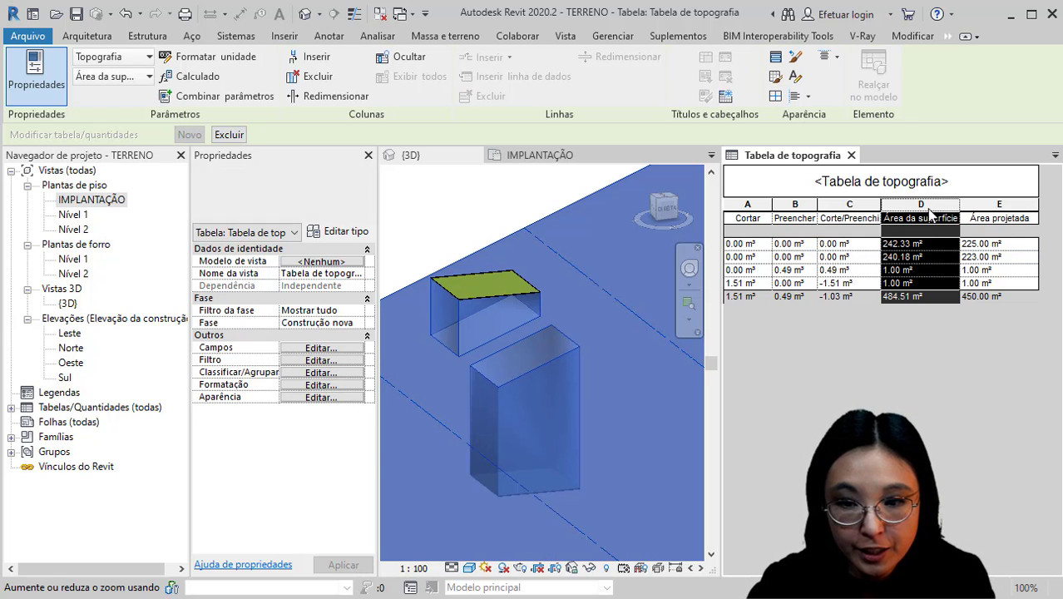
left_click(907, 245)
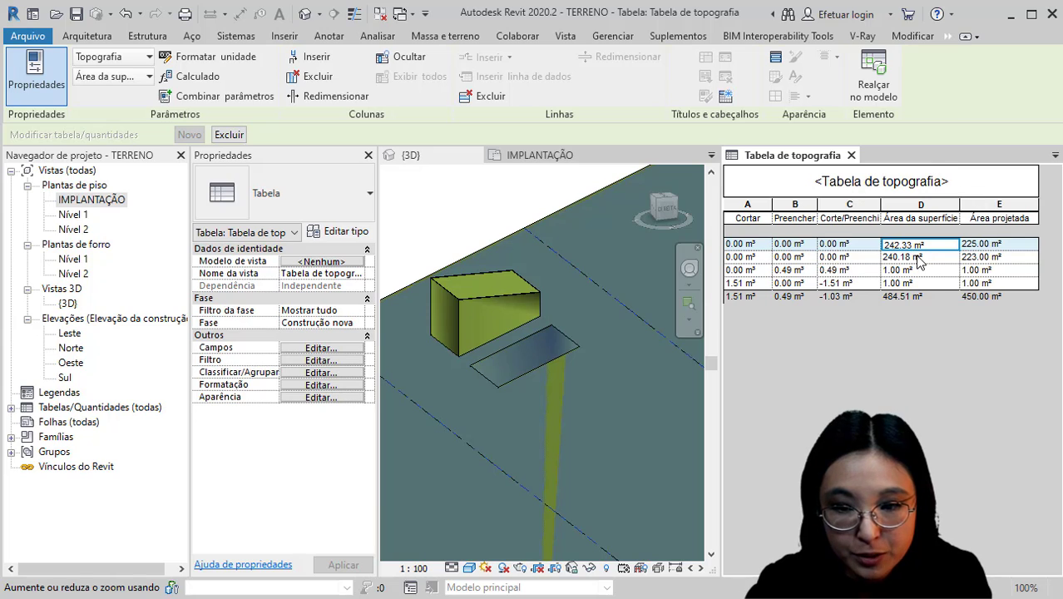
left_click(918, 258)
left_click(918, 270)
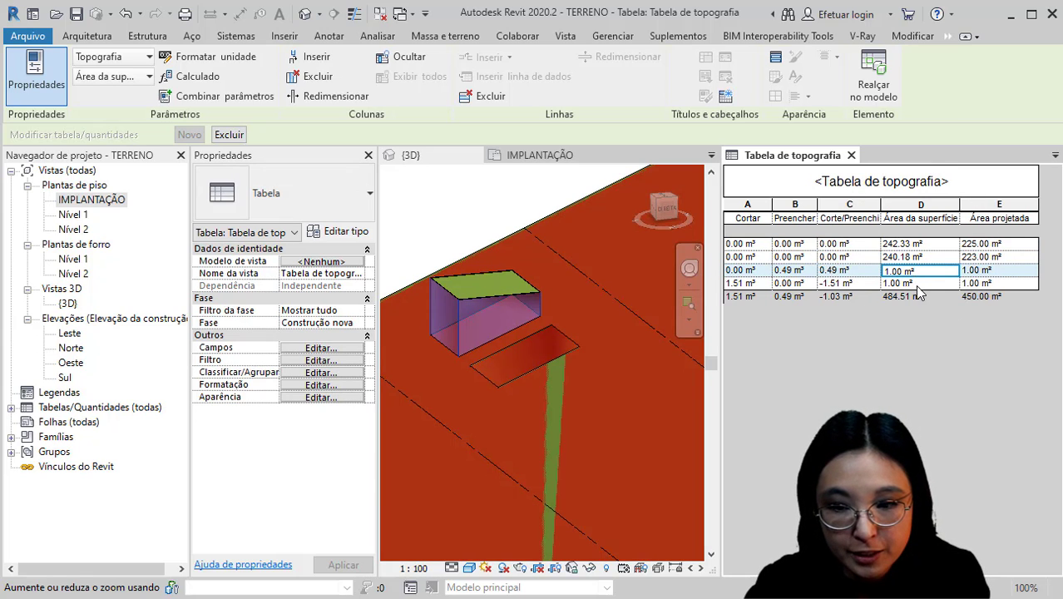
left_click(923, 285)
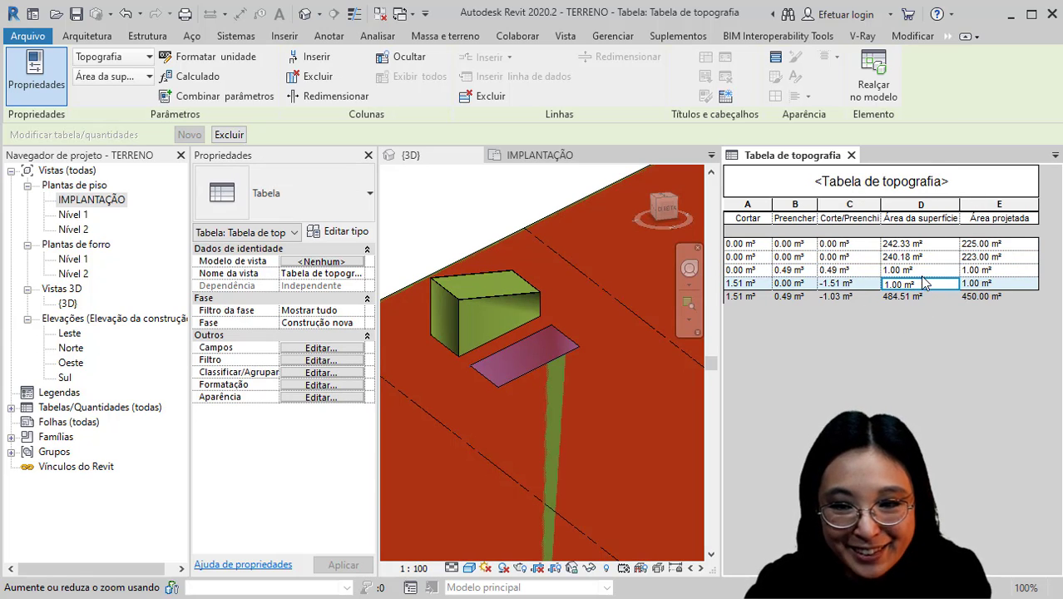
left_click(911, 246)
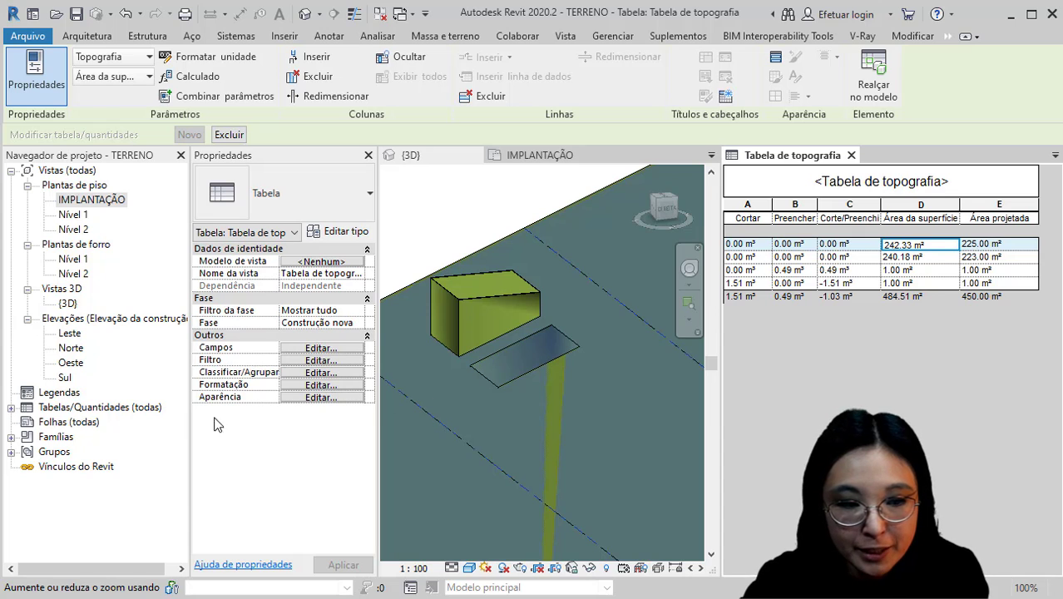
Duplicate the topography schedule and rename the copy SUPERFICIE
left_click(12, 408)
left_click(42, 426)
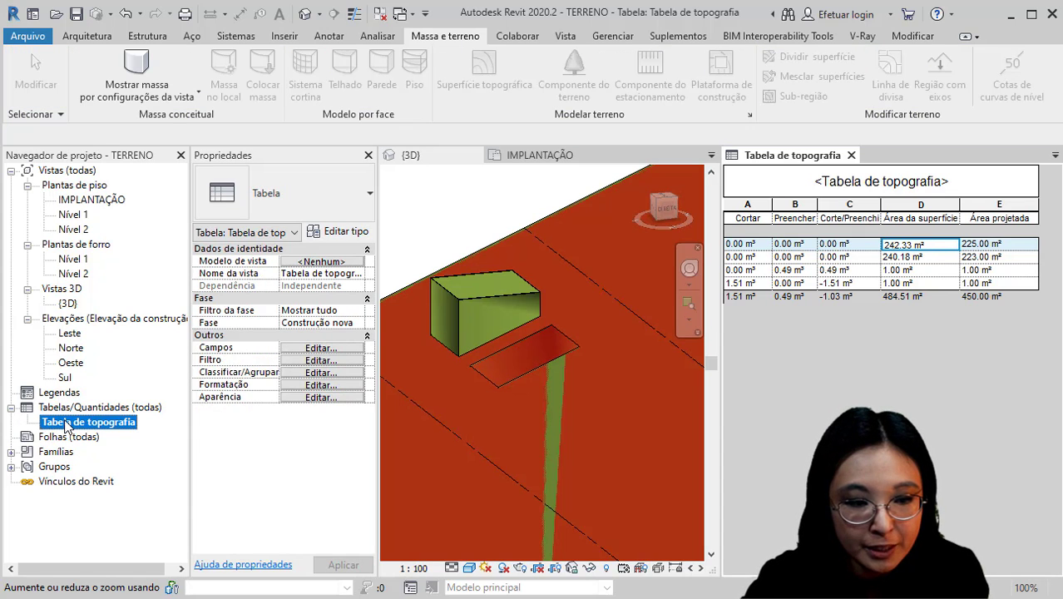
right_click(66, 422)
mouse_move(233, 176)
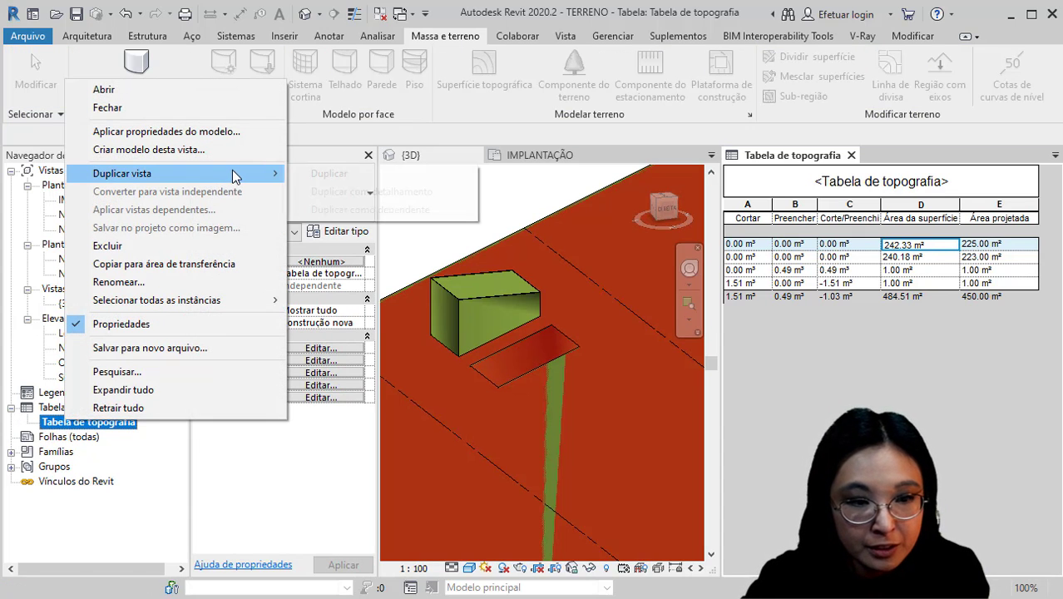
left_click(327, 178)
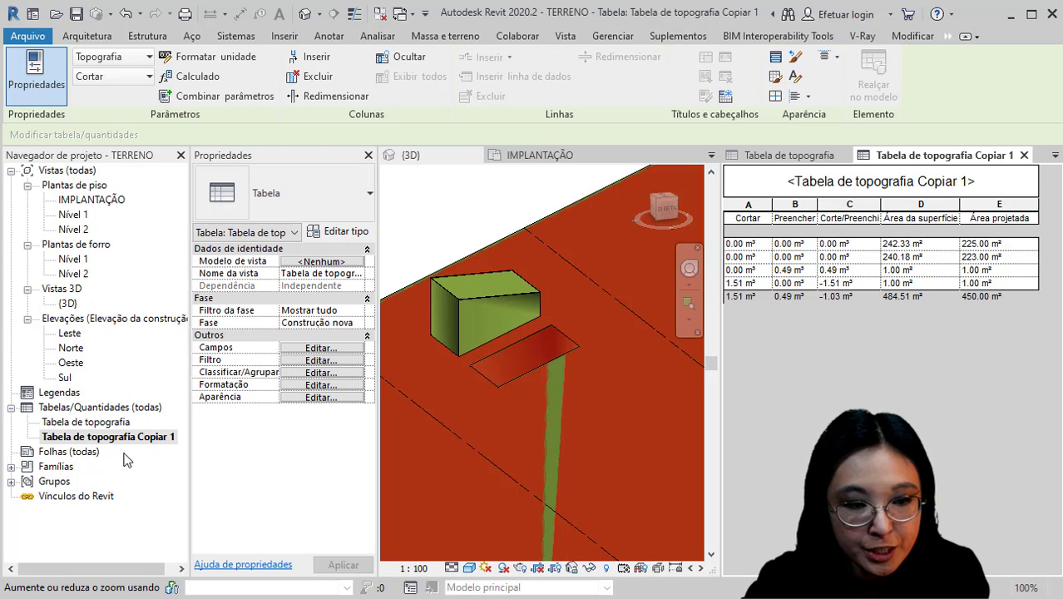
left_click(158, 441)
left_click(154, 441)
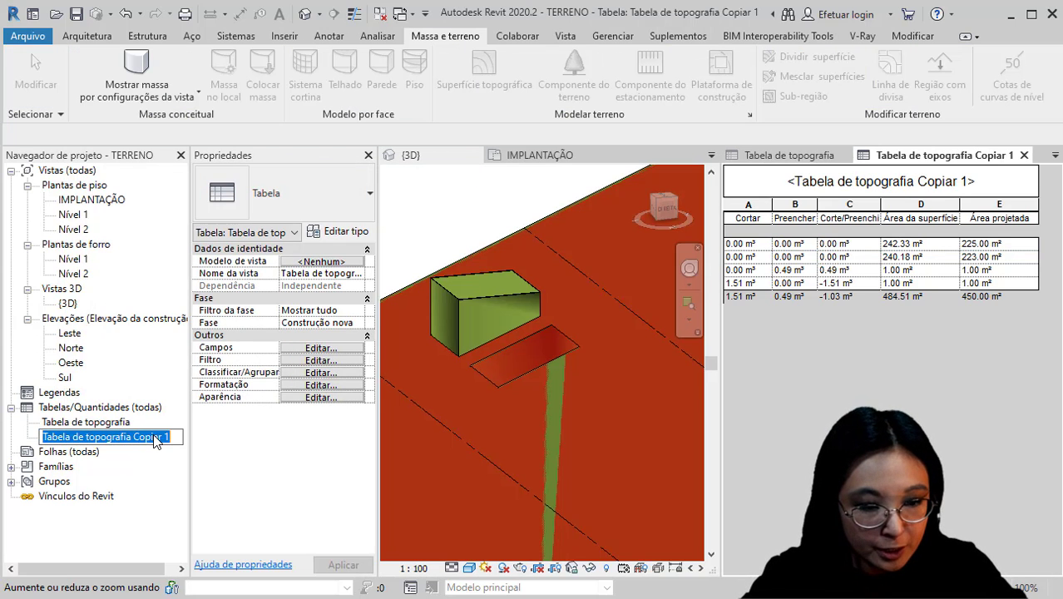
type("SUPERFICIE")
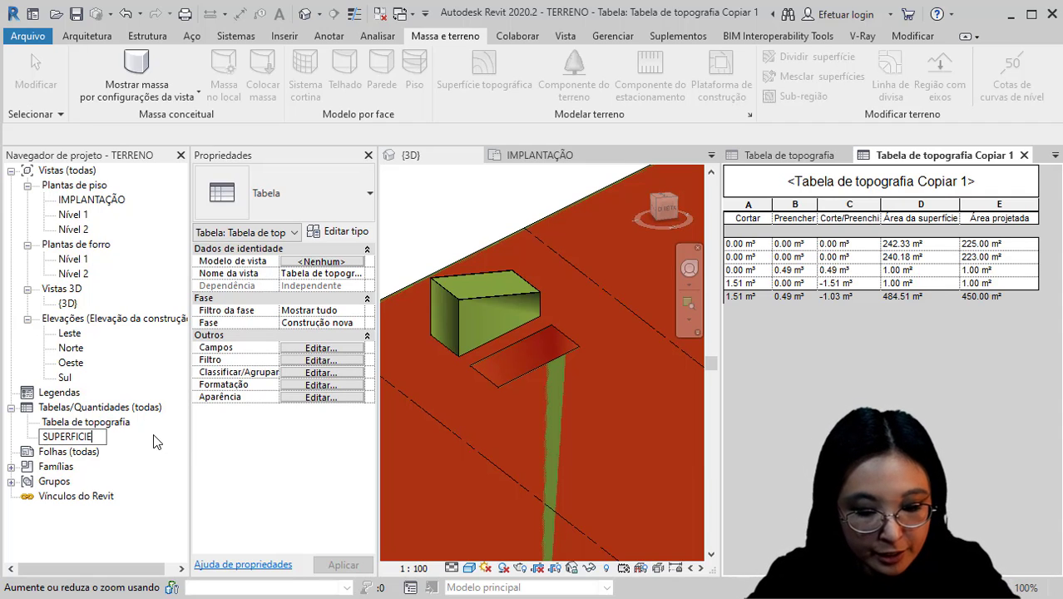
key("Return")
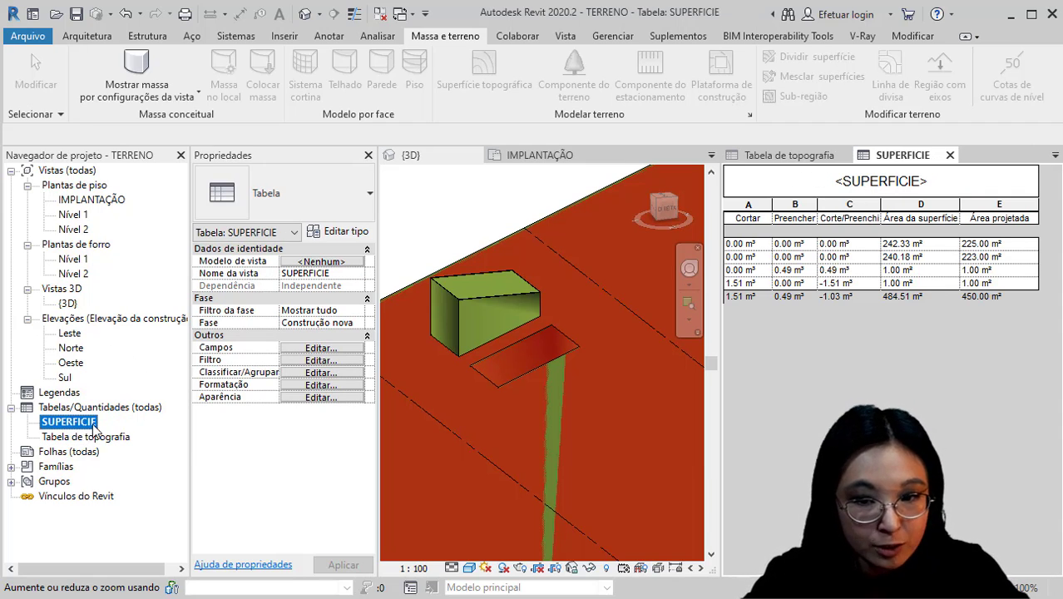
Delete the Cortar, Preencher and Corte/Preenchimento columns from the SUPERFICIE schedule
left_click_drag(848, 205, 763, 212)
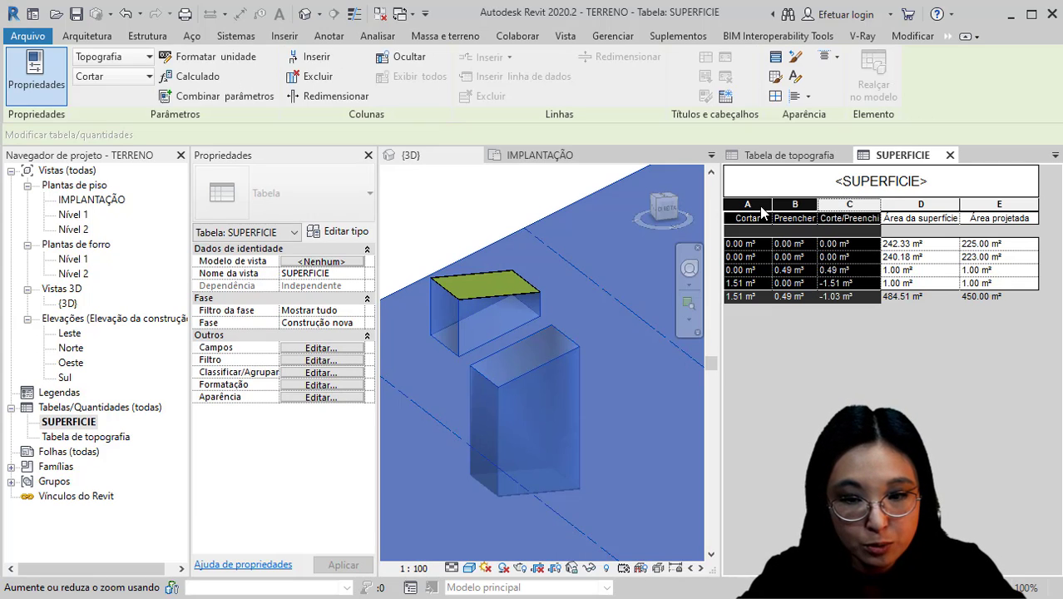
left_click(309, 76)
left_click(768, 248)
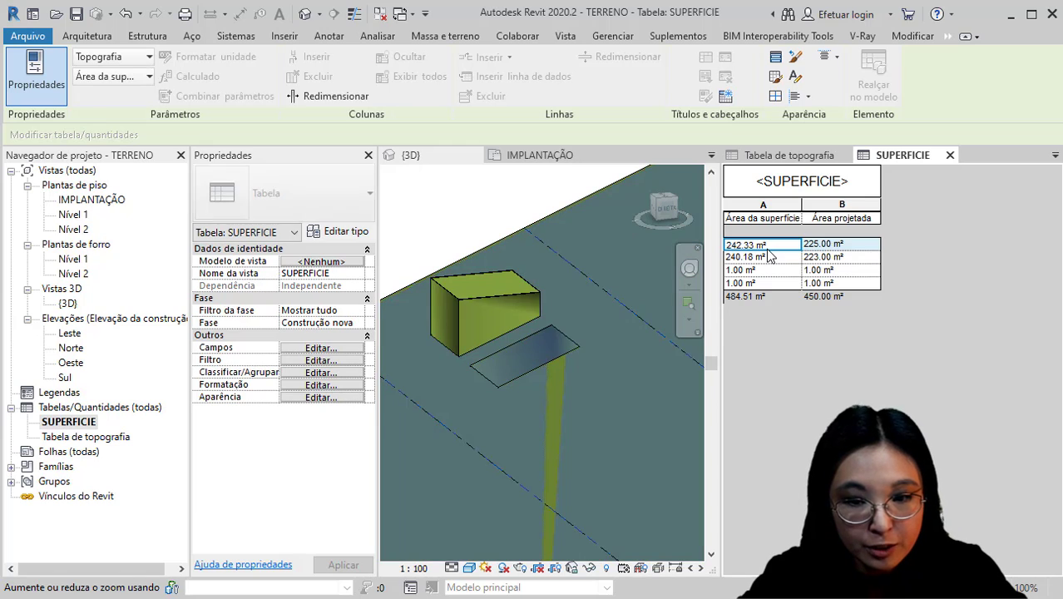
Examine the terrain and pad rows of the SUPERFICIE schedule and the options available for them
left_click(768, 250)
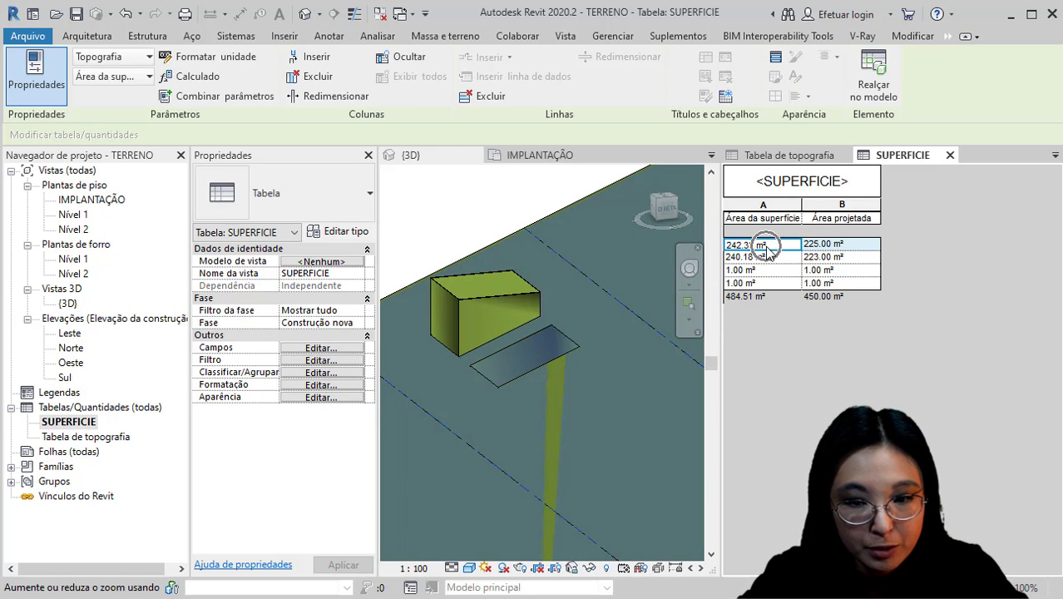
left_click(770, 270)
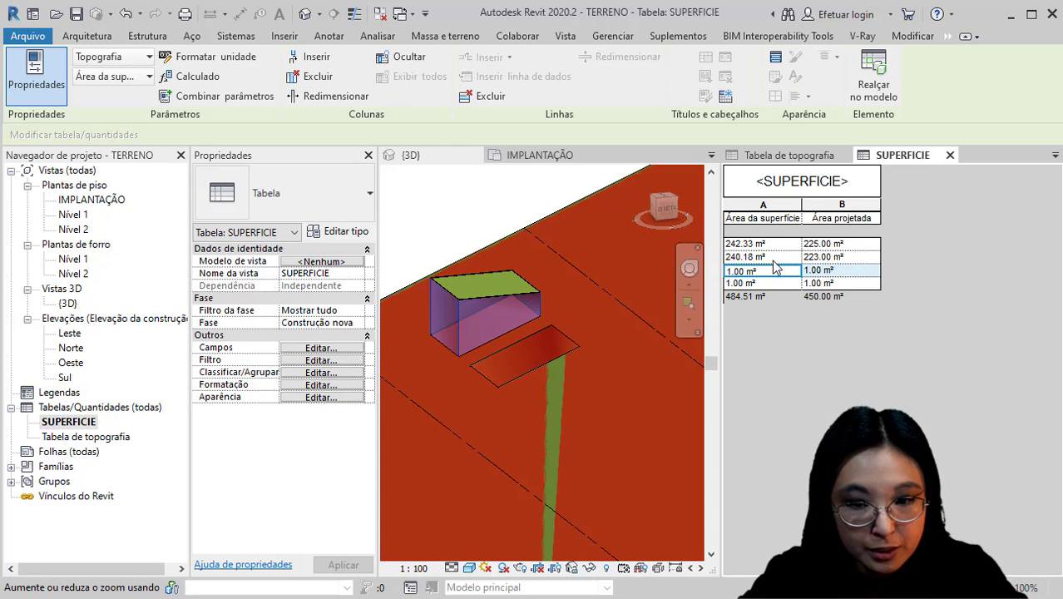
left_click(770, 247)
left_click(768, 255)
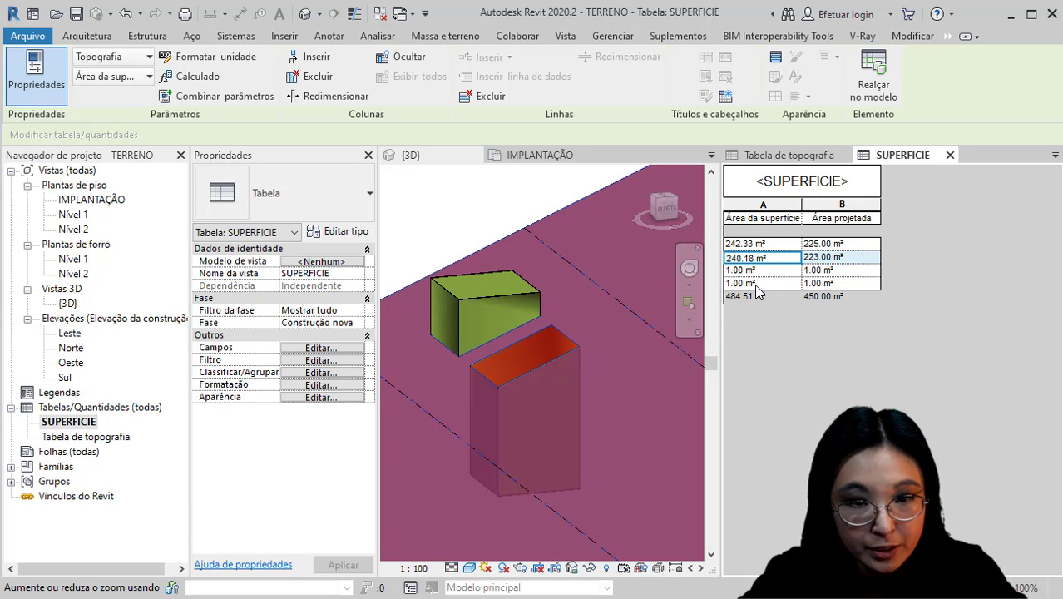
left_click(756, 284, "shift")
left_click(773, 270)
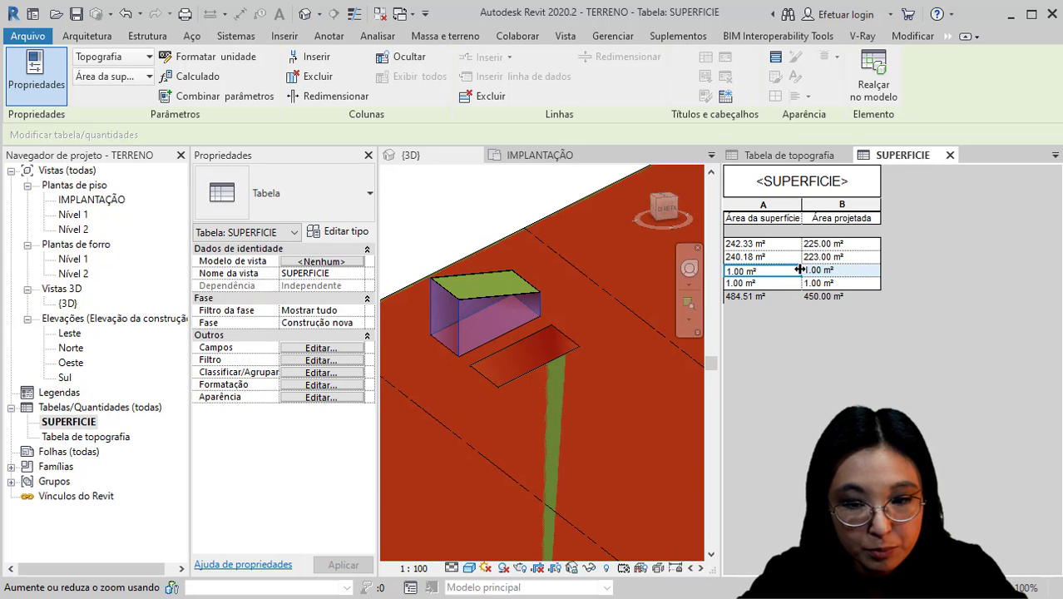
right_click(791, 278)
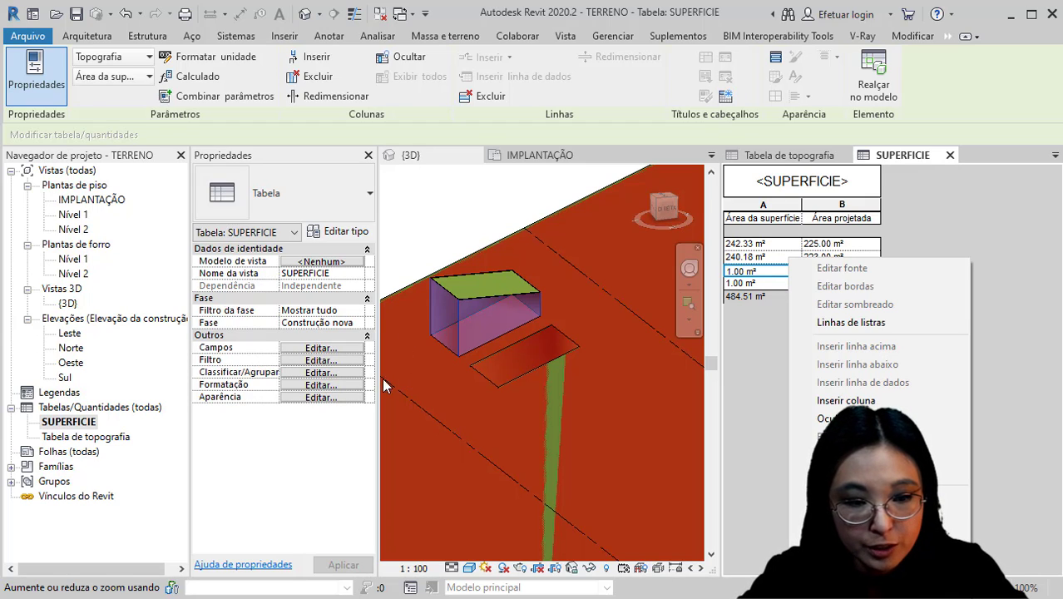
left_click(770, 333)
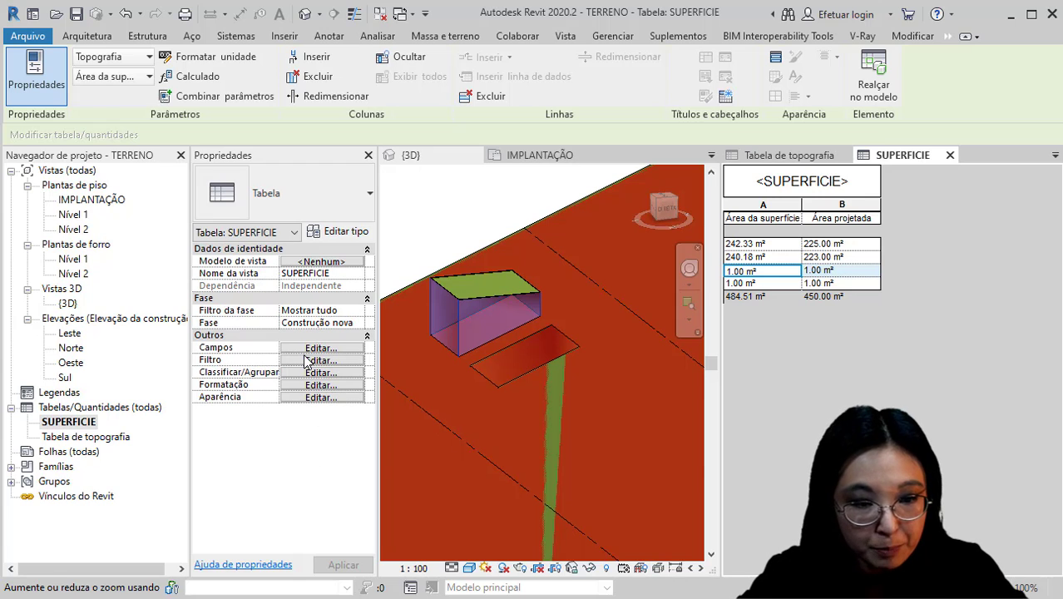
Add the Comentários field to the SUPERFICIE schedule after Área projetada
left_click(314, 348)
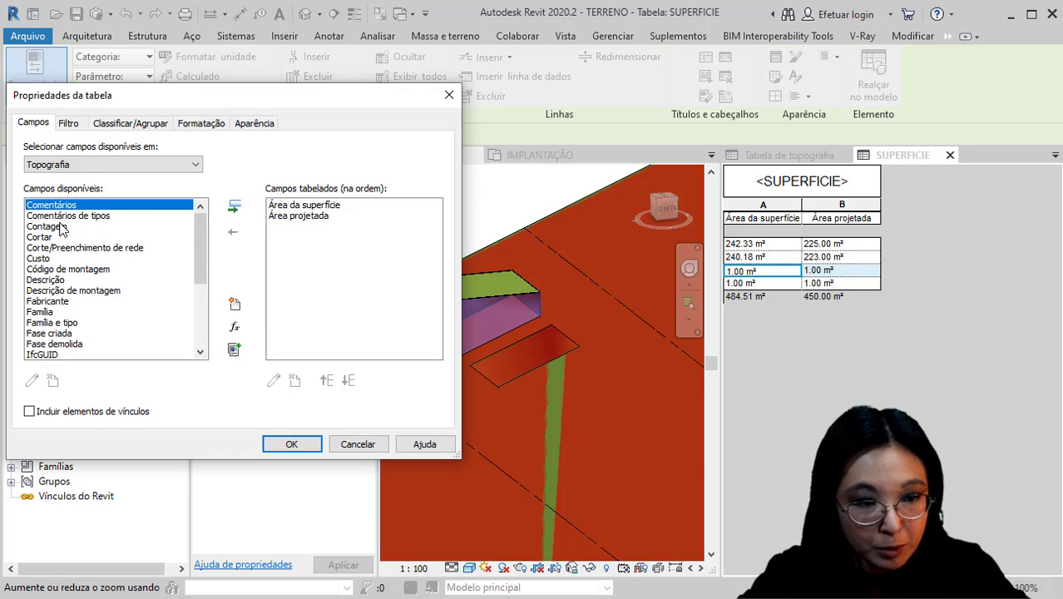
left_click(234, 206)
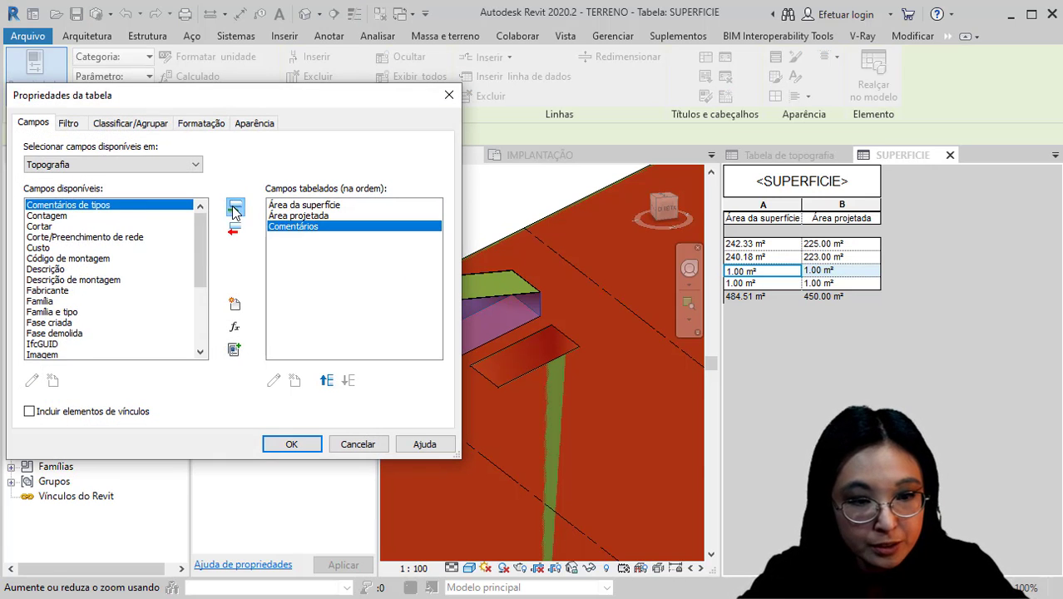
left_click(292, 445)
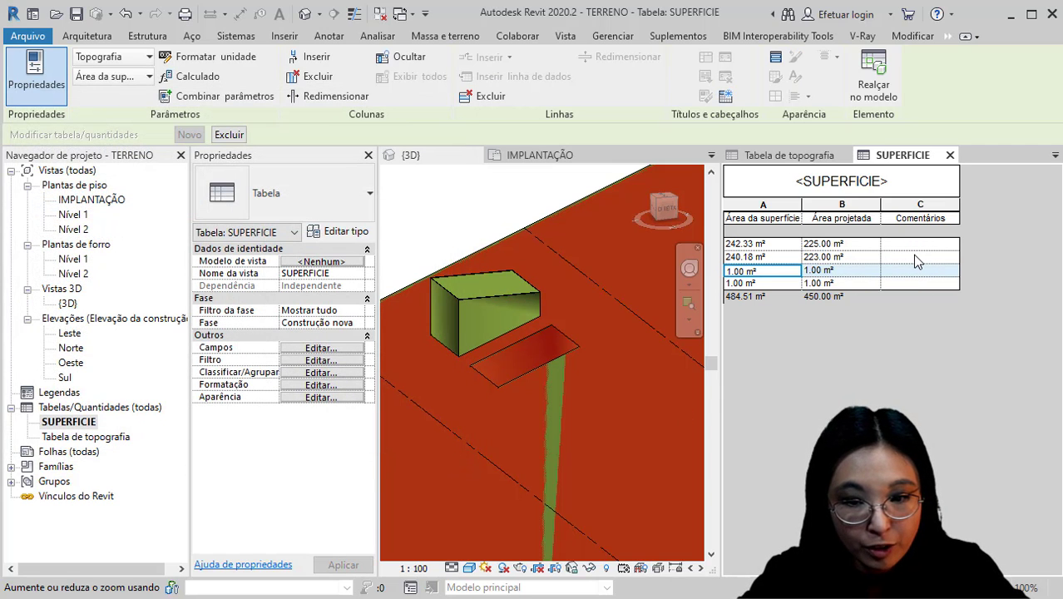
Enter A as the Comentários value for the terrain with 223.00 m² projected area and for both 1.00 m² pads
left_click(912, 257)
left_click(913, 270)
left_click(910, 284)
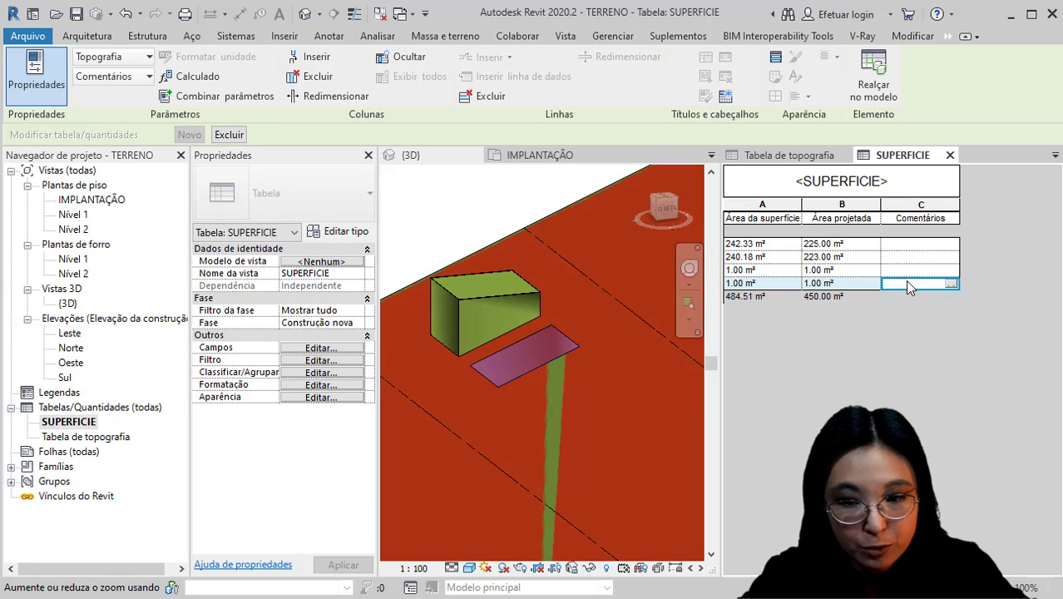
left_click(906, 257)
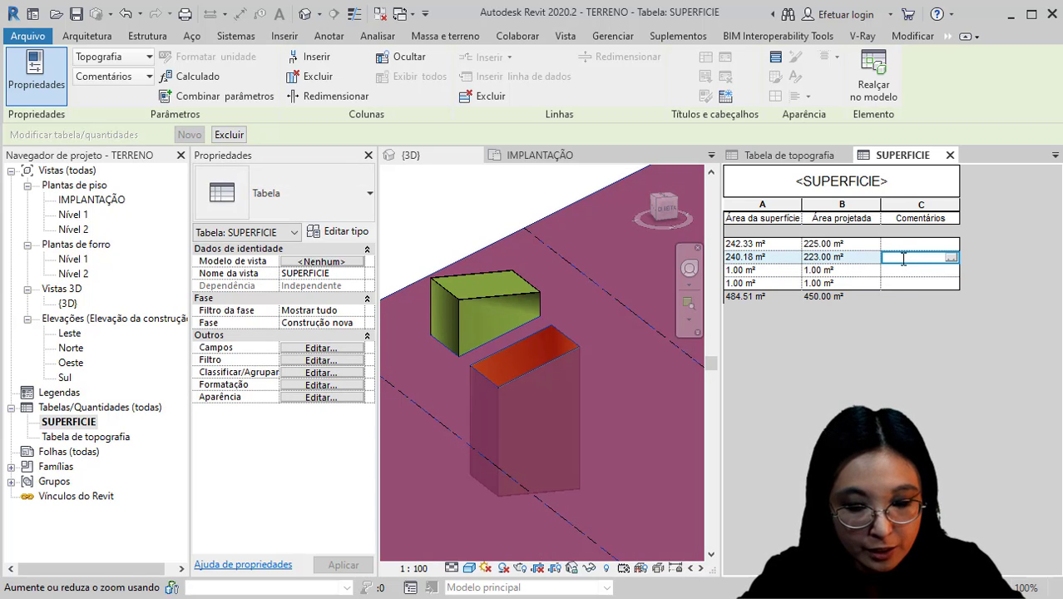
type("A")
left_click(898, 271)
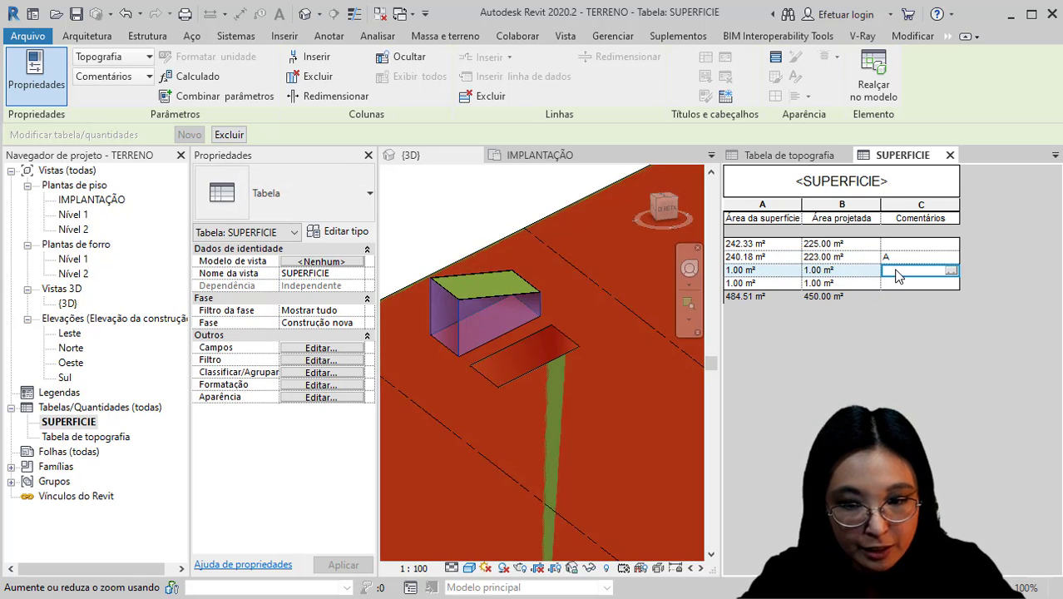
type("A")
left_click(894, 284)
type("A")
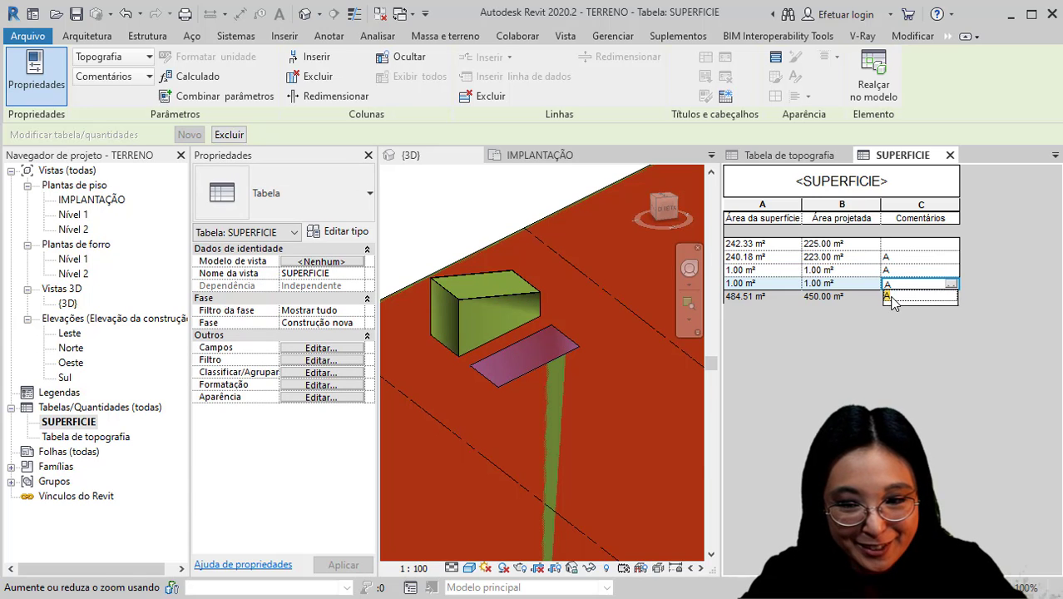
left_click(889, 296)
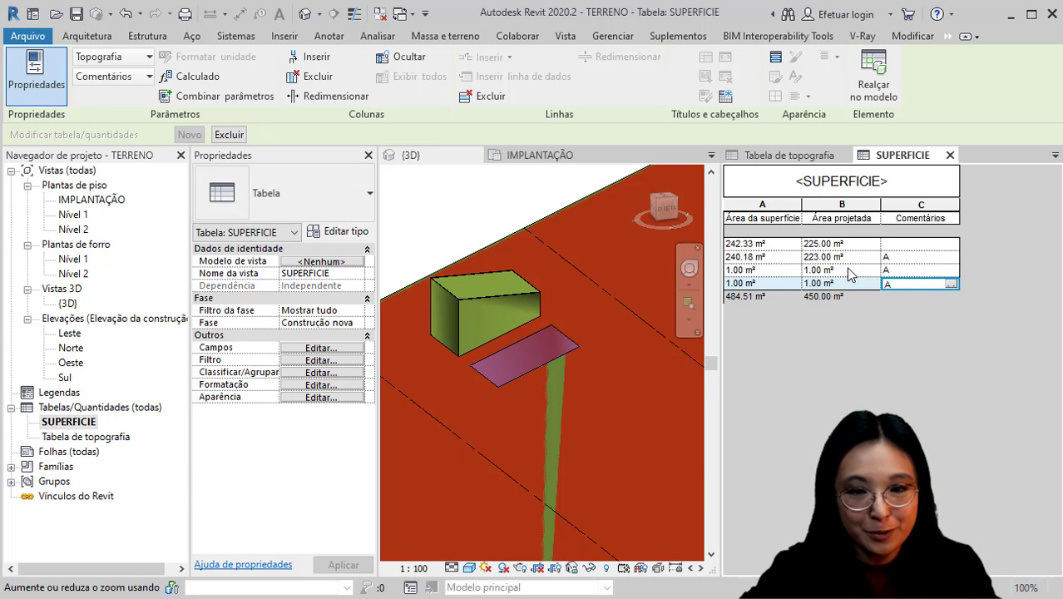
Filter the SUPERFICIE schedule to rows where Comentários is não igual to A
left_click(325, 360)
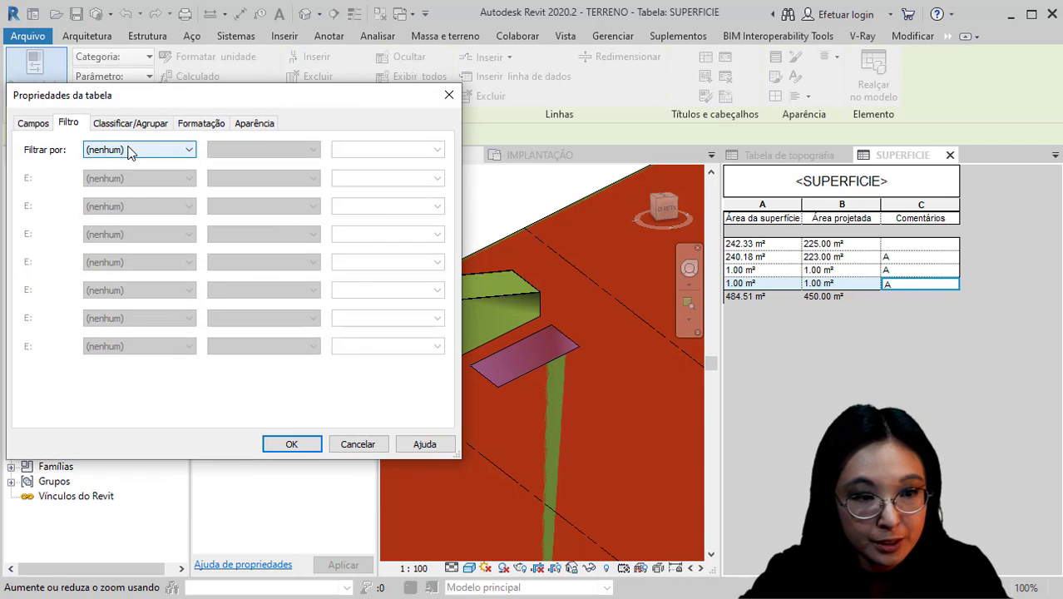
left_click(130, 150)
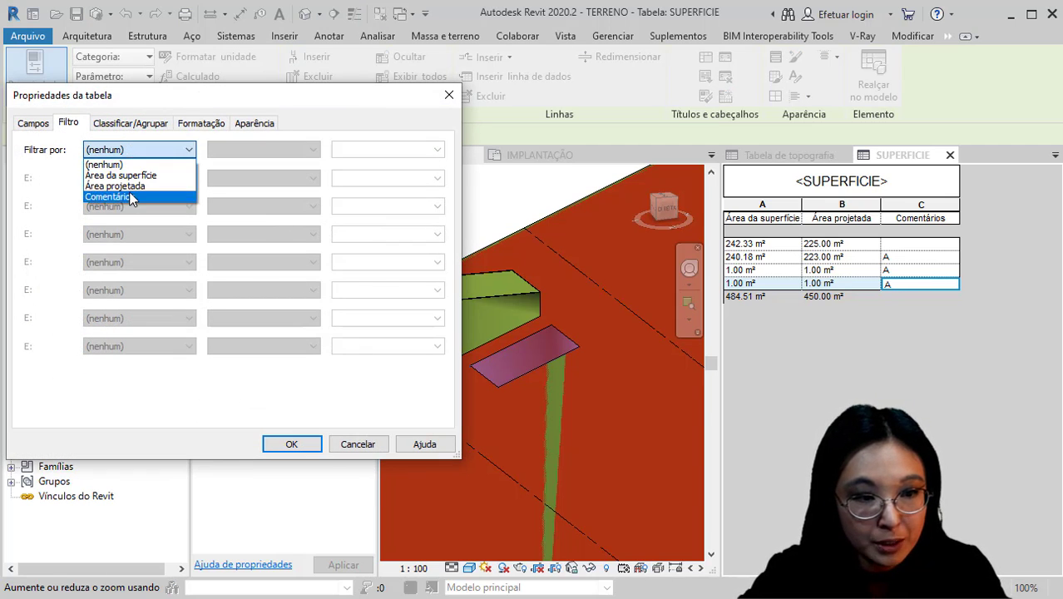
left_click(131, 197)
left_click(313, 150)
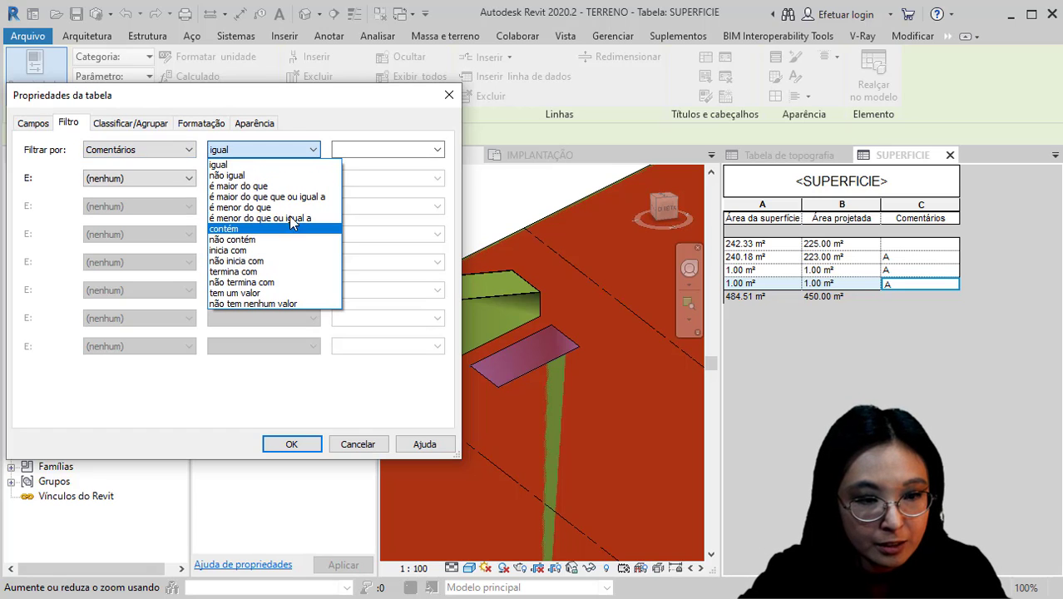
left_click(278, 175)
left_click(368, 149)
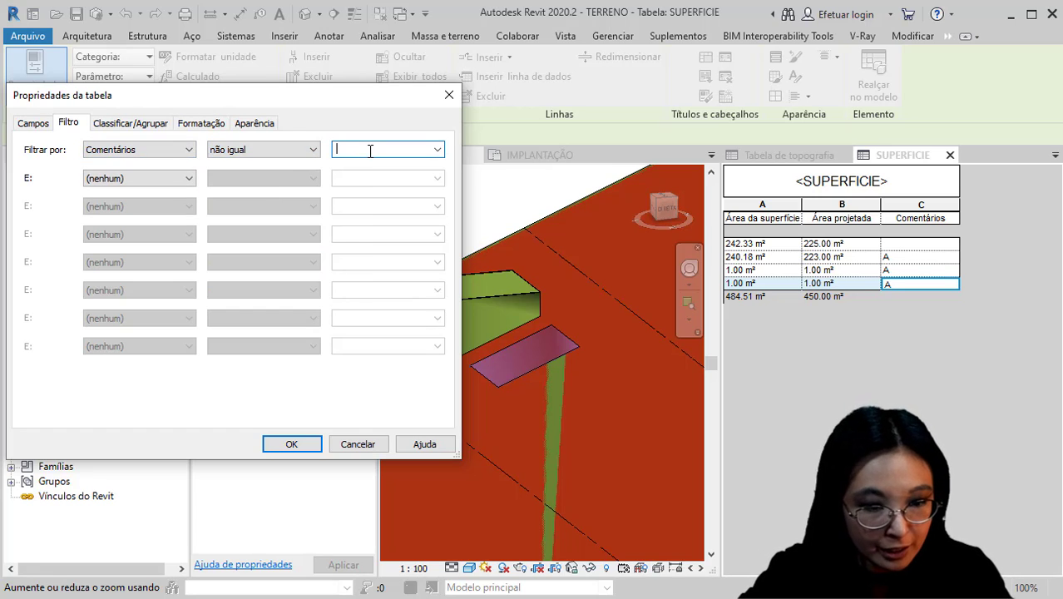
type("A")
left_click(292, 445)
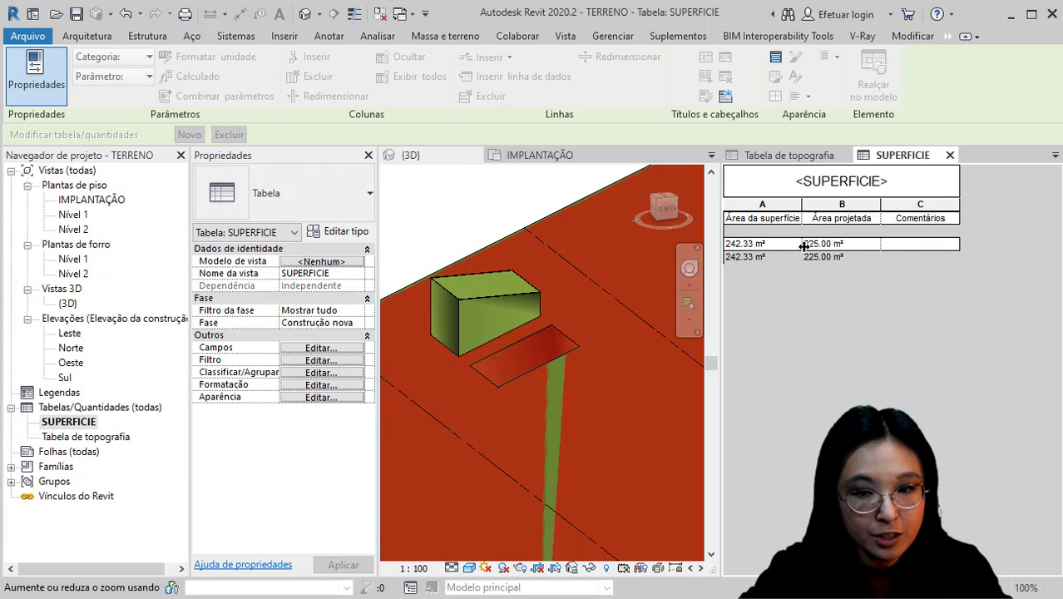
Hide the Comentários column in the SUPERFICIE schedule
left_click(938, 204)
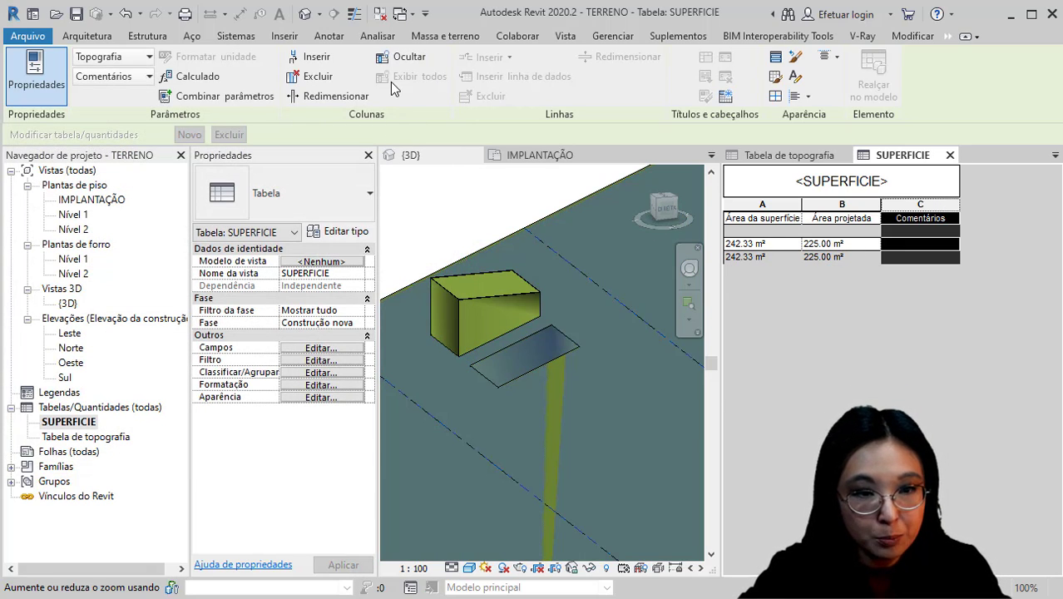
left_click(397, 61)
left_click(835, 259)
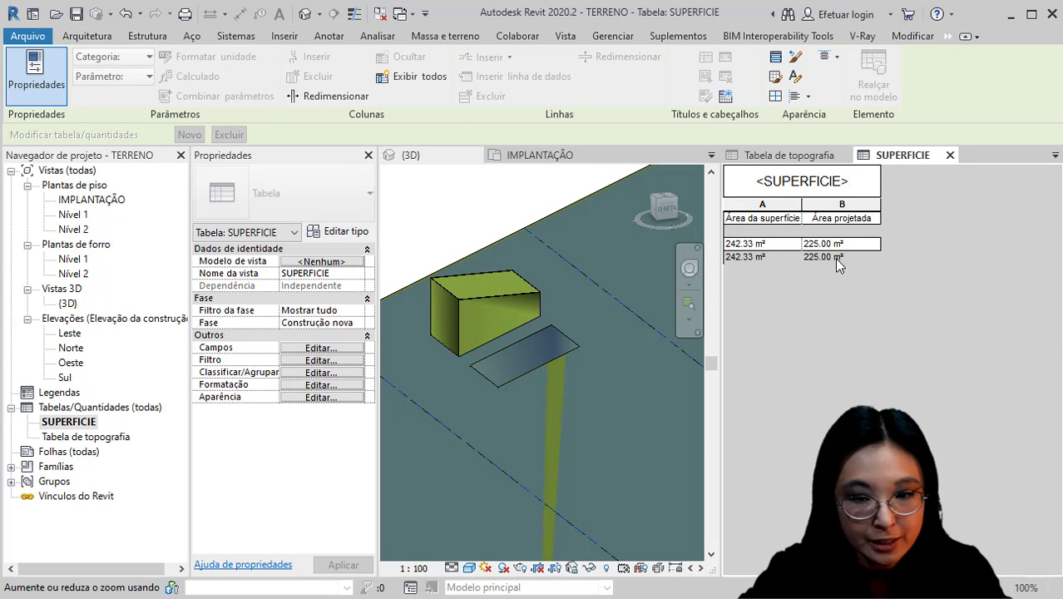
Turn off Total geral in the SUPERFICIE schedule's sorting and grouping settings
left_click(337, 347)
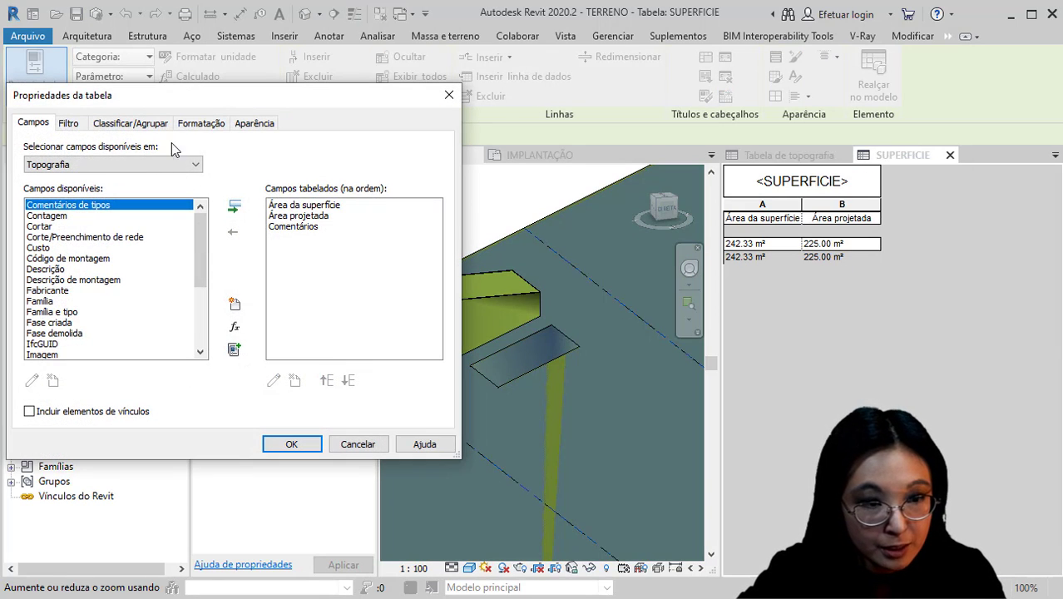
left_click(146, 125)
left_click(30, 349)
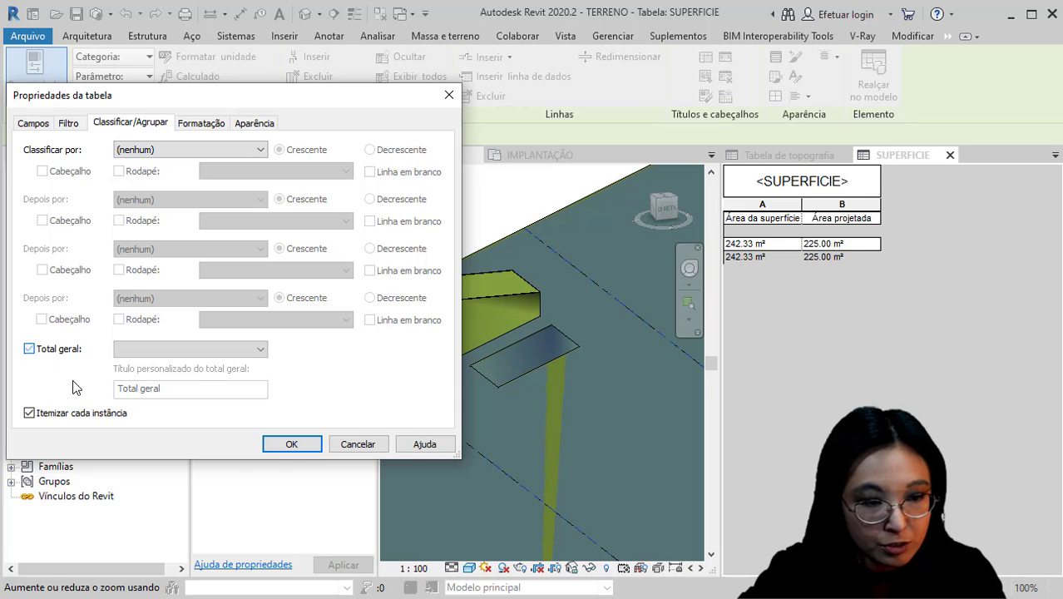
left_click(288, 444)
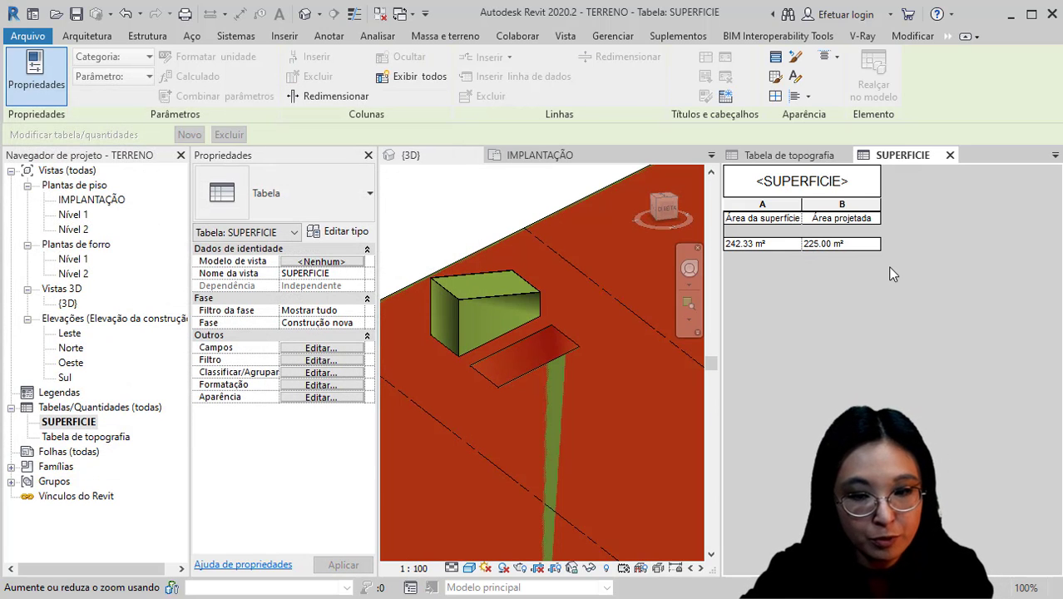
left_click(764, 250)
left_click(833, 247)
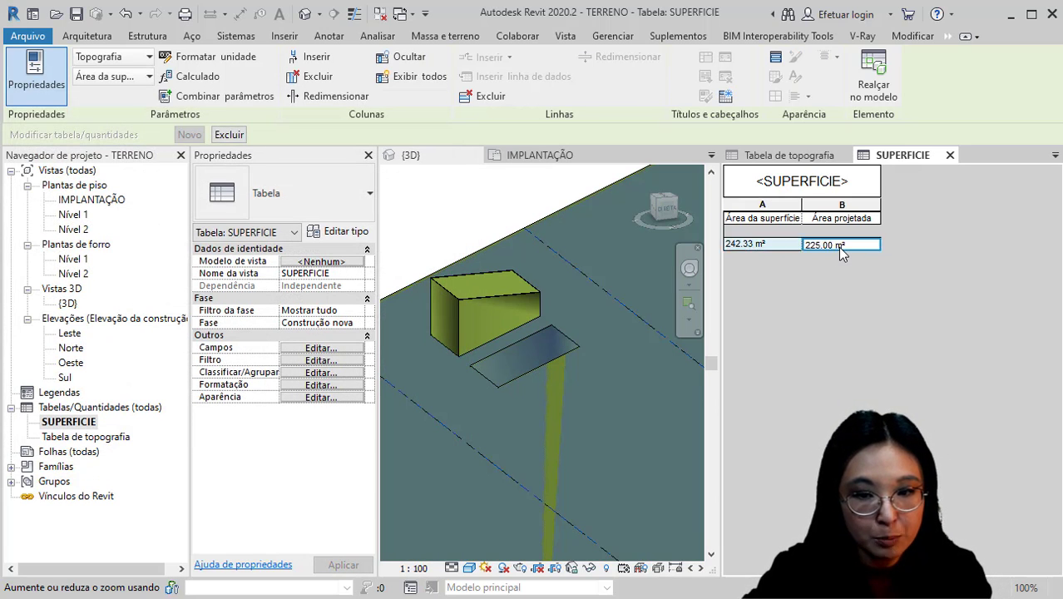
Delete the Área da superfície and Área projetada columns from Tabela de topografia and widen its Preencher column
left_click(92, 438)
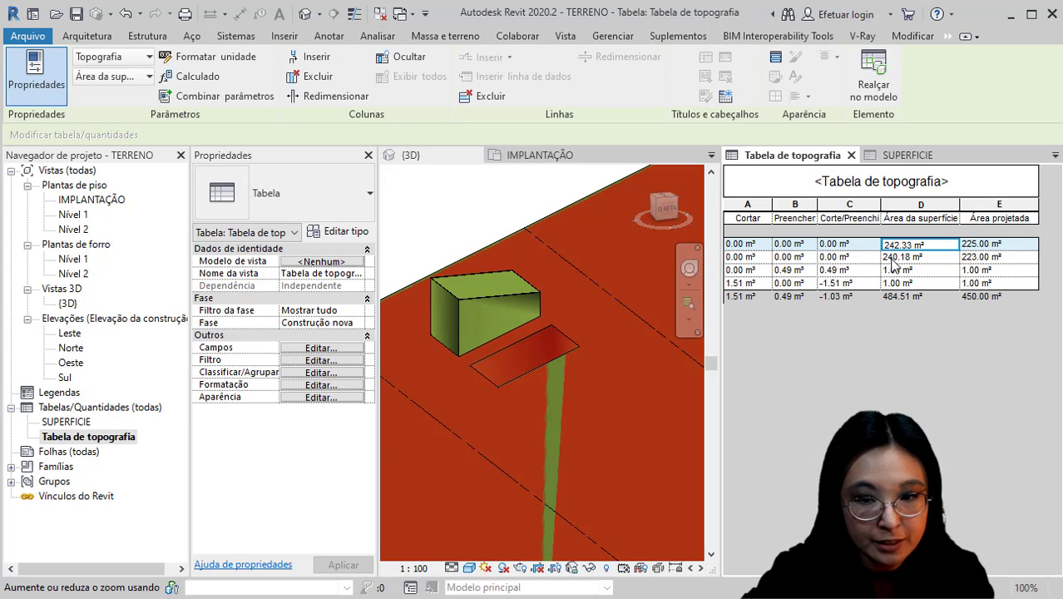
left_click_drag(925, 206, 999, 206)
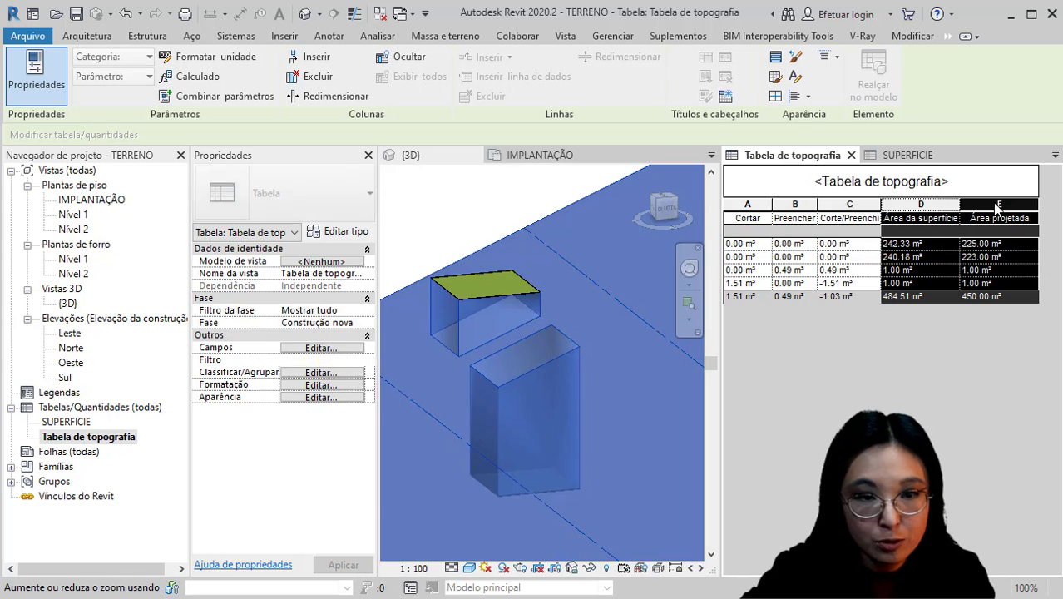
left_click(308, 78)
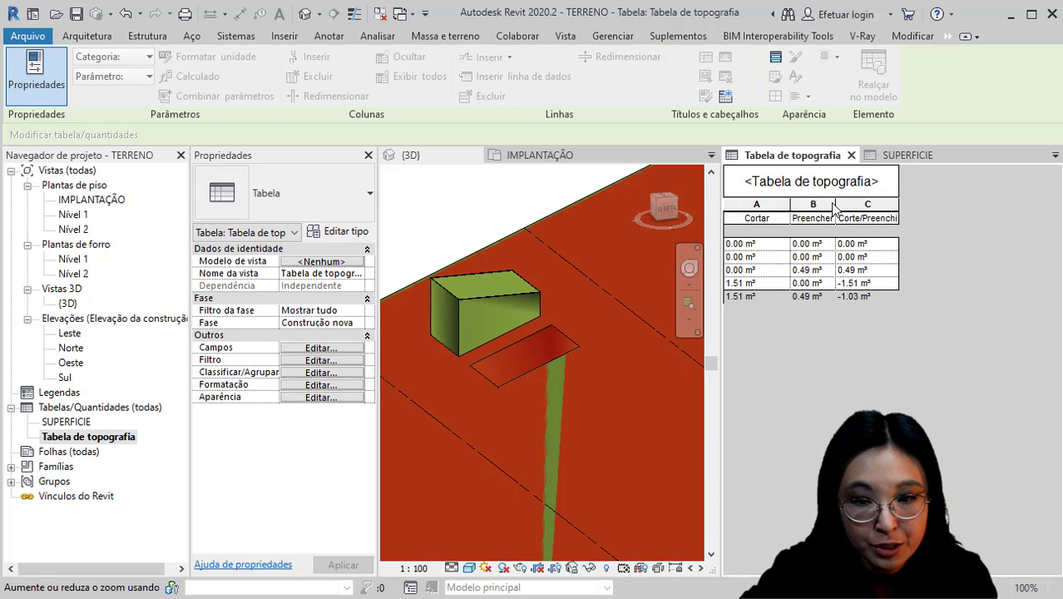
left_click_drag(834, 208, 851, 206)
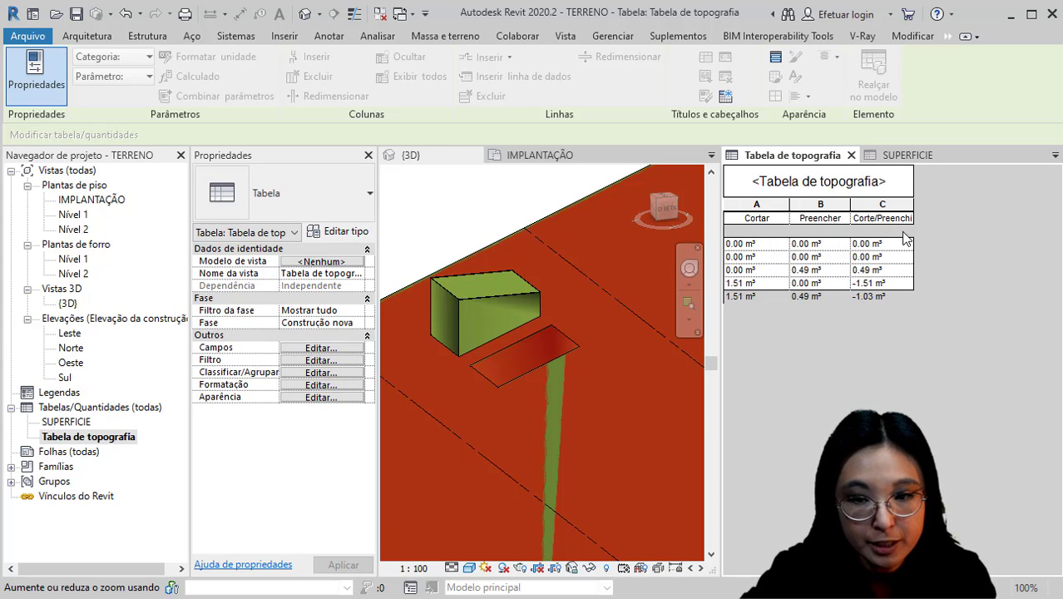
Examine the whole terrain with its pads in the 3D view, along with the view's phase settings
scroll(512, 390, "down", 4)
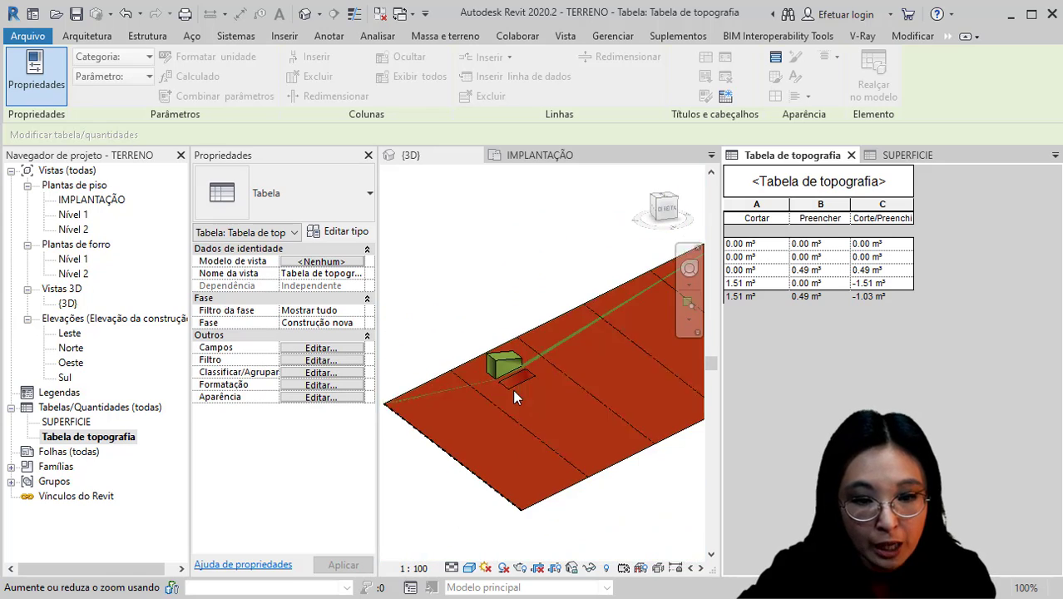
left_click(571, 427)
scroll(590, 388, "down", 1)
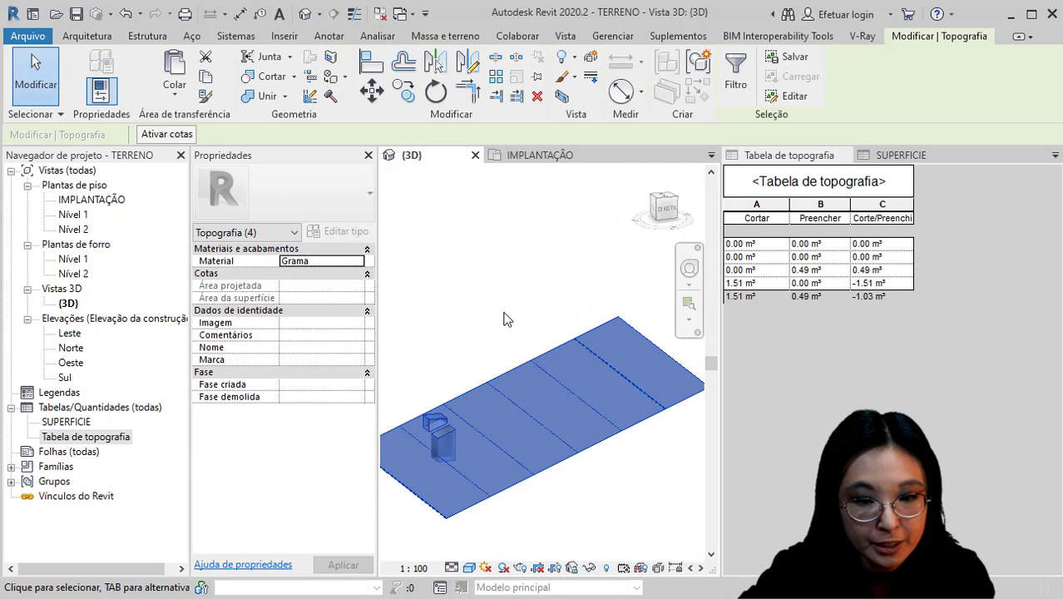
left_click(504, 318)
middle_click_drag(471, 449, 505, 471, "shift")
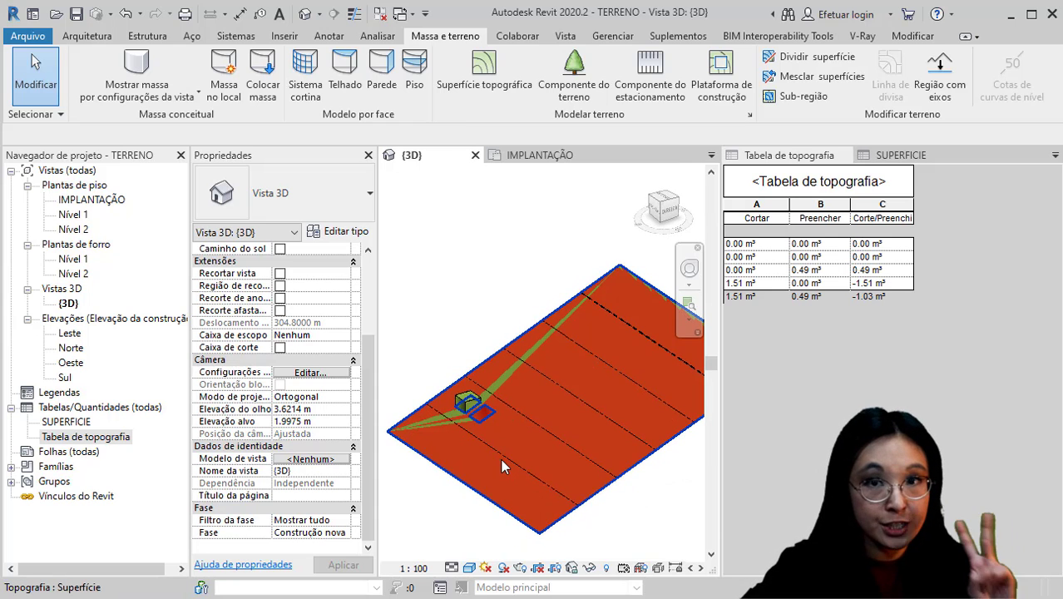
left_click(343, 520)
left_click(341, 532)
scroll(622, 490, "down", 2)
mouse_move(623, 489)
middle_mouse_down("shift")
mouse_move(640, 461)
mouse_move(626, 504)
mouse_move(656, 487)
mouse_move(598, 494)
mouse_move(627, 484)
middle_mouse_up("shift")
scroll(518, 496, "up", 2)
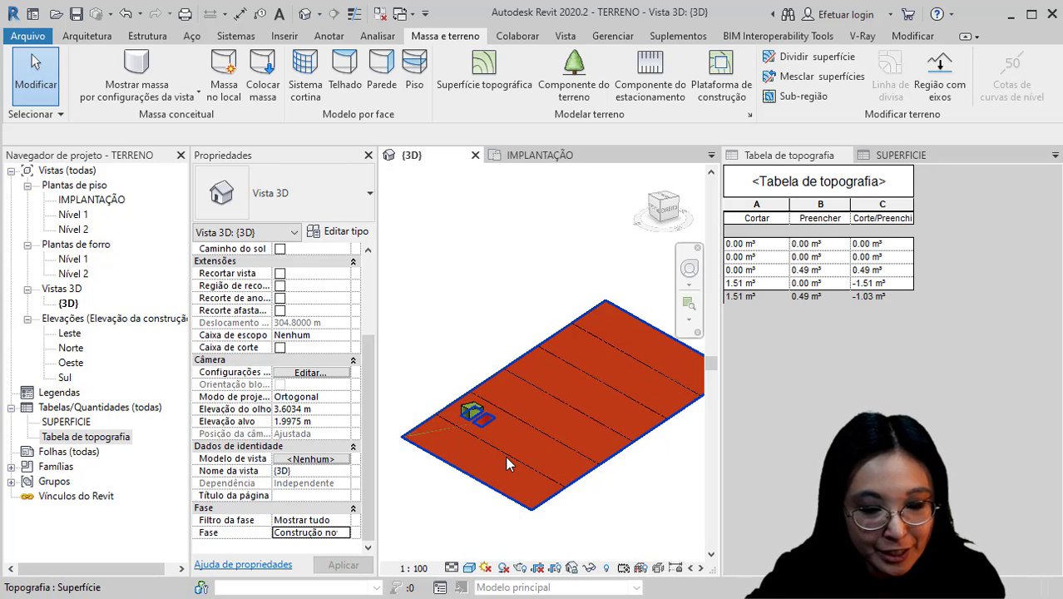
Set the 3D view's phase to Existente
left_click(343, 534)
left_click(343, 533)
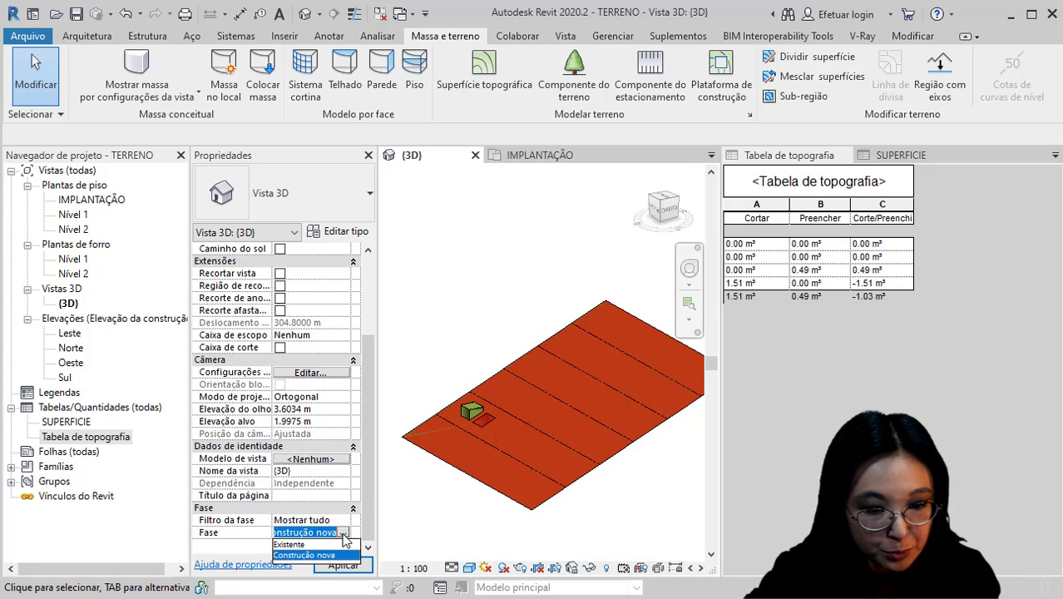
left_click(300, 545)
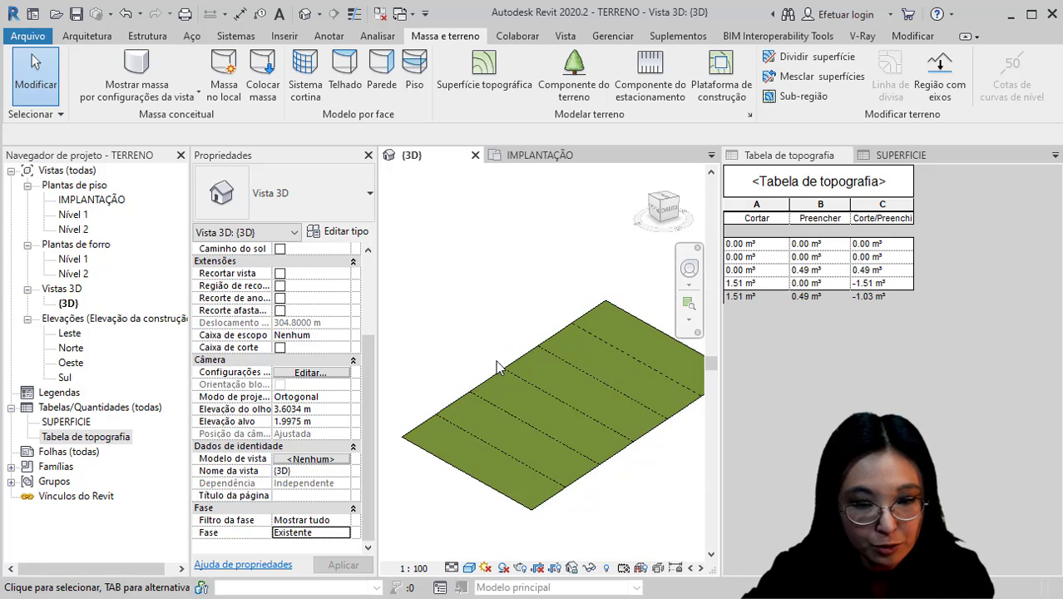
Return the 3D view's phase to Construção nova
left_click(342, 521)
left_click(342, 521)
left_click(343, 534)
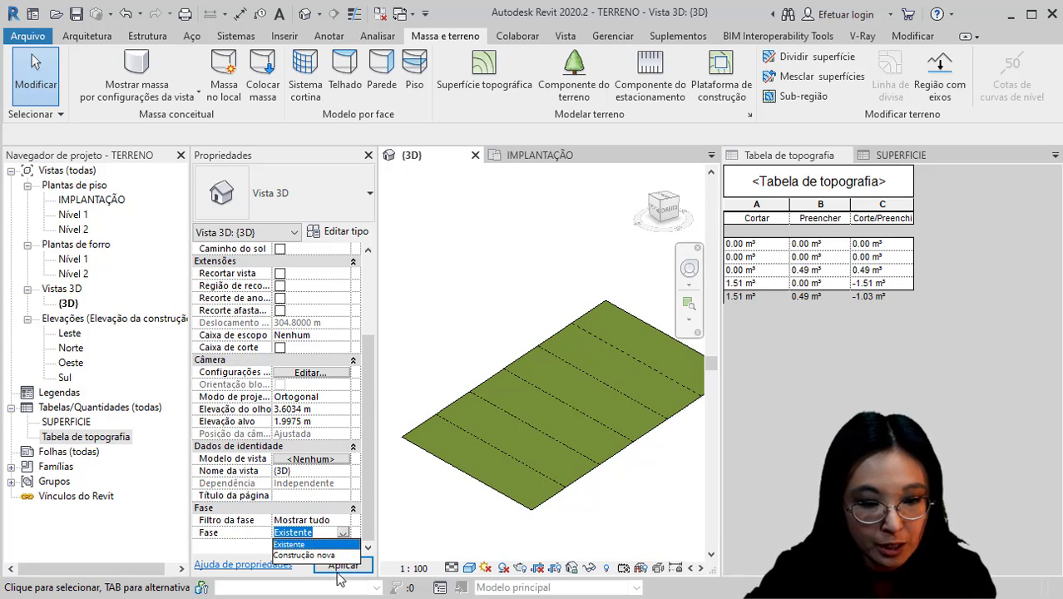
left_click(334, 555)
left_click(331, 566)
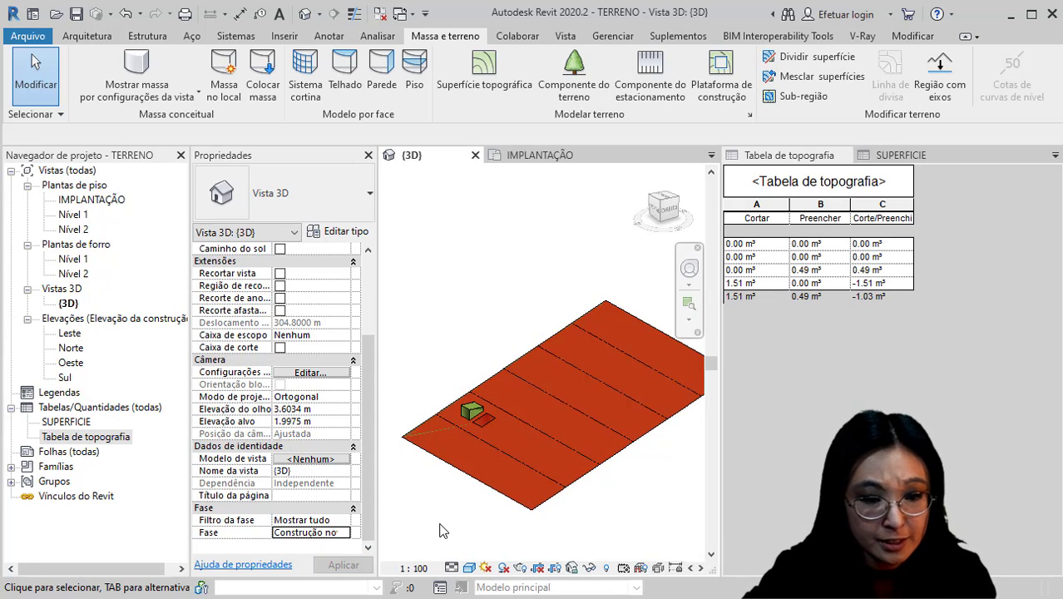
Set the 3D view's phase filter to Mostrar novo and inspect the new terrain and pads from a lower angle
left_click(343, 520)
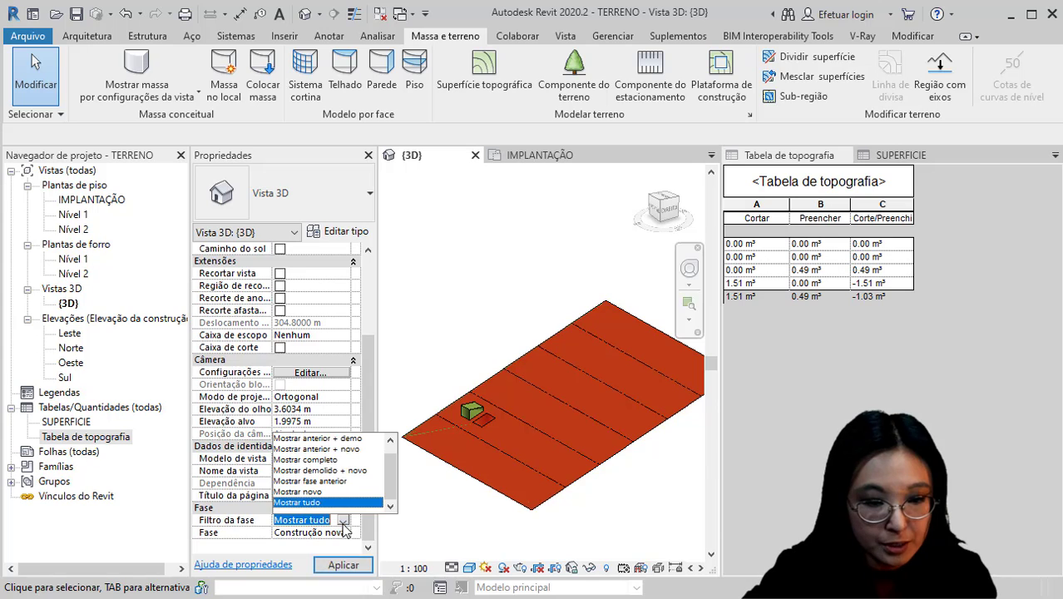
left_click(316, 493)
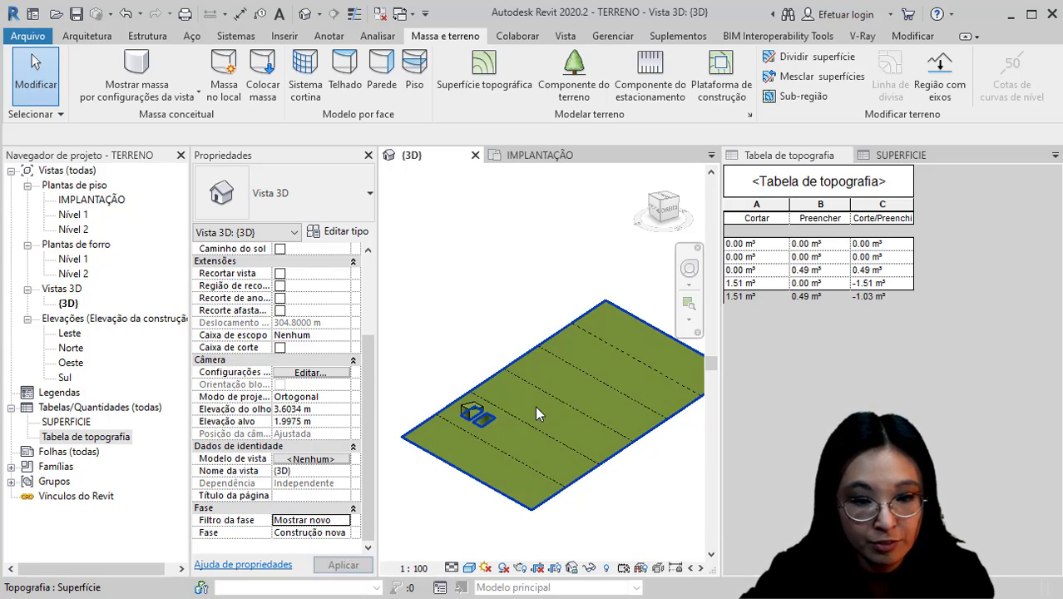
middle_click_drag(618, 519, 608, 475, "shift")
Switch the 3D view's phase to Existente with the Mostrar novo filter kept, and inspect the original terrain
left_click(329, 532)
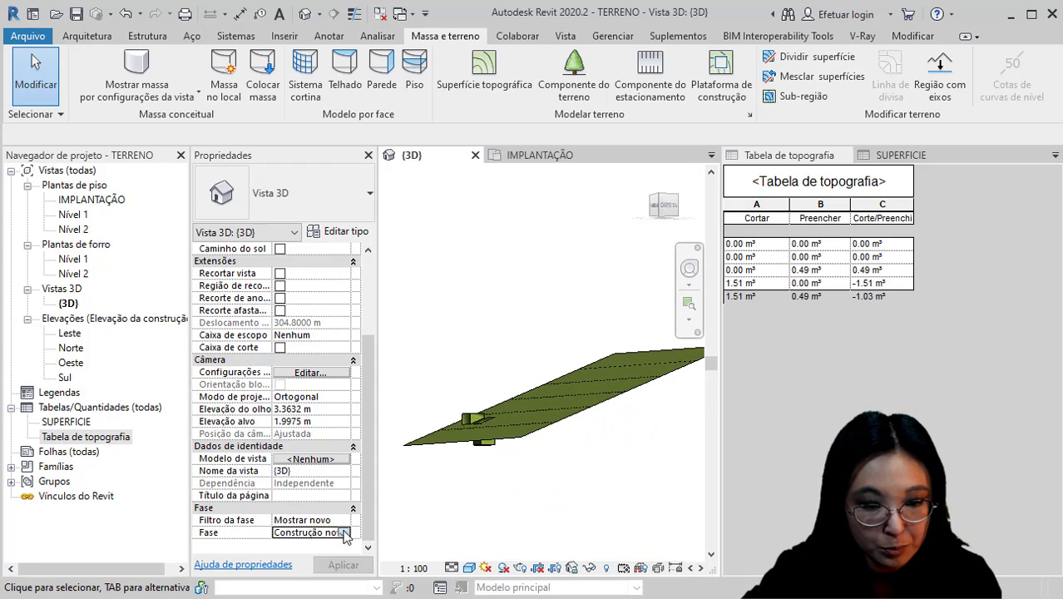
left_click(344, 533)
left_click(288, 545)
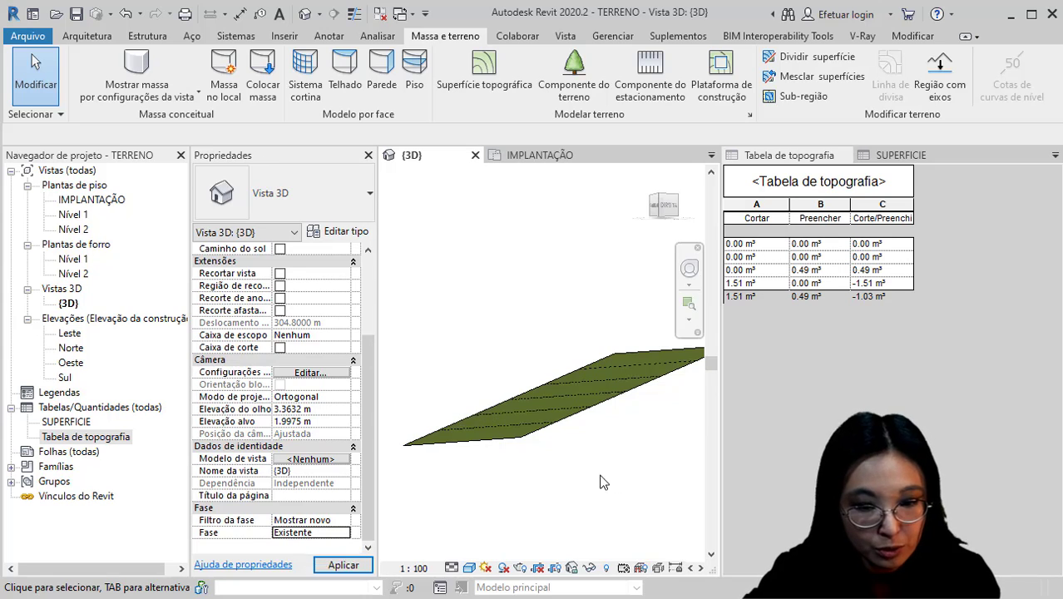
middle_click_drag(500, 491, 485, 452, "shift")
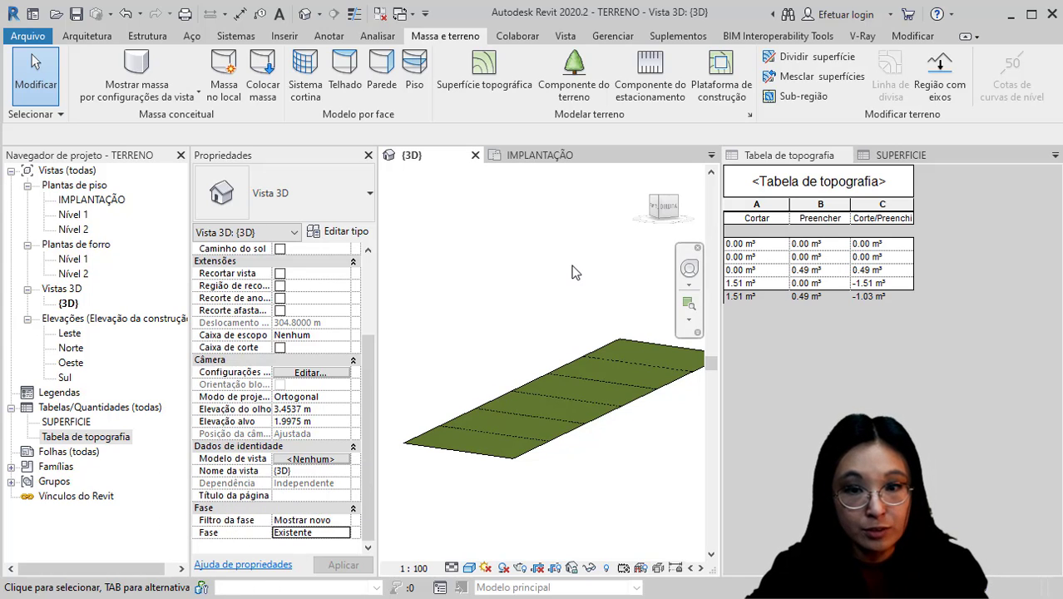
left_click(617, 36)
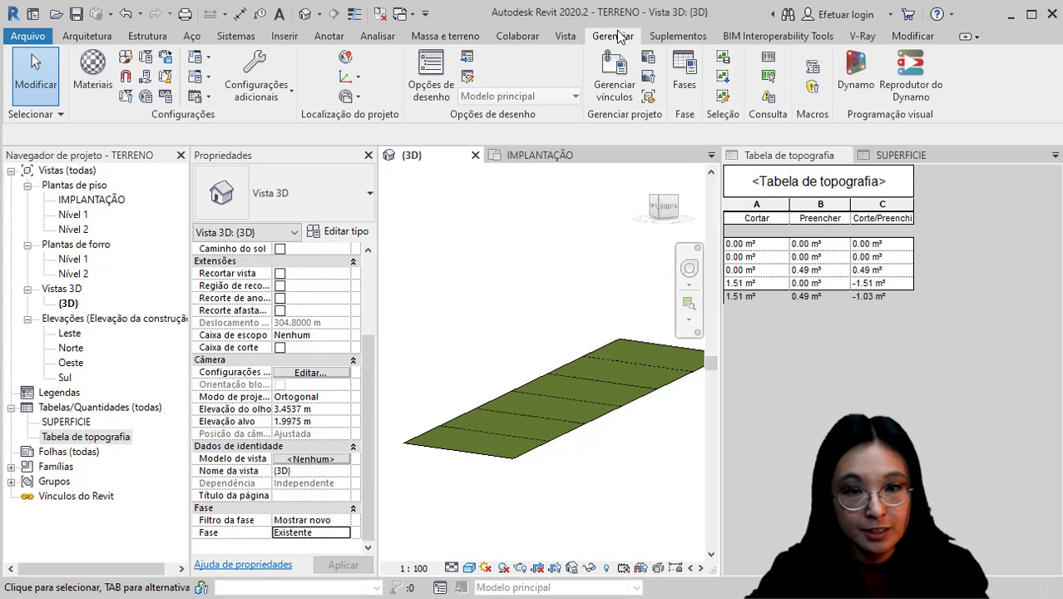
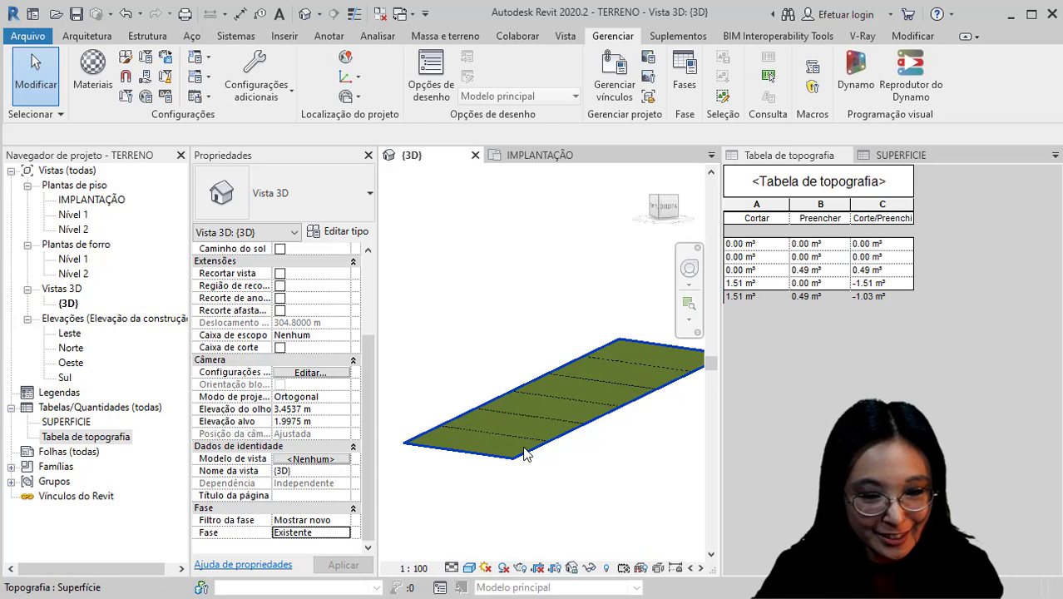
middle_click_drag(525, 453, 544, 431, "shift")
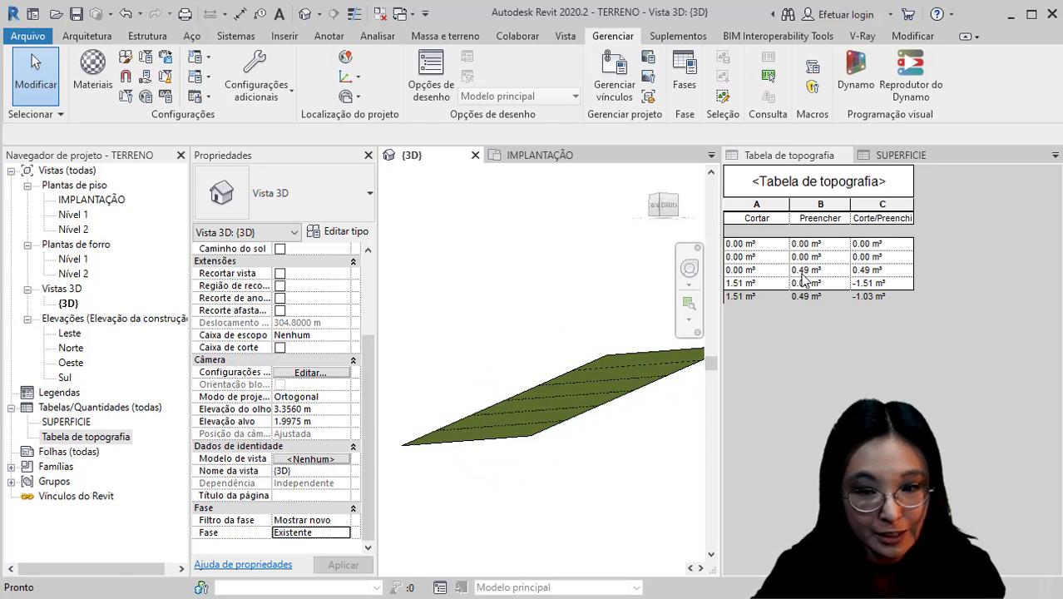
Switch the phase of Tabela de topografia to Existente and back to Construção nova to compare the cut and fill rows
left_click(803, 274)
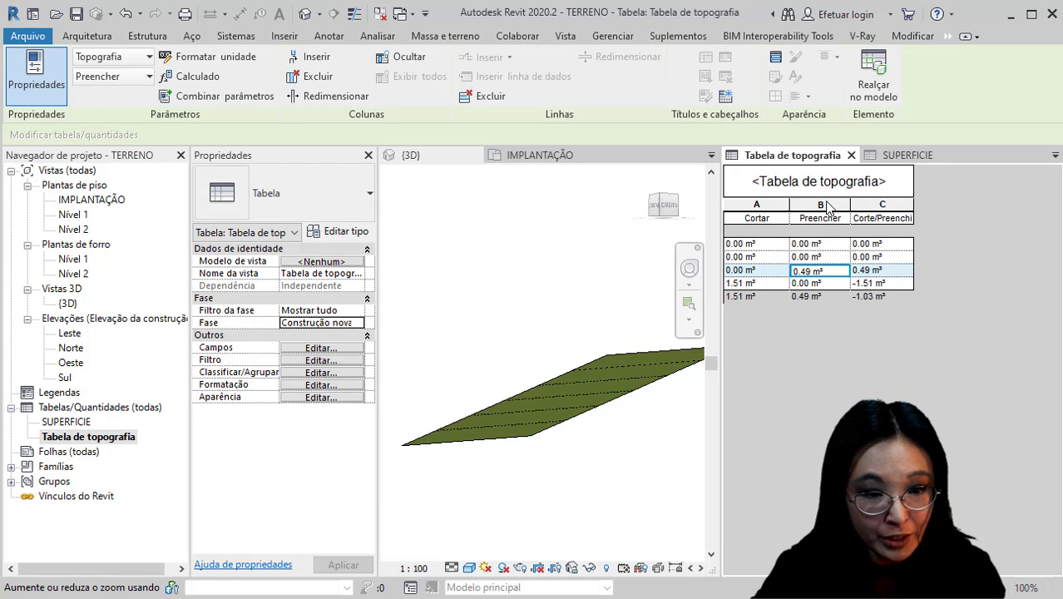
left_click(355, 324)
left_click(336, 335)
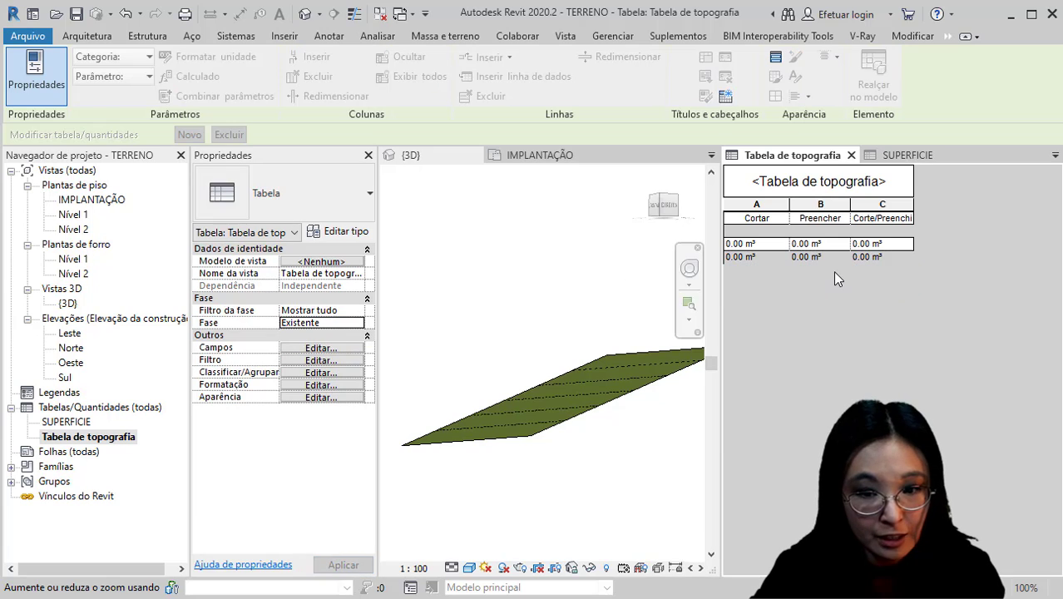
left_click(356, 325)
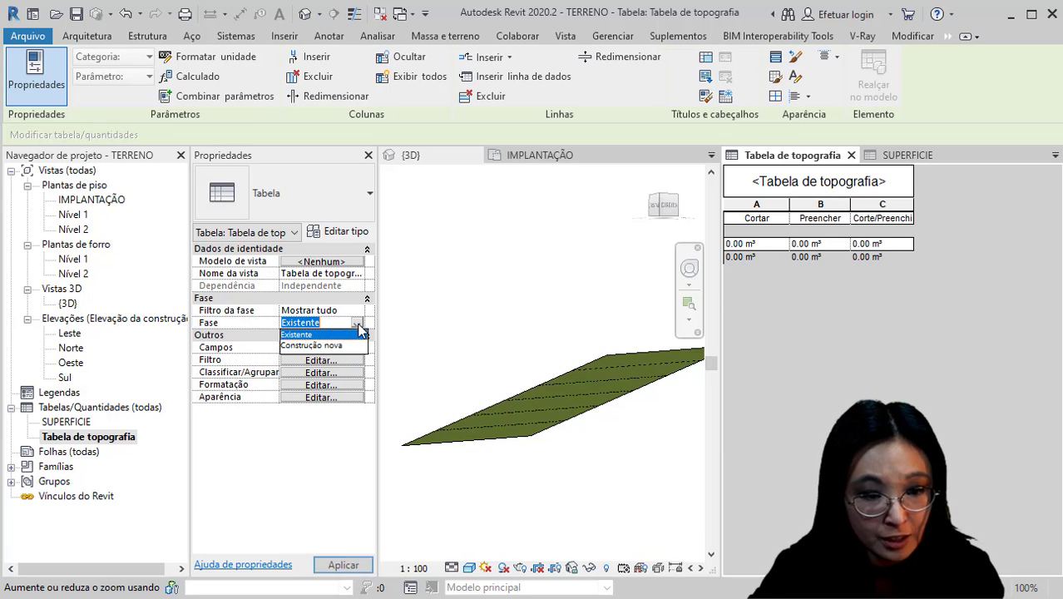
left_click(336, 347)
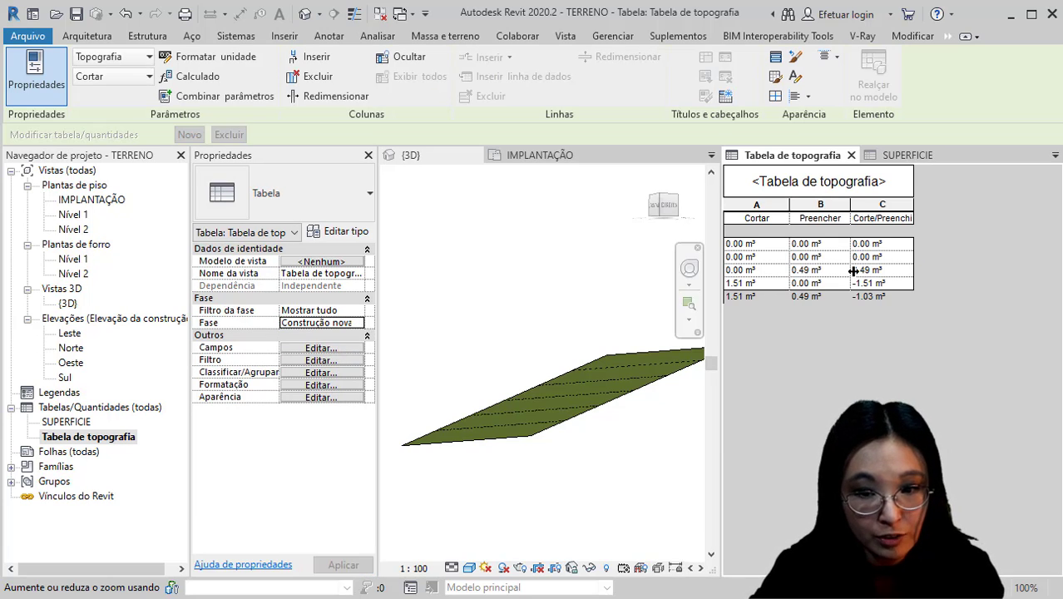
Set the phase filter of Tabela de topografia to Mostrar novo, keeping the phase at Construção nova
left_click(357, 311)
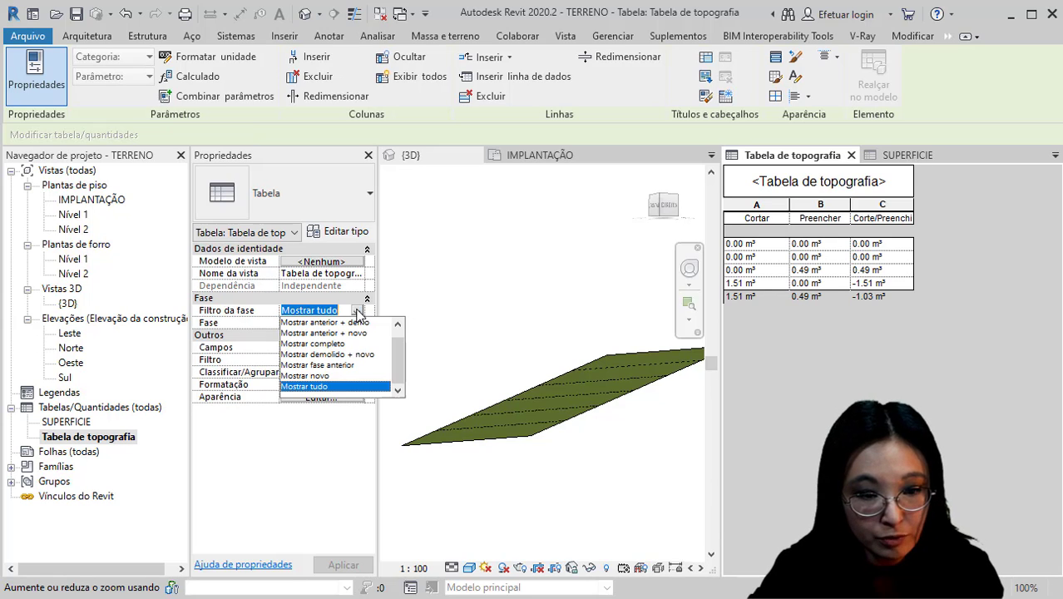
left_click(324, 376)
left_click(781, 219)
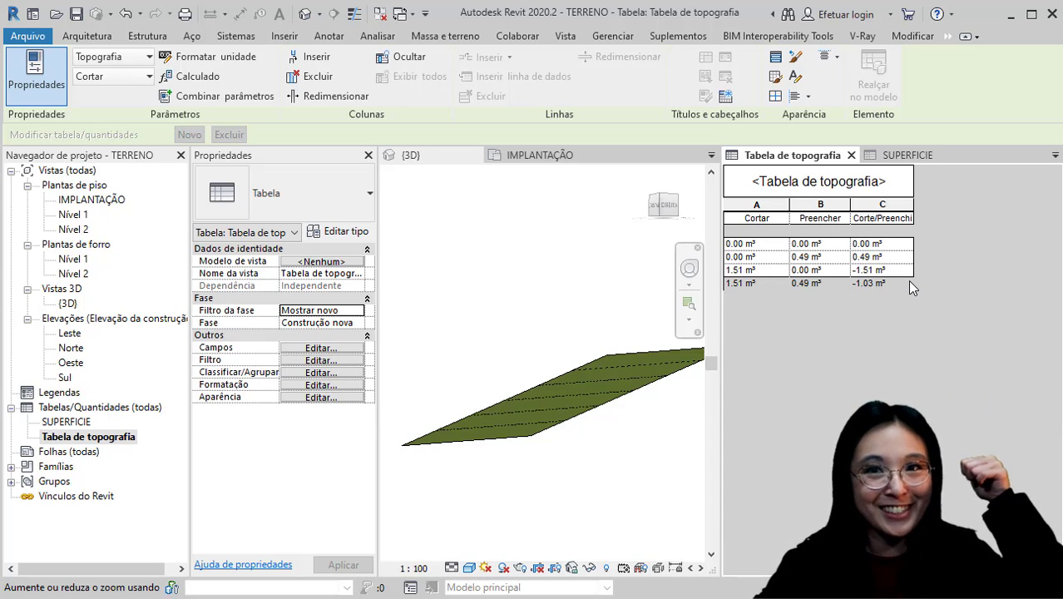
left_click(355, 311)
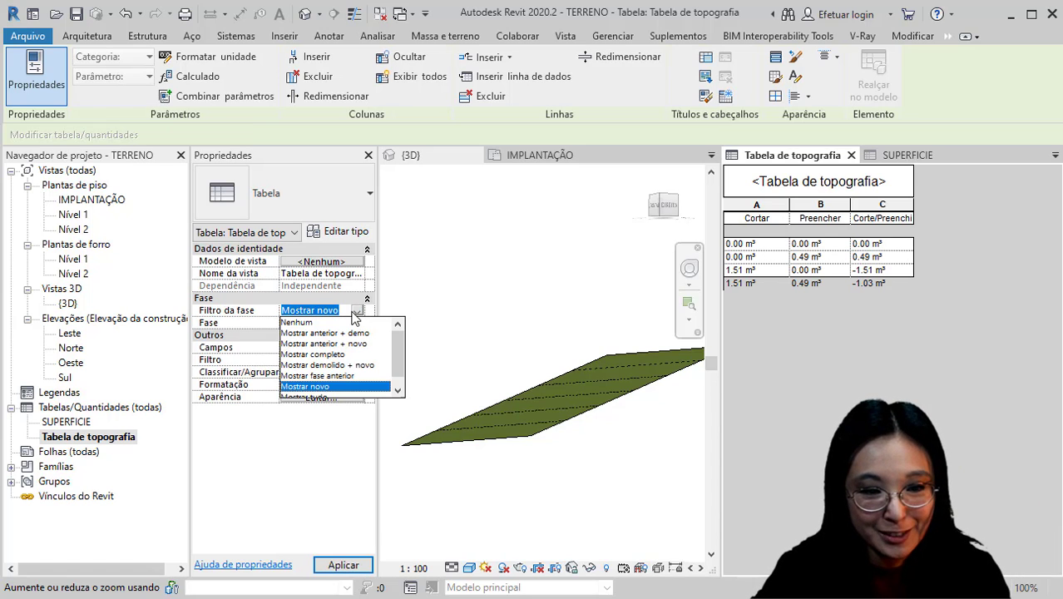
left_click(355, 312)
left_click(358, 323)
left_click(316, 344)
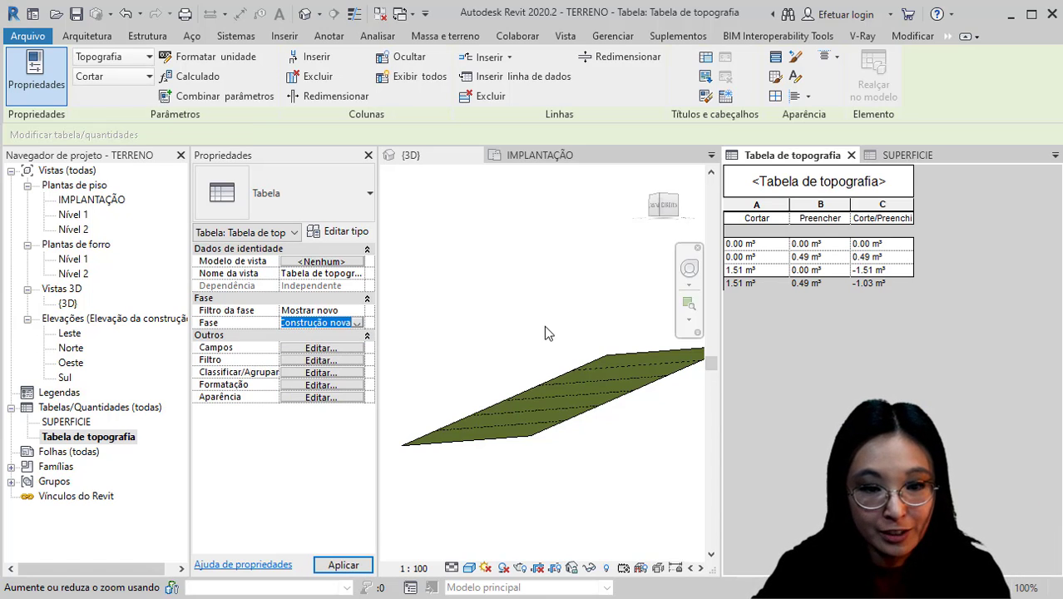
Set the 3D view's phase to Construção nova so it matches the schedule, viewing the terrain from above
left_click(569, 331)
left_click(574, 391)
middle_click_drag(574, 391, 596, 408, "shift")
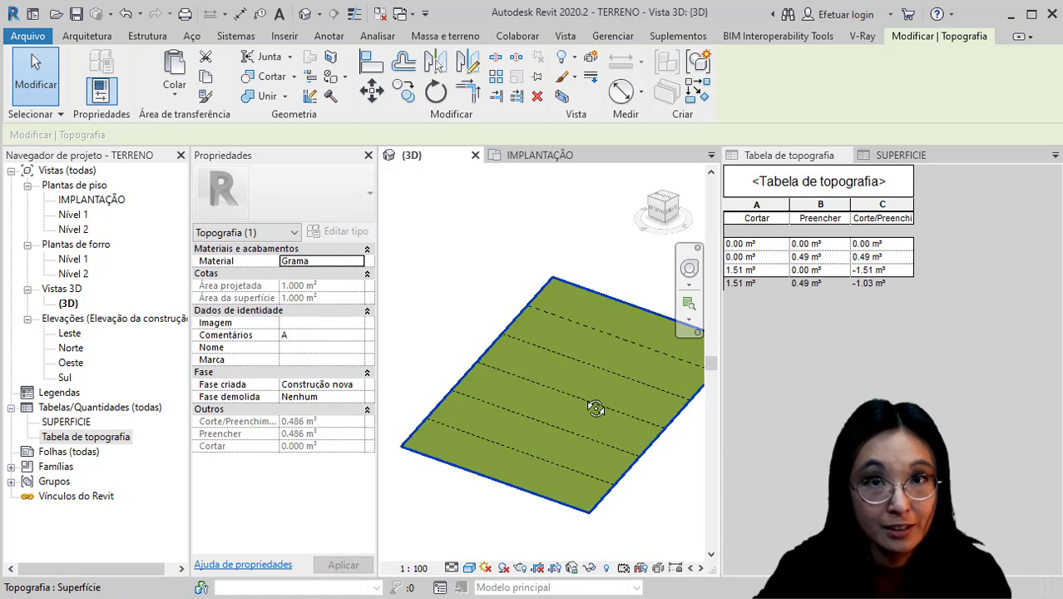
left_click(456, 481)
scroll(319, 476, "down", 5)
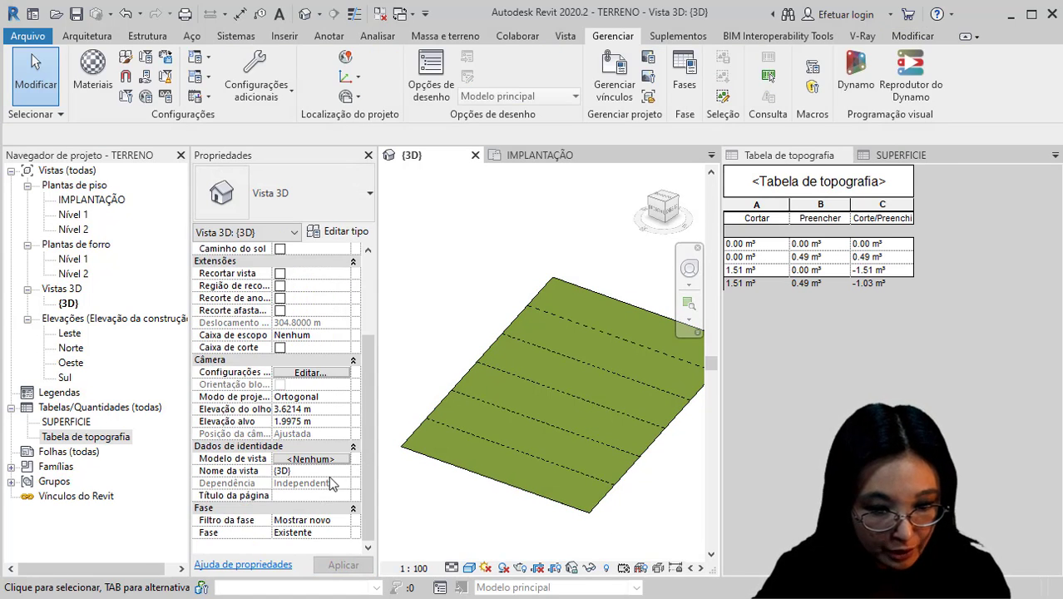
left_click(343, 533)
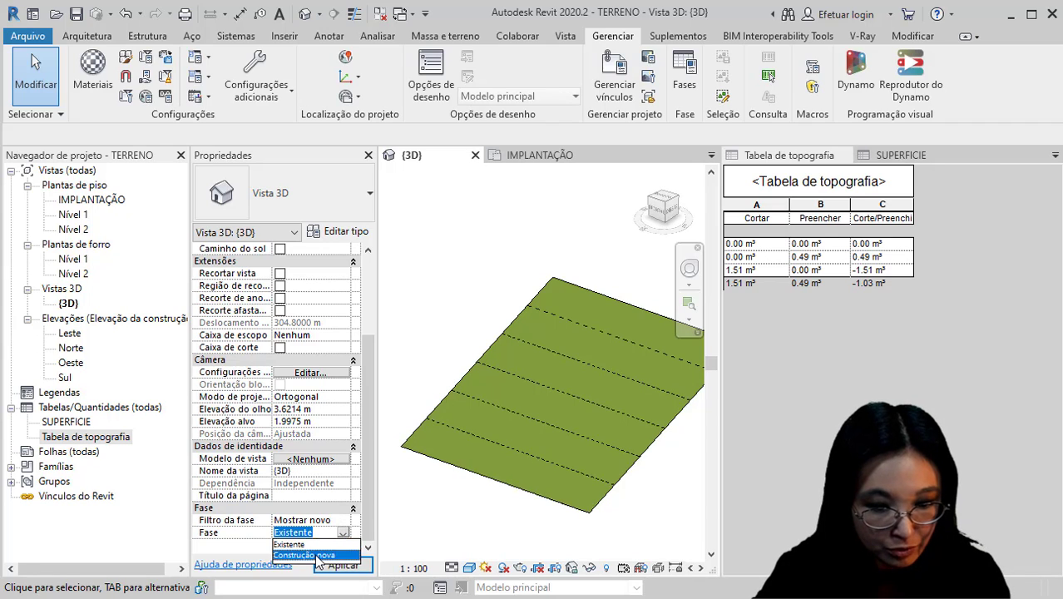
left_click(333, 559)
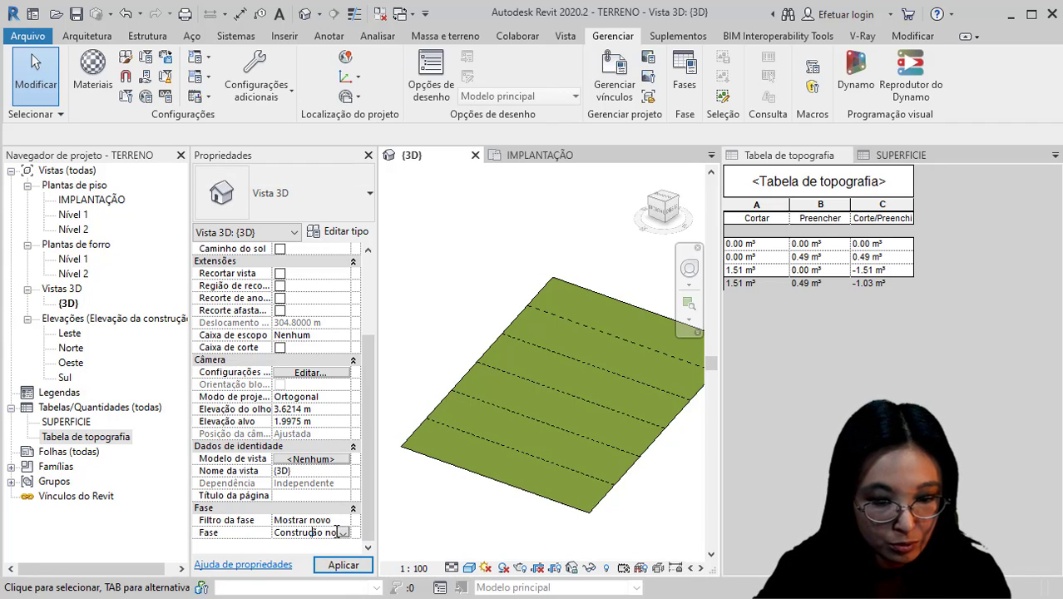
left_click(345, 520)
left_click(348, 532)
left_click(348, 533)
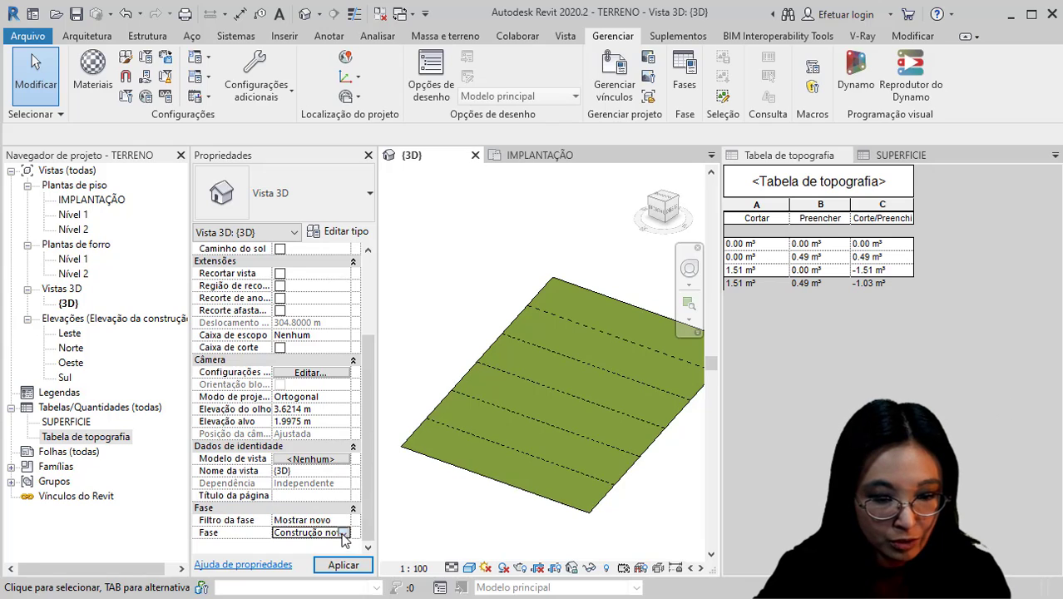
left_click(342, 535)
left_click(344, 539)
left_click(504, 447)
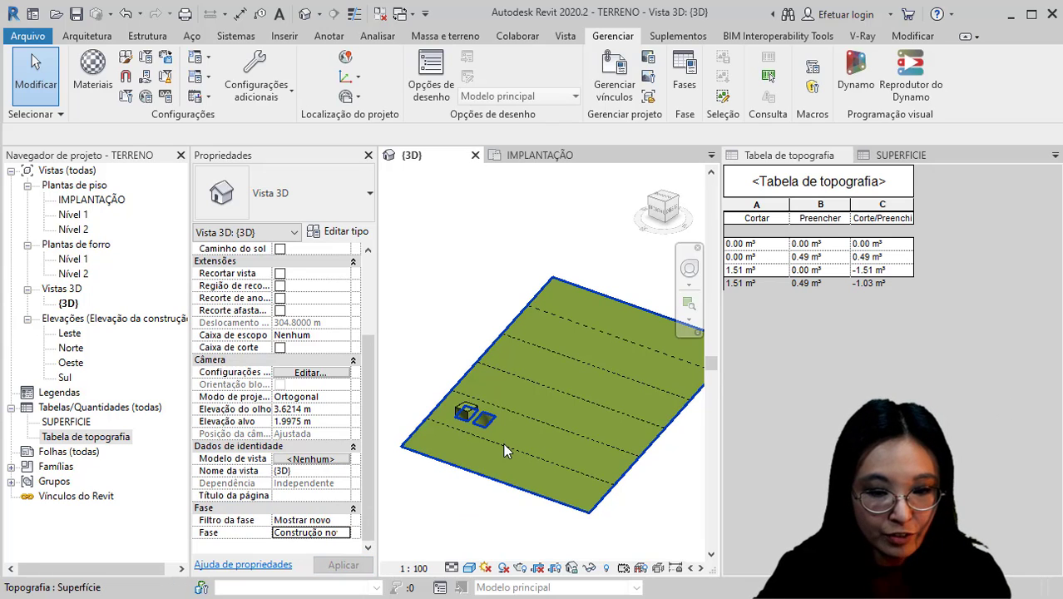
Edit the new terrain's surface in top view and copy its two upper 6 m boundary points about 6 m down the slope
left_click(566, 505)
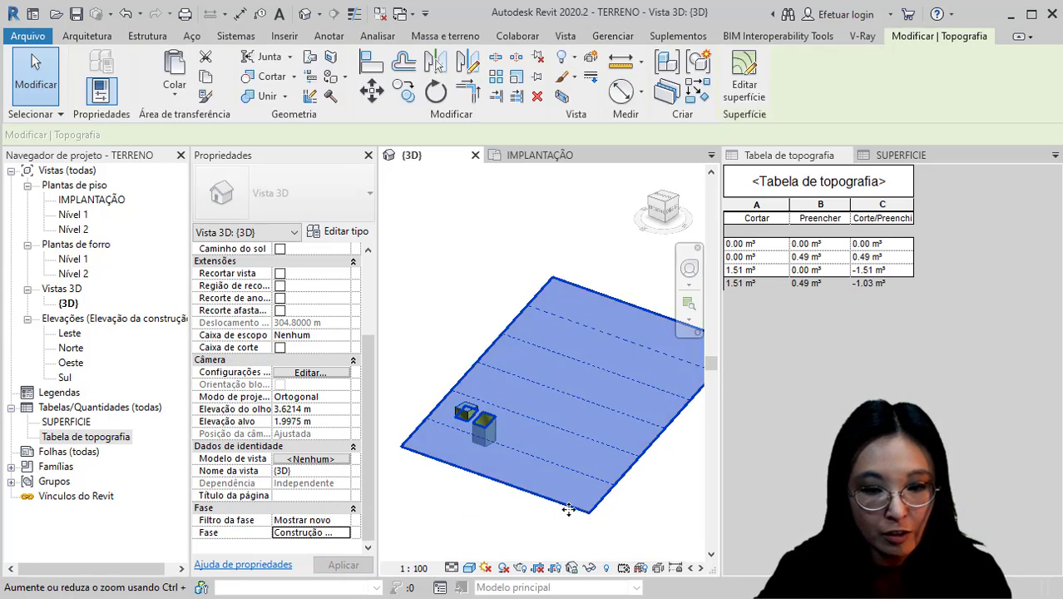
left_click(741, 75)
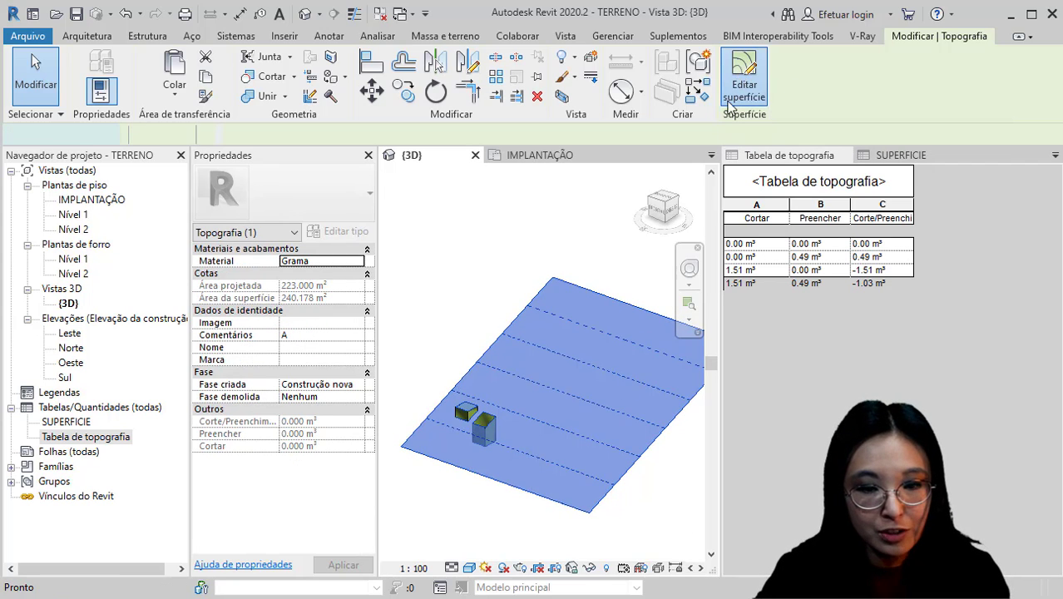
left_click(528, 297)
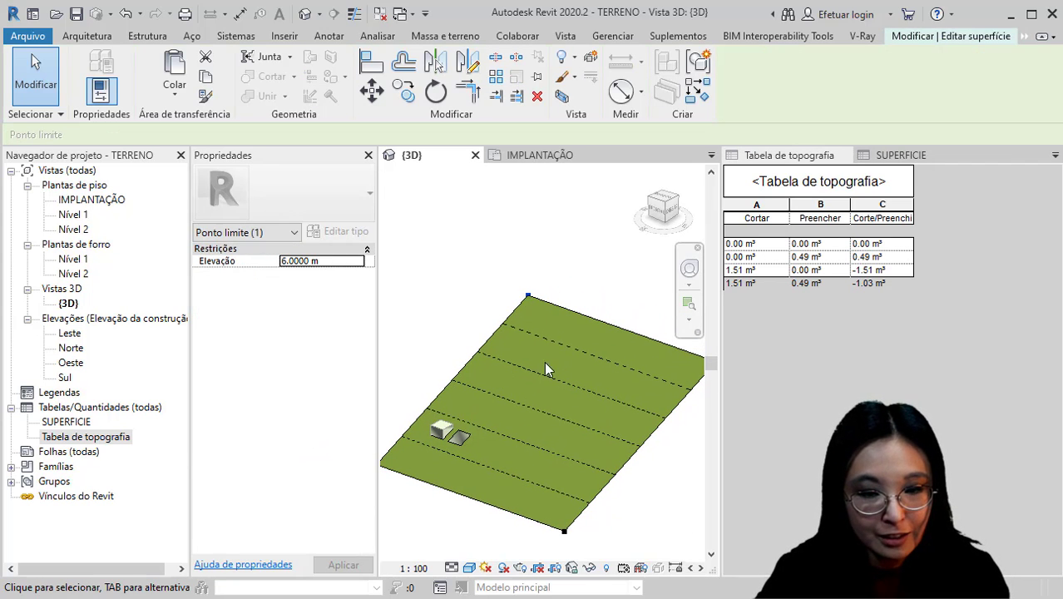
middle_click_drag(611, 401, 550, 428)
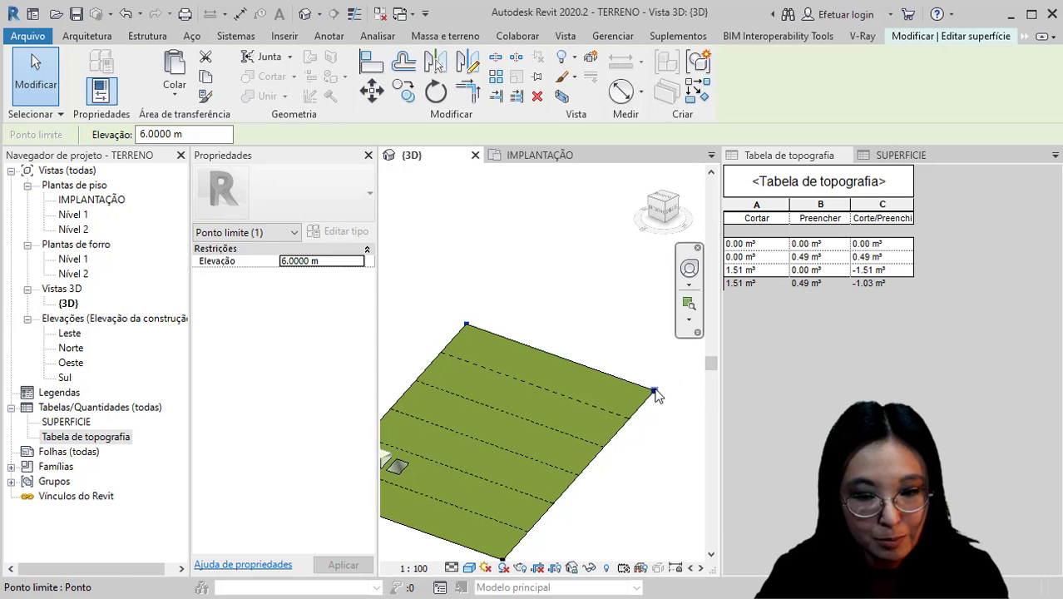
left_click(654, 390)
left_click(665, 200)
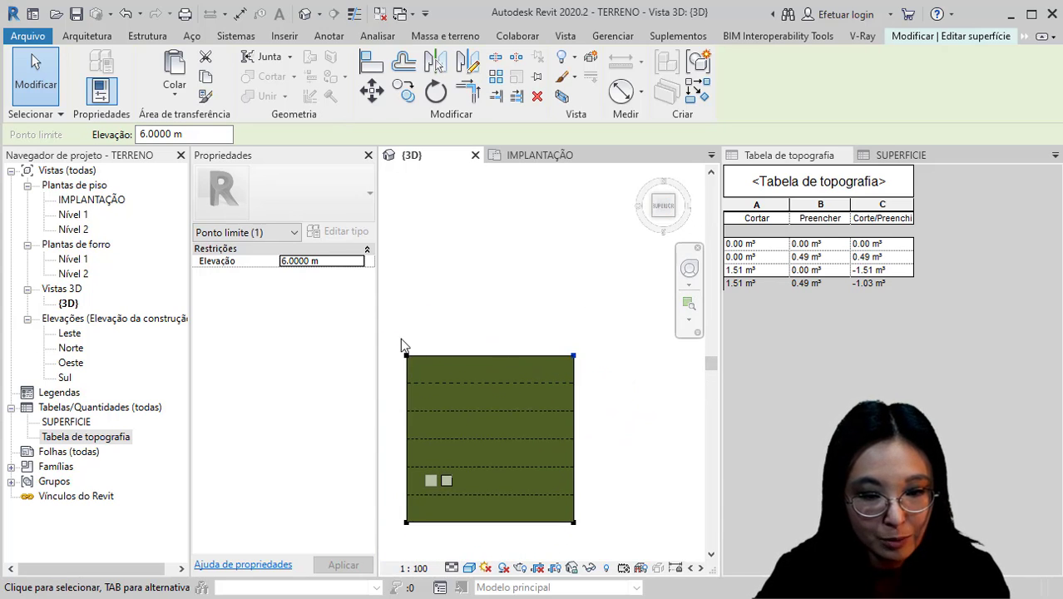
left_click_drag(401, 345, 615, 401)
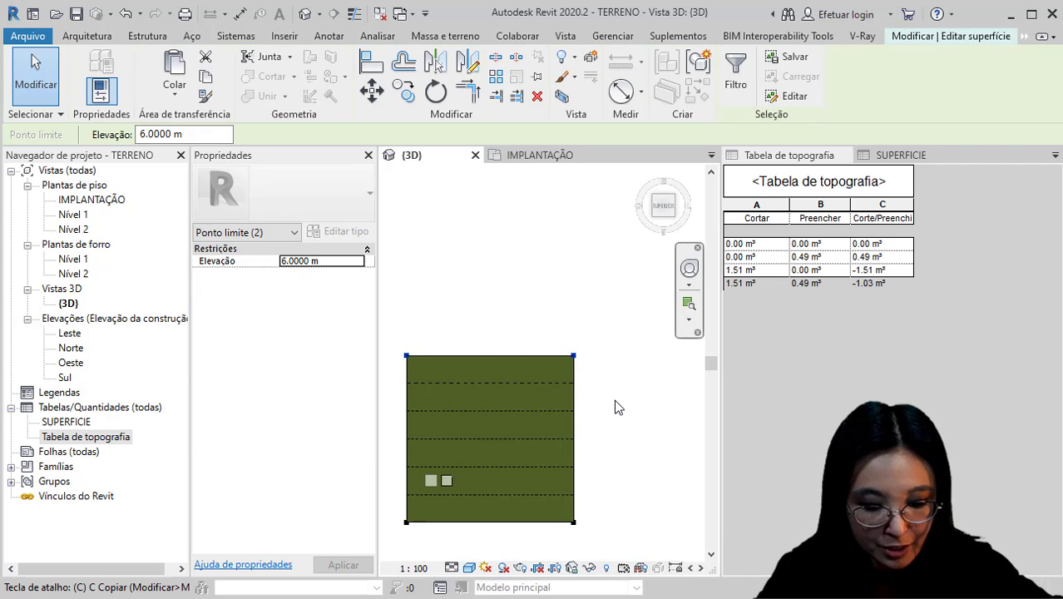
key("c")
left_click(619, 351)
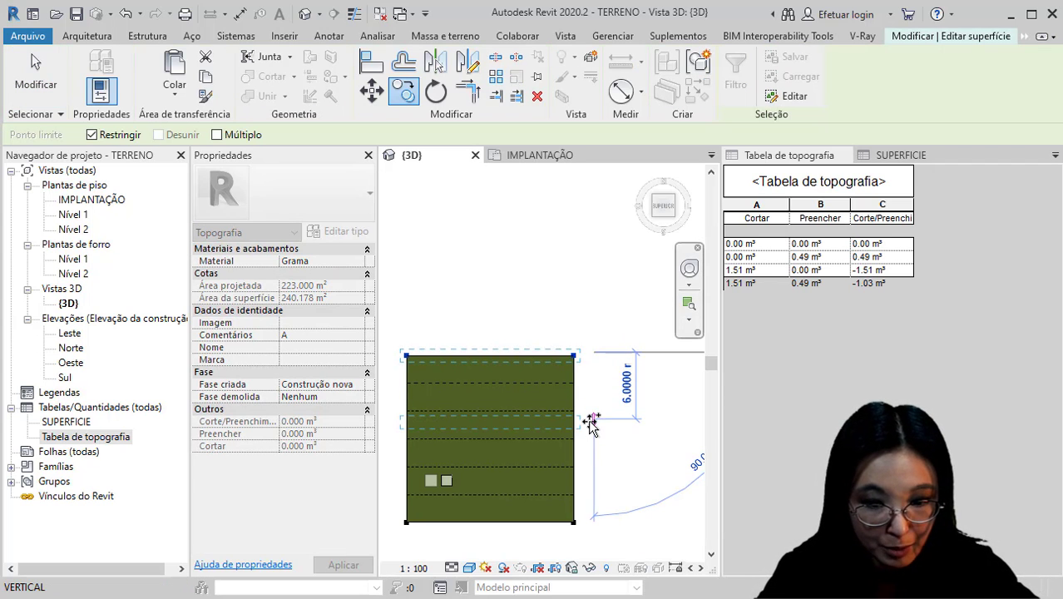
left_click(591, 421)
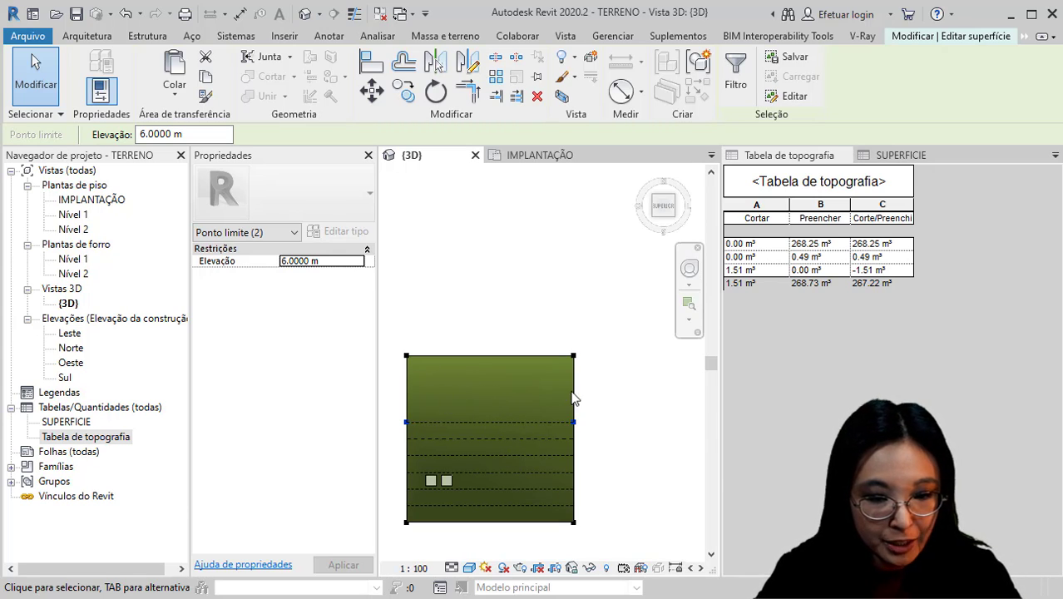
left_click(617, 410)
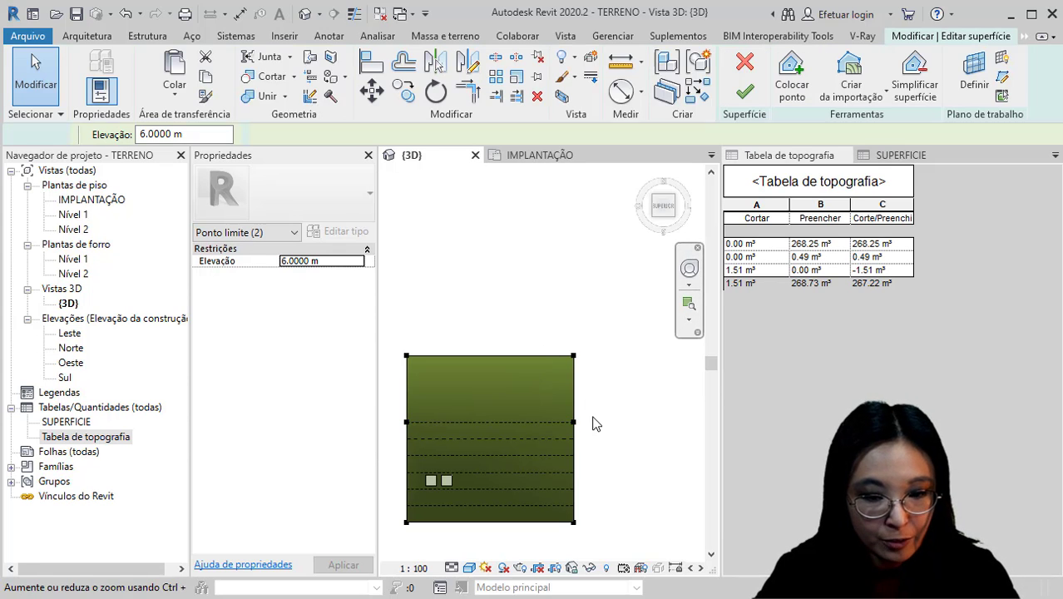
Place four surface points at absolute elevation 2 m, outlining a rectangular plateau beside the terrain's lower right edge
middle_click_drag(593, 452, 615, 413)
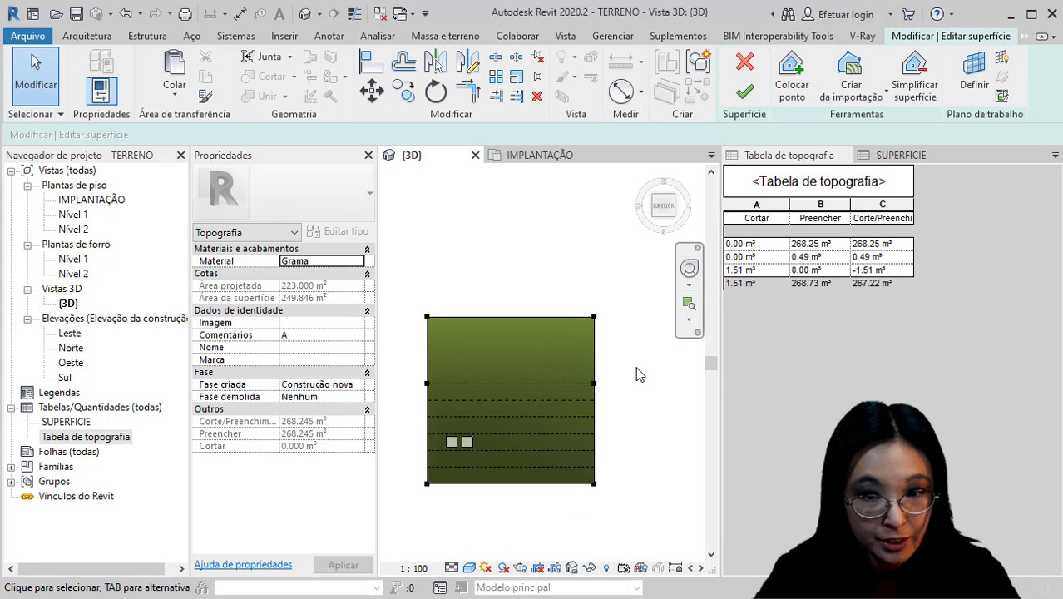
left_click(791, 83)
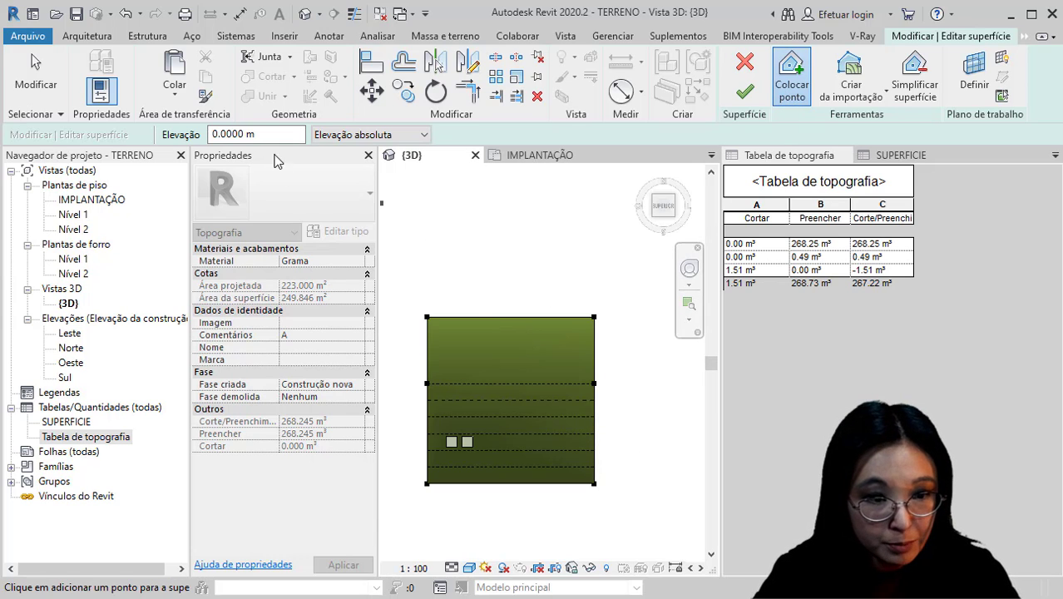
left_click_drag(285, 135, 202, 138)
type("2")
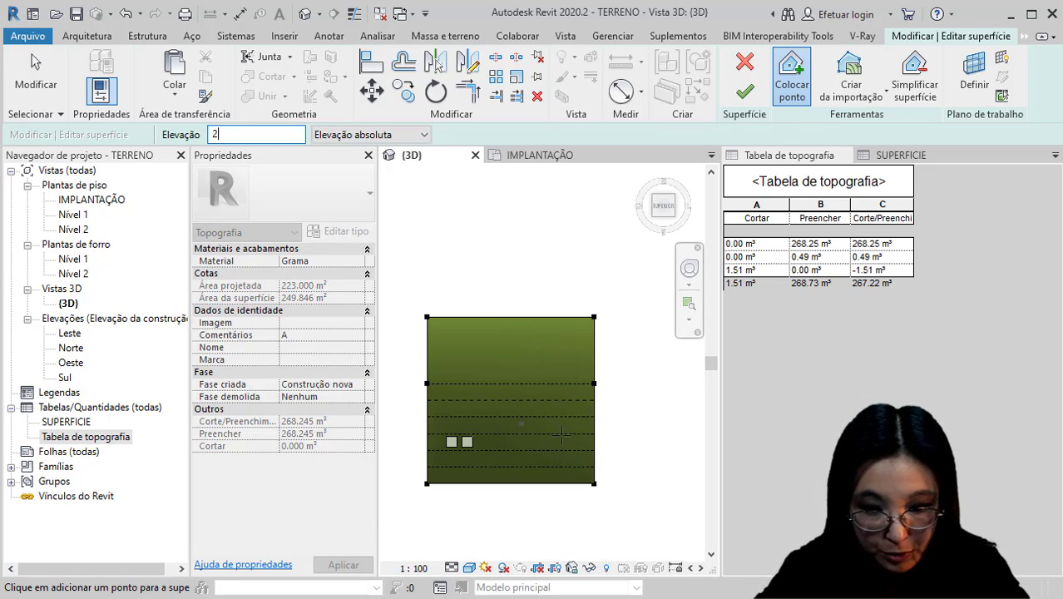
left_click(541, 434)
left_click(594, 437)
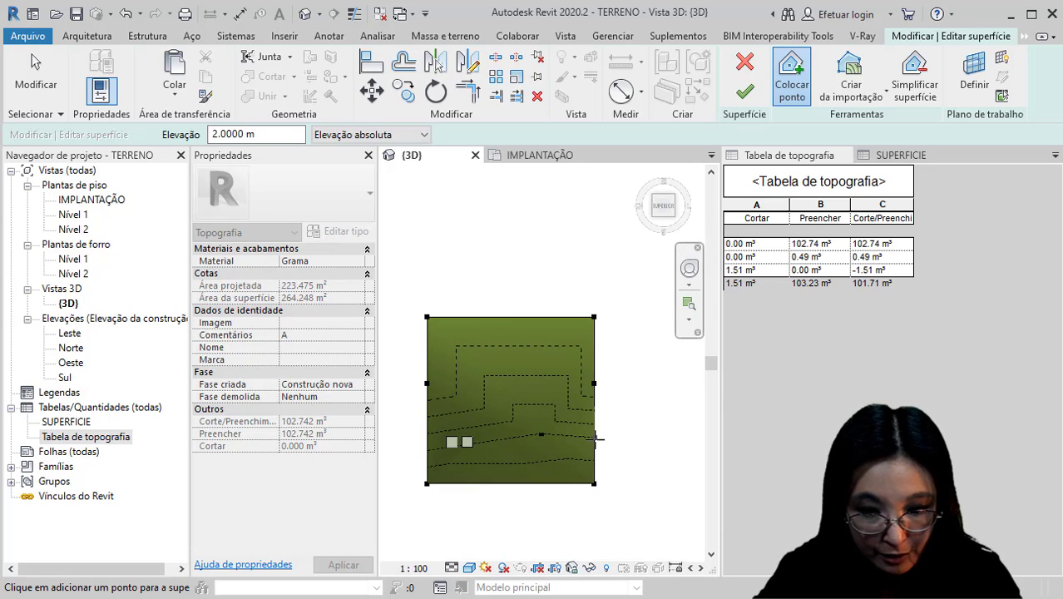
left_click(591, 468)
left_click(542, 463)
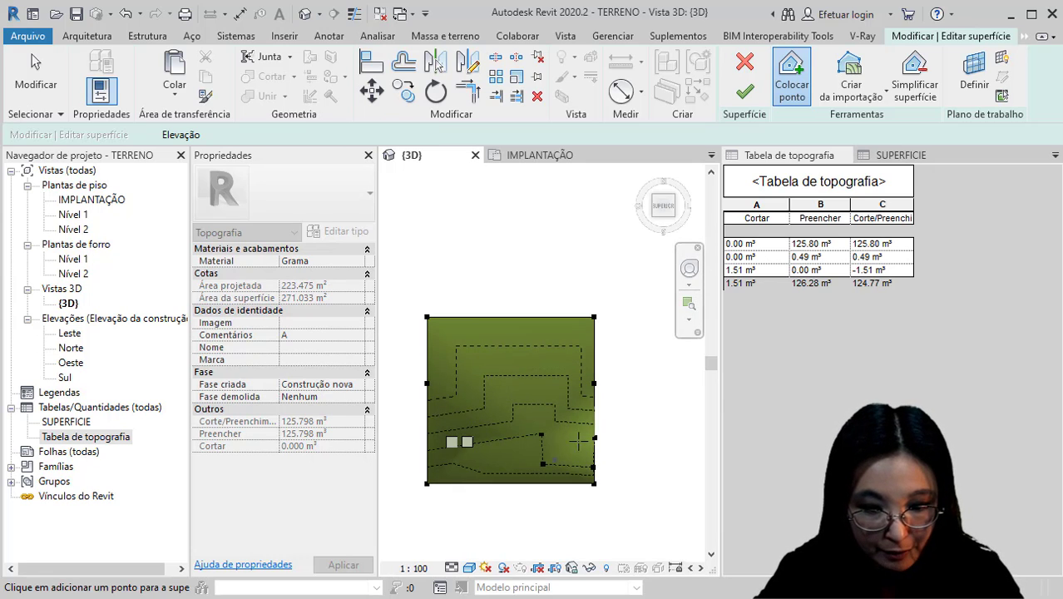
key("Escape")
Copy the 6 m point at the terrain's right edge horizontally inward, in line with the plateau's inner points
left_click(594, 385)
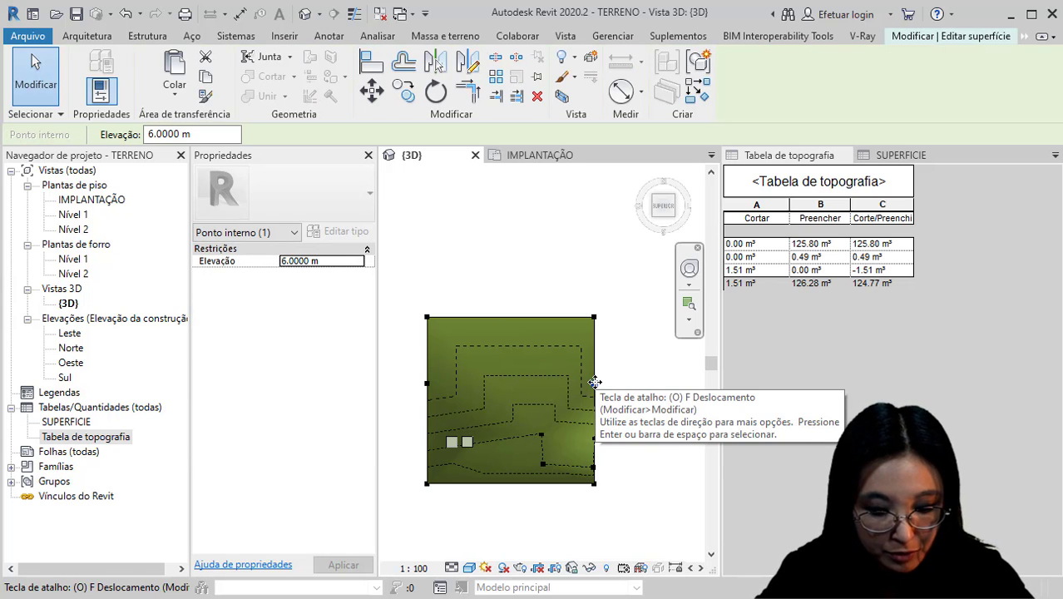
key("m")
key("v")
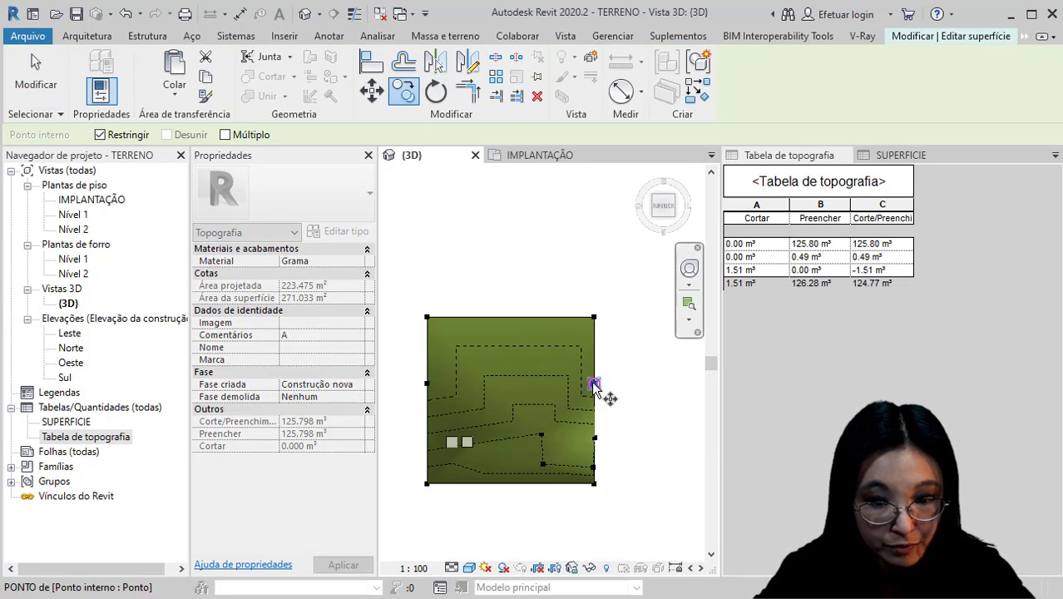
left_click(592, 382)
left_click(541, 381)
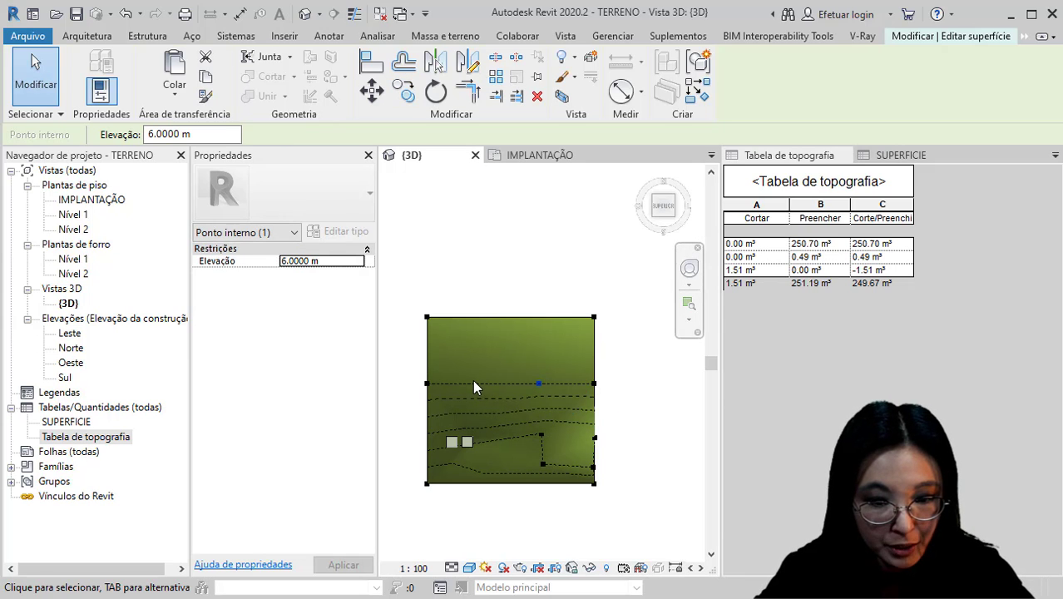
left_click(623, 470)
Inspect the reshaped terrain in perspective, check the plateau's inner corner point, and finish the surface edit
middle_click_drag(580, 520, 539, 420, "shift")
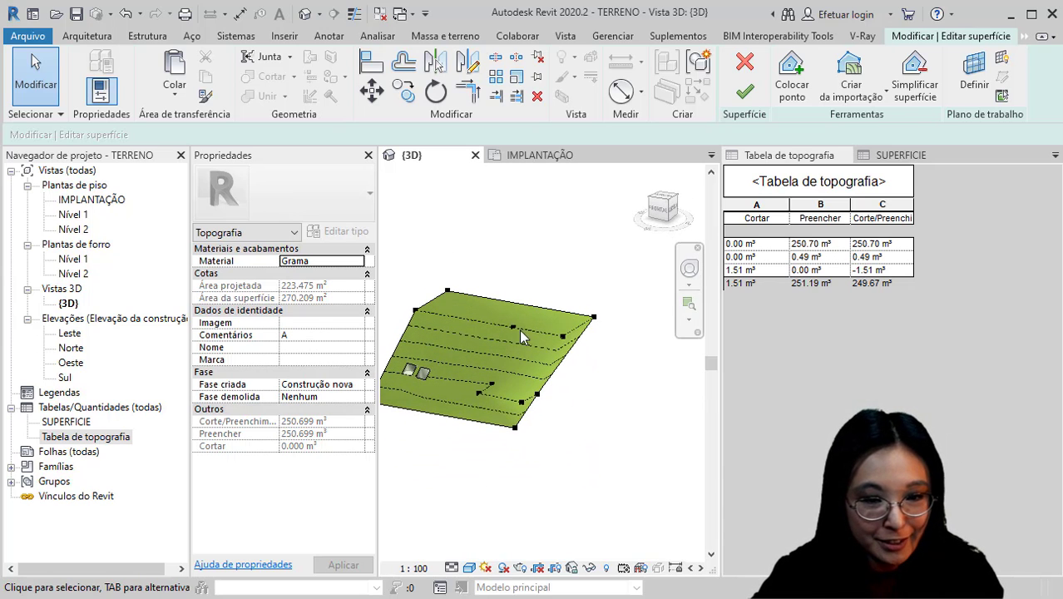
middle_click_drag(525, 346, 568, 415, "shift")
scroll(533, 424, "up", 2)
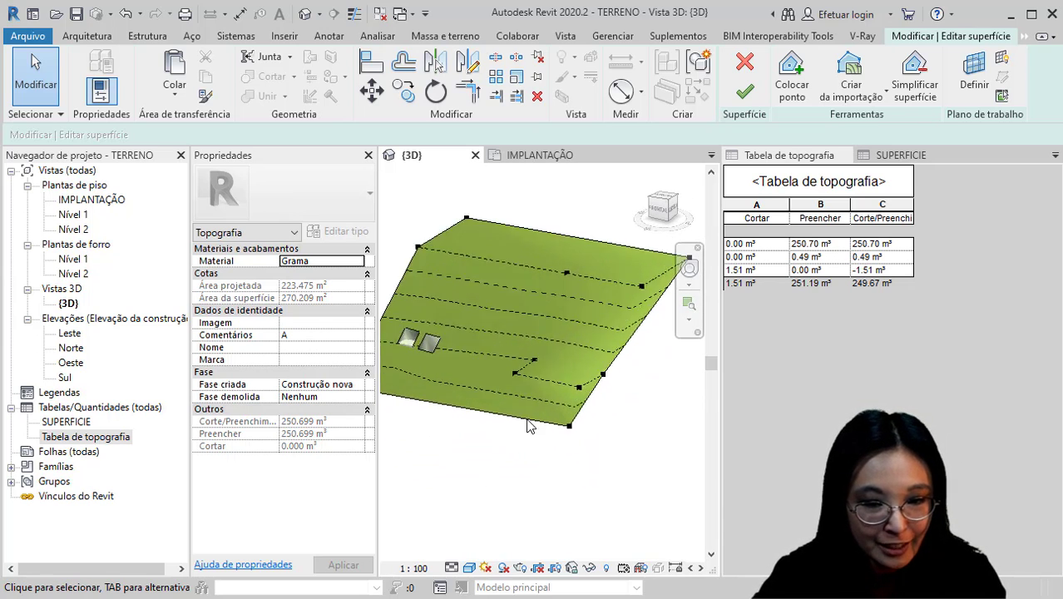
left_click(534, 366)
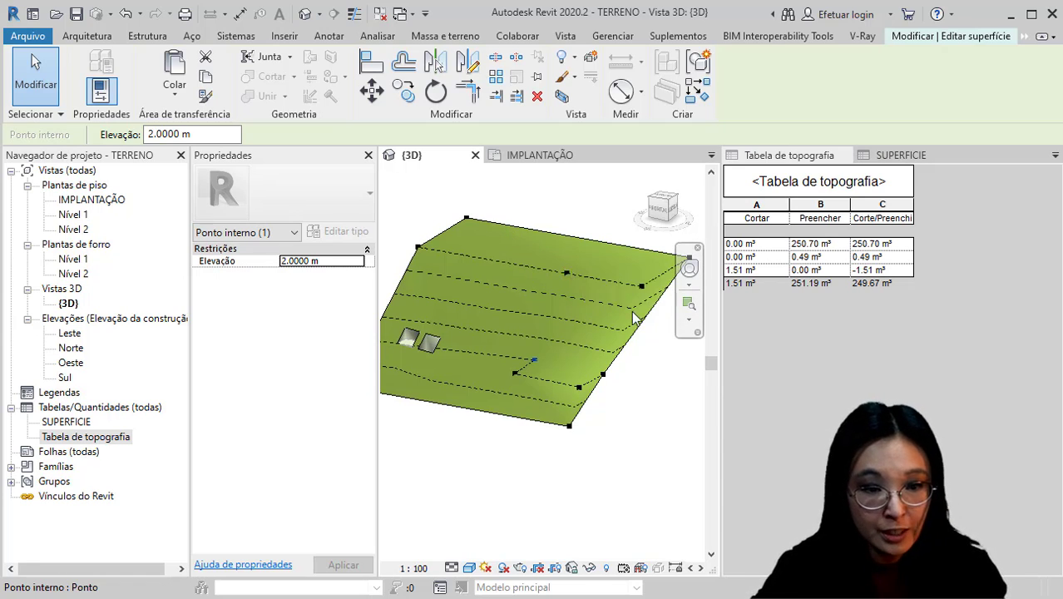
left_click(653, 369)
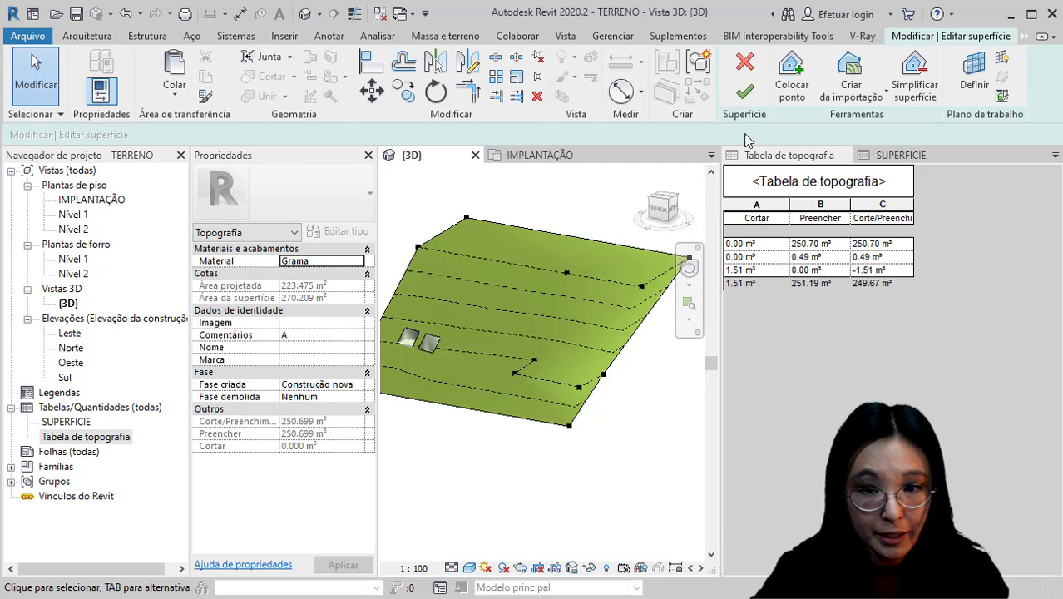
left_click(745, 93)
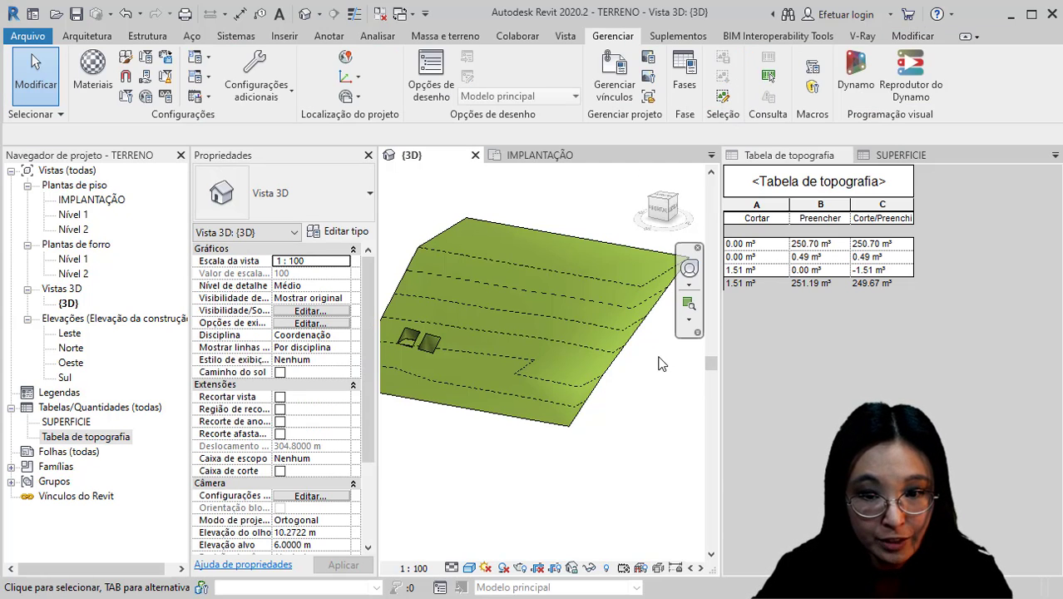
Highlight the edited terrain from its Preencher value in Tabela de topografia and inspect it in the 3D view
left_click(814, 245)
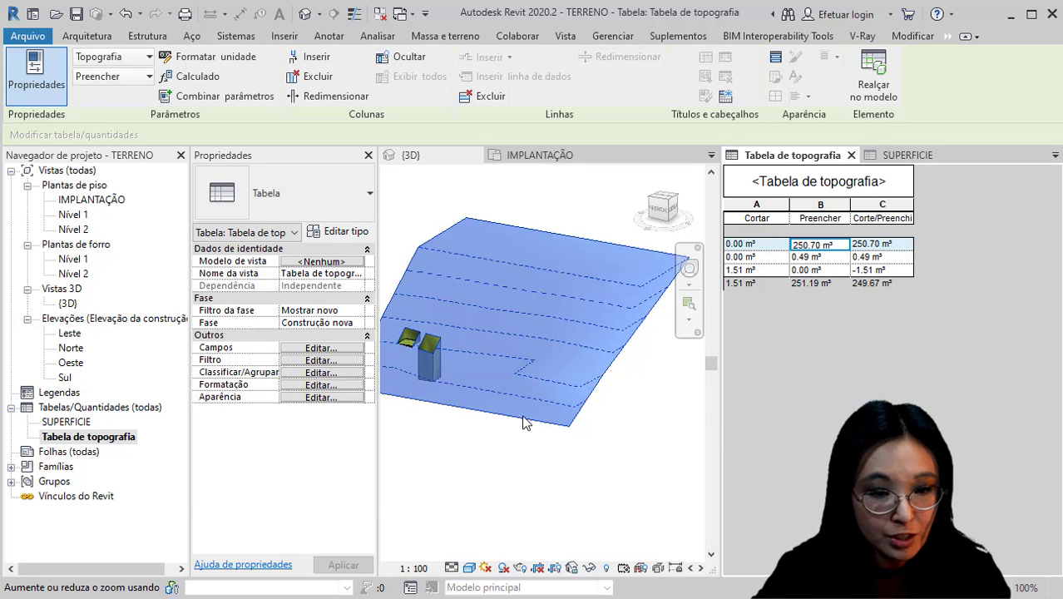
left_click(510, 543)
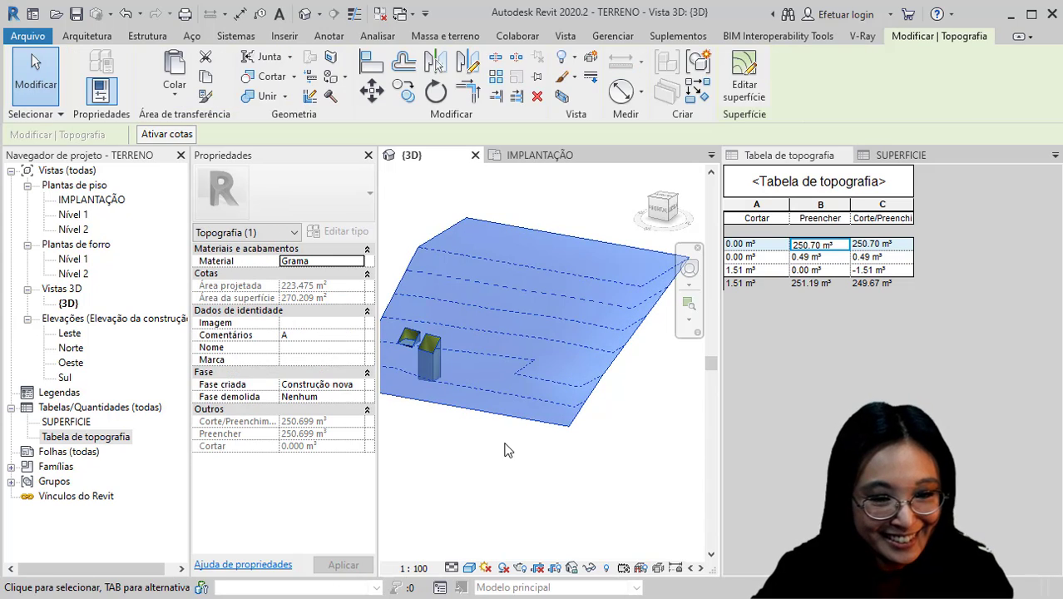
mouse_move(505, 510)
middle_mouse_down("shift")
mouse_move(547, 507)
mouse_move(547, 462)
mouse_move(475, 379)
mouse_move(506, 404)
mouse_move(458, 456)
mouse_move(518, 493)
middle_mouse_up("shift")
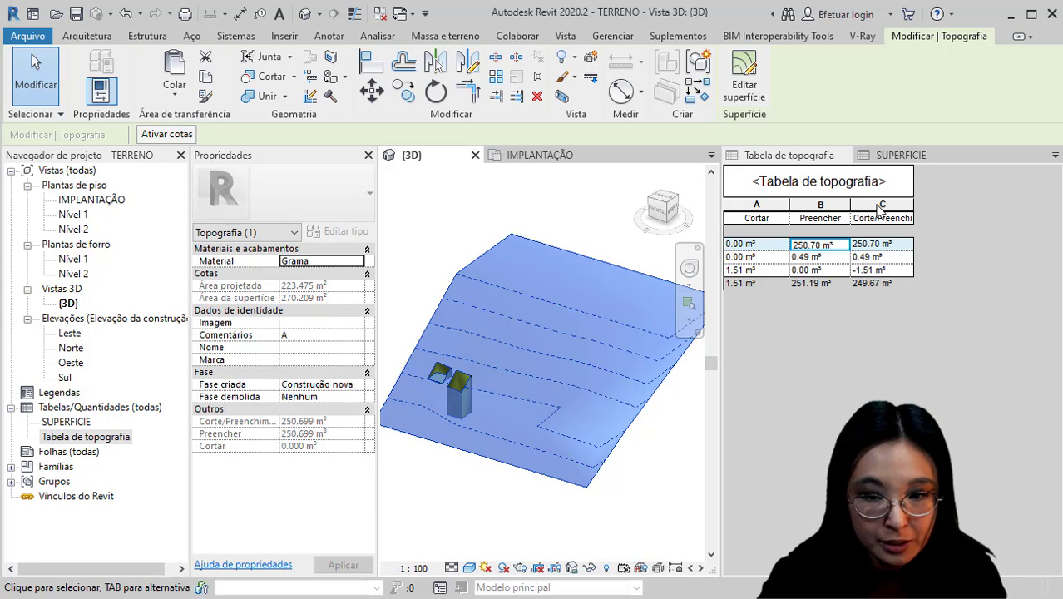
Start a calculated formula field named COMP in the fields of Tabela de topografia
left_click(882, 208)
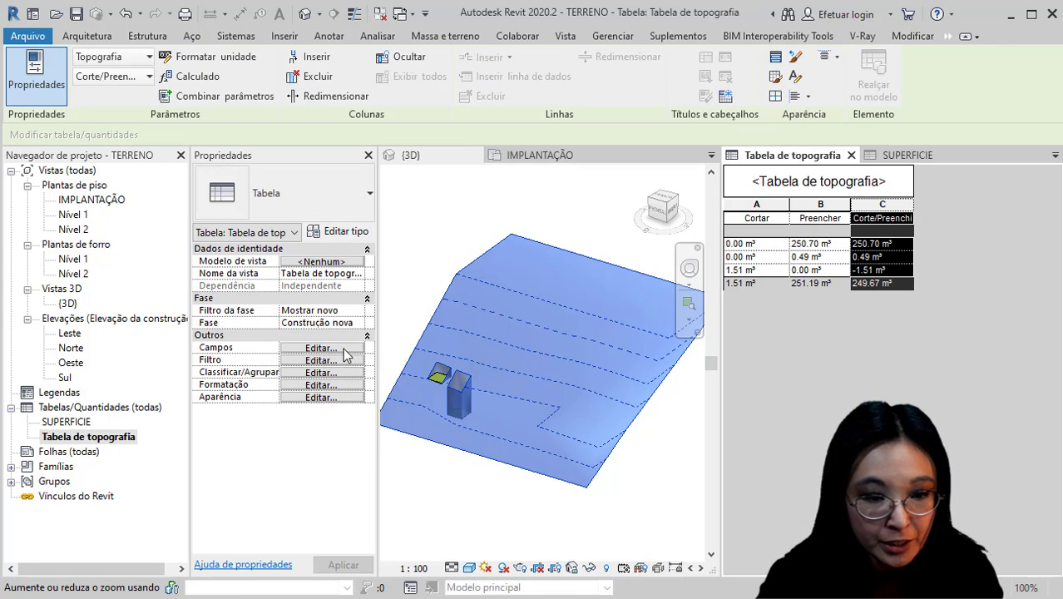
left_click(344, 348)
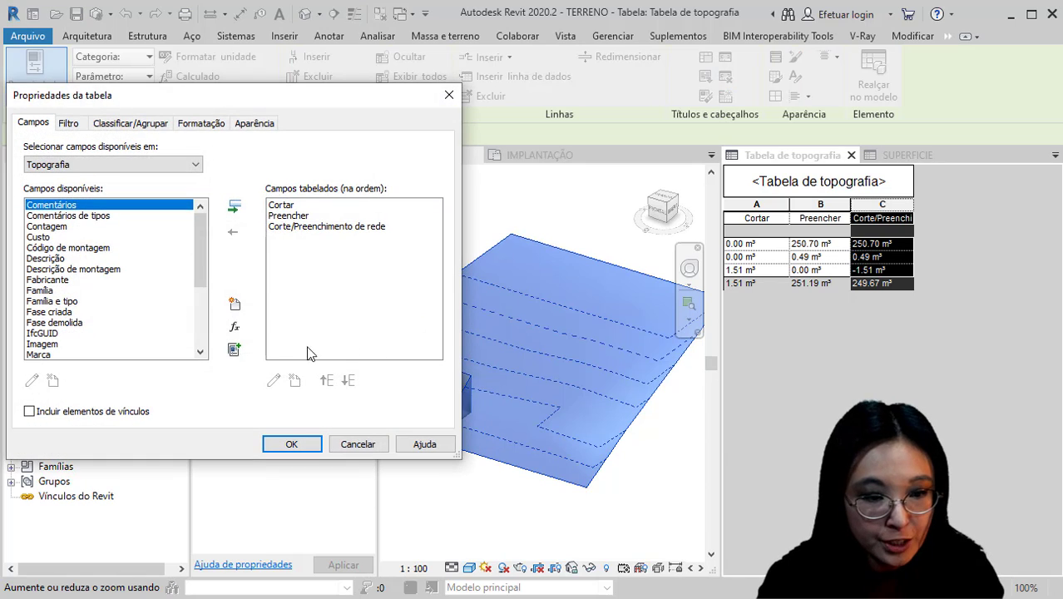
left_click(236, 327)
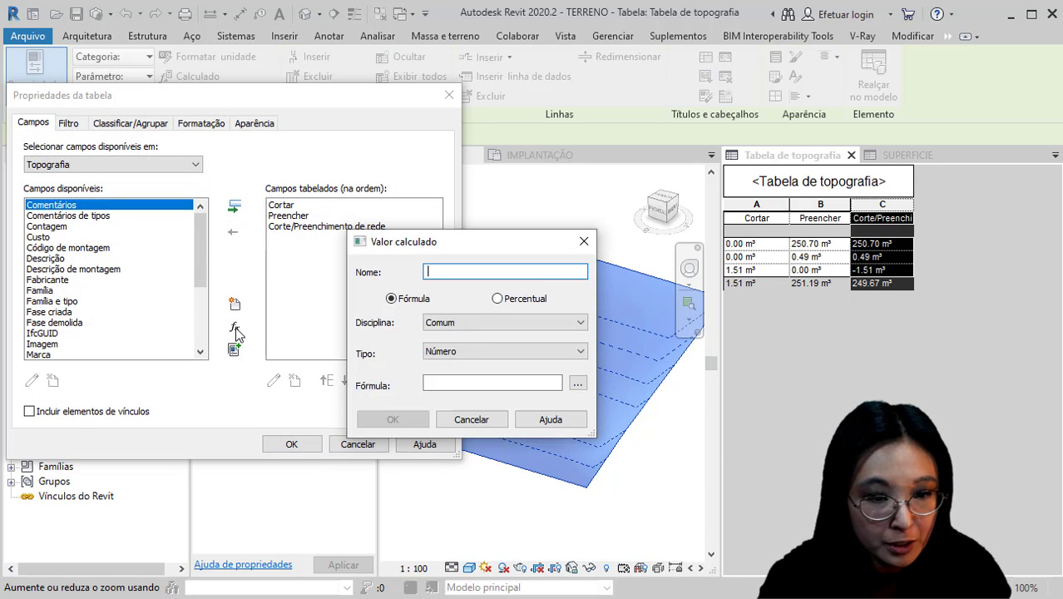
type("C")
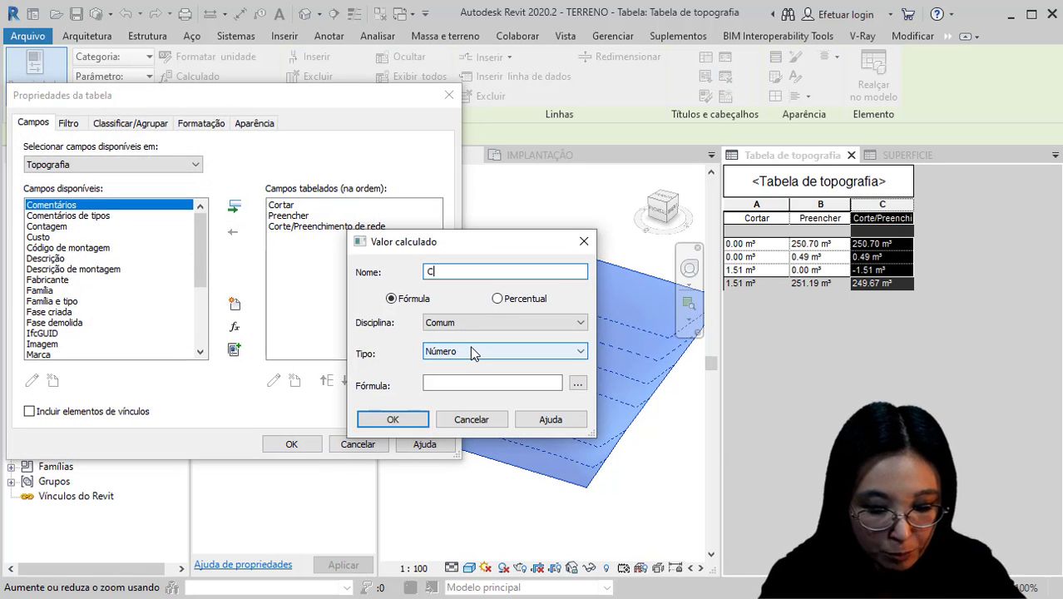
type("OMP")
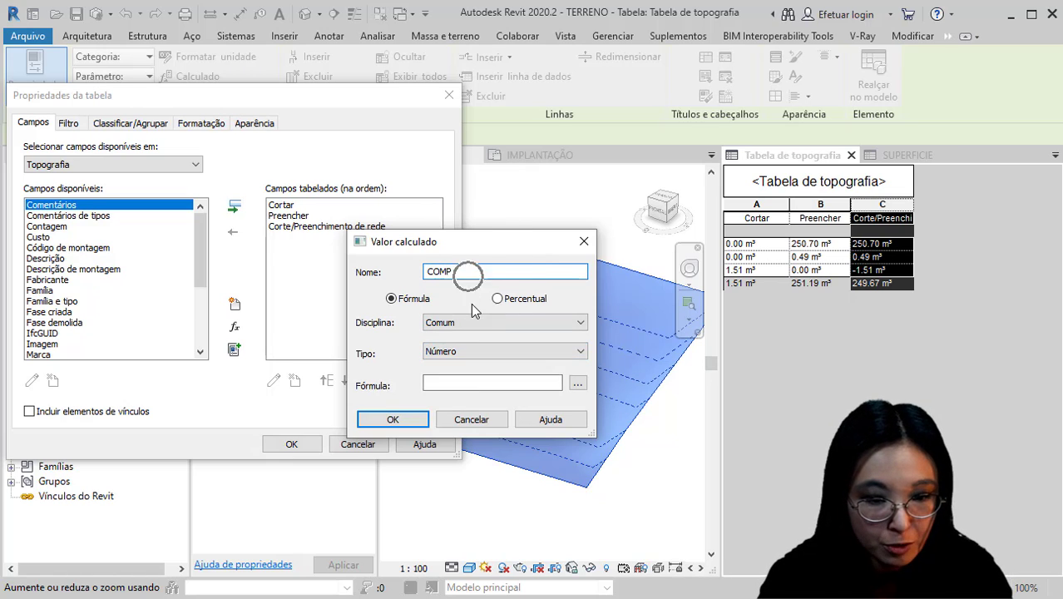
Try to define COMP's formula as [Corte/Preenchimento de rede]*1,1
left_click(578, 384)
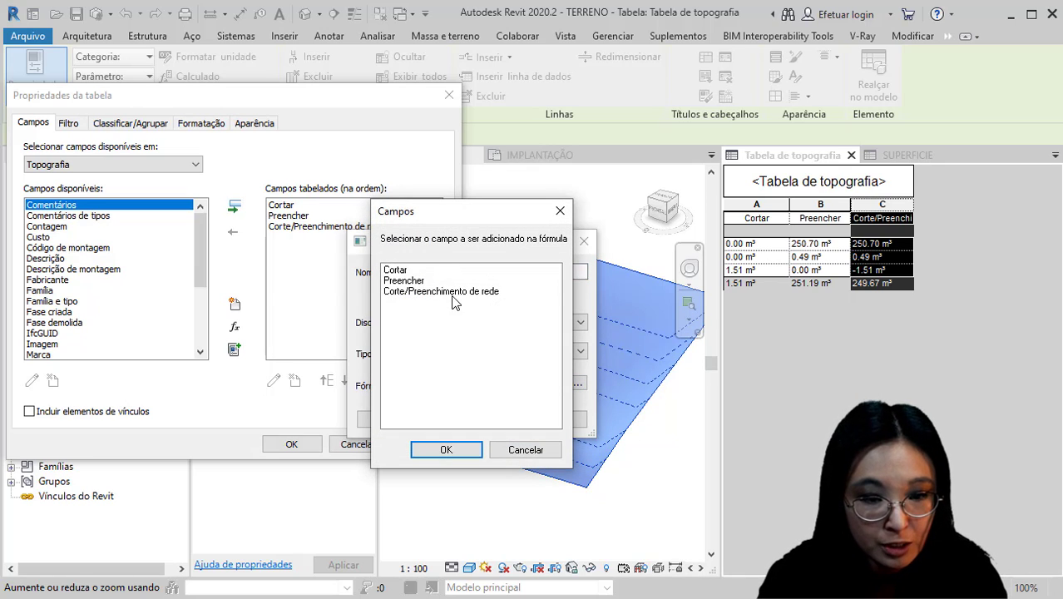
left_click(456, 293)
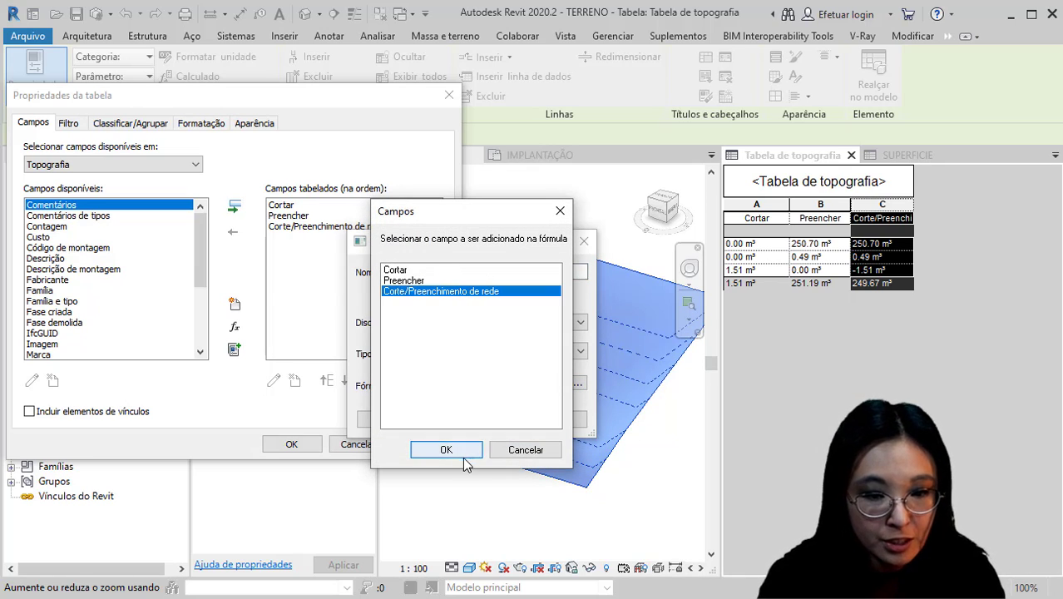
left_click(465, 455)
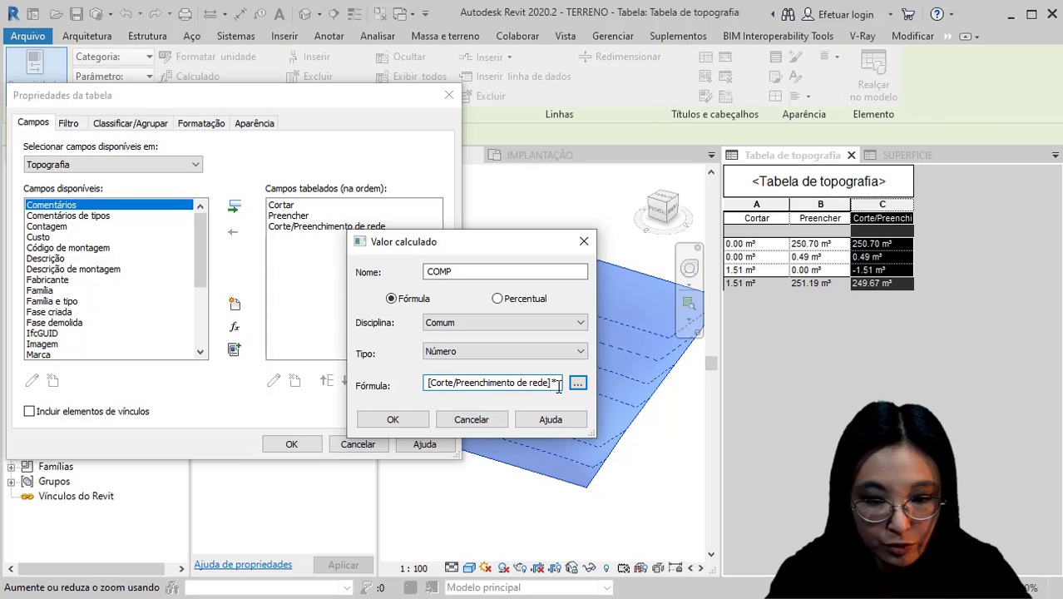
type("*")
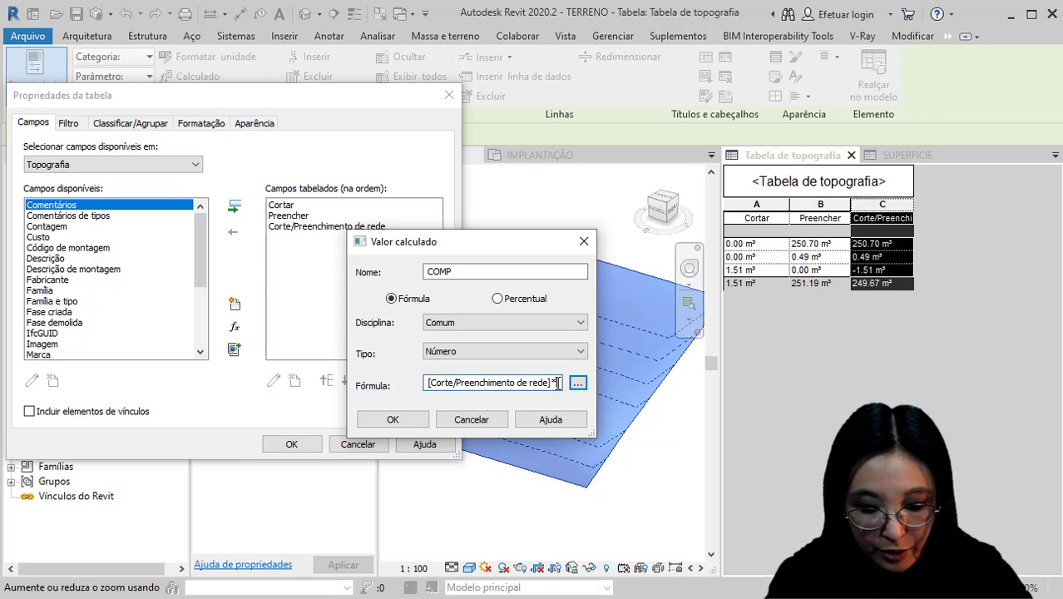
type("1,1")
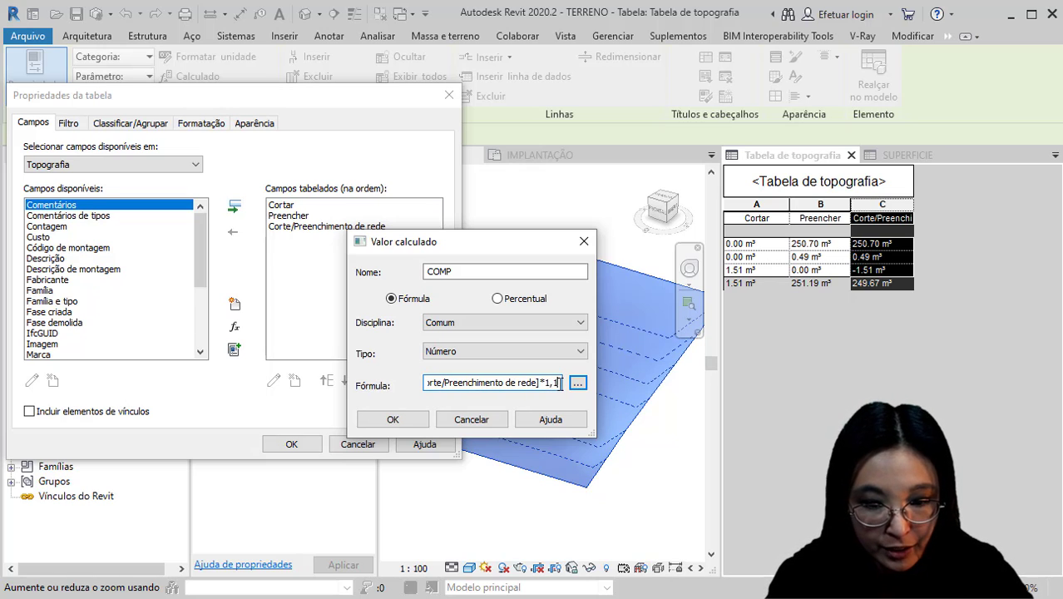
left_click_drag(561, 383, 546, 383)
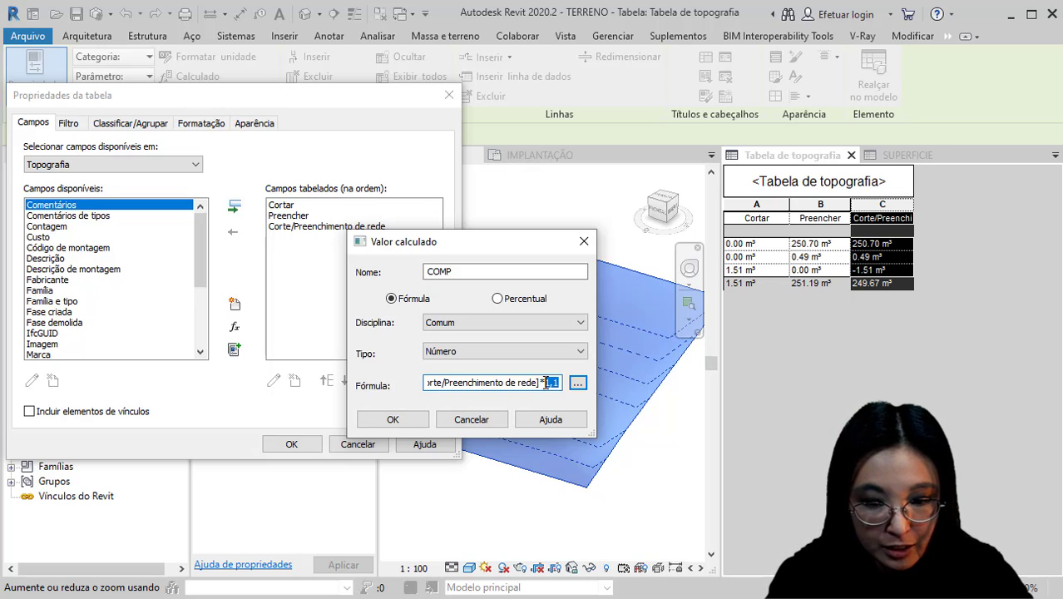
left_click(393, 420)
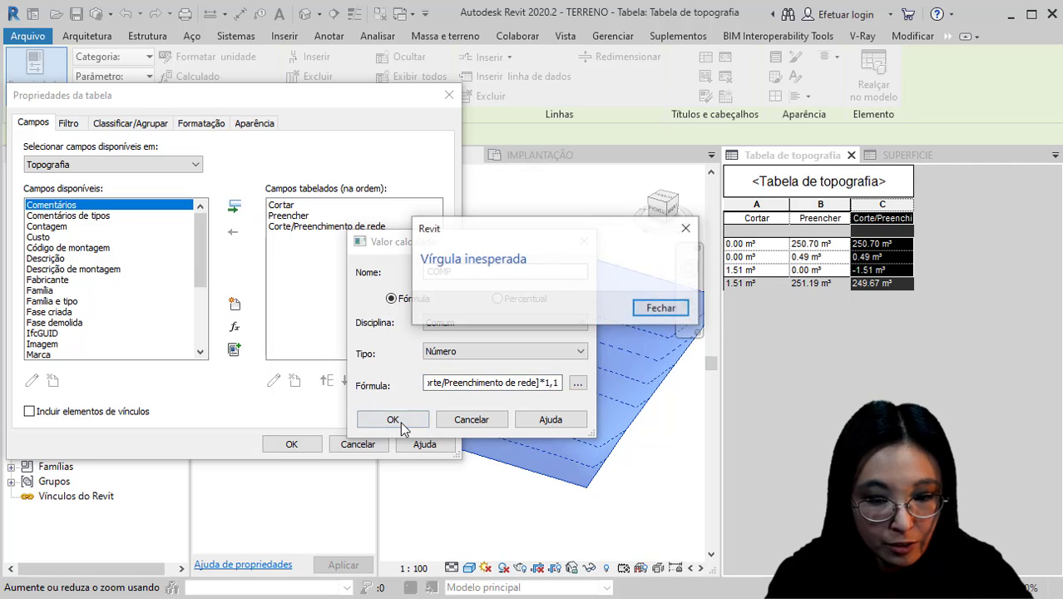
Correct the multiplier in COMP's formula to 1.1 with a decimal point and set the field type to Volume
left_click(674, 311)
left_click(555, 383)
key("BackSpace")
type(".")
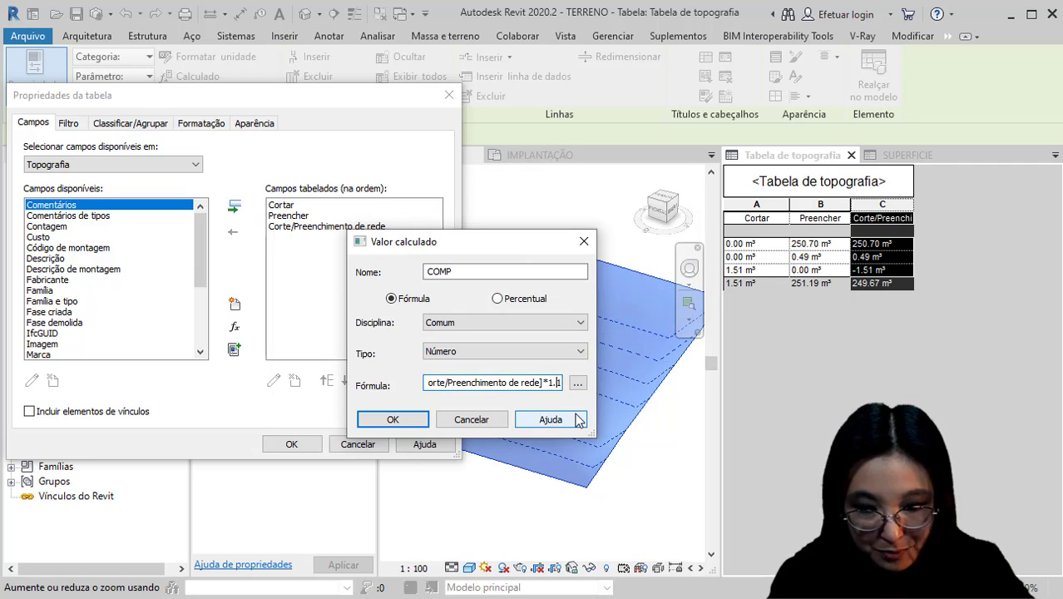
left_click(568, 353)
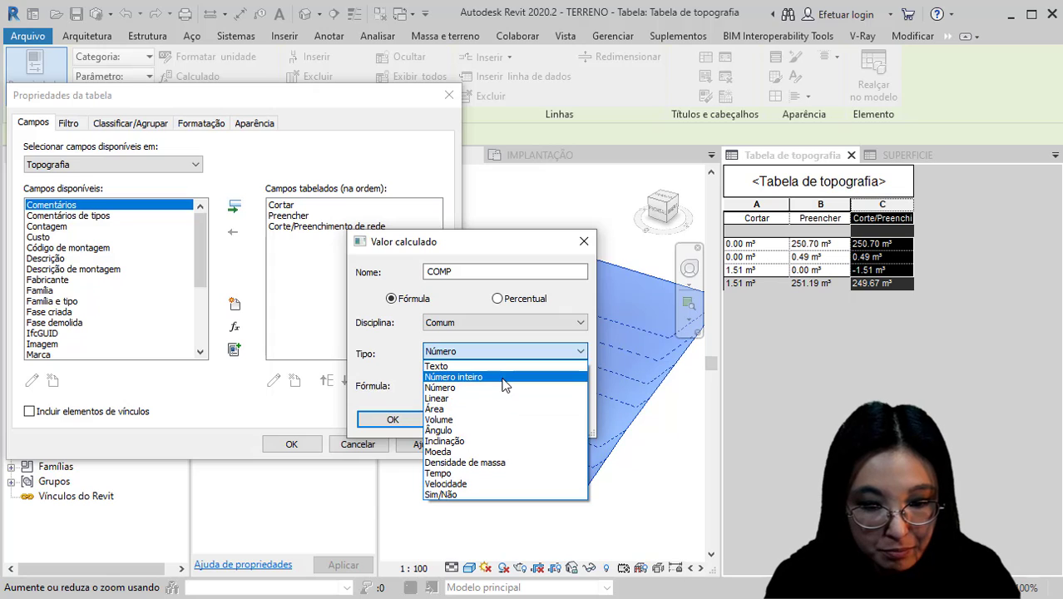
left_click(497, 420)
Clean up COMP's formula as [Corte/Preenchimento de rede]*1.1, add the field to the schedule, and check its column
left_click_drag(549, 383, 590, 394)
key("BackSpace")
key("BackSpace")
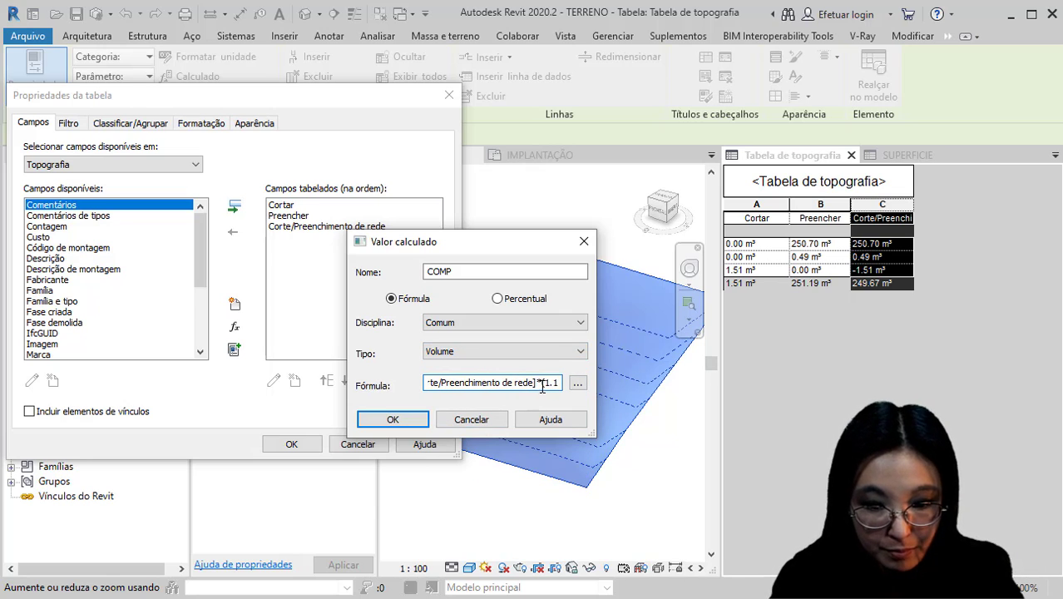
left_click(542, 383)
key("BackSpace")
left_click(894, 247)
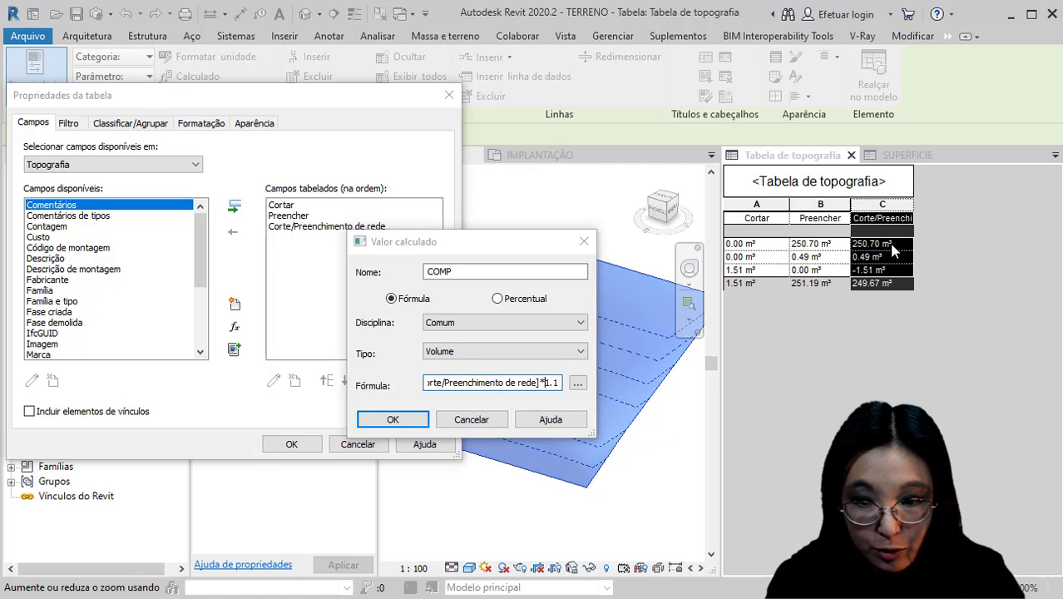
key("ctrl")
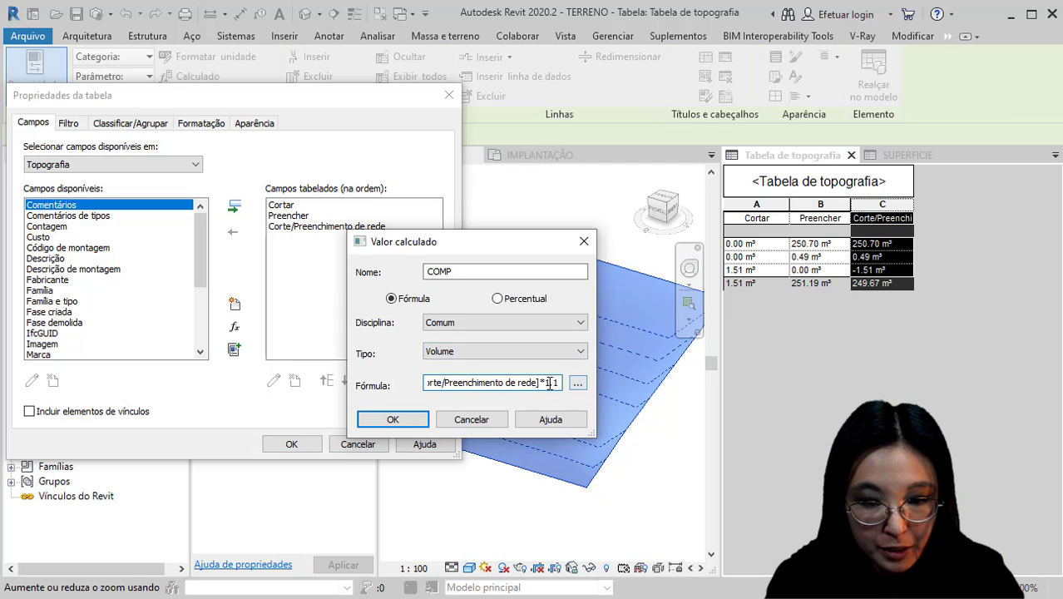
left_click_drag(543, 383, 563, 383)
left_click(406, 420)
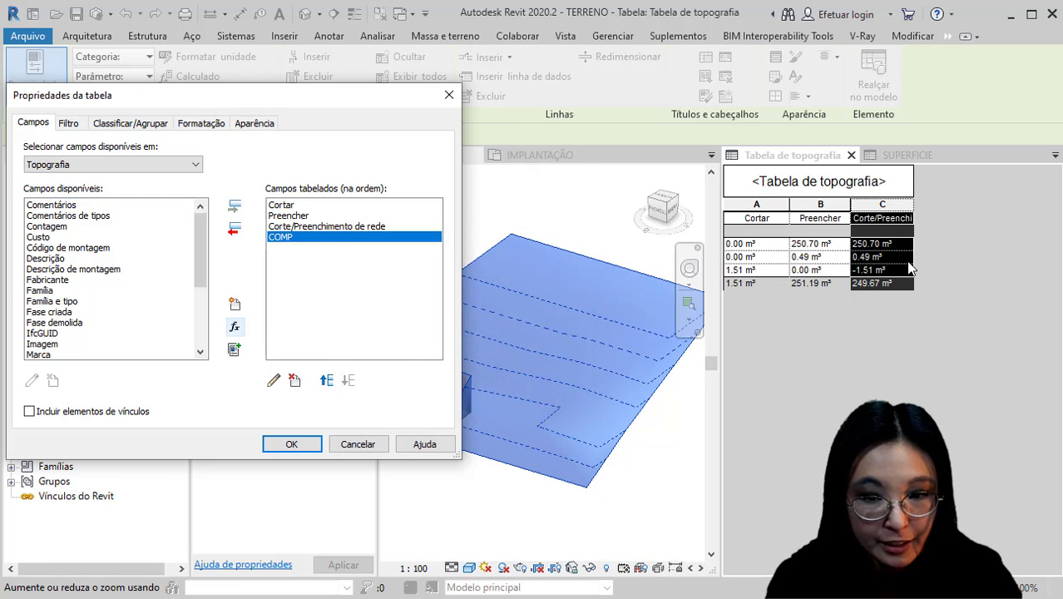
left_click(283, 445)
left_click(974, 260)
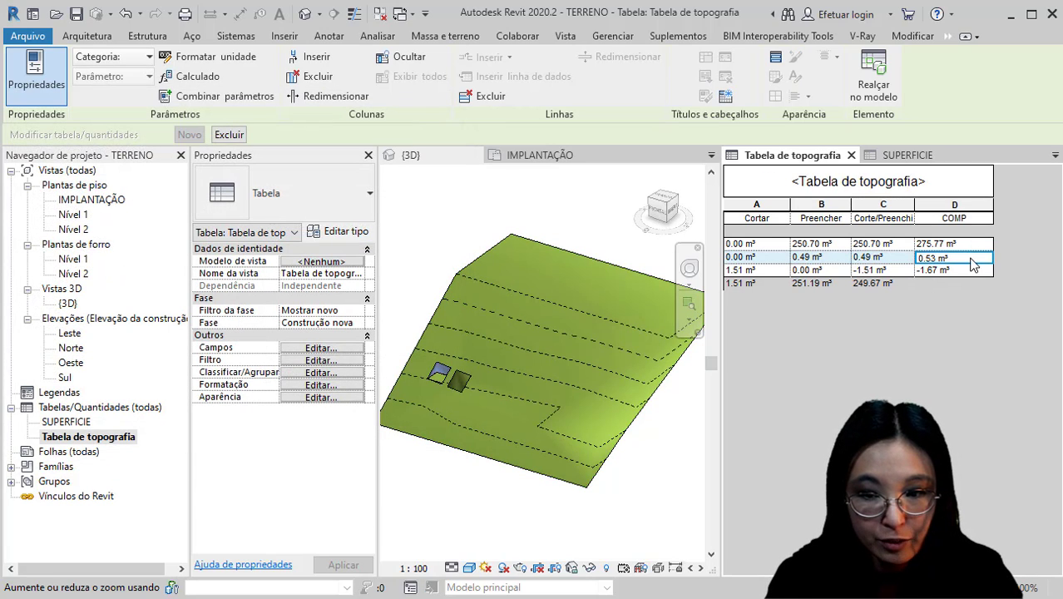
Change the multiplier in COMP's formula to .8 and apply it to the schedule
left_click(310, 387)
left_click(34, 122)
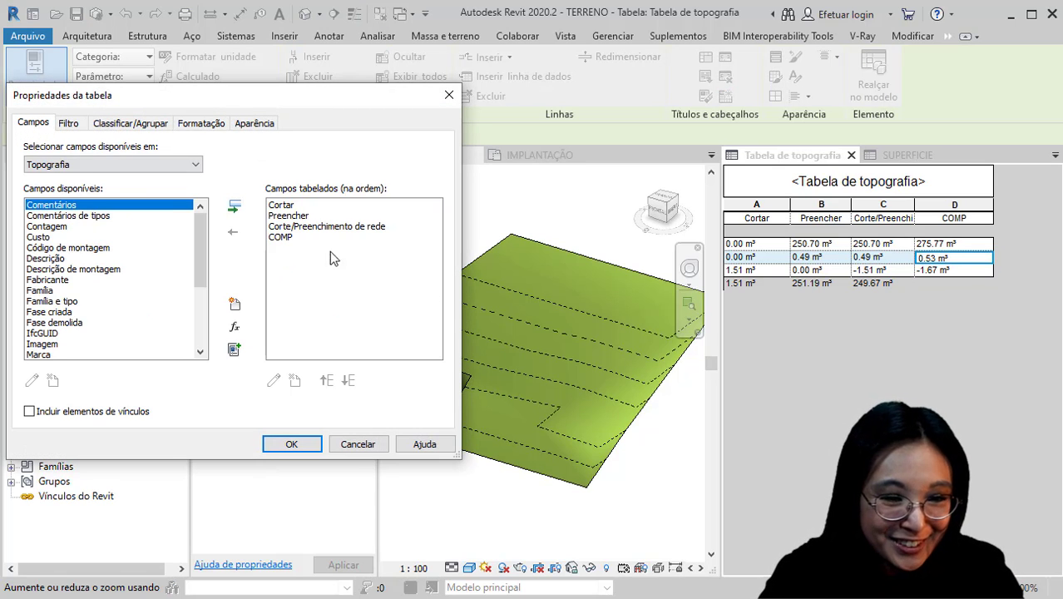
left_click(281, 238)
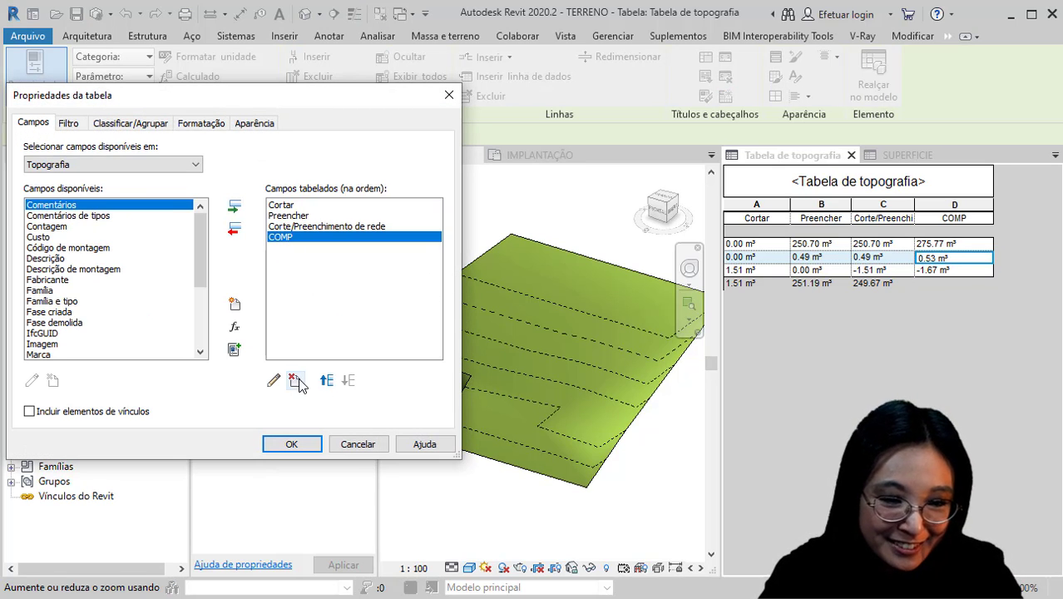
left_click(272, 383)
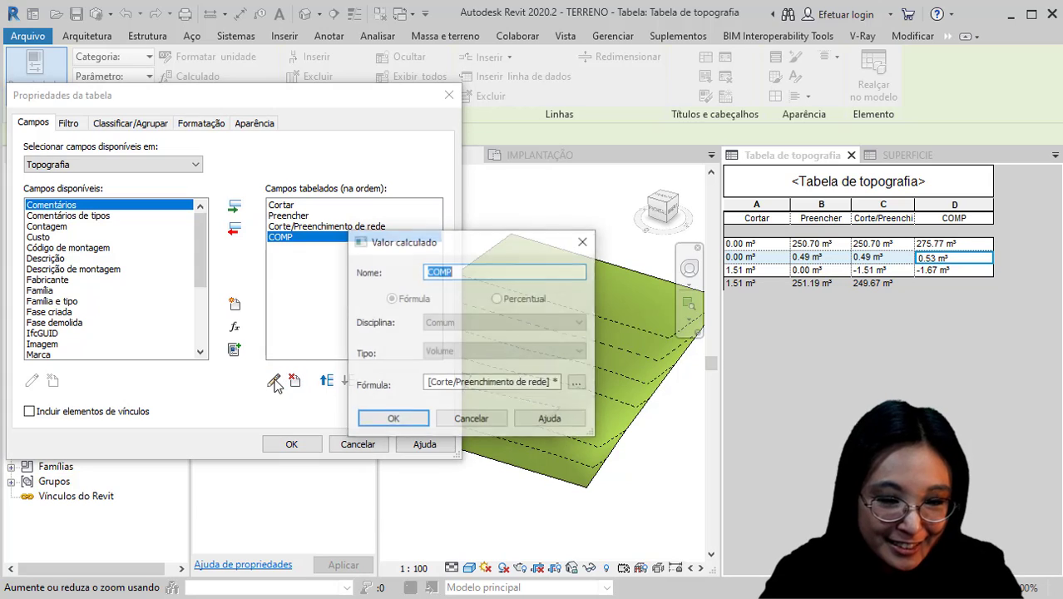
left_click_drag(557, 382, 568, 383)
left_click(550, 383)
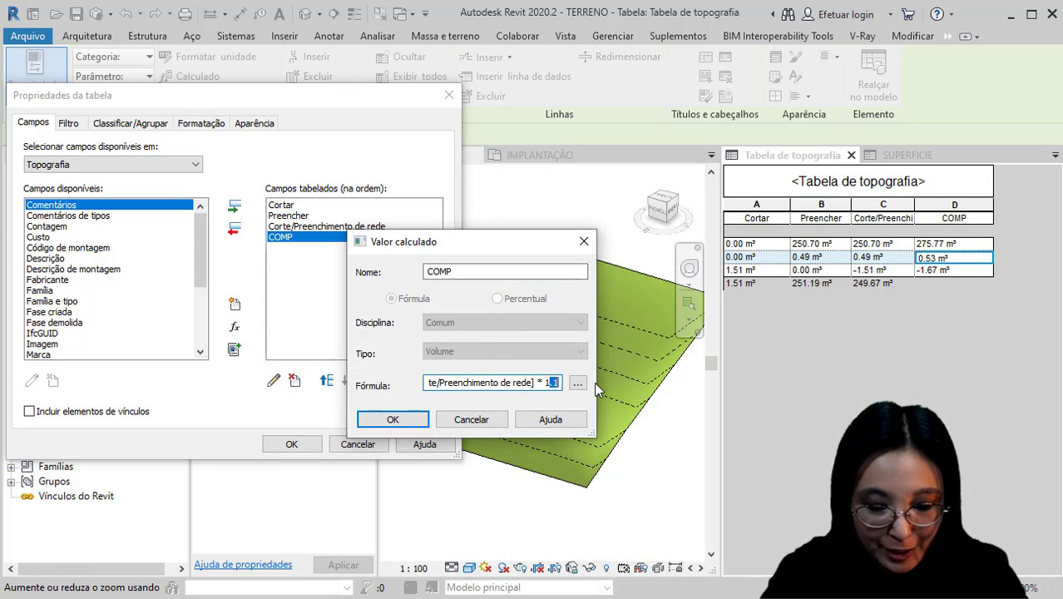
key("BackSpace")
type(".8")
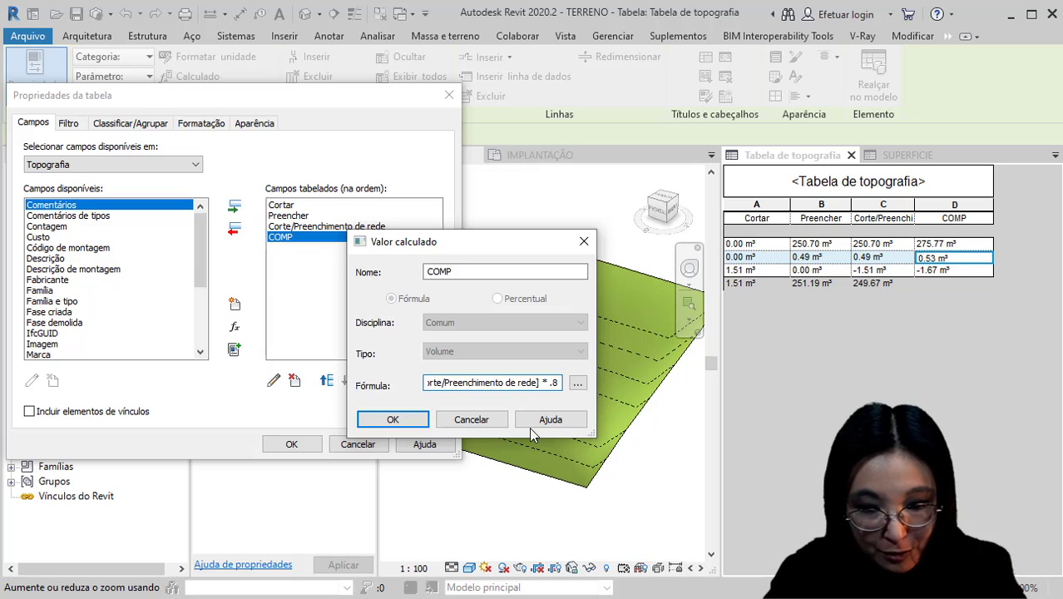
left_click(387, 423)
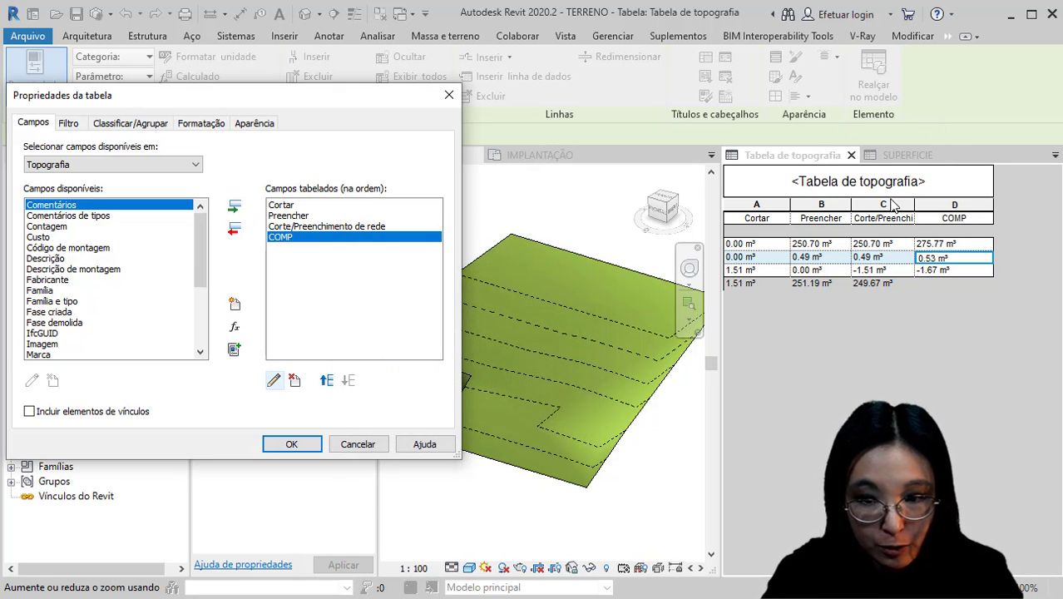
left_click(293, 444)
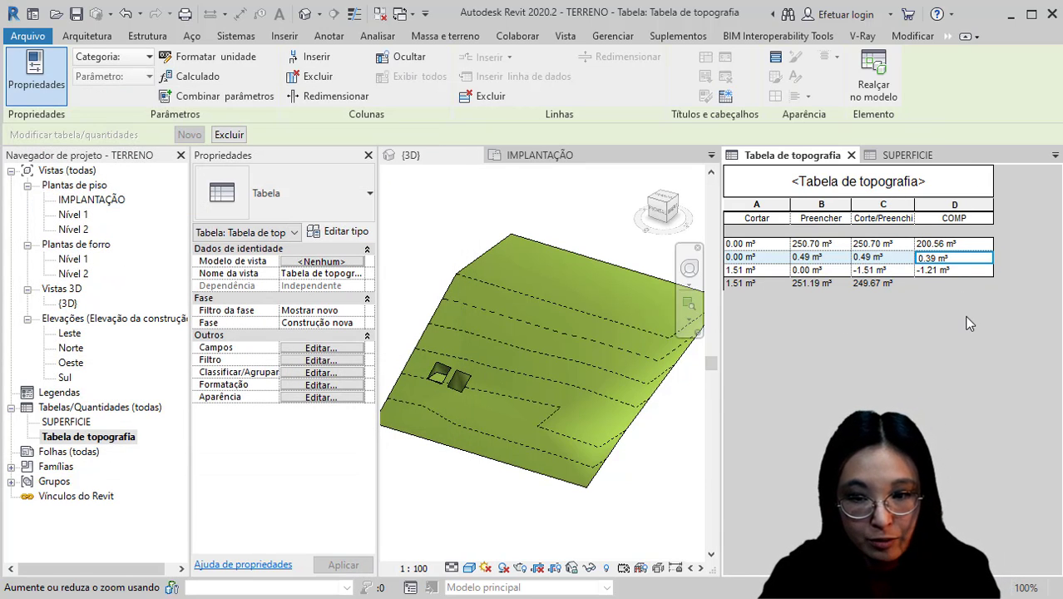
Compare the net cut/fill and COMP columns, and set the COMP field's formatting to Calcular os totais
left_click(890, 206)
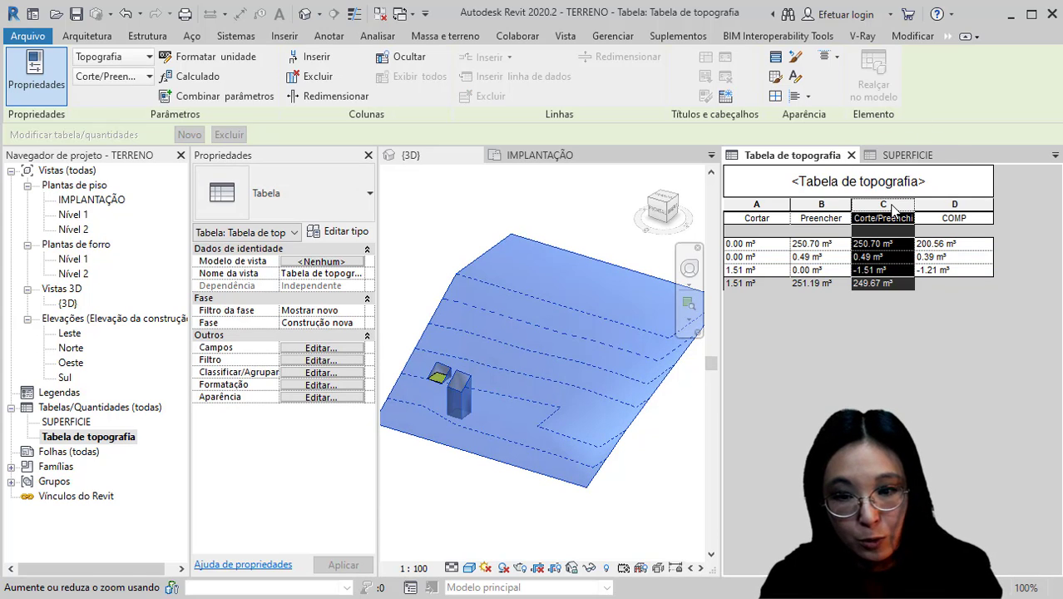
left_click(953, 217)
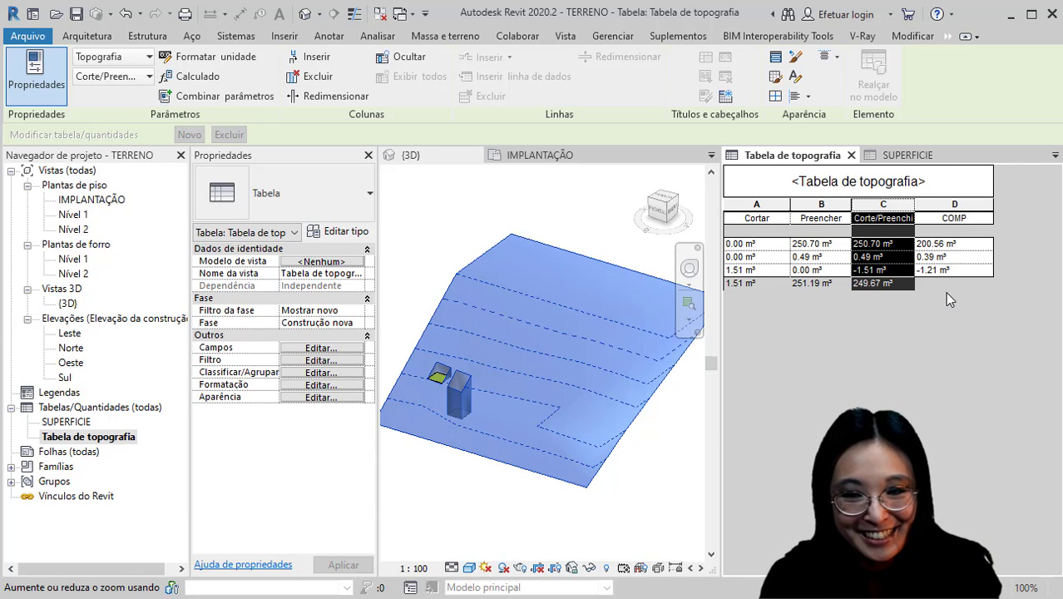
left_click(341, 372)
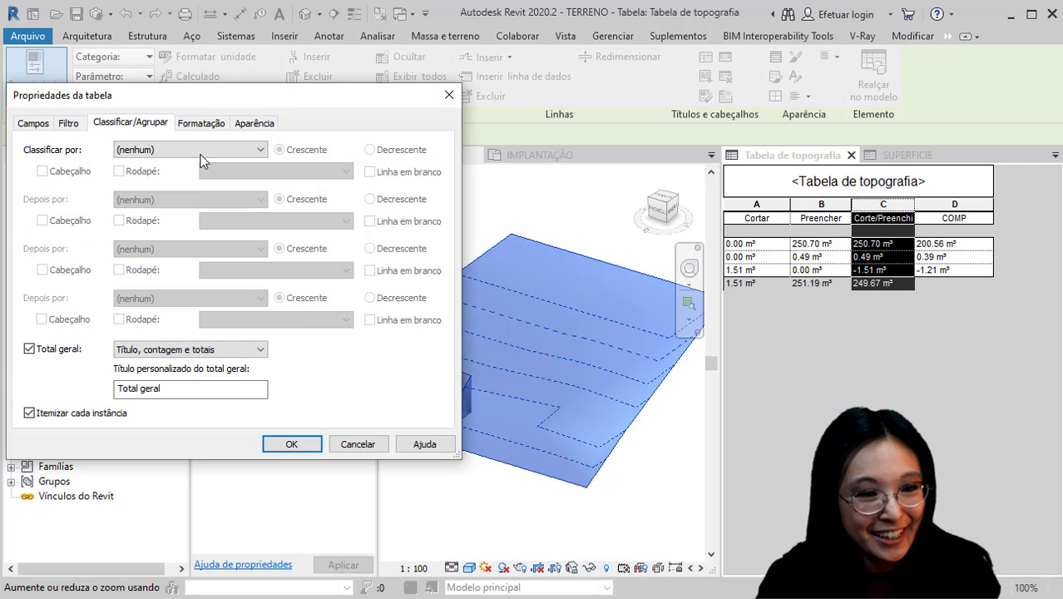
left_click(204, 124)
left_click(40, 183)
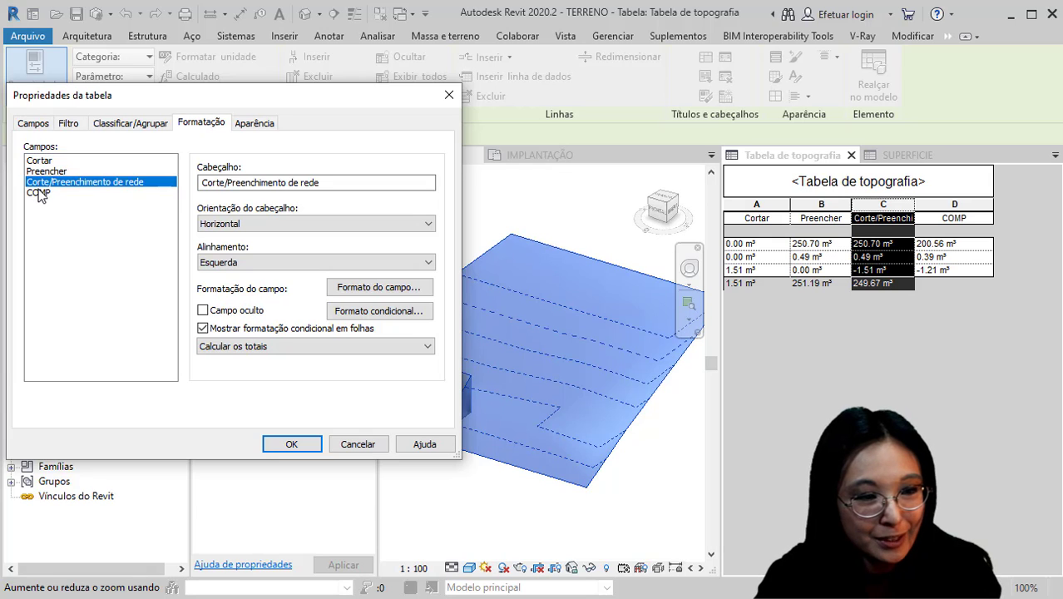
left_click(38, 192)
left_click(267, 346)
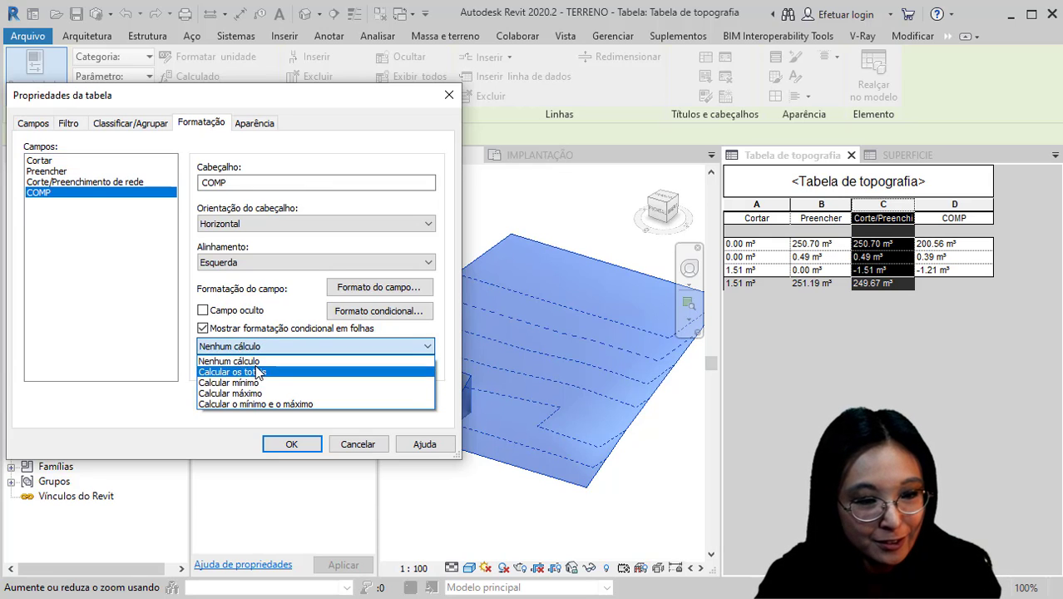
left_click(258, 373)
left_click(292, 445)
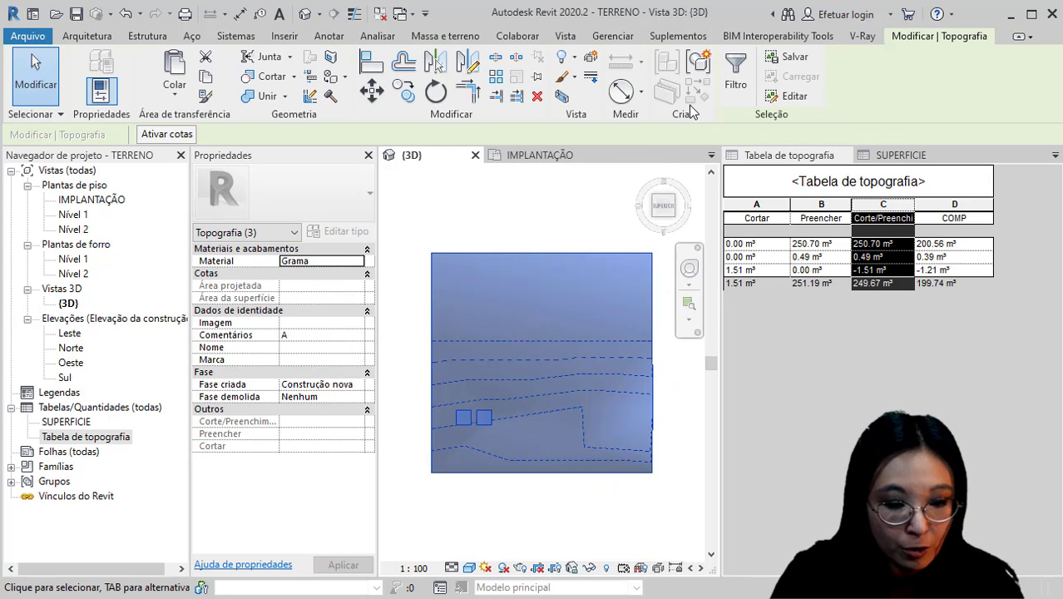
Draw a vertical building section across the full terrain in the IMPLANTAÇÃO plan, near the left edge beside the two small pads
key("Escape")
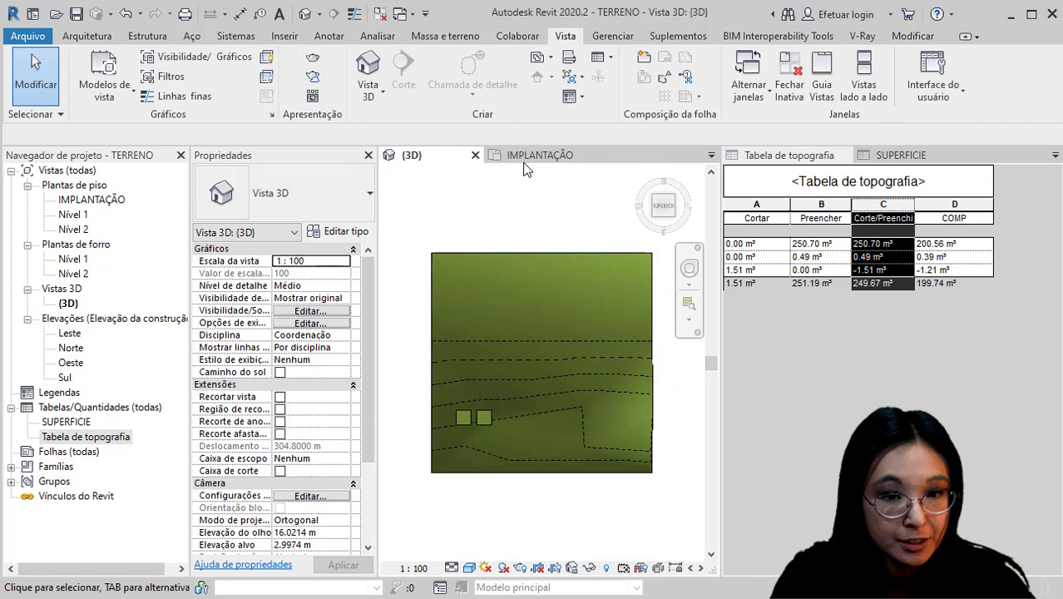
left_click(540, 155)
left_click(337, 17)
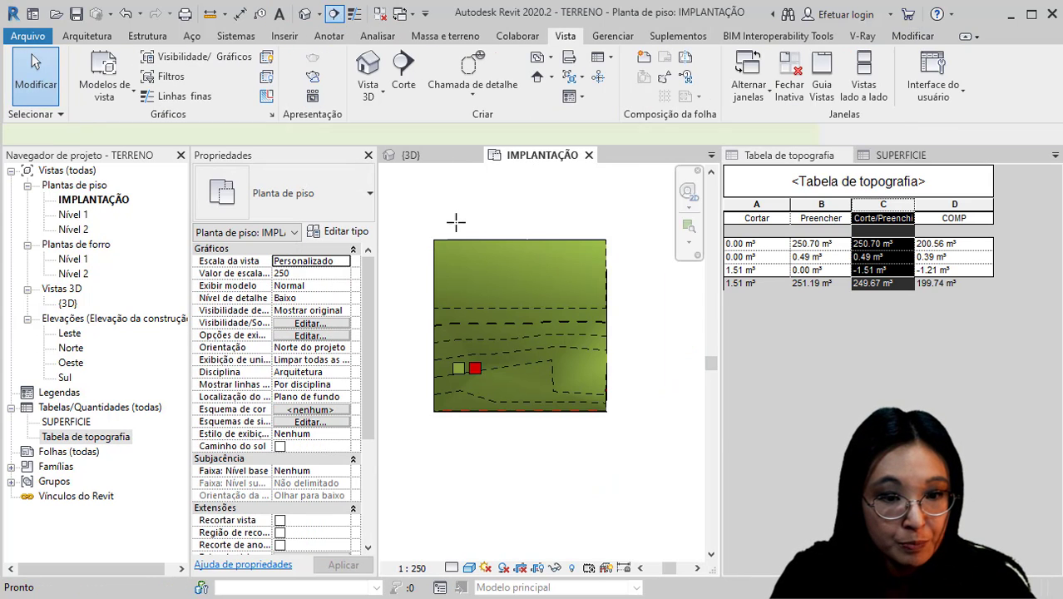
left_click(454, 218)
left_click(452, 431)
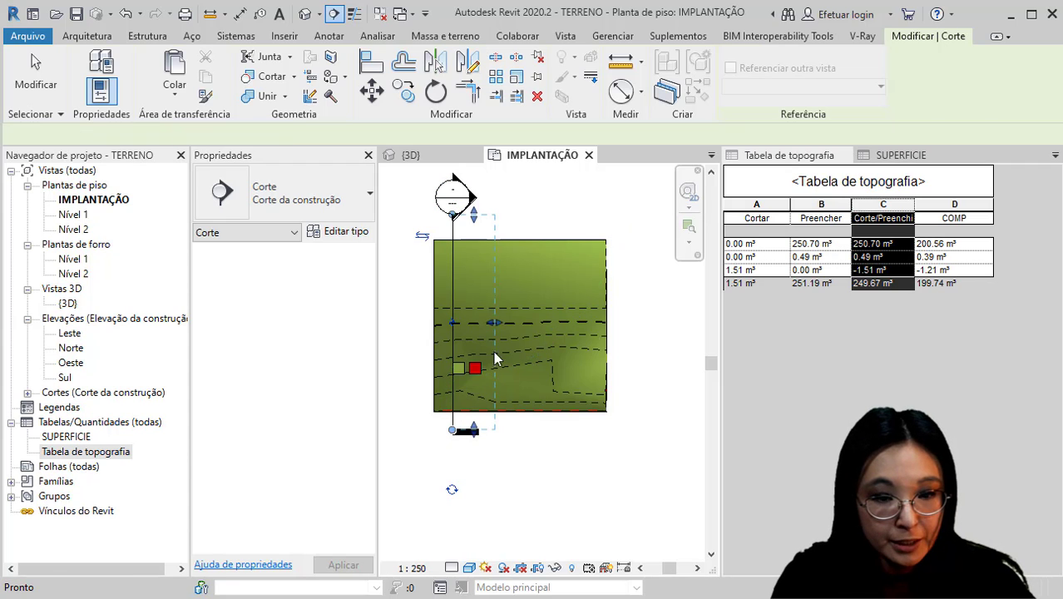
Open the section view Corte 1 from its marker in the IMPLANTAÇÃO plan and frame the sectioned terrain
key("Escape")
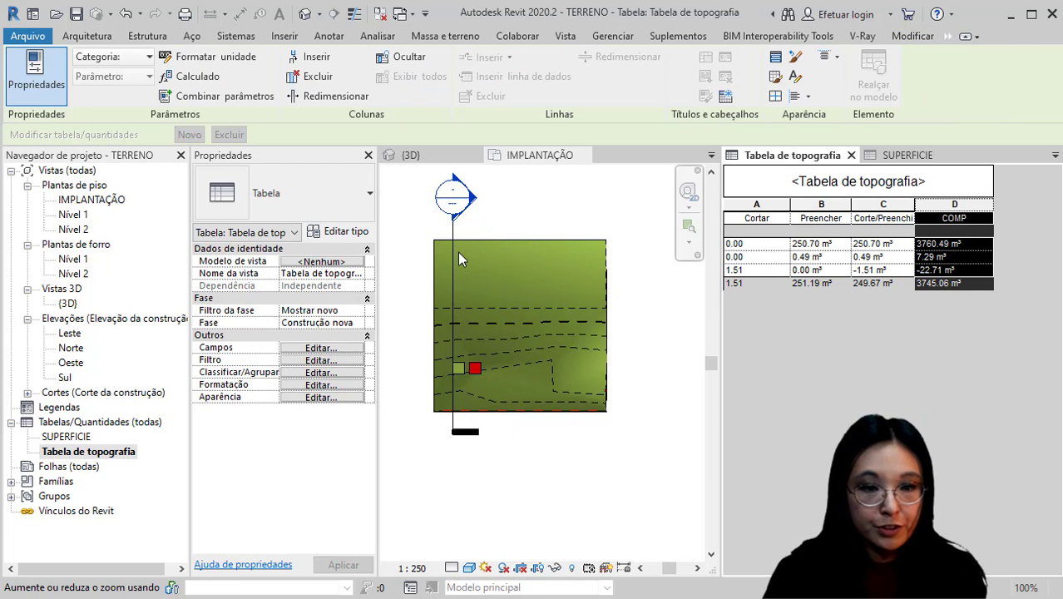
left_click(460, 246)
left_click(453, 241)
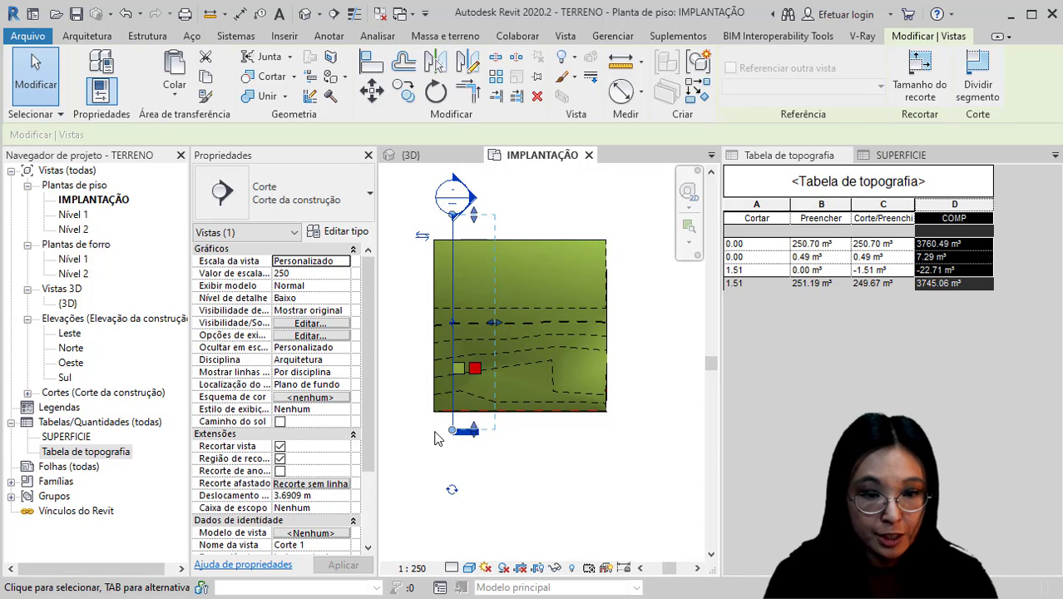
left_click(439, 235)
left_click(478, 194)
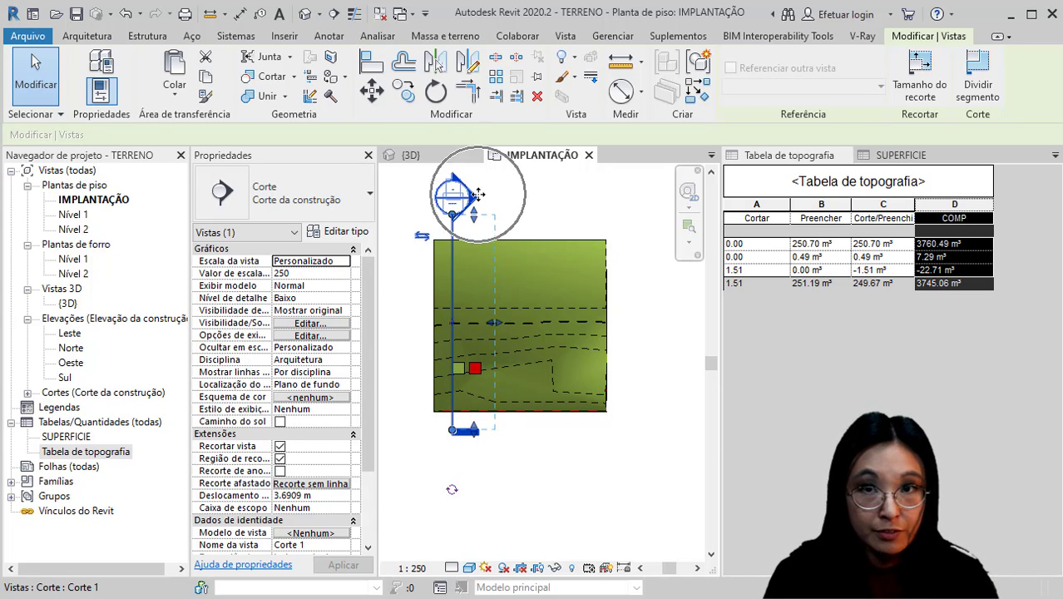
left_click(957, 216)
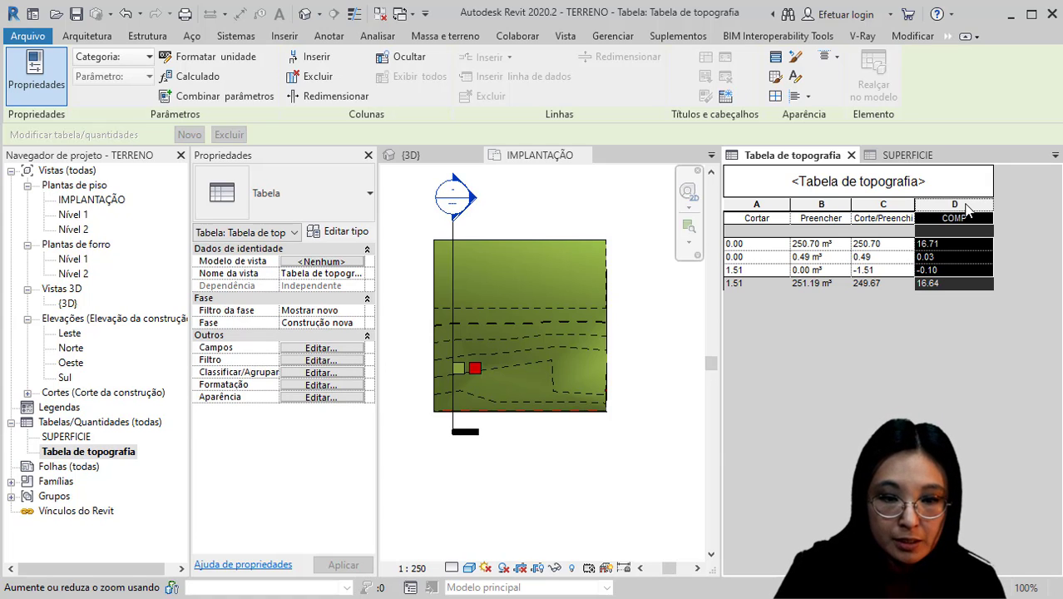
left_click(537, 202)
left_click(464, 204)
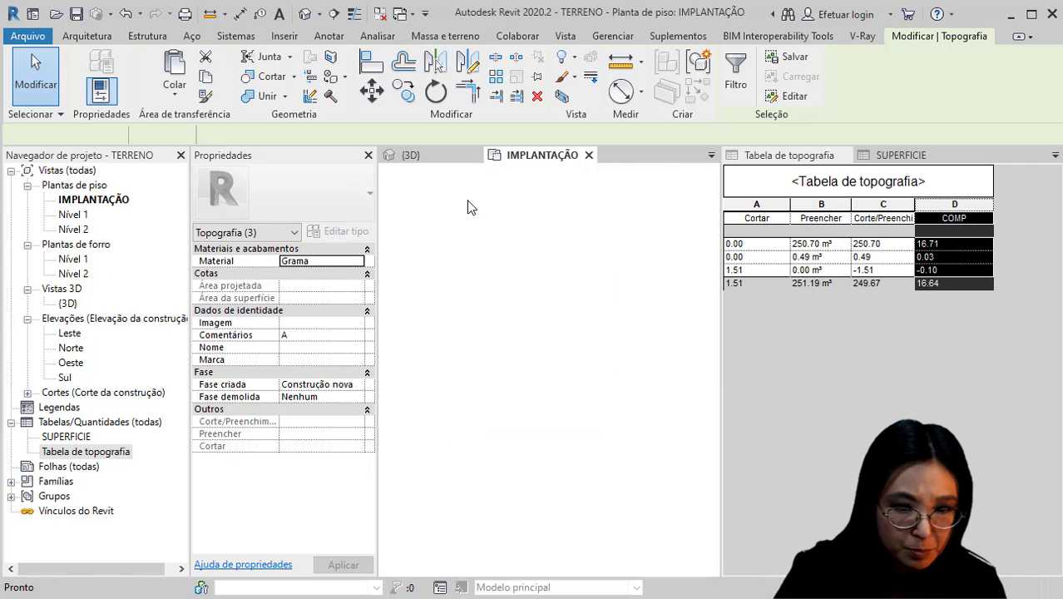
scroll(540, 422, "up", 1)
scroll(541, 414, "down", 4)
middle_click_drag(542, 387, 585, 433)
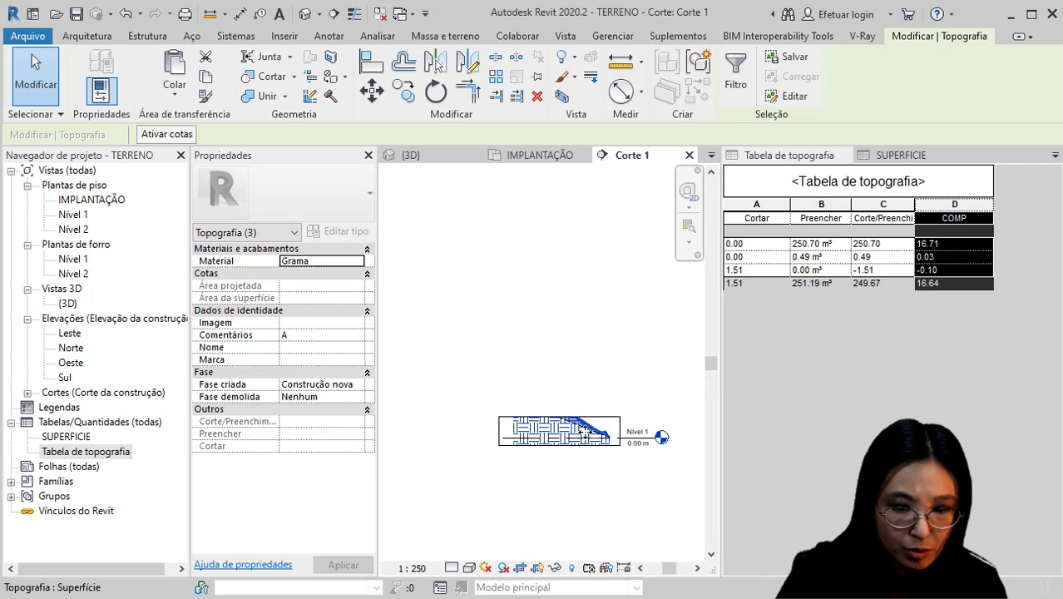
Extend the crop region of Corte 1 upward to include the full terrain profile and Nível 2
left_click(587, 426)
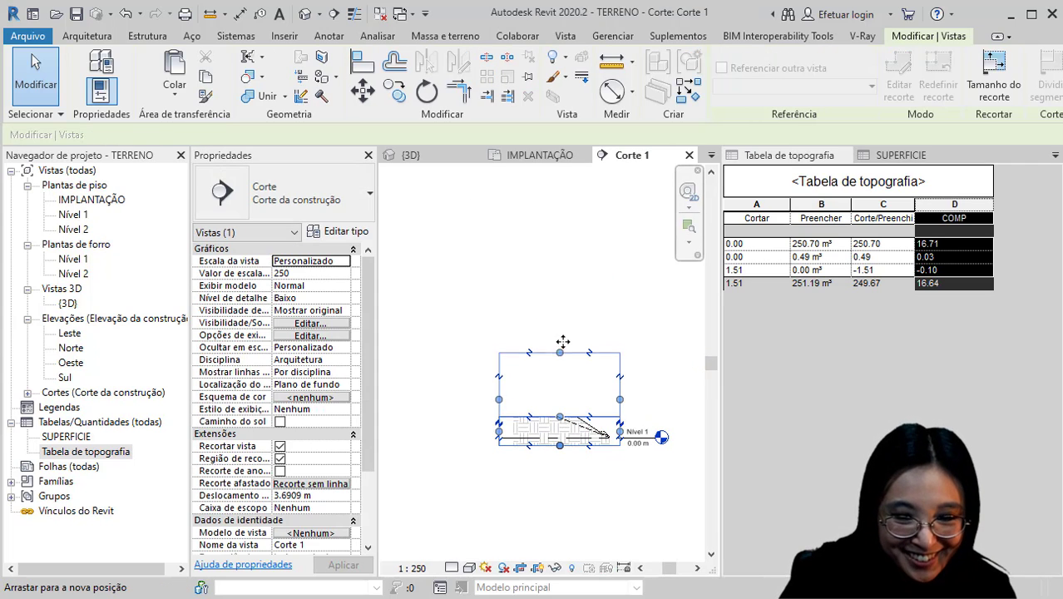
left_click_drag(564, 342, 564, 343)
scroll(565, 403, "down", 1)
middle_click_drag(572, 412, 574, 423)
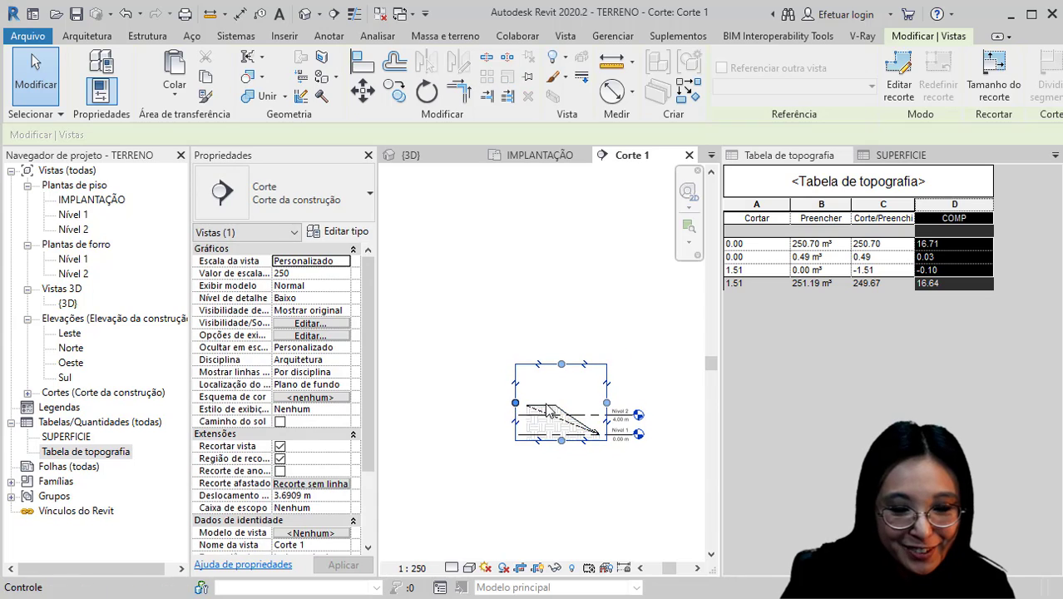
left_click(638, 369)
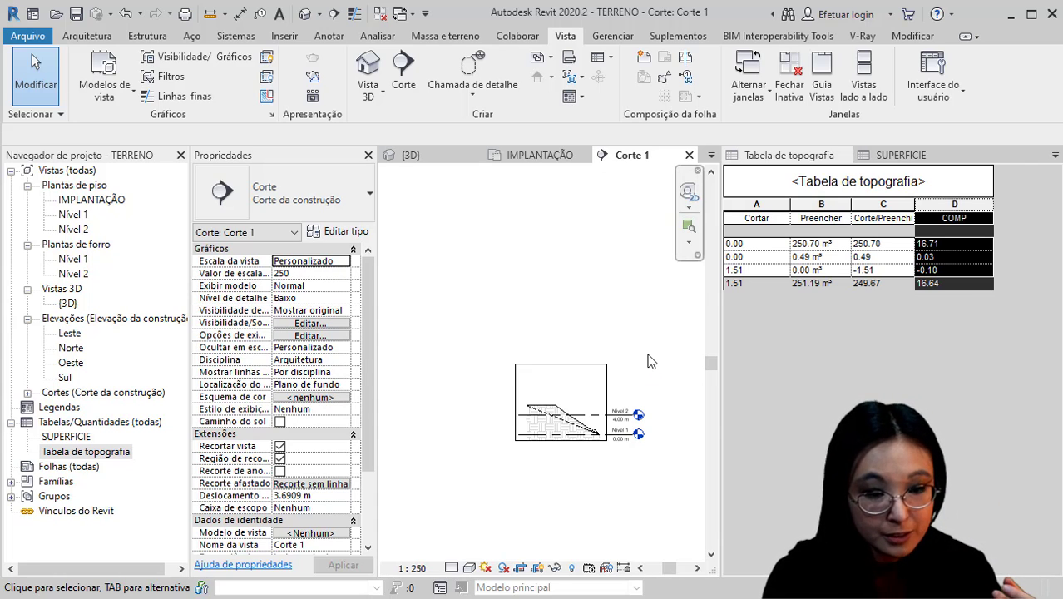
Set the Corte 1 section view to the shaded visual style so the terrain materials are coloured
scroll(370, 428, "down", 3)
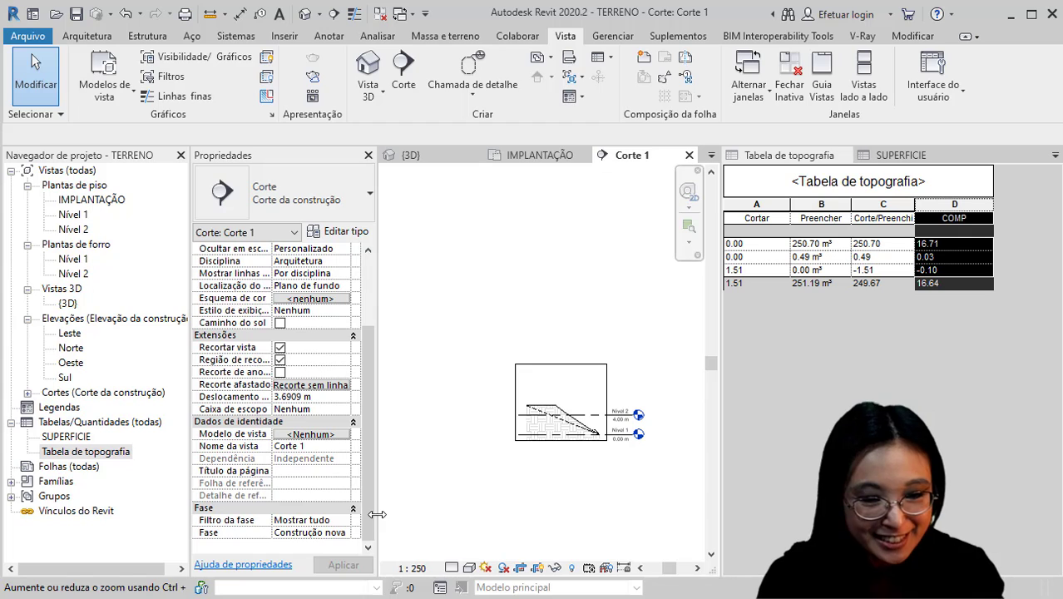
scroll(573, 458, "up", 4)
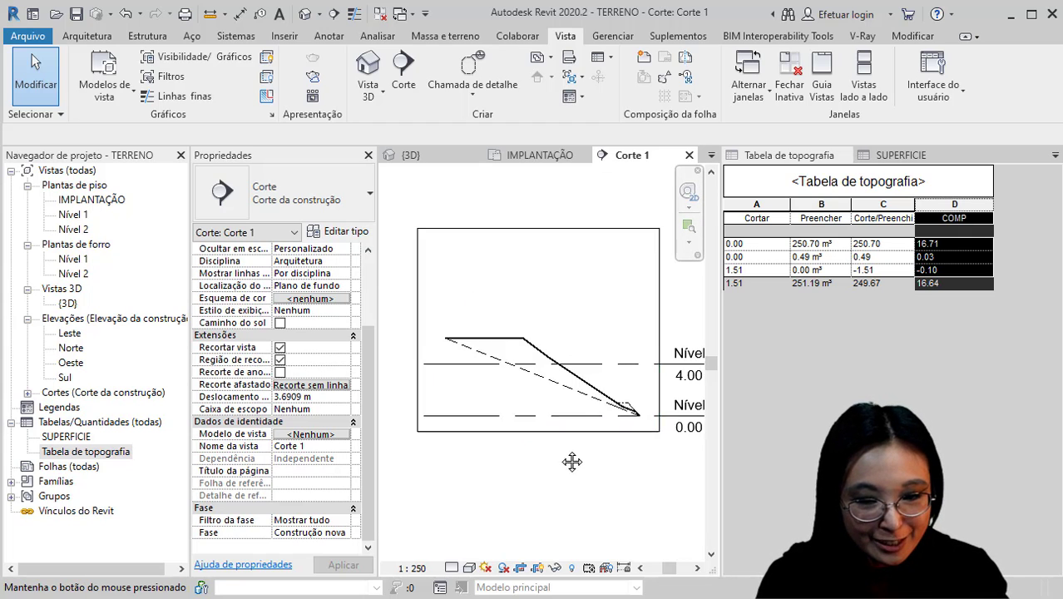
middle_click_drag(572, 462, 545, 474)
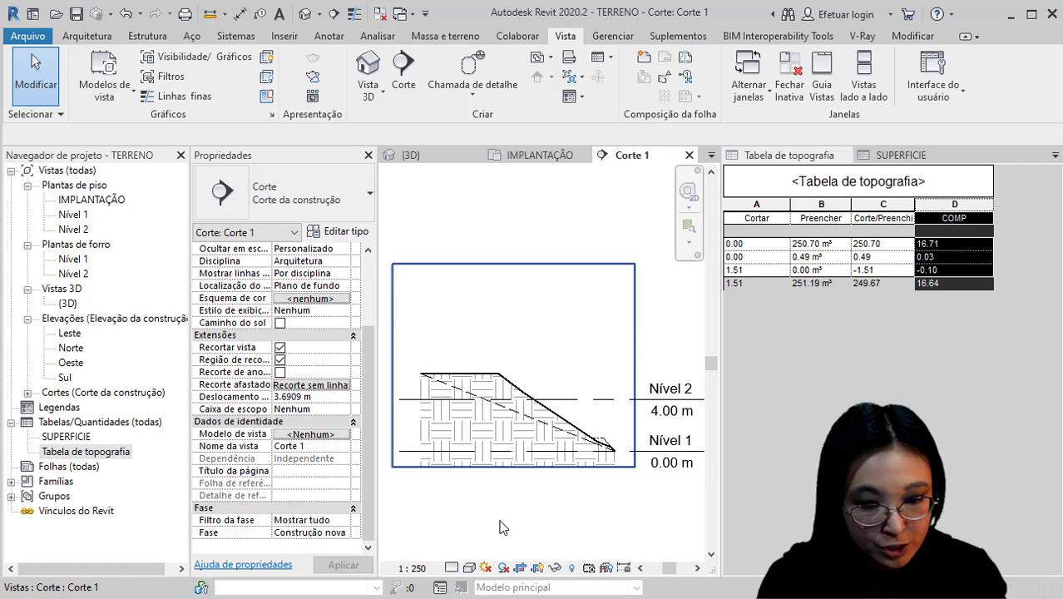
key("s")
key("d")
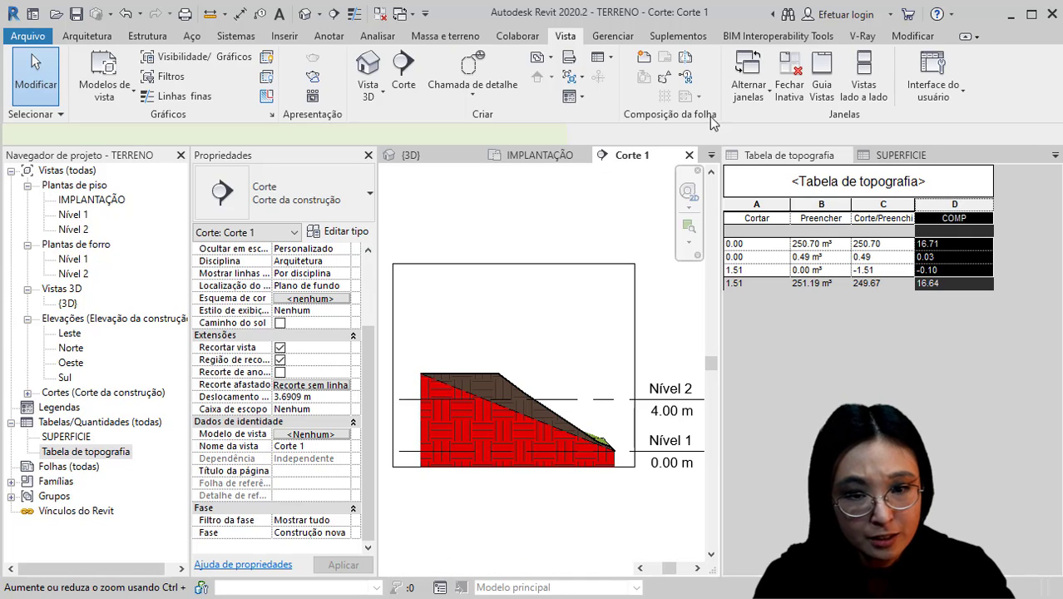
Hide the COMP column in the Tabela de topografia schedule
left_click(961, 208)
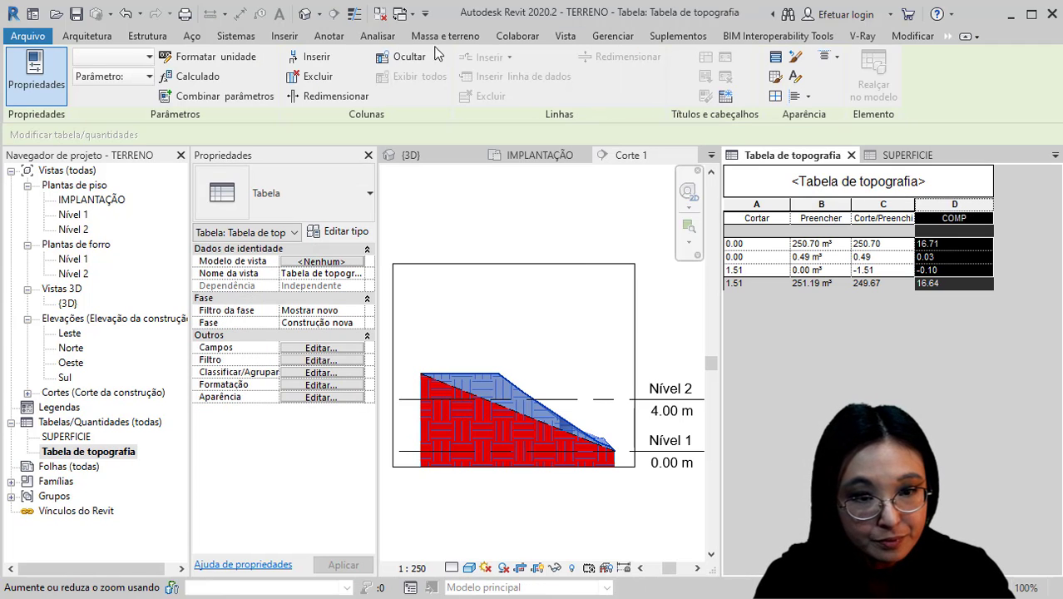
left_click(405, 58)
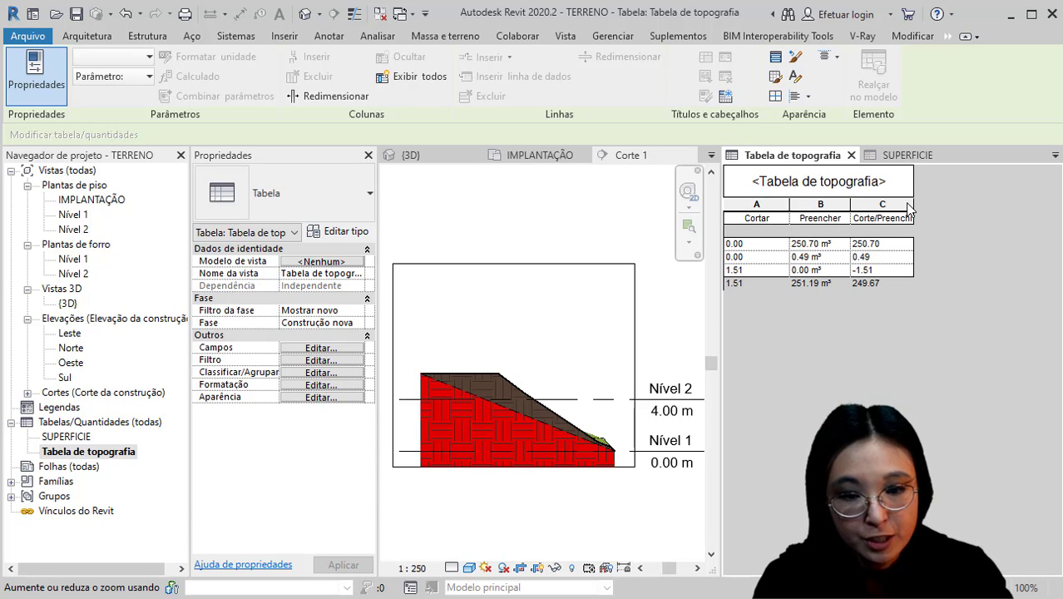
left_click(834, 260)
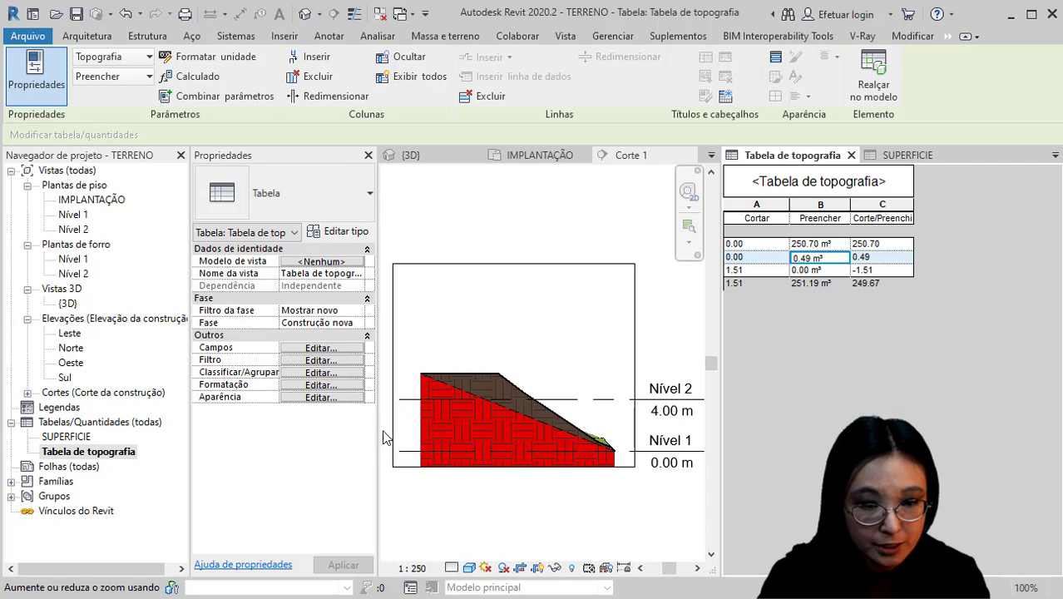
Turn off Itemizar cada instância in the topography schedule's sorting and grouping settings
left_click(324, 361)
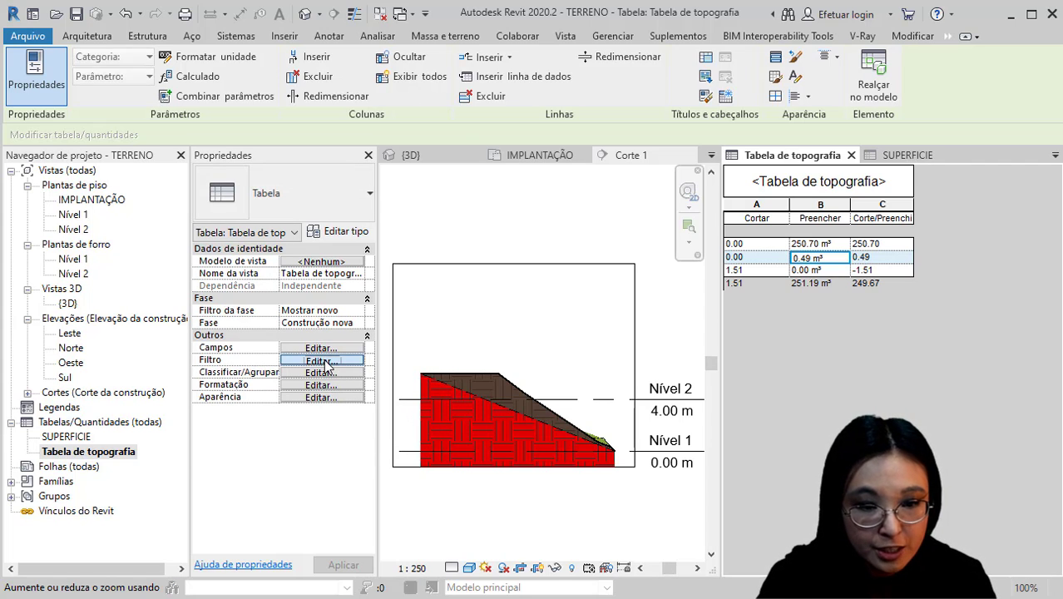
left_click(139, 126)
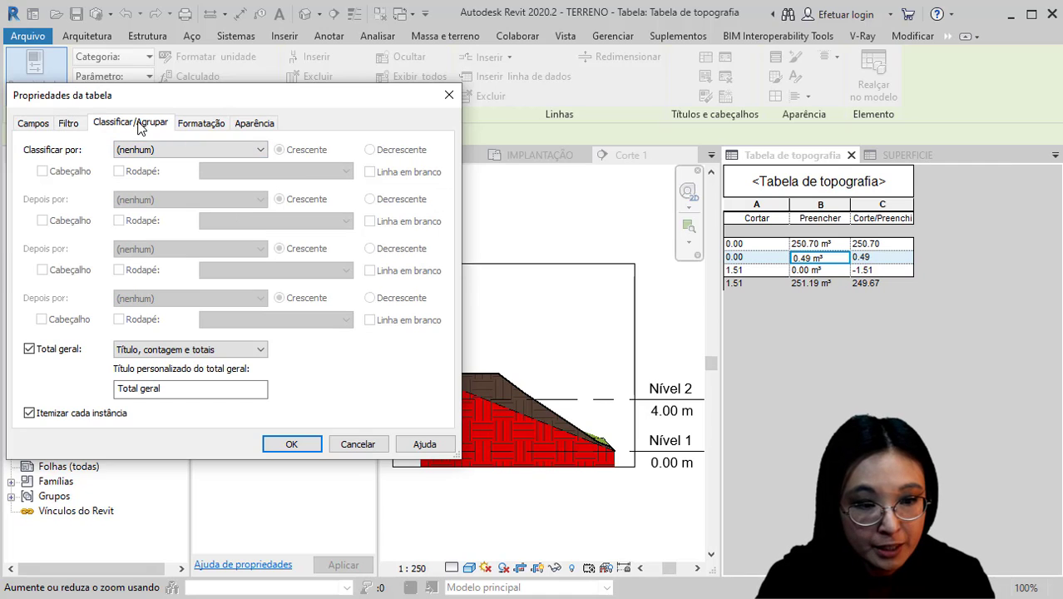
left_click(49, 422)
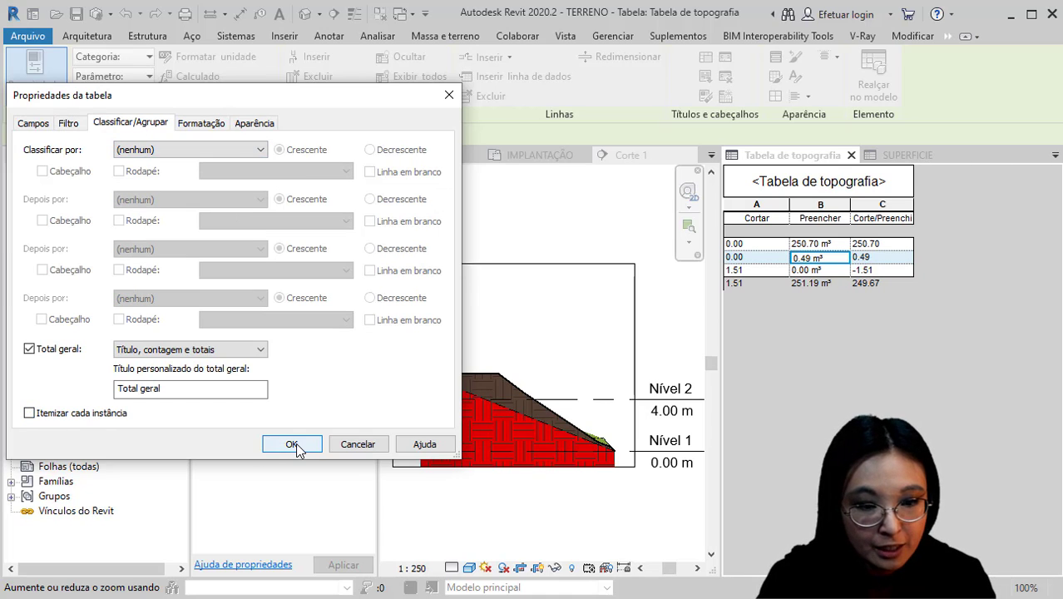
left_click(291, 444)
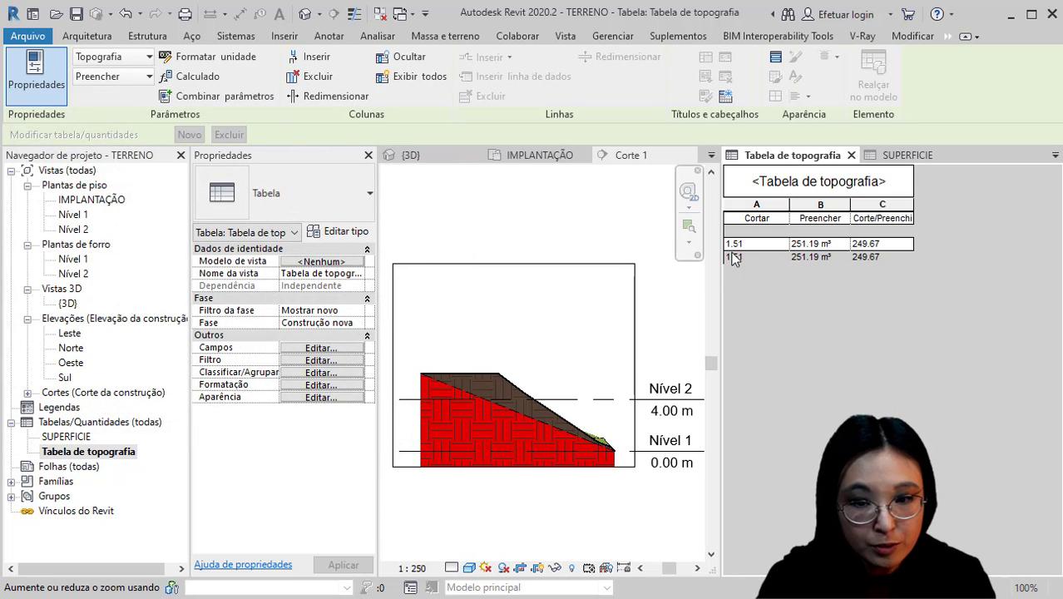
Disable Total geral in the topography schedule's sorting and grouping settings to remove the grand total row
left_click(338, 350)
left_click(130, 123)
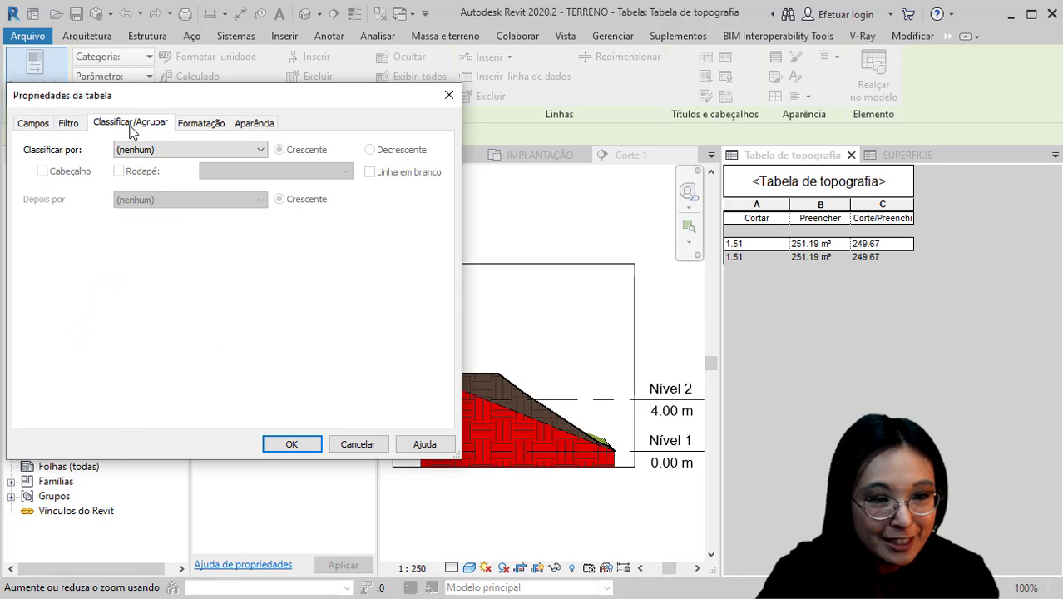
left_click(30, 349)
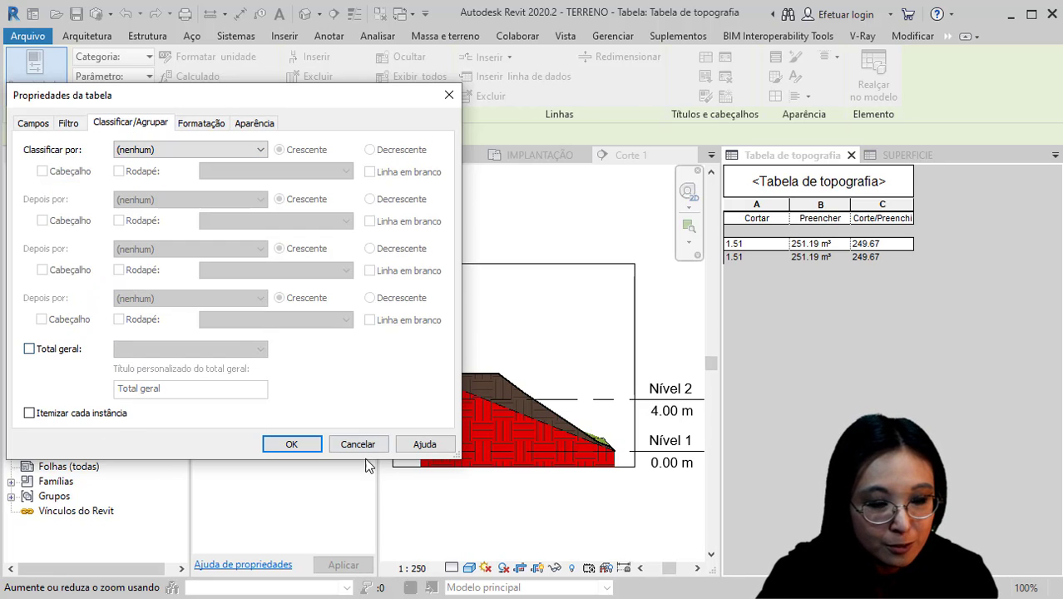
left_click(307, 444)
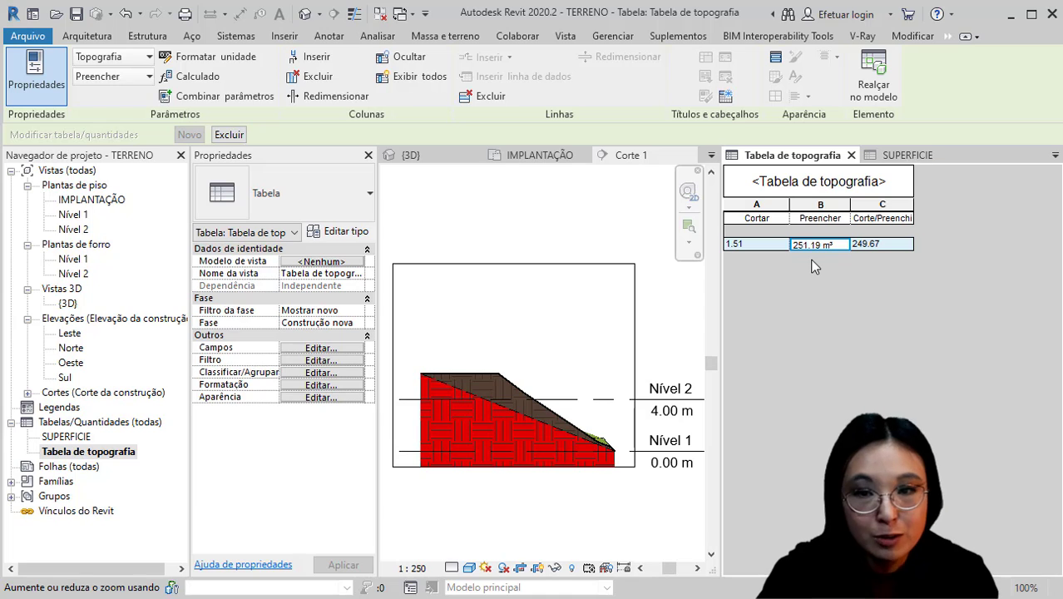